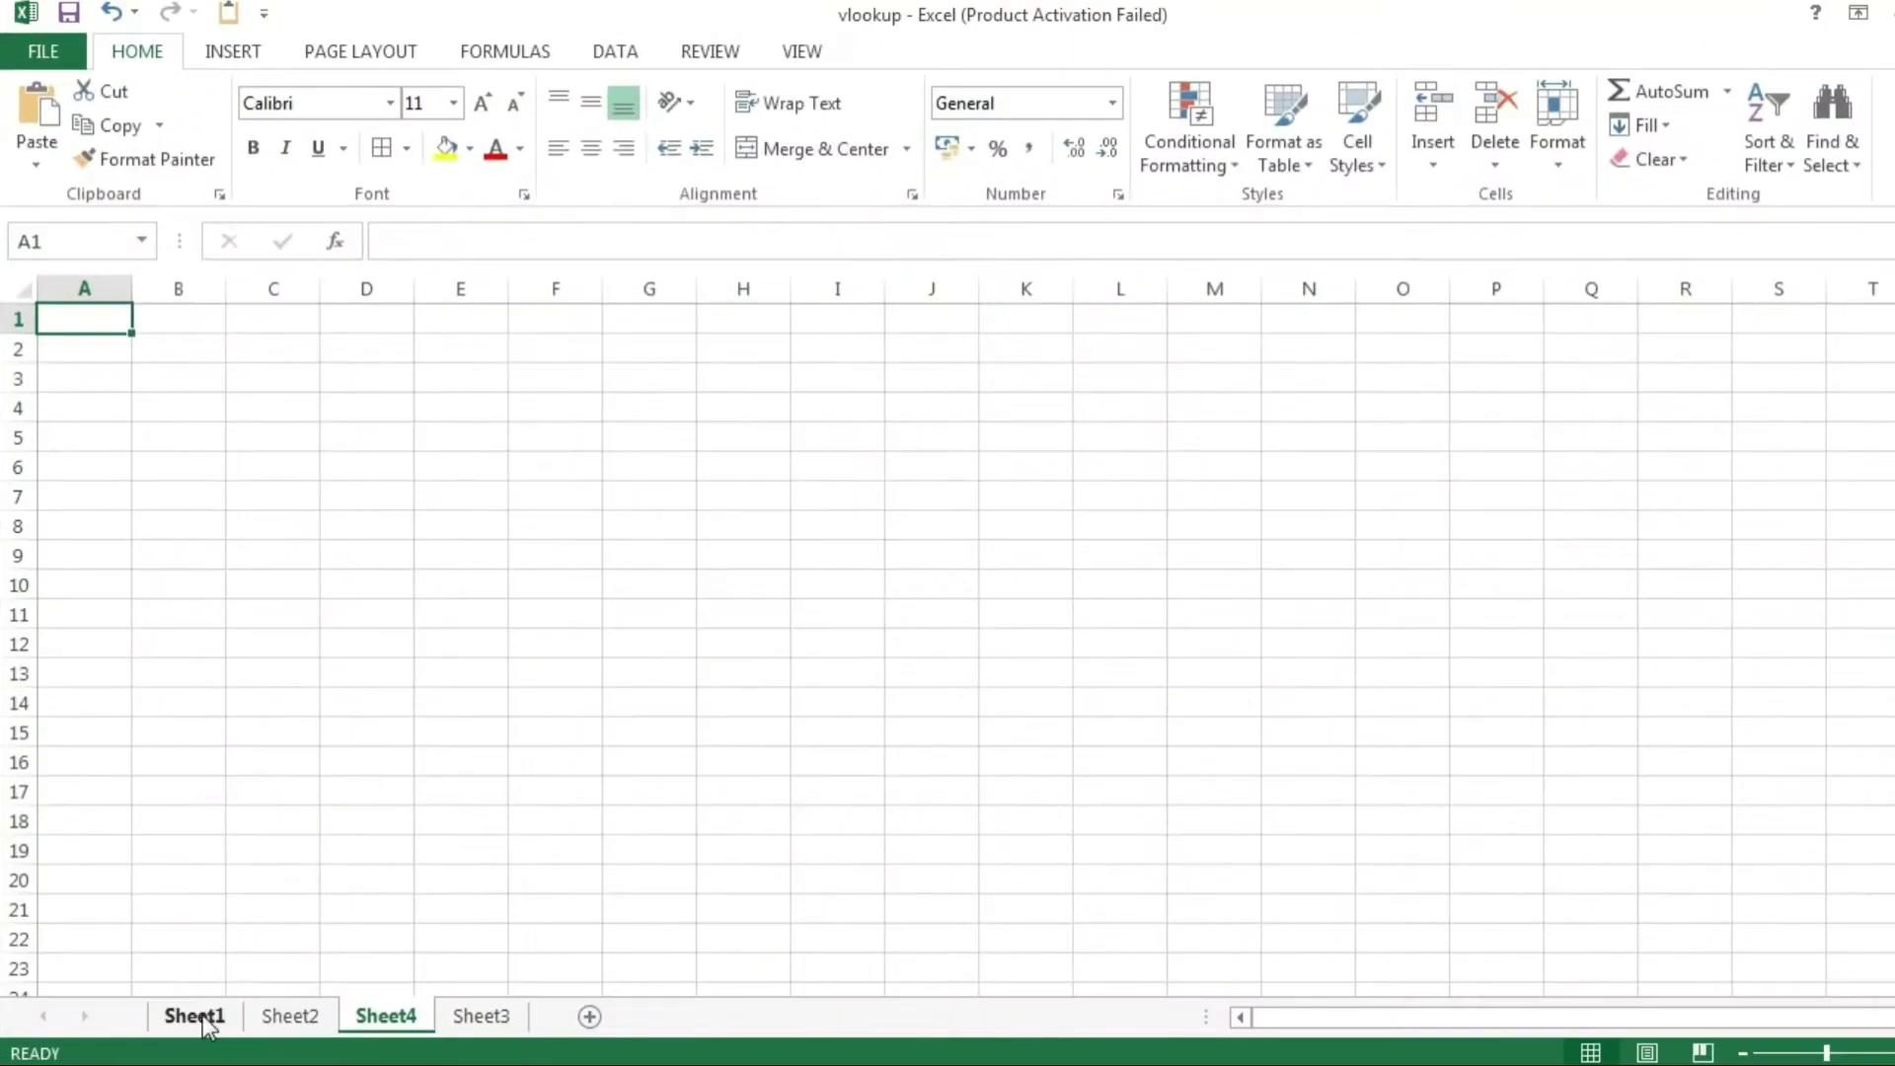
- Compare Sheet1's student marks table with Sheet2's names-and-subjects table, ending on Sheet2
{"action": "left_click", "coordinate": [203, 1014]}
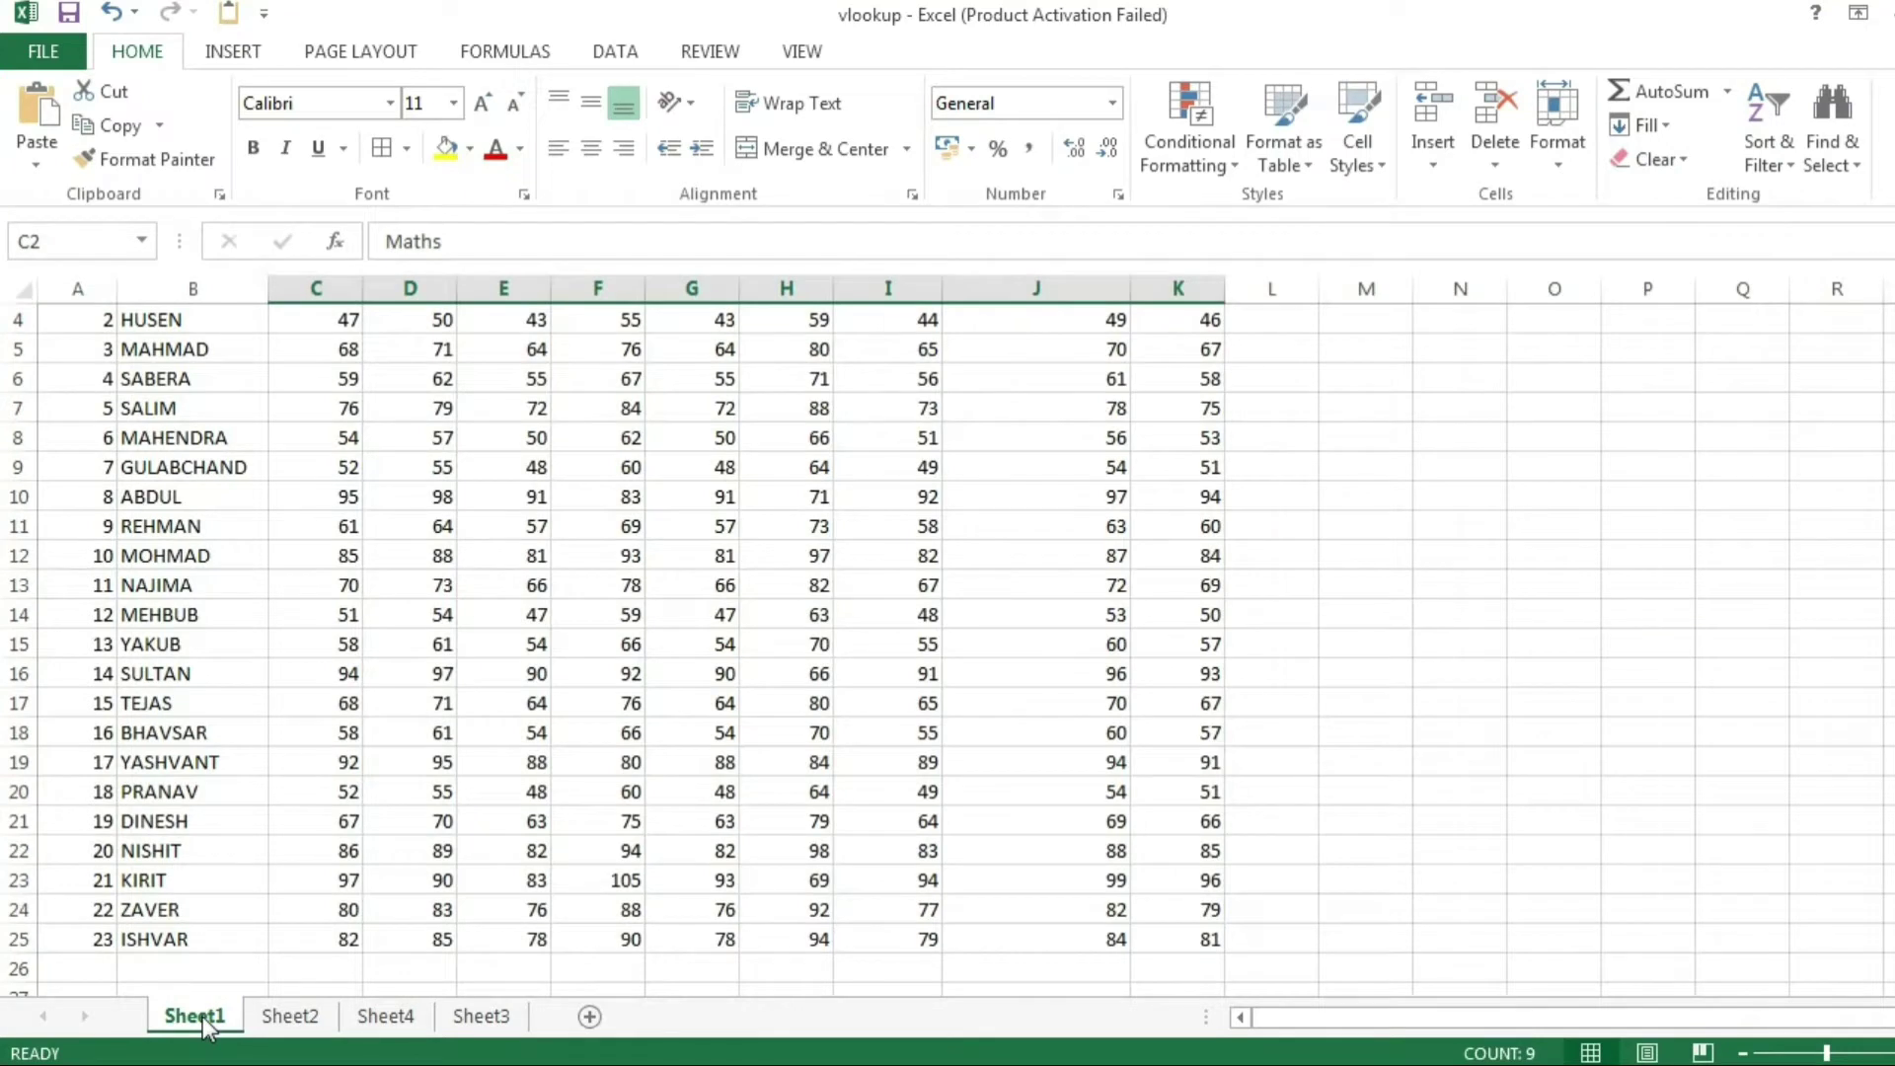
{"action": "key", "text": "Up"}
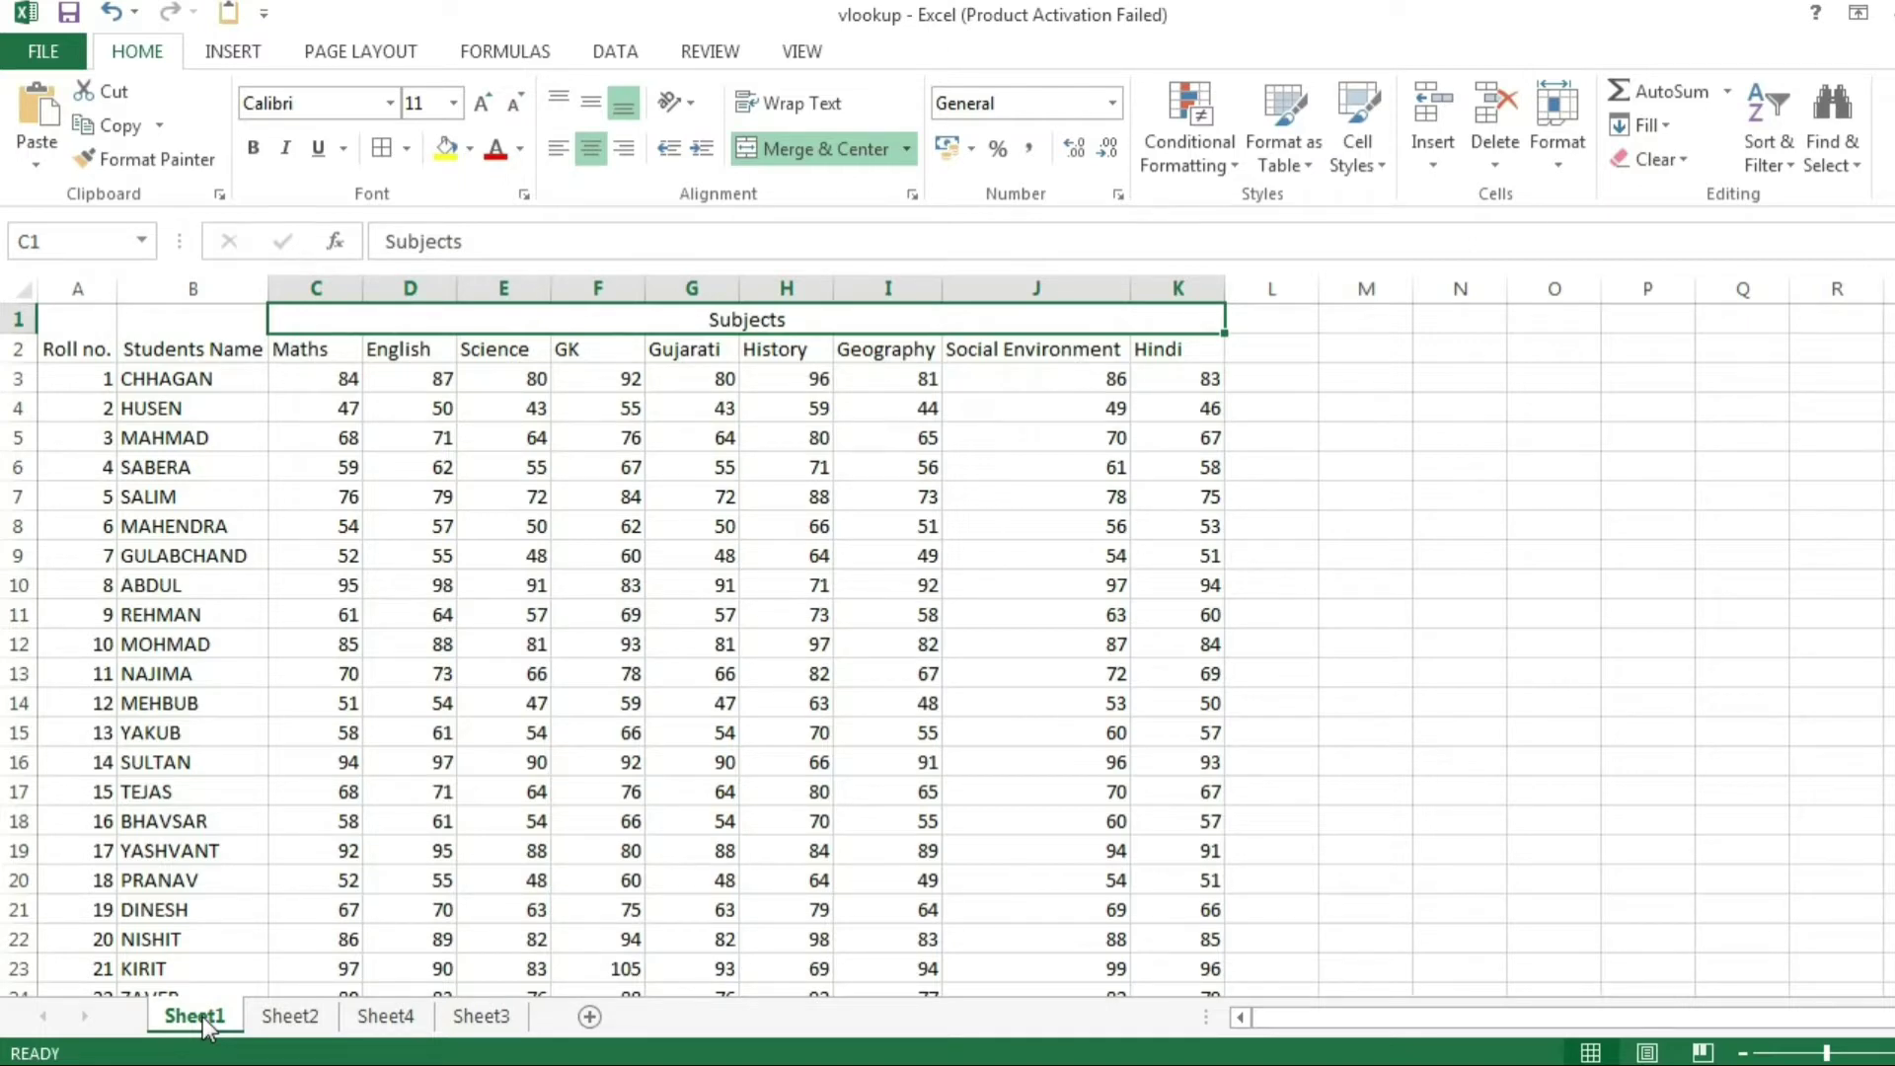
{"action": "left_click", "coordinate": [276, 1018]}
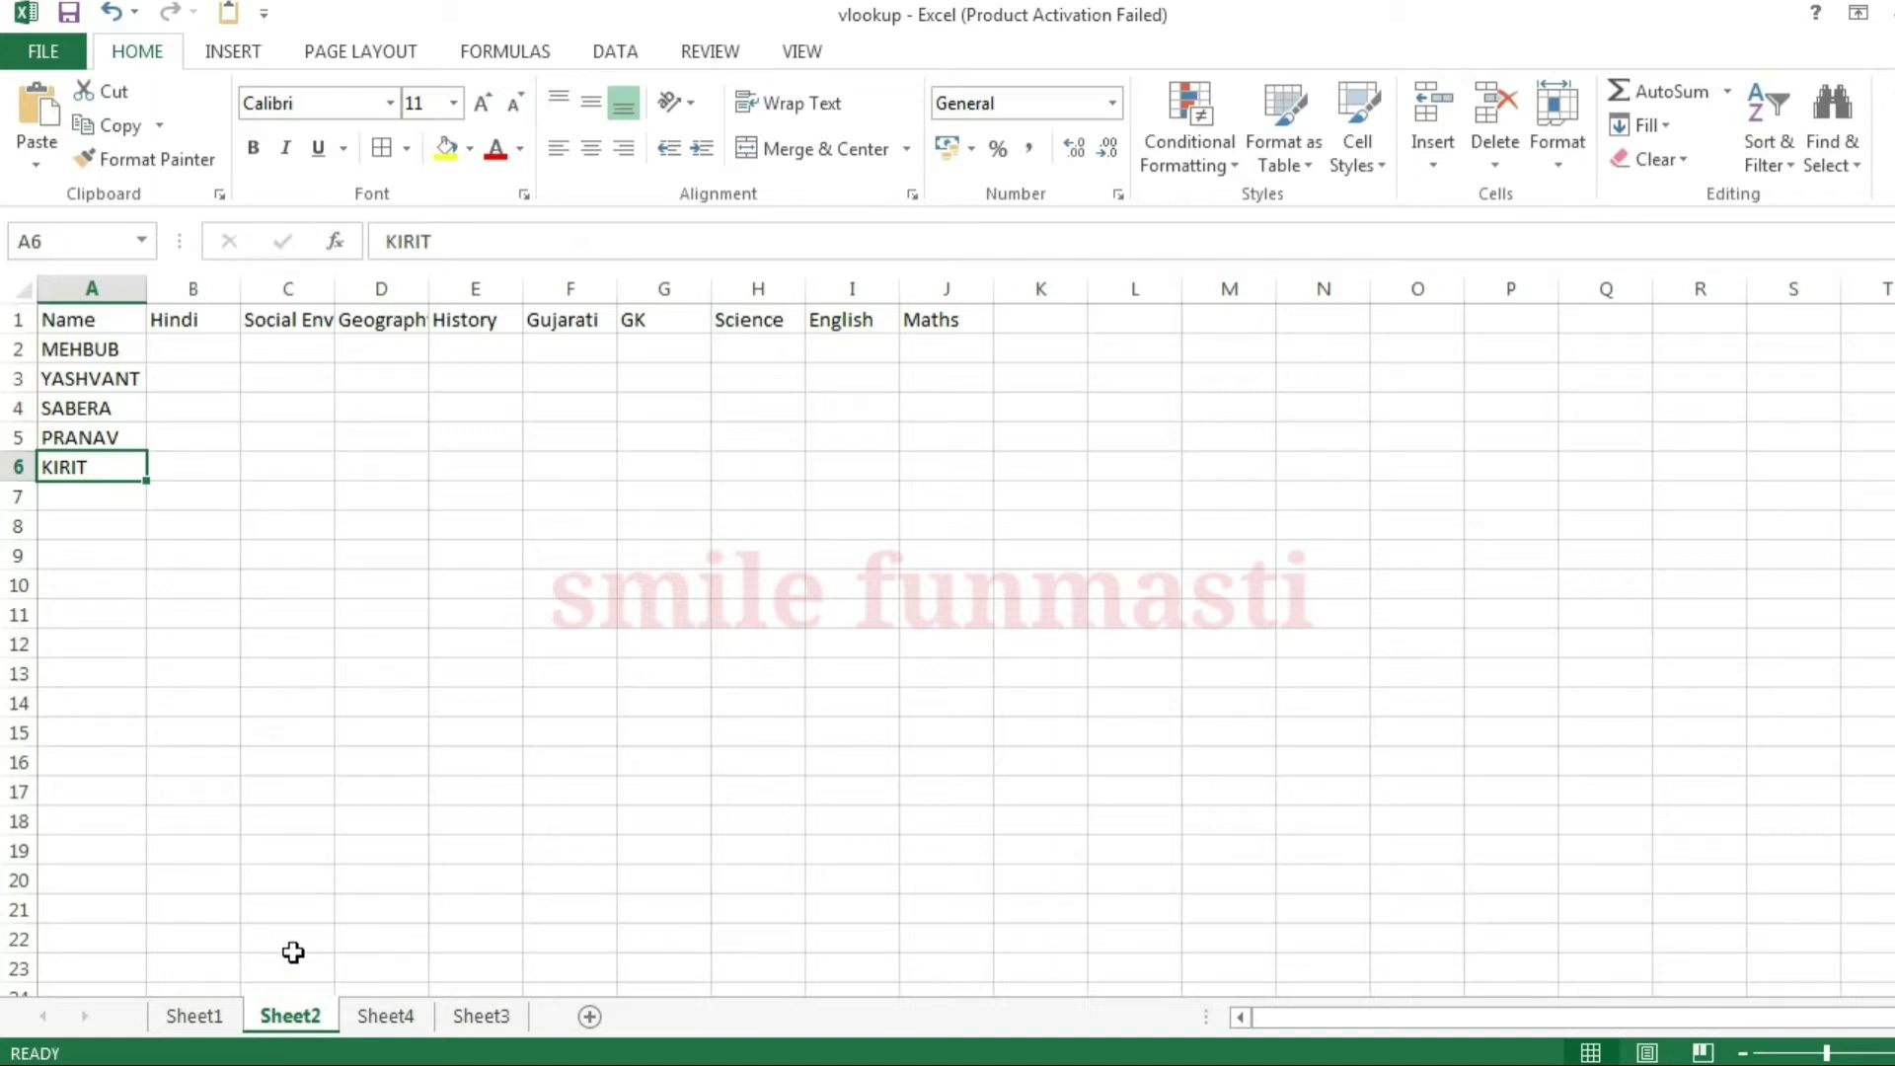
{"action": "left_click", "coordinate": [197, 1016]}
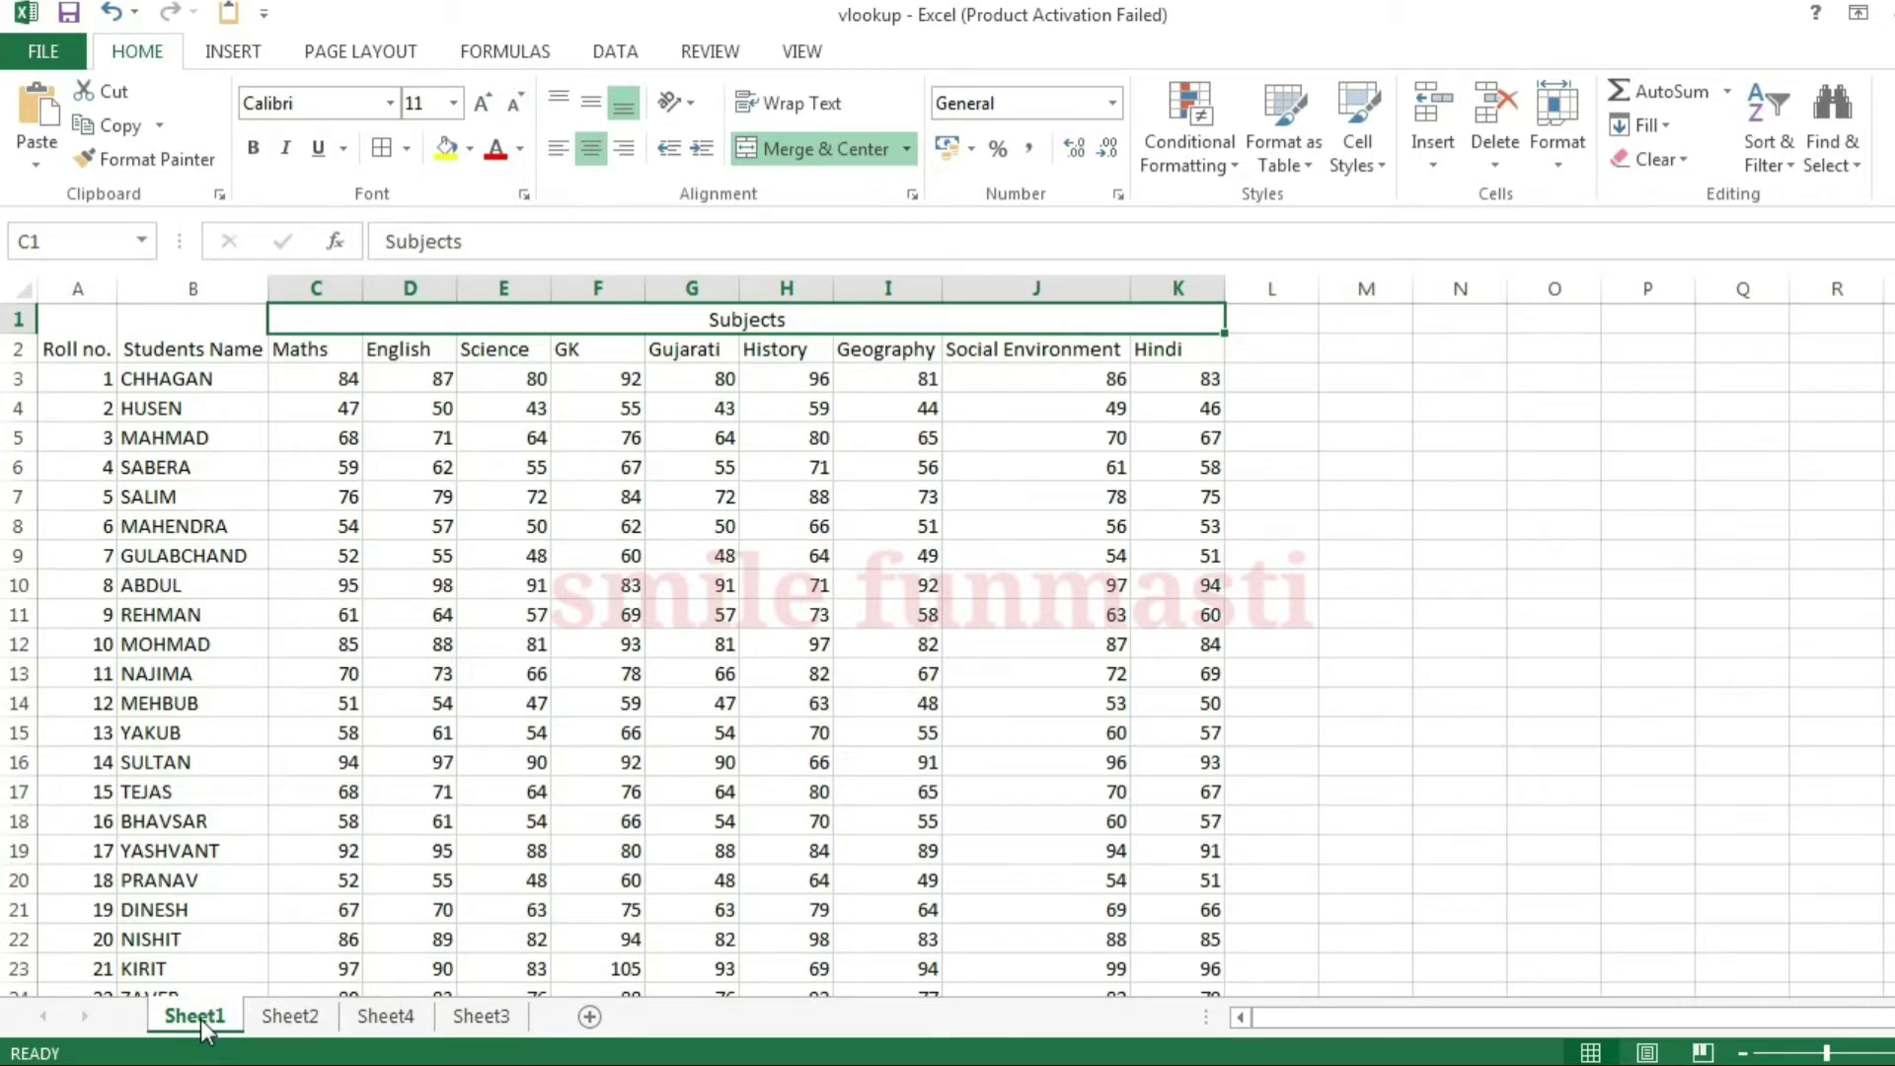
{"action": "left_click", "coordinate": [268, 1017]}
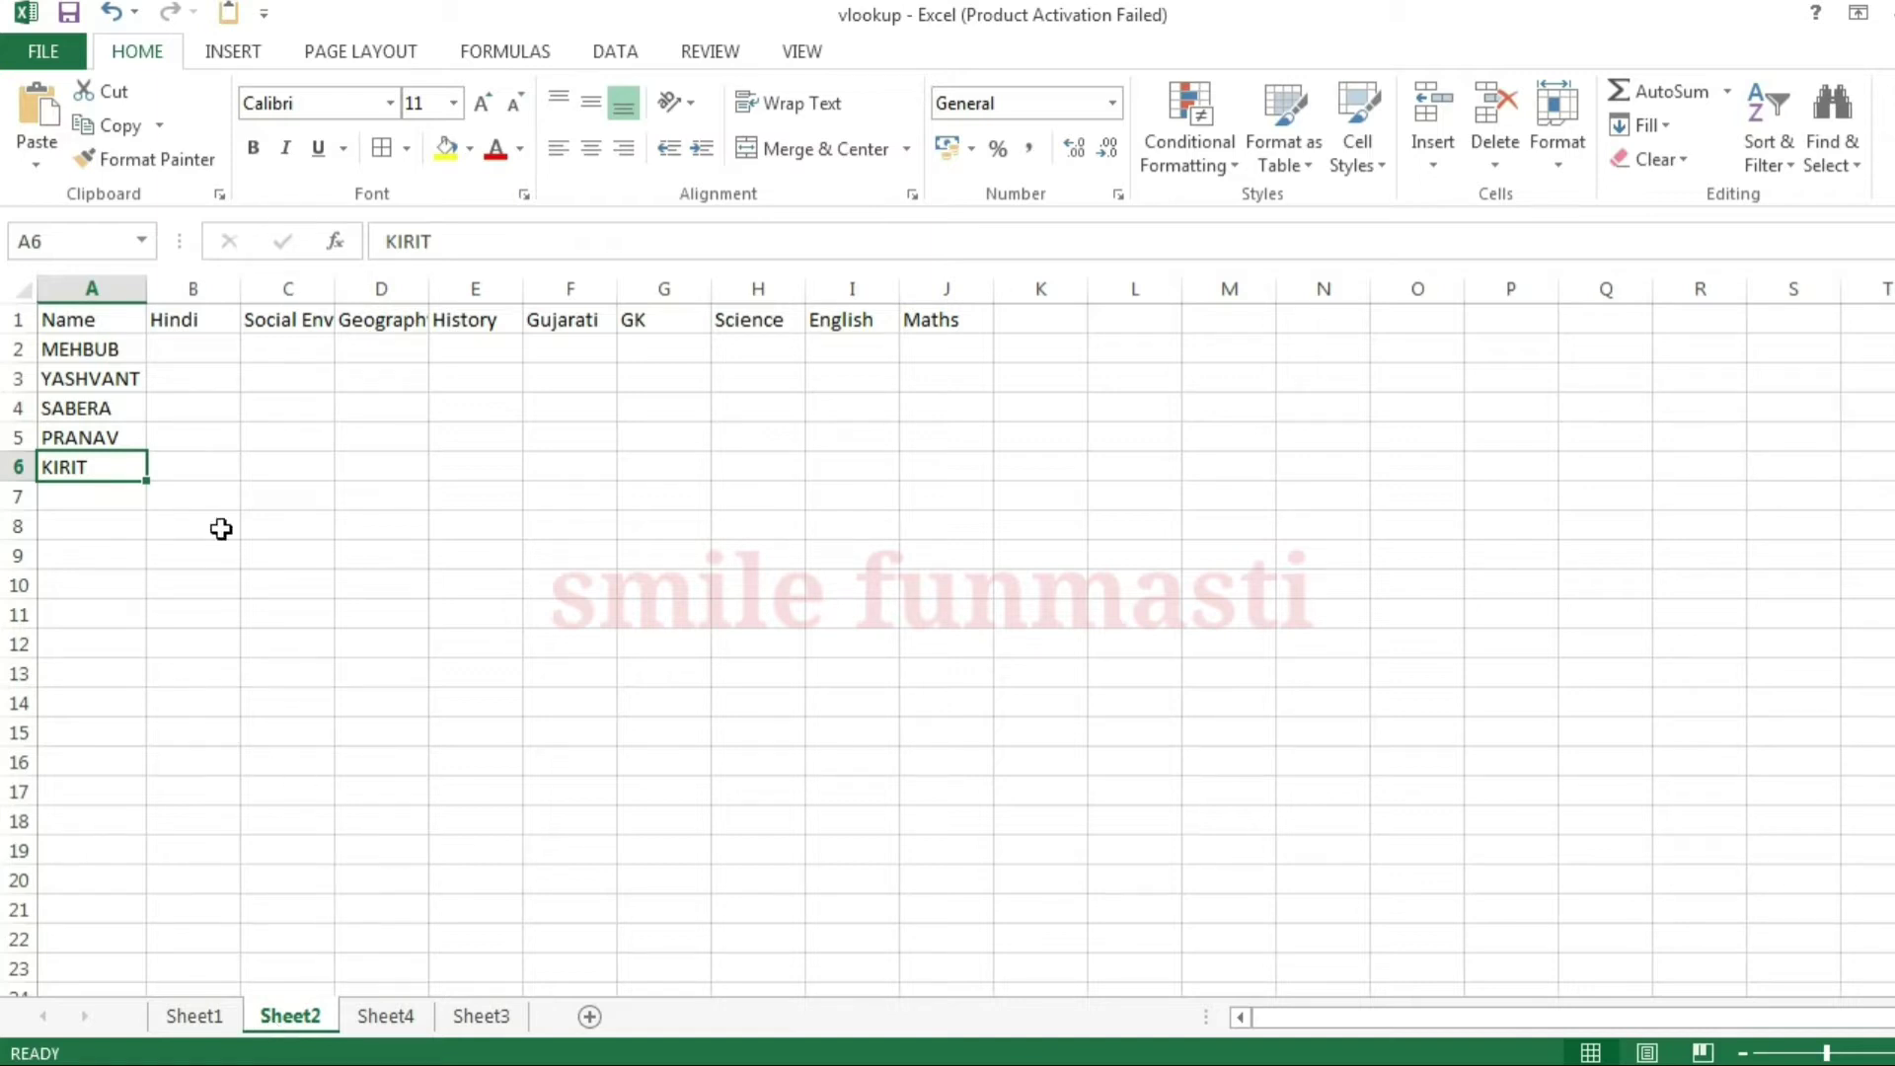
- Start =VLOOKUP in B2 with A2 as the lookup value, then go to Sheet1 for the table
{"action": "left_click", "coordinate": [216, 346]}
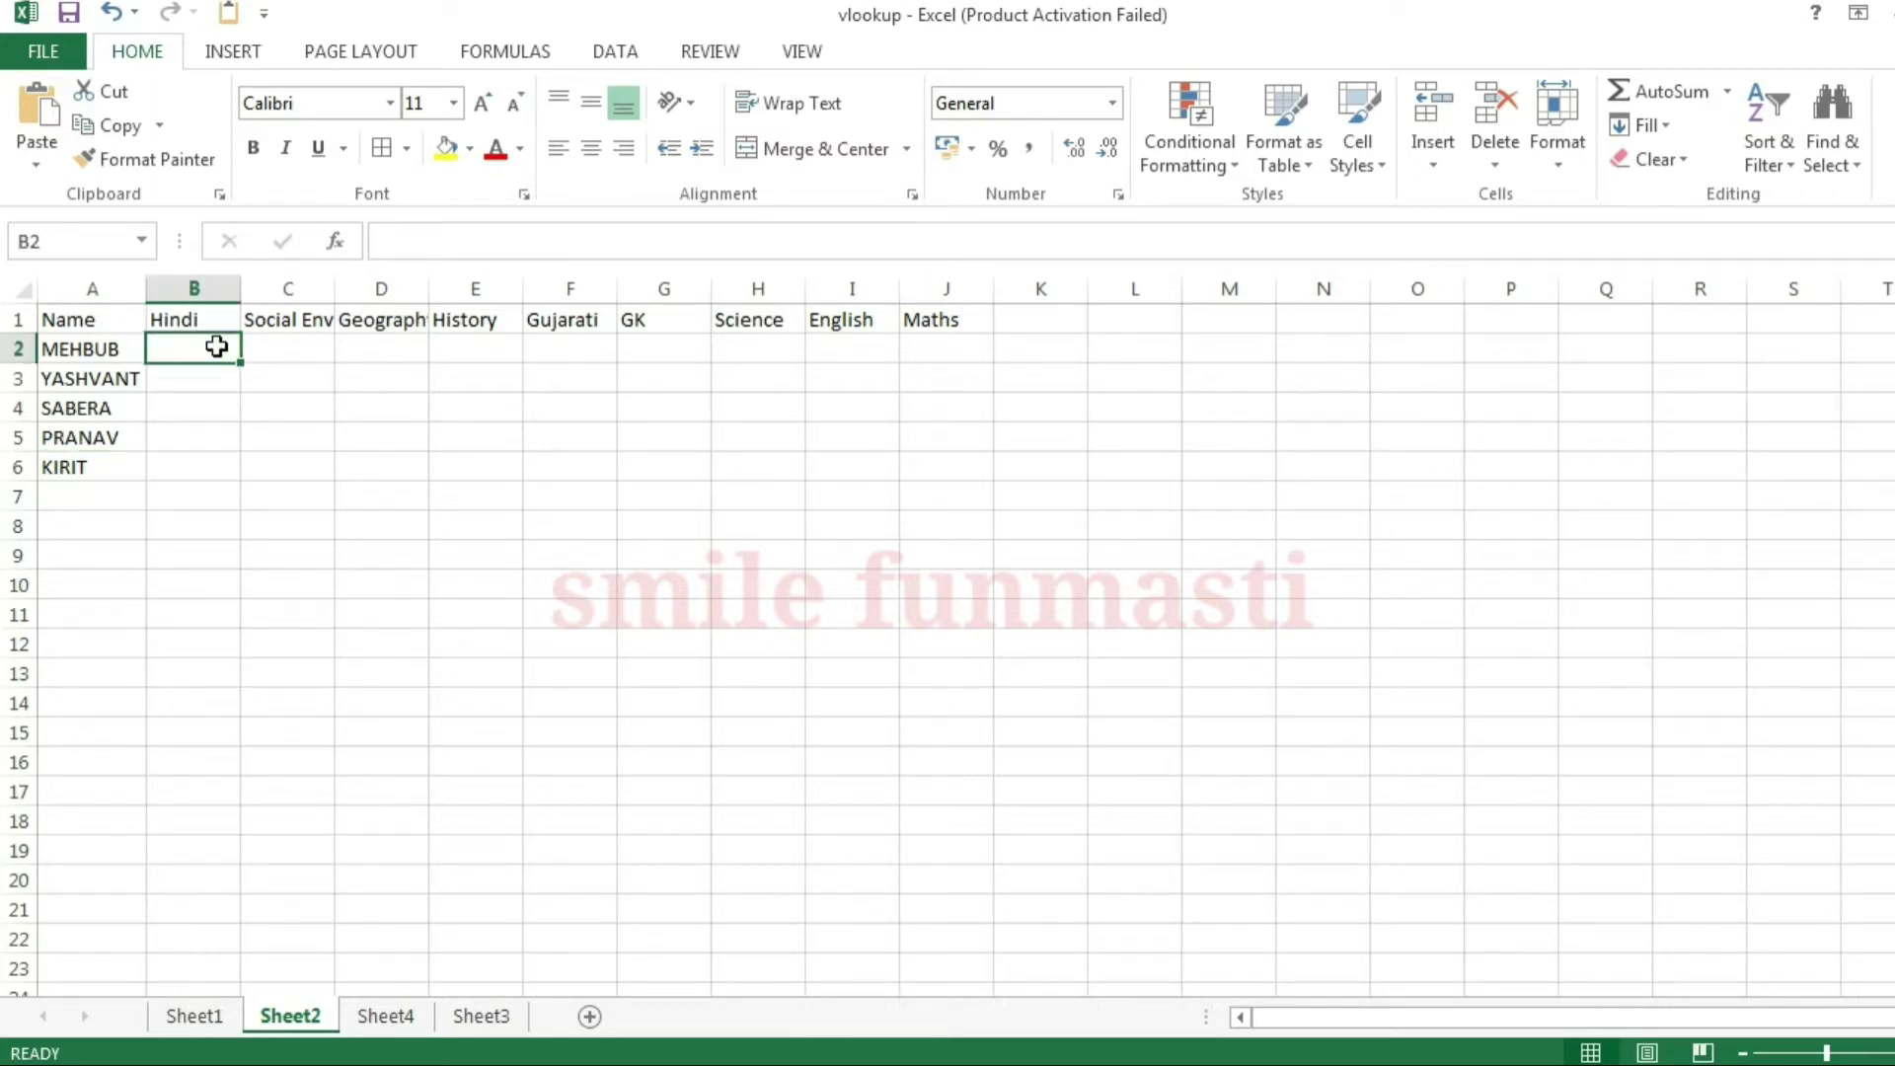
{"action": "type", "text": "="}
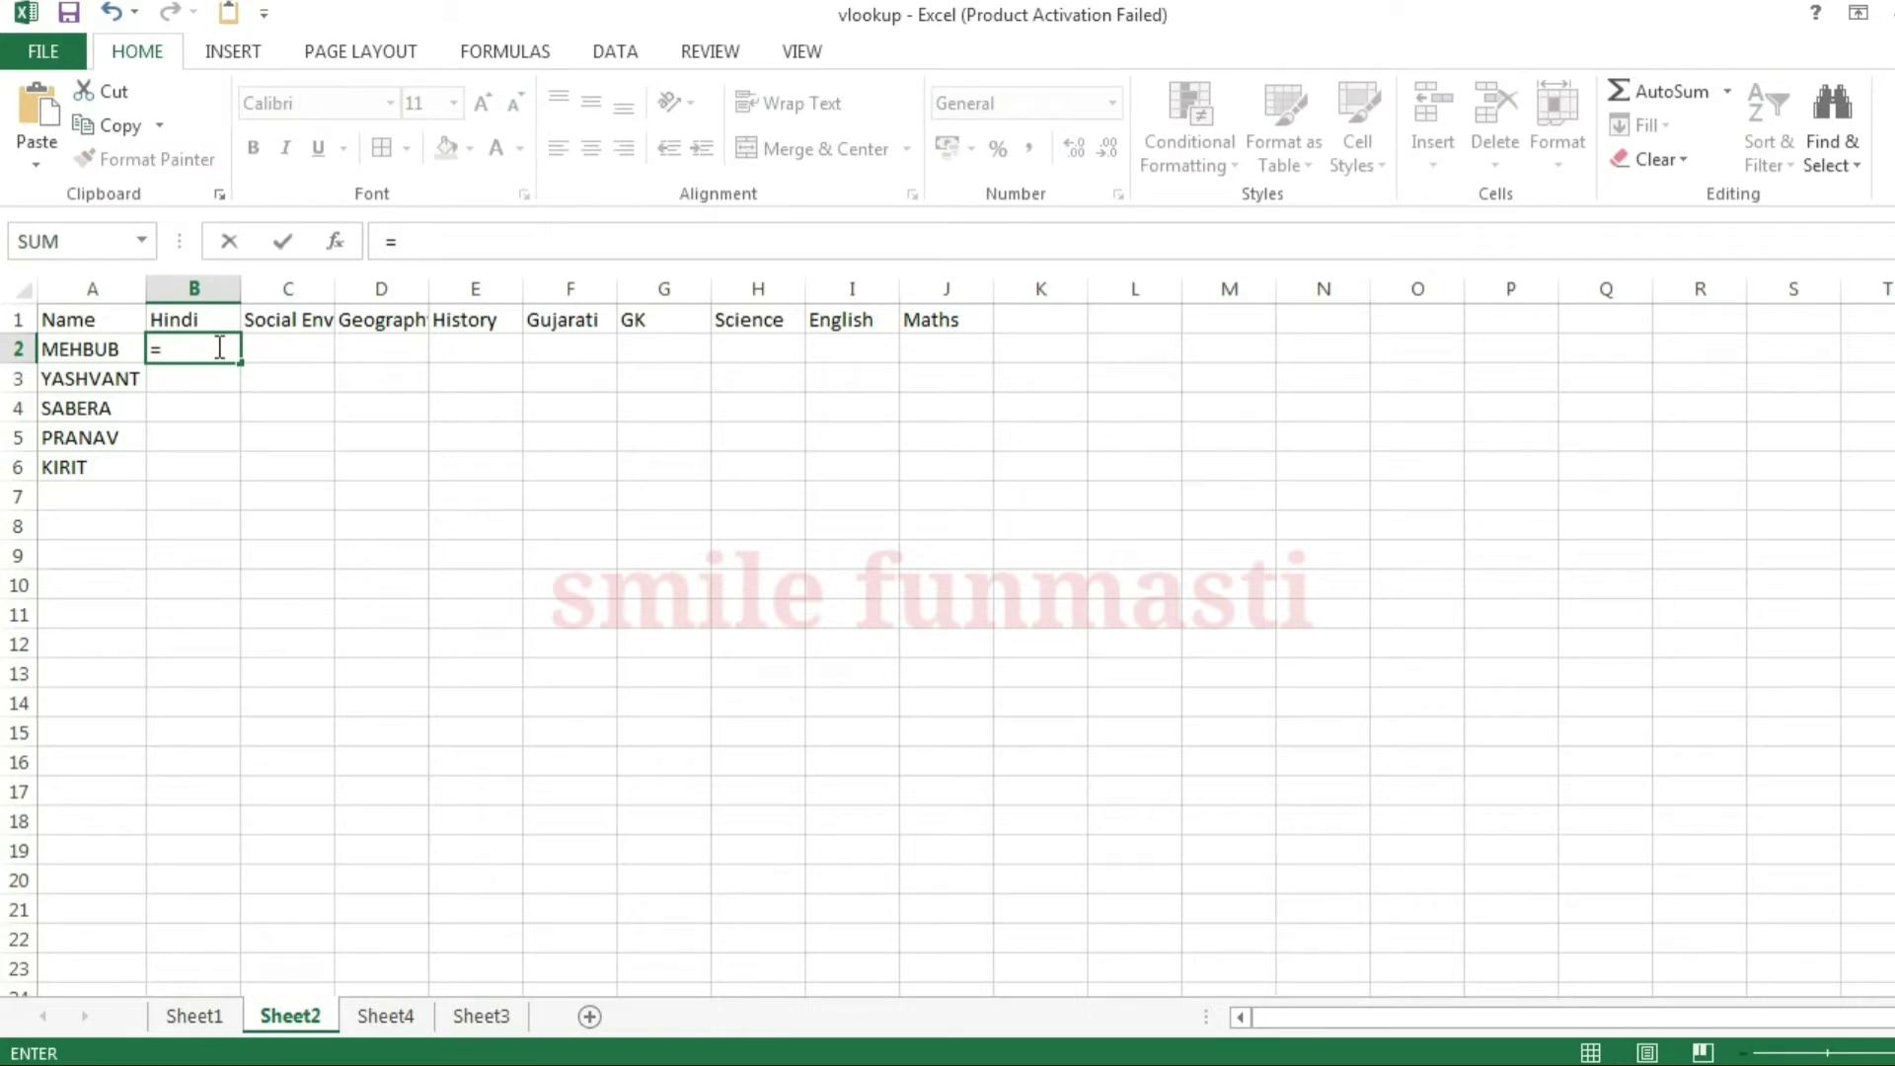
{"action": "type", "text": "vlo"}
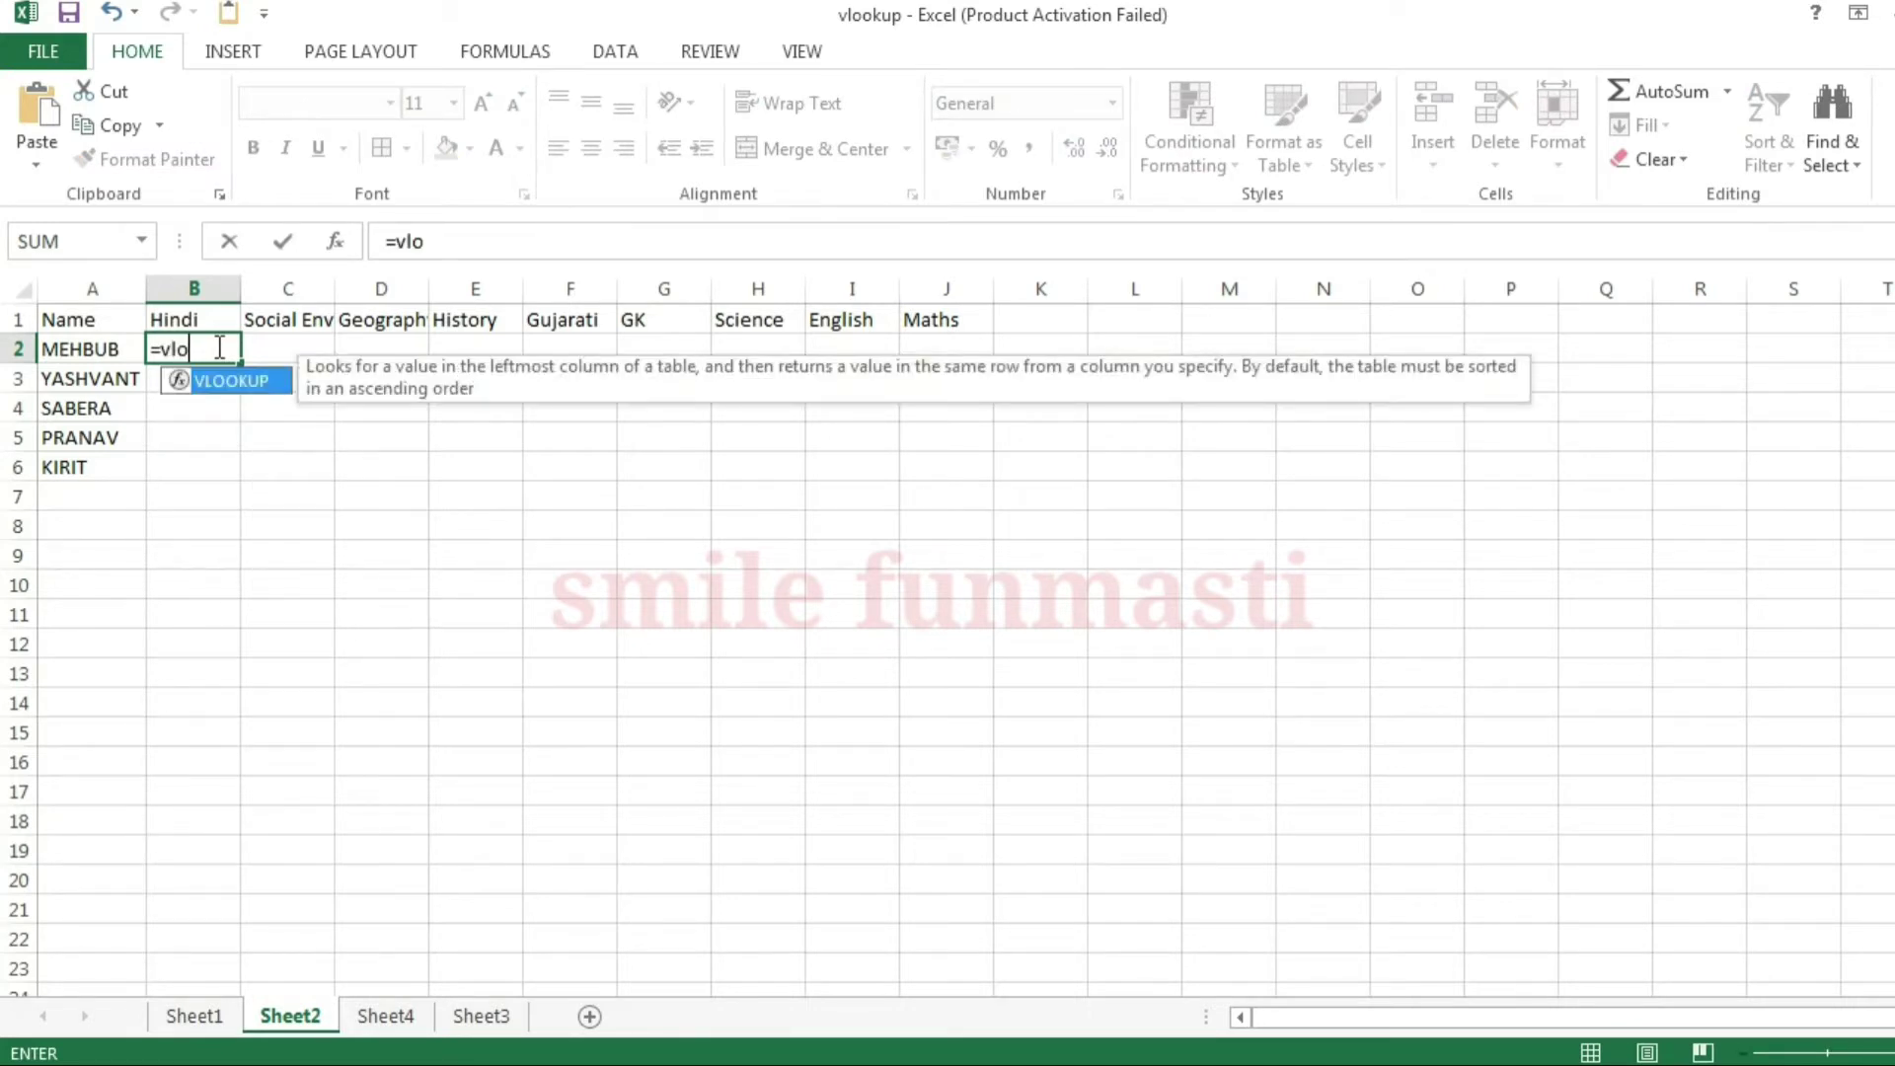
{"action": "type", "text": "ok"}
{"action": "type", "text": "up"}
{"action": "double_click", "coordinate": [261, 383]}
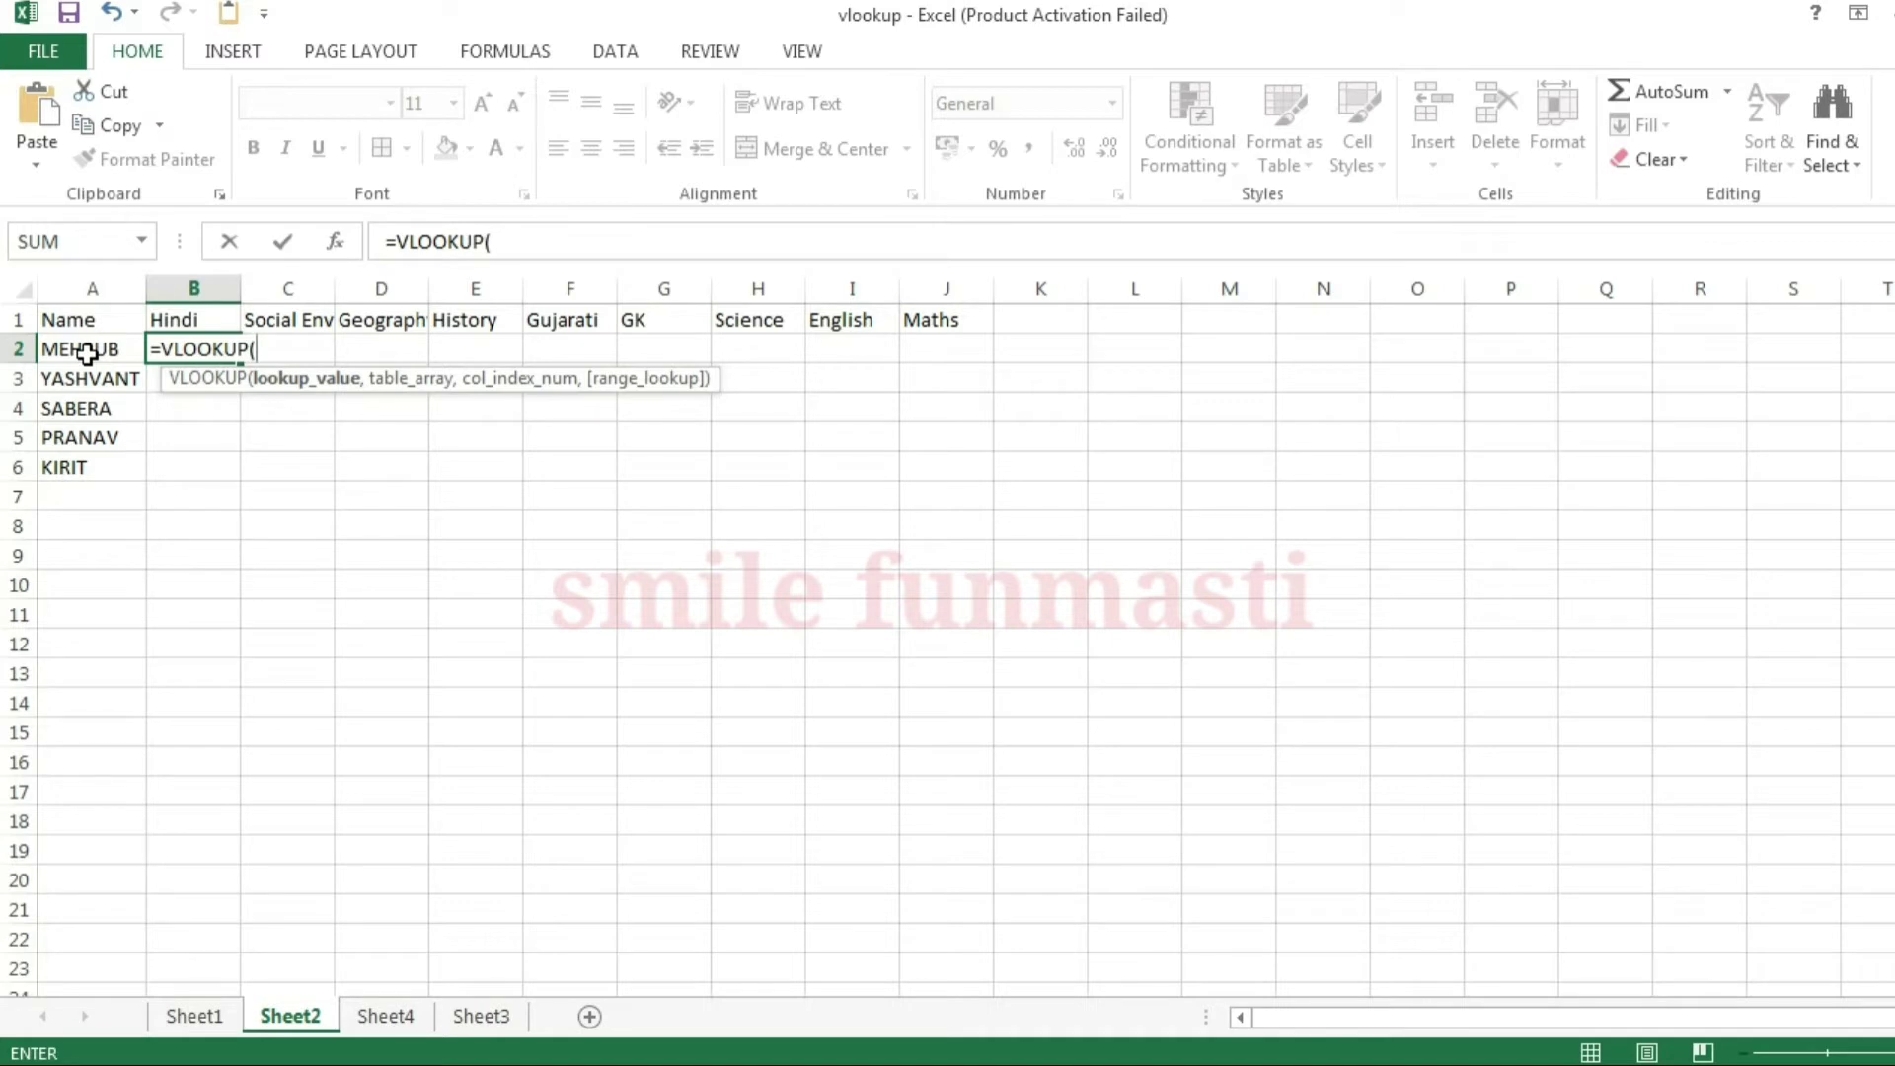
{"action": "left_click", "coordinate": [87, 354]}
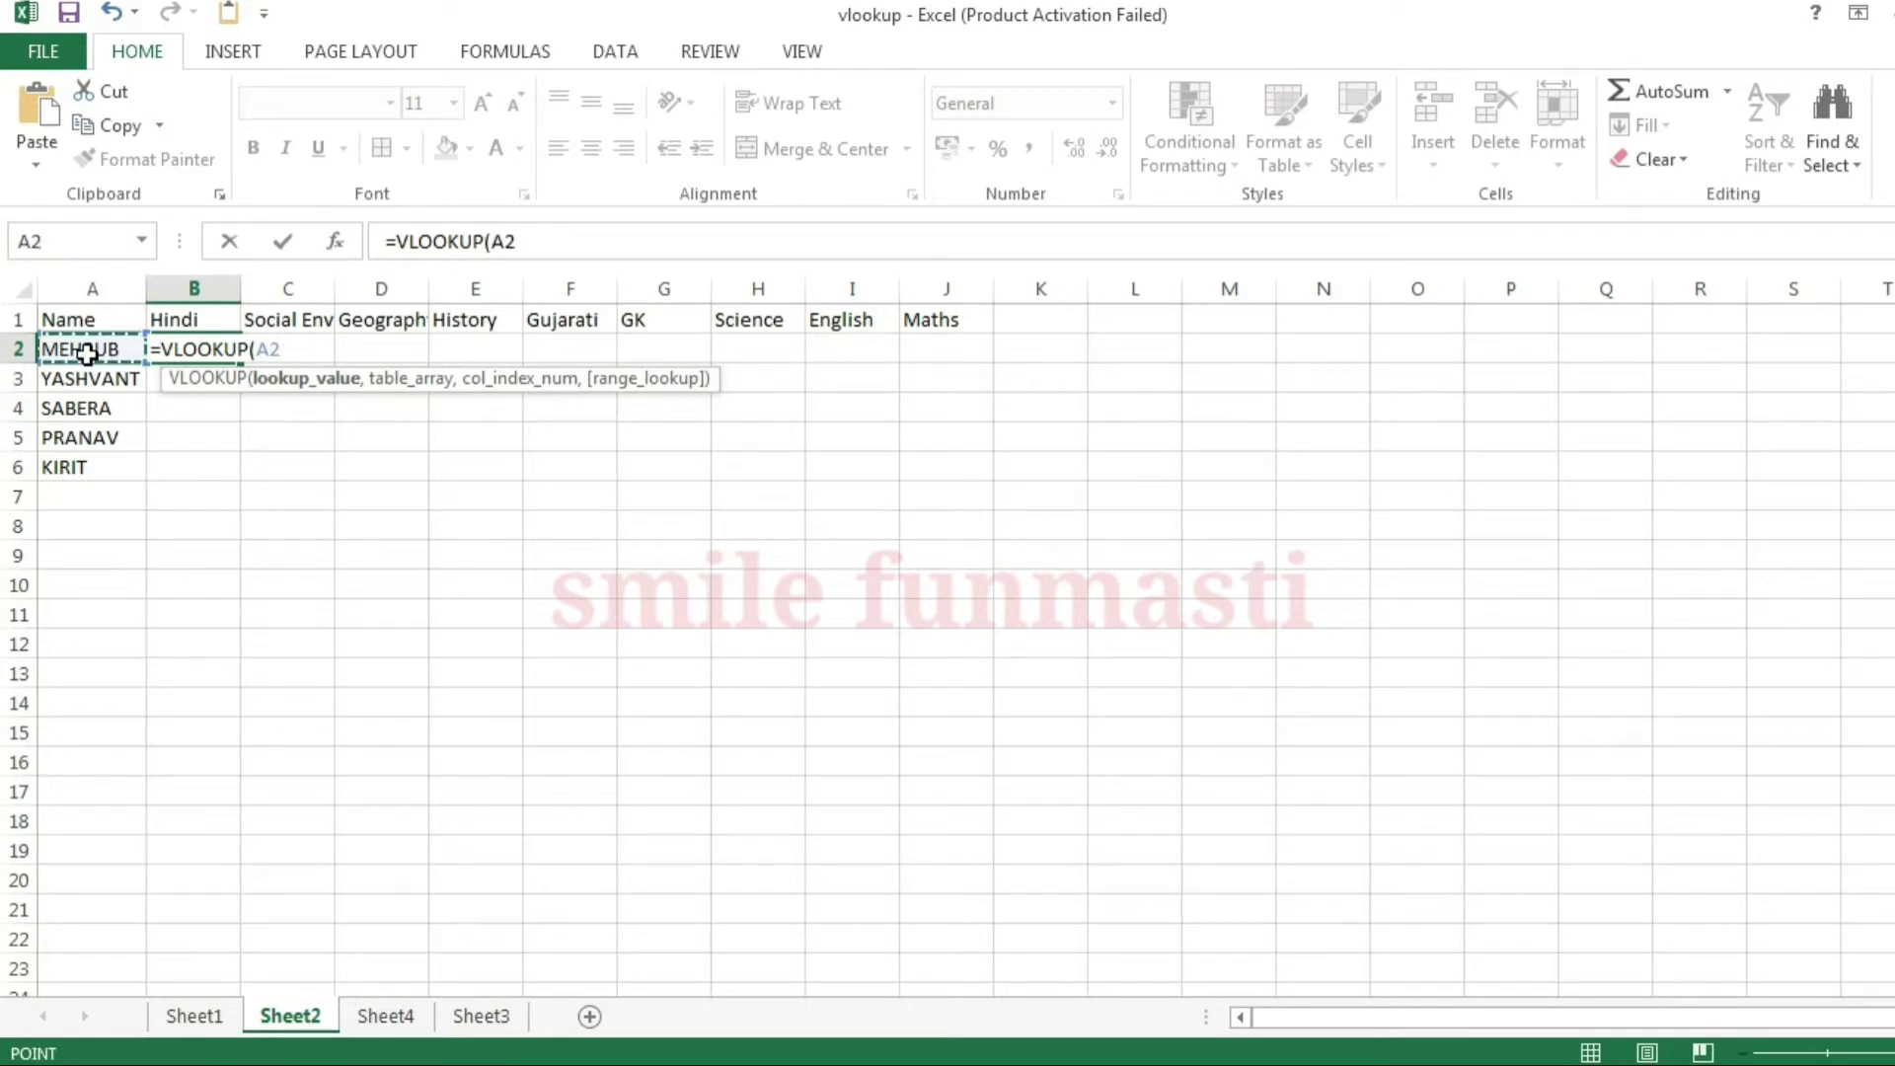
{"action": "type", "text": ","}
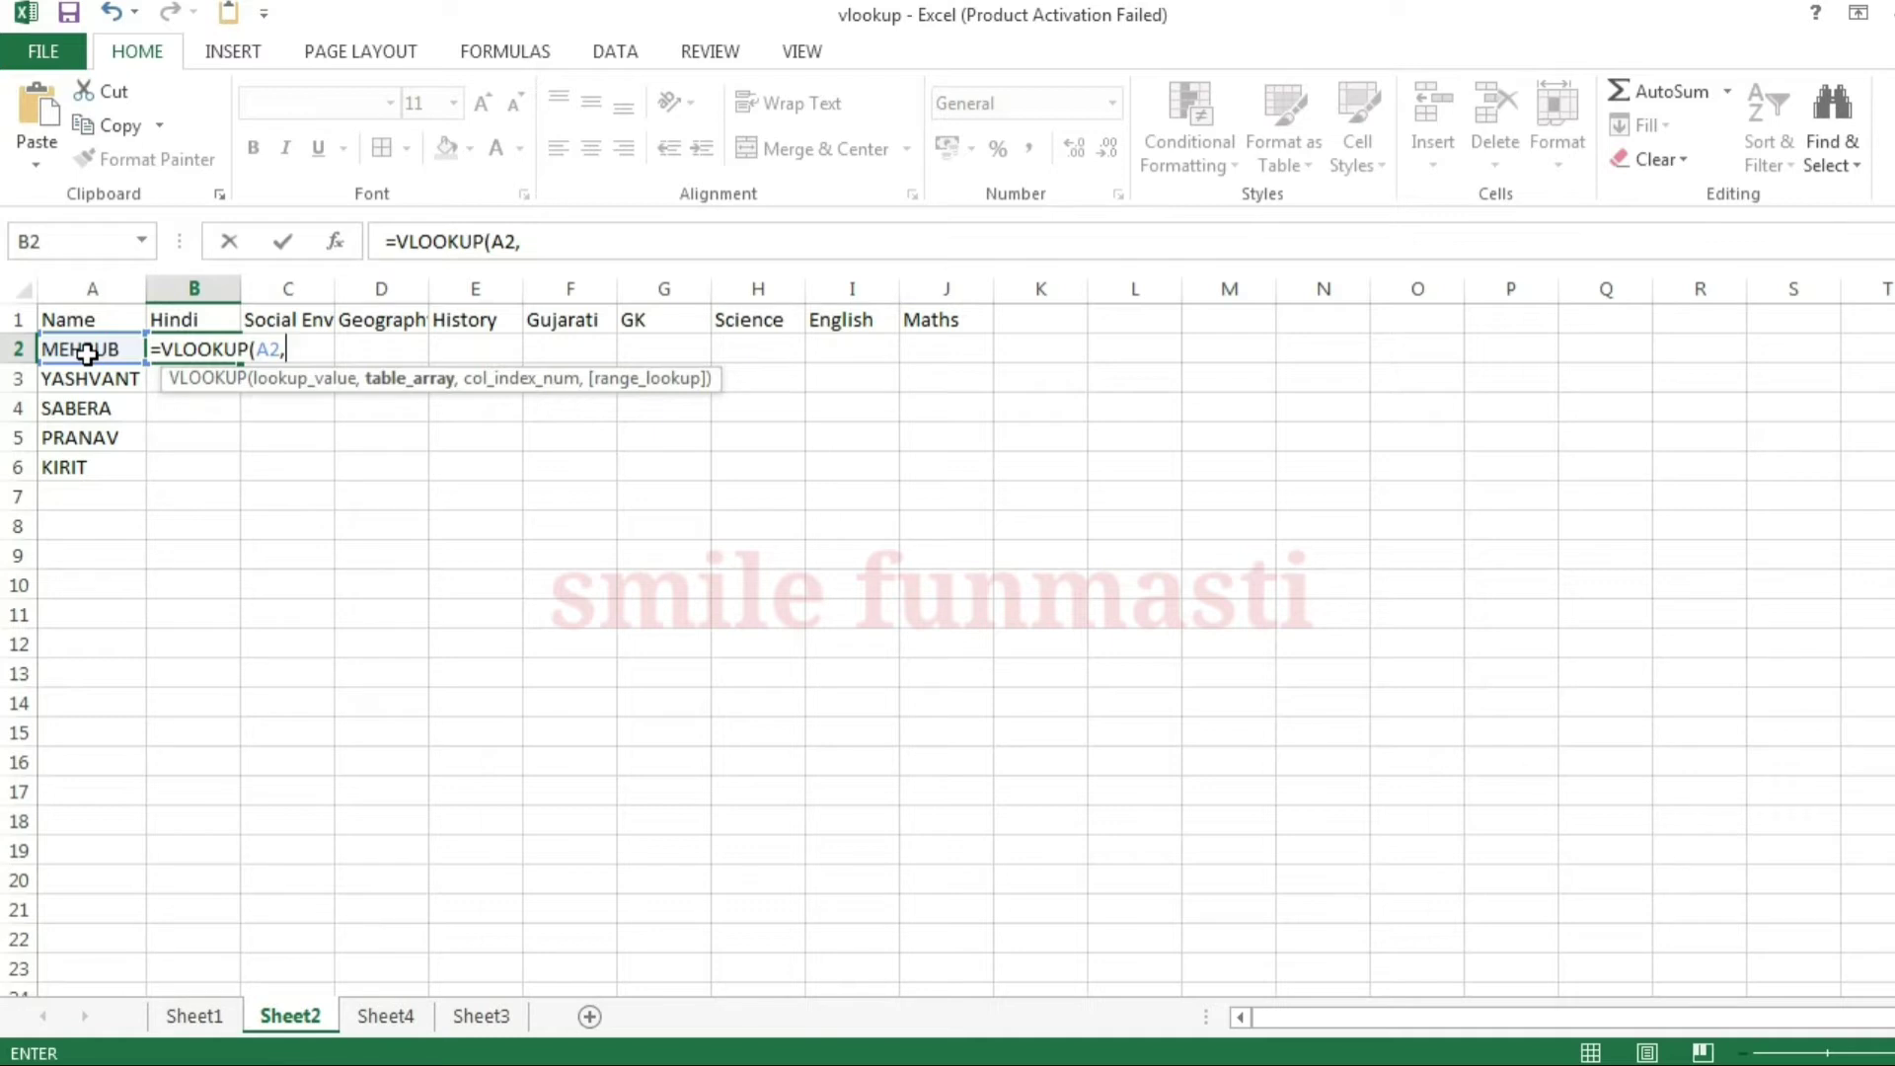
{"action": "left_click", "coordinate": [192, 1019]}
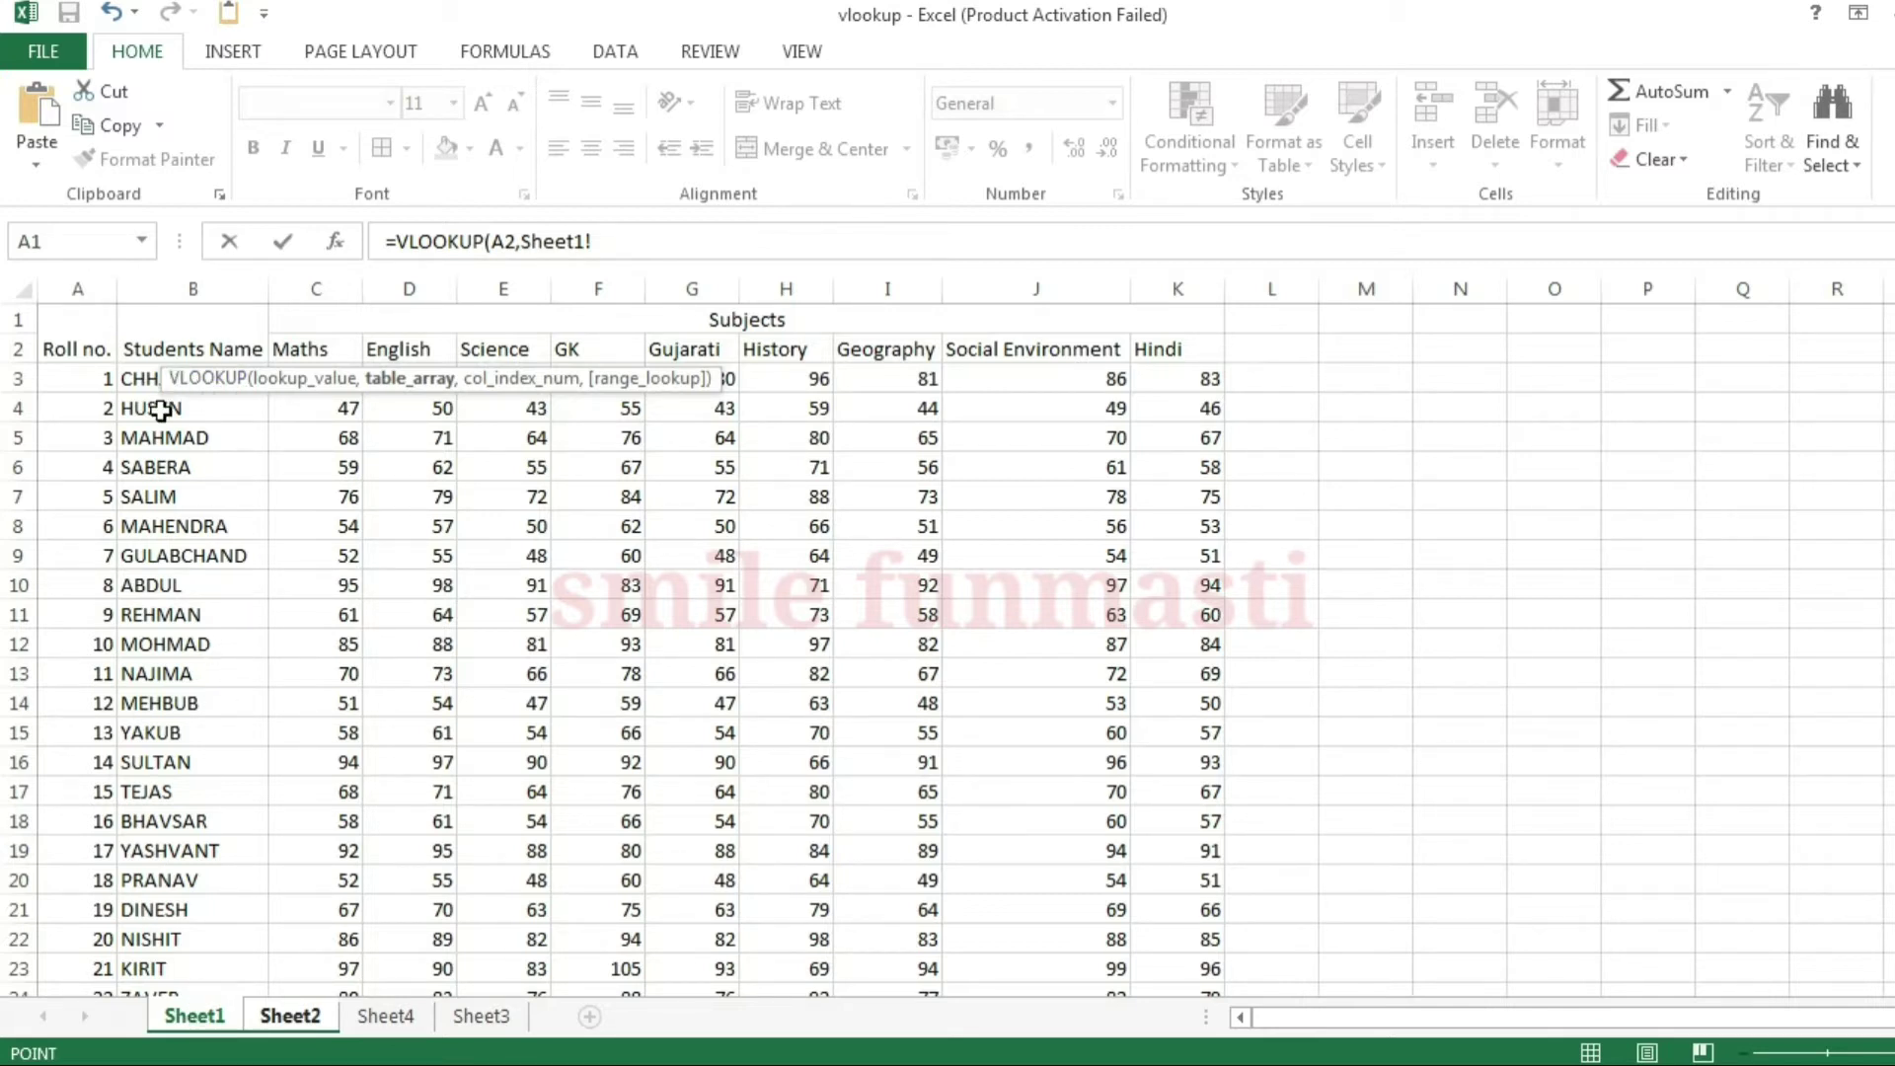
- Select Sheet1's B3:K25 as the VLOOKUP table range and return to the formula text
{"action": "left_click", "coordinate": [161, 411]}
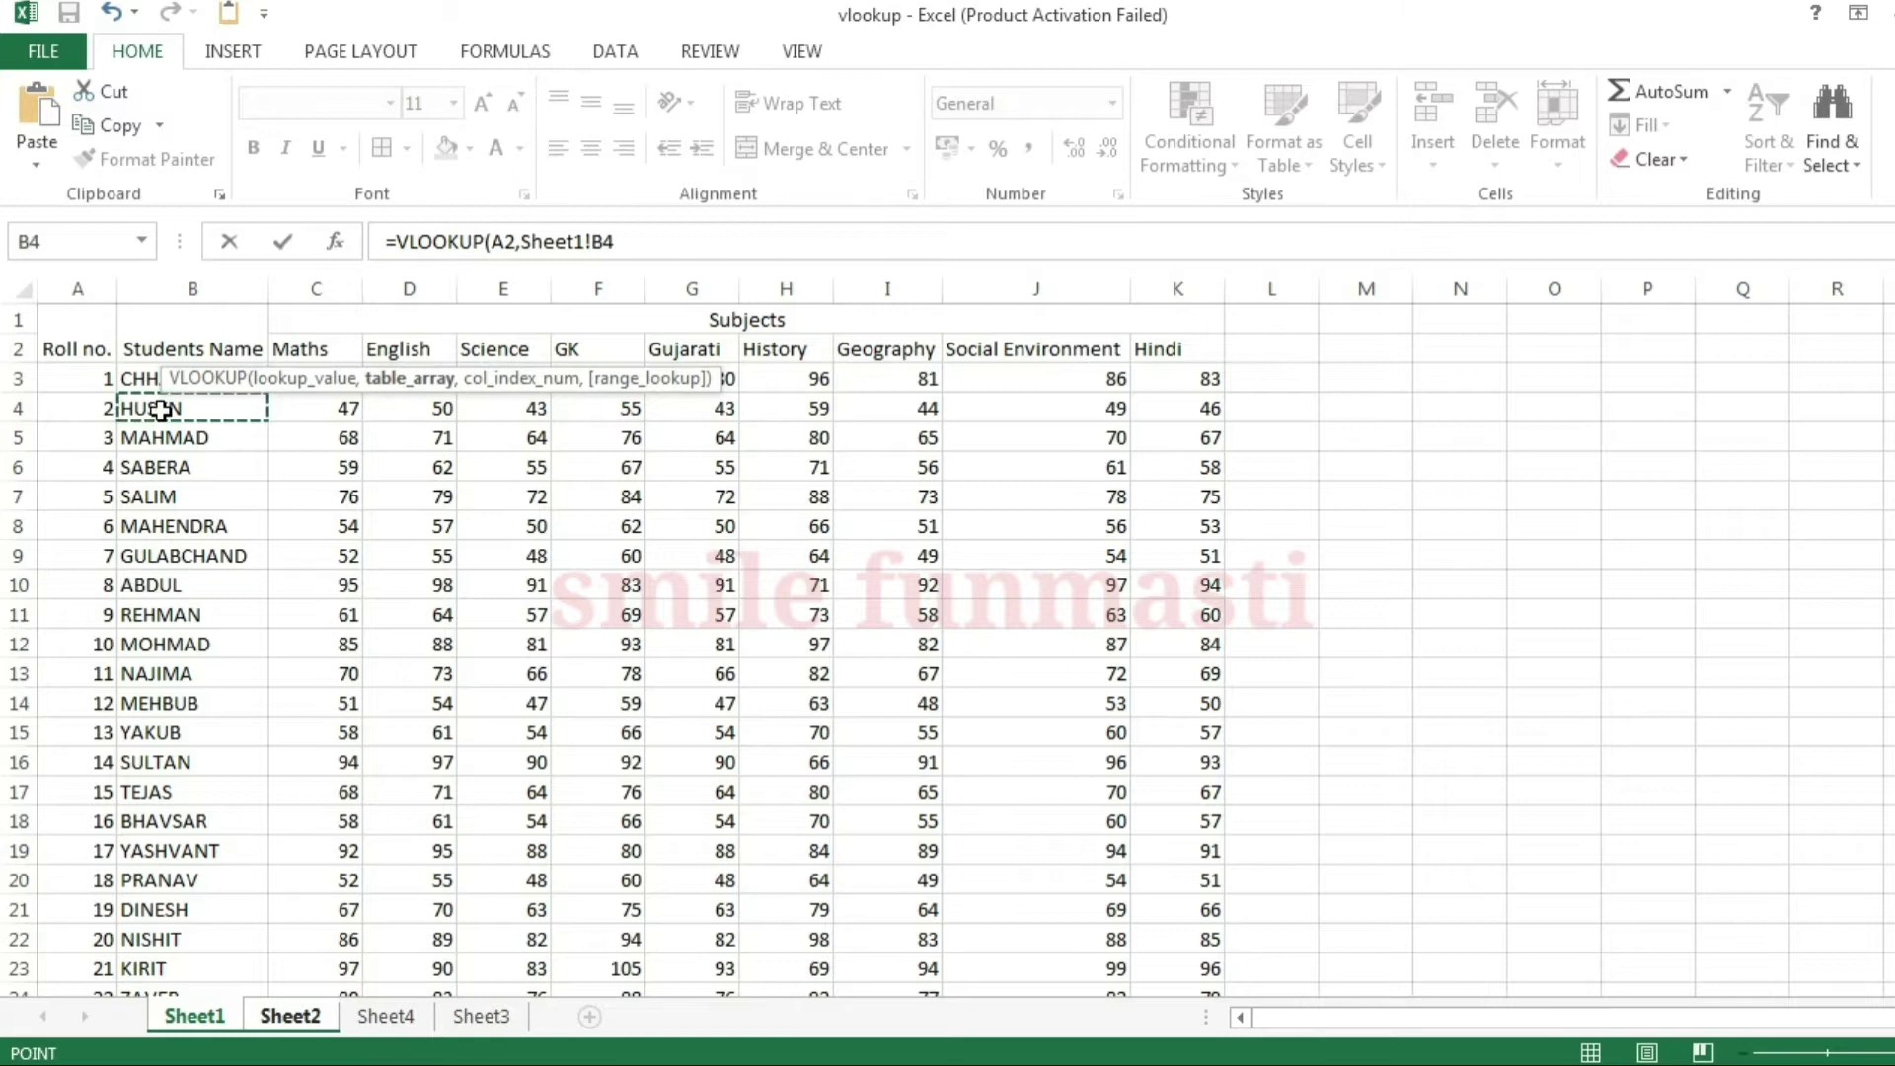
{"action": "key", "text": "Up"}
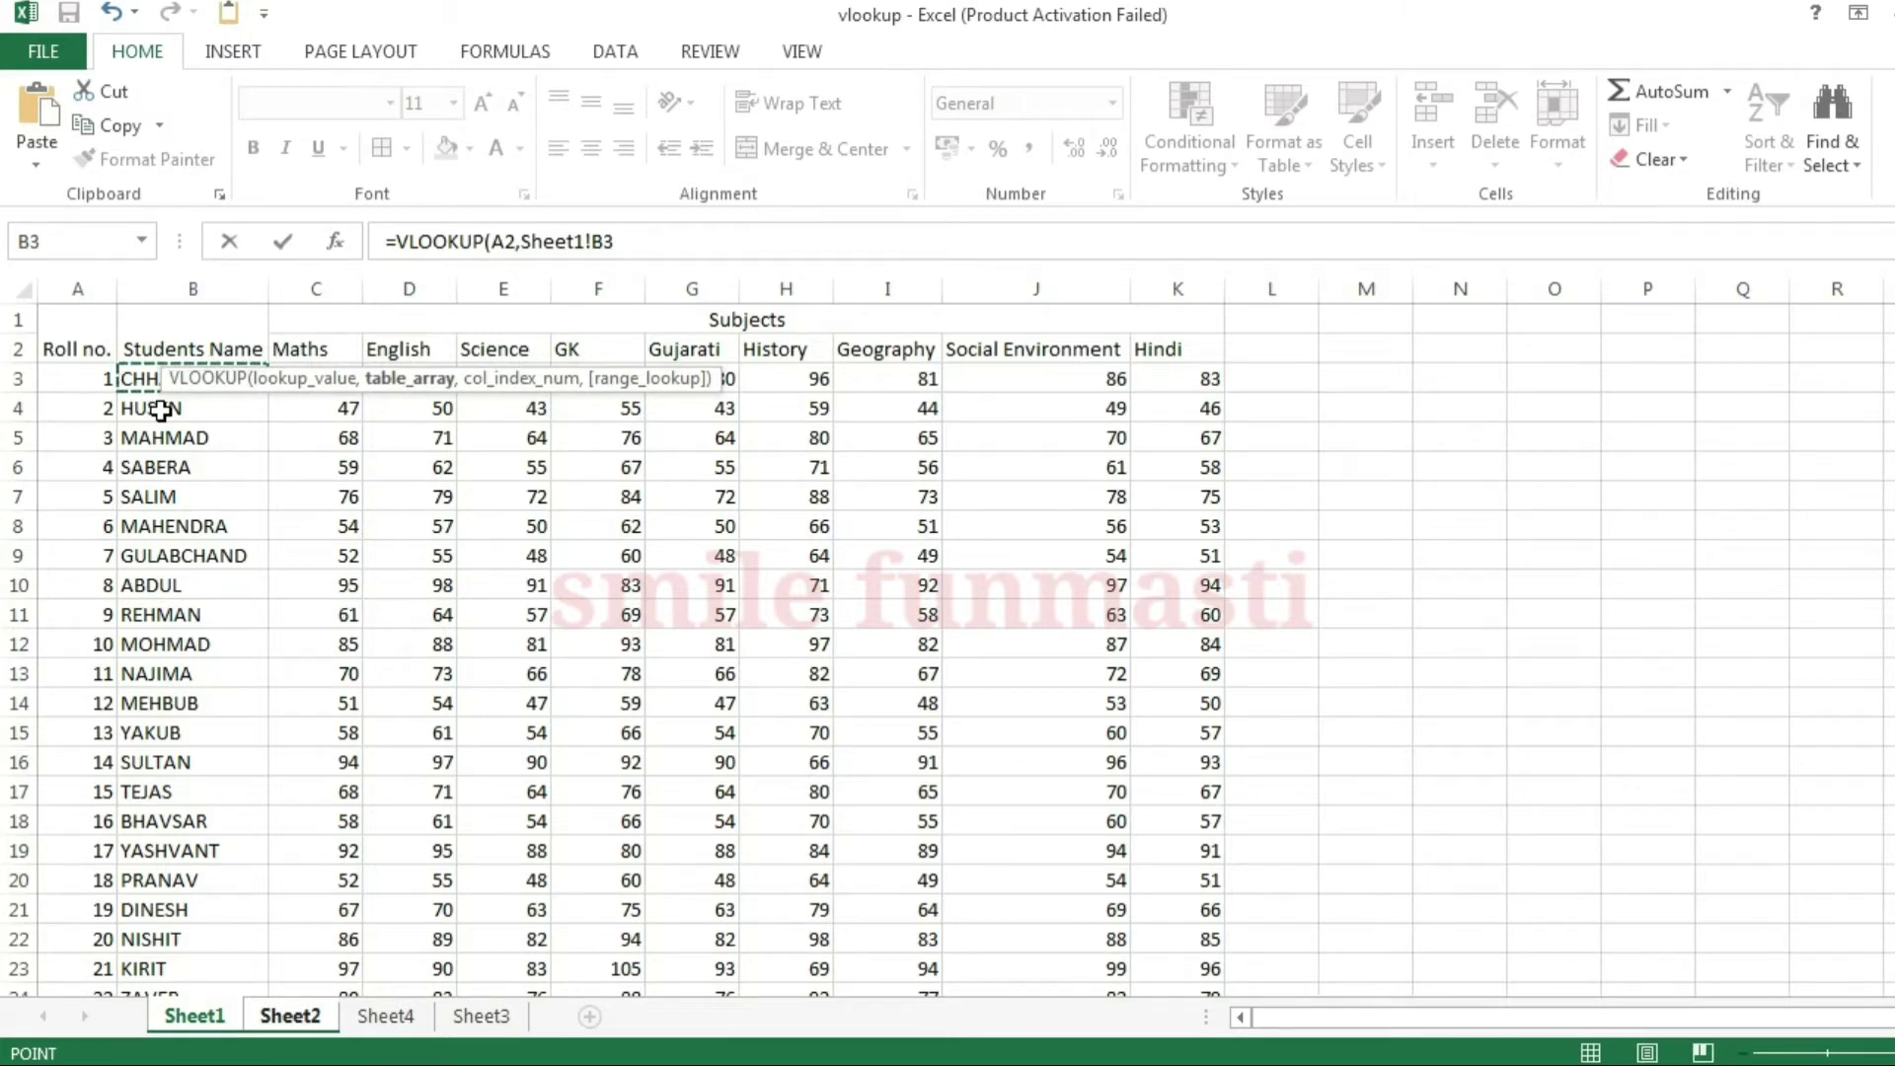
{"action": "left_click_drag", "start_coordinate": [161, 379], "coordinate": [188, 497]}
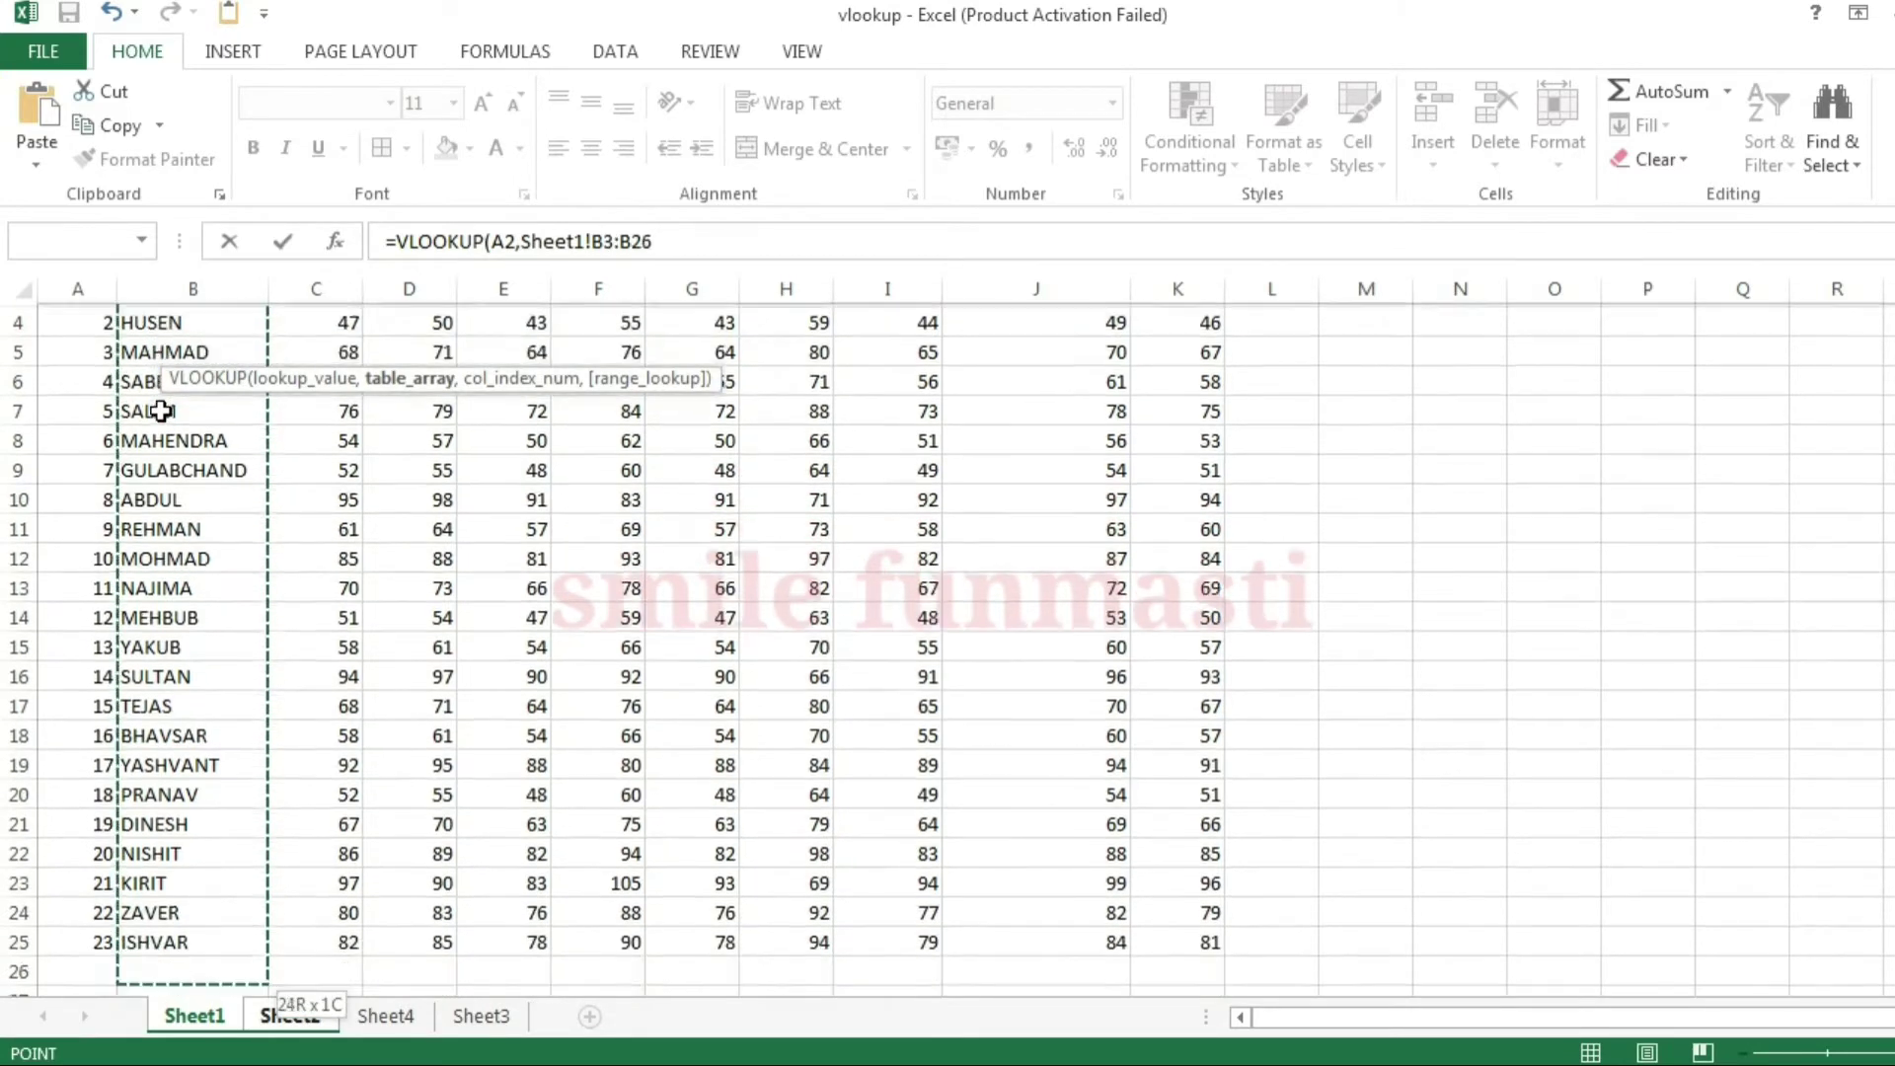
{"action": "left_click_drag", "start_coordinate": [160, 409], "coordinate": [188, 893]}
{"action": "key", "text": "shift+Right"}
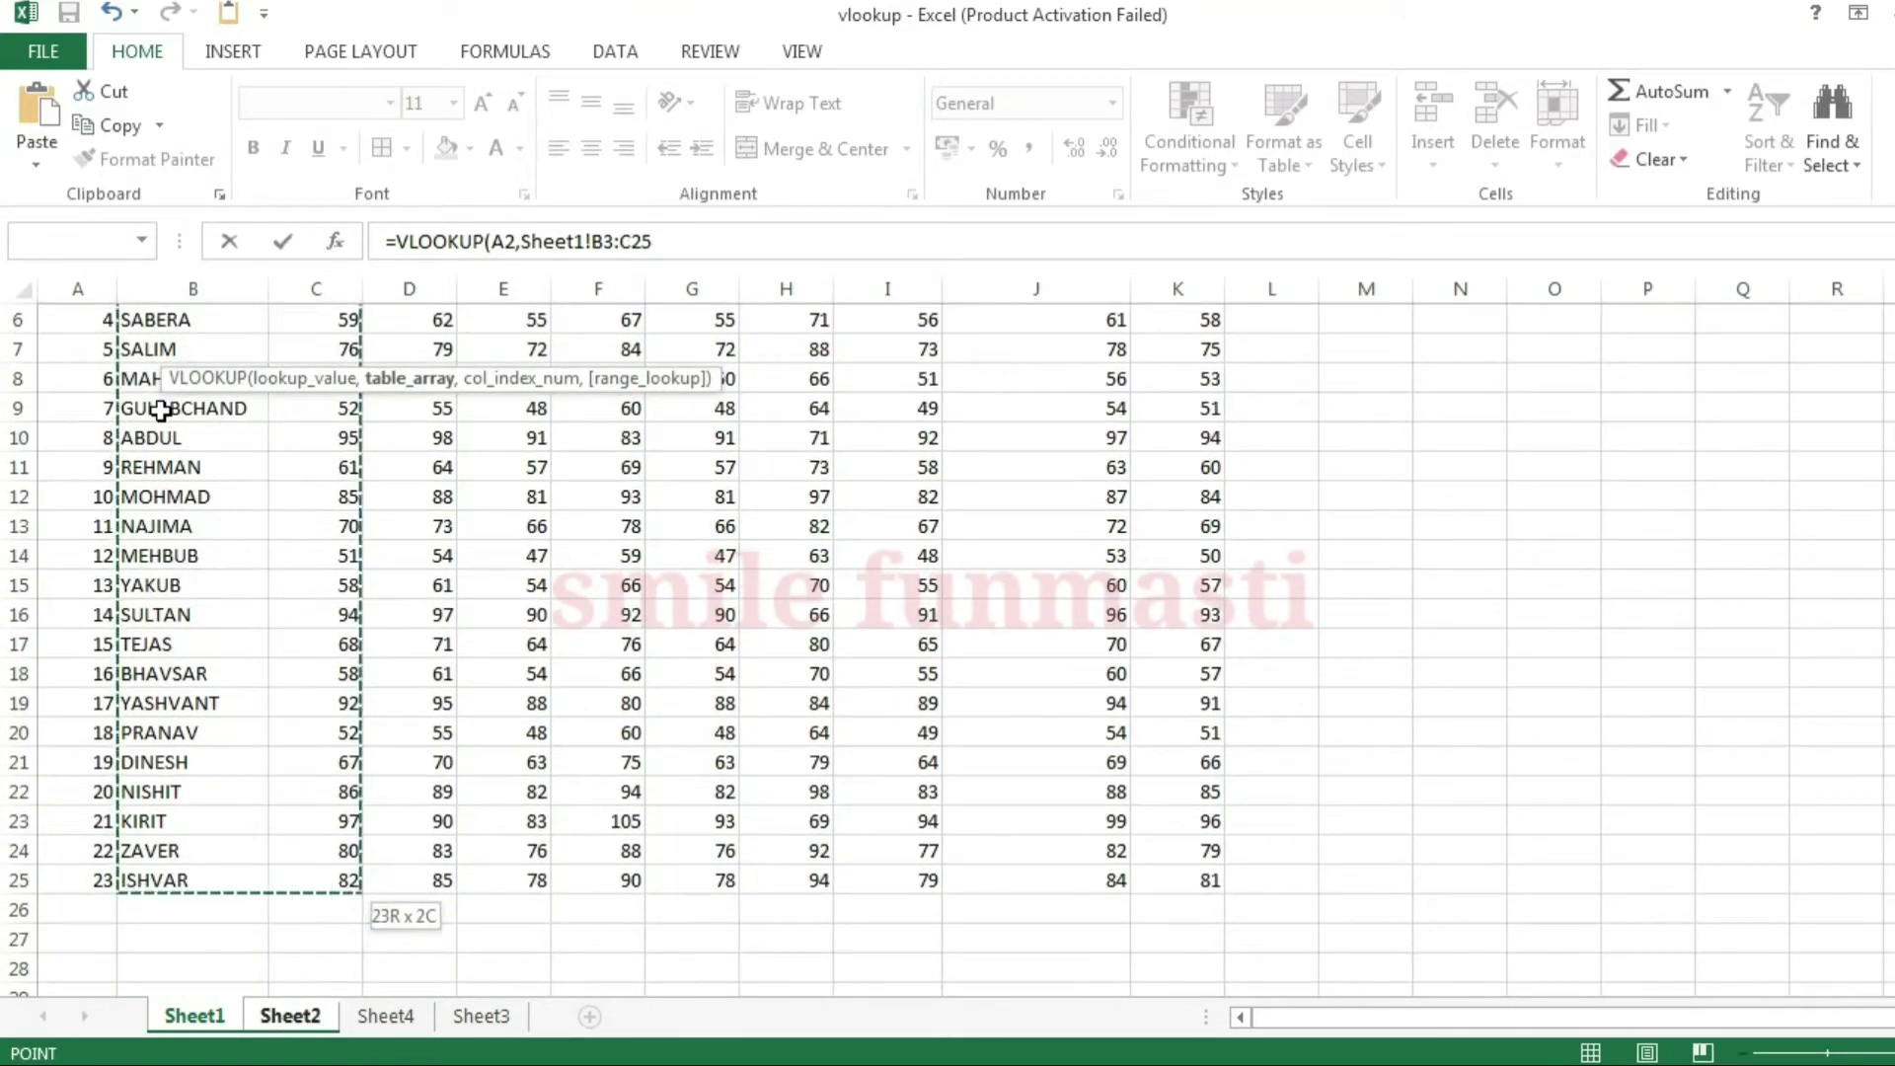
{"action": "key", "text": "shift+Right"}
{"action": "key", "text": "shift+Right"}
{"action": "key", "text": "shift+Right"}
{"action": "key", "text": "shift+Right"}
{"action": "key", "text": "shift+Right"}
{"action": "key", "text": "shift+Right"}
{"action": "key", "text": "shift+Right"}
{"action": "key", "text": "shift+Right"}
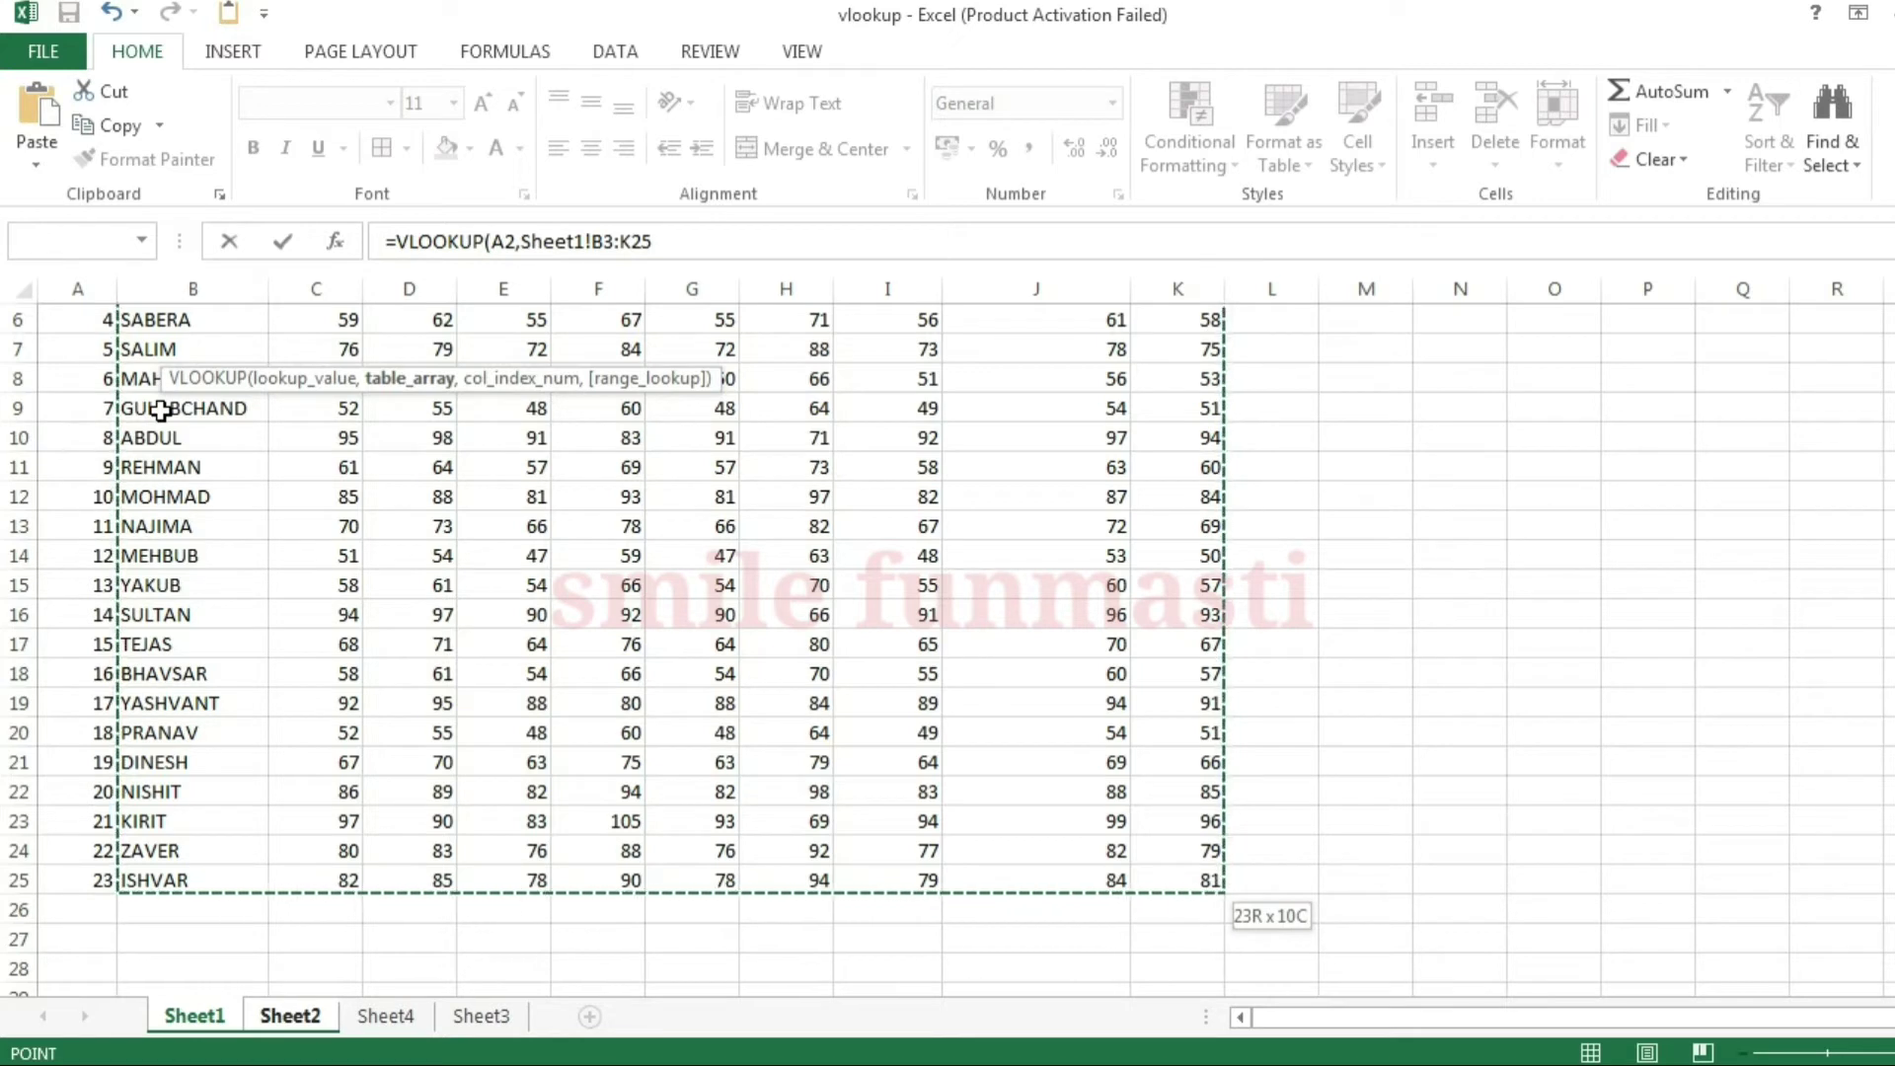
{"action": "left_click", "coordinate": [605, 241]}
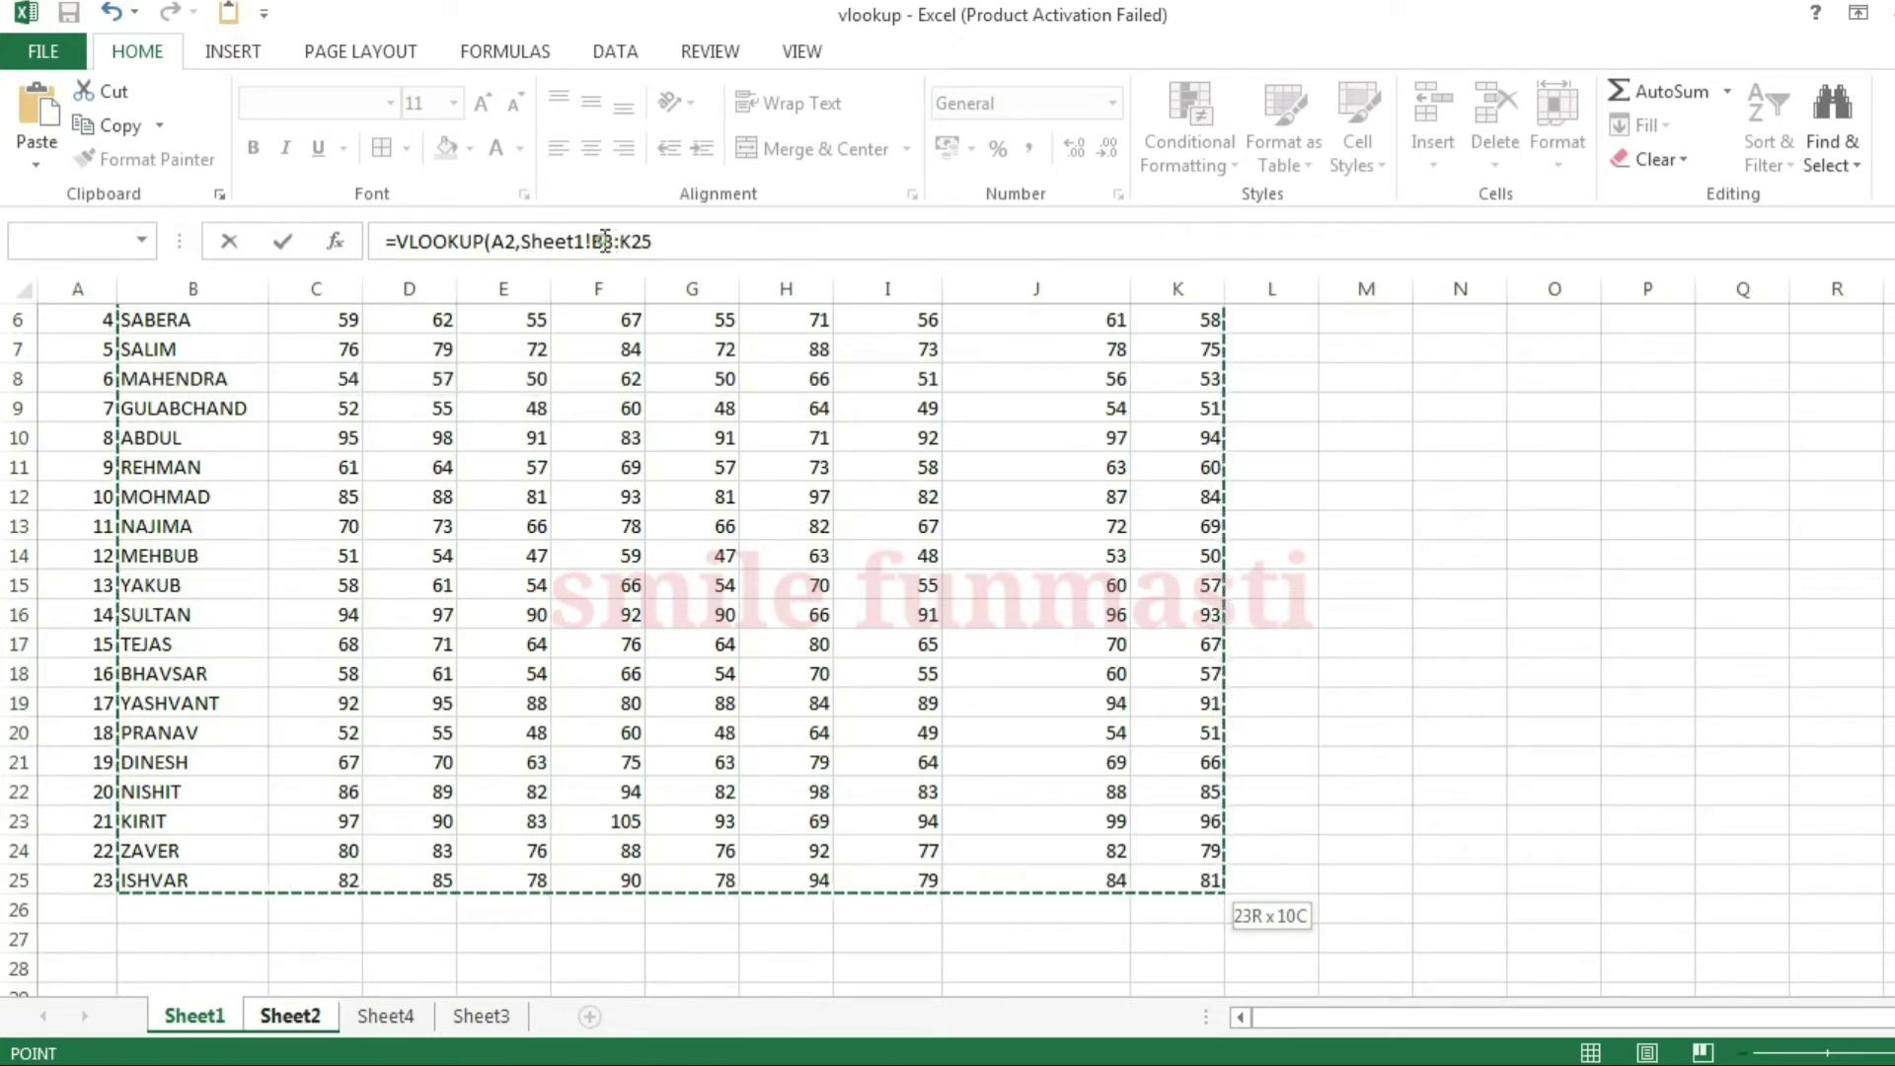
{"action": "key", "text": "Left"}
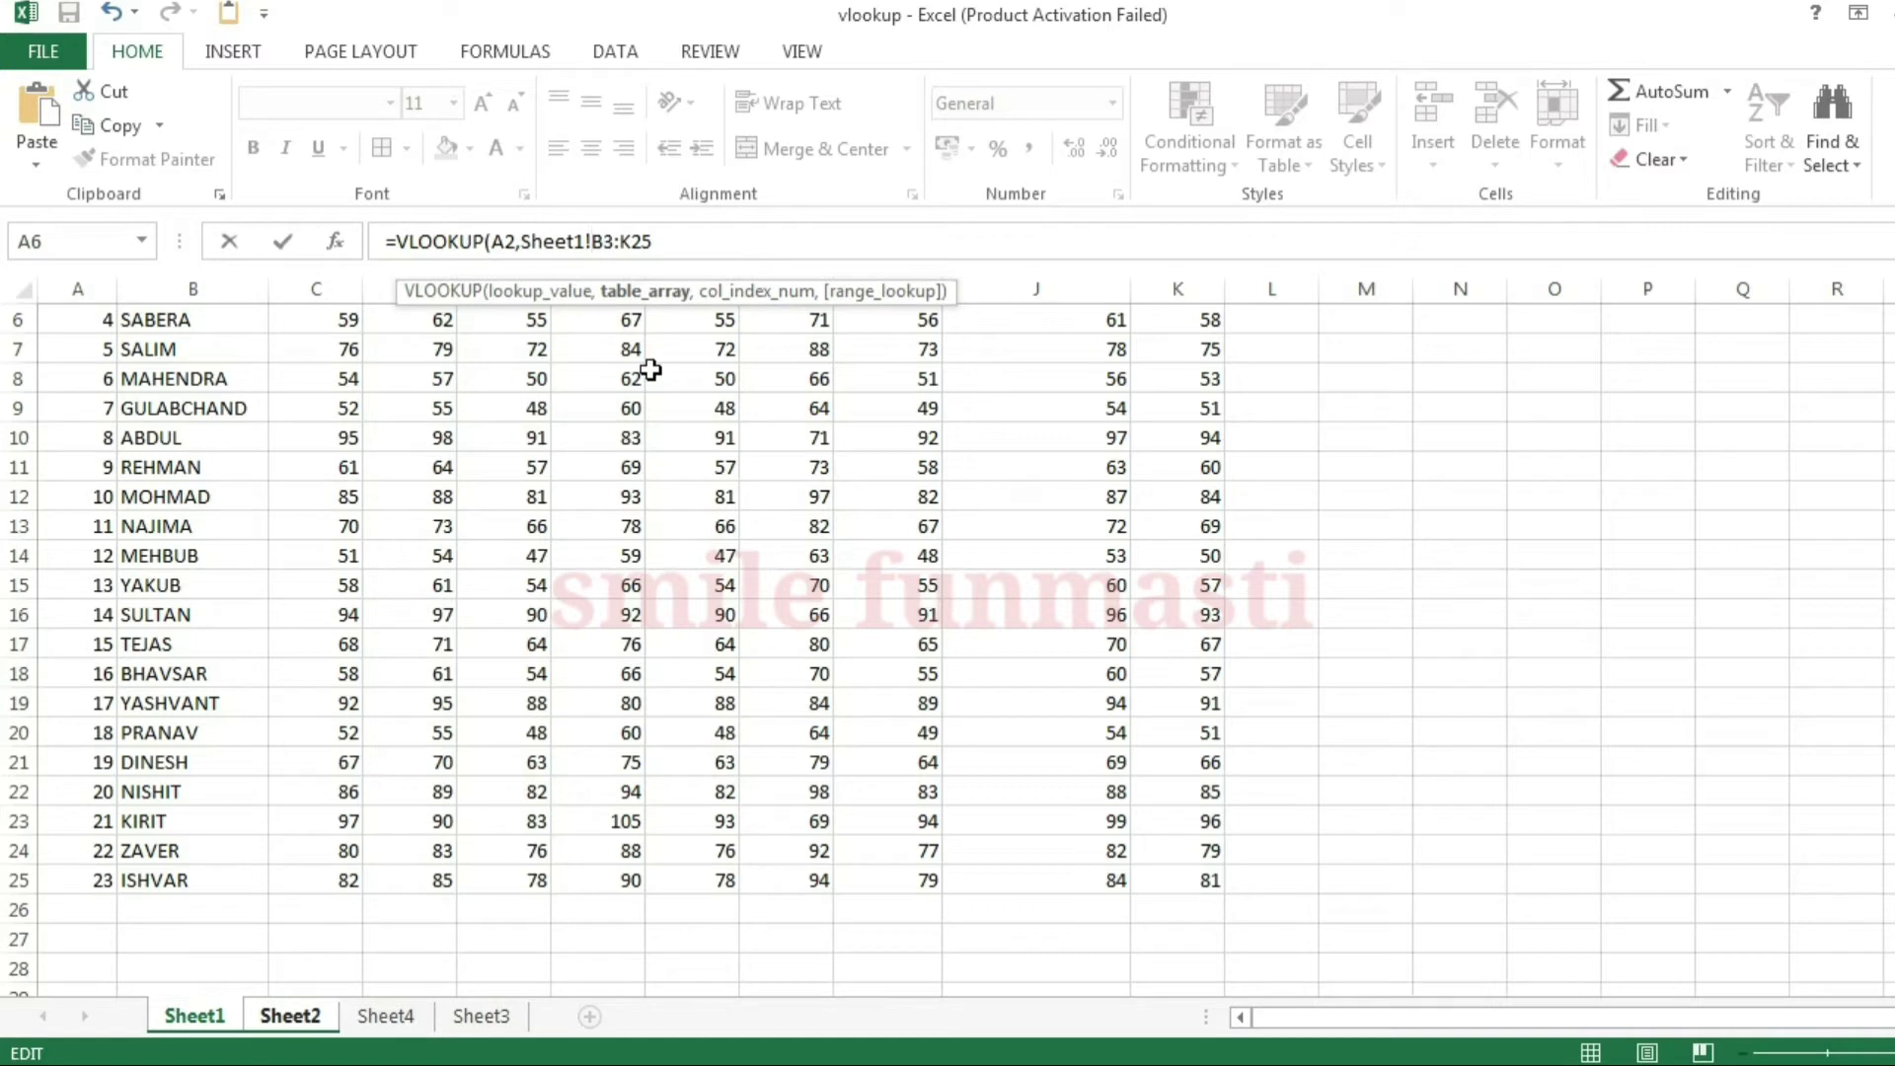
- Lock the range as Sheet1!$B$3:$K$25 and add the comma before the column index
{"action": "type", "text": "$B"}
{"action": "type", "text": "$"}
{"action": "key", "text": "Right"}
{"action": "key", "text": "Right"}
{"action": "type", "text": "$"}
{"action": "key", "text": "Right"}
{"action": "type", "text": "$"}
{"action": "key", "text": "Right"}
{"action": "key", "text": "Right"}
{"action": "type", "text": ","}
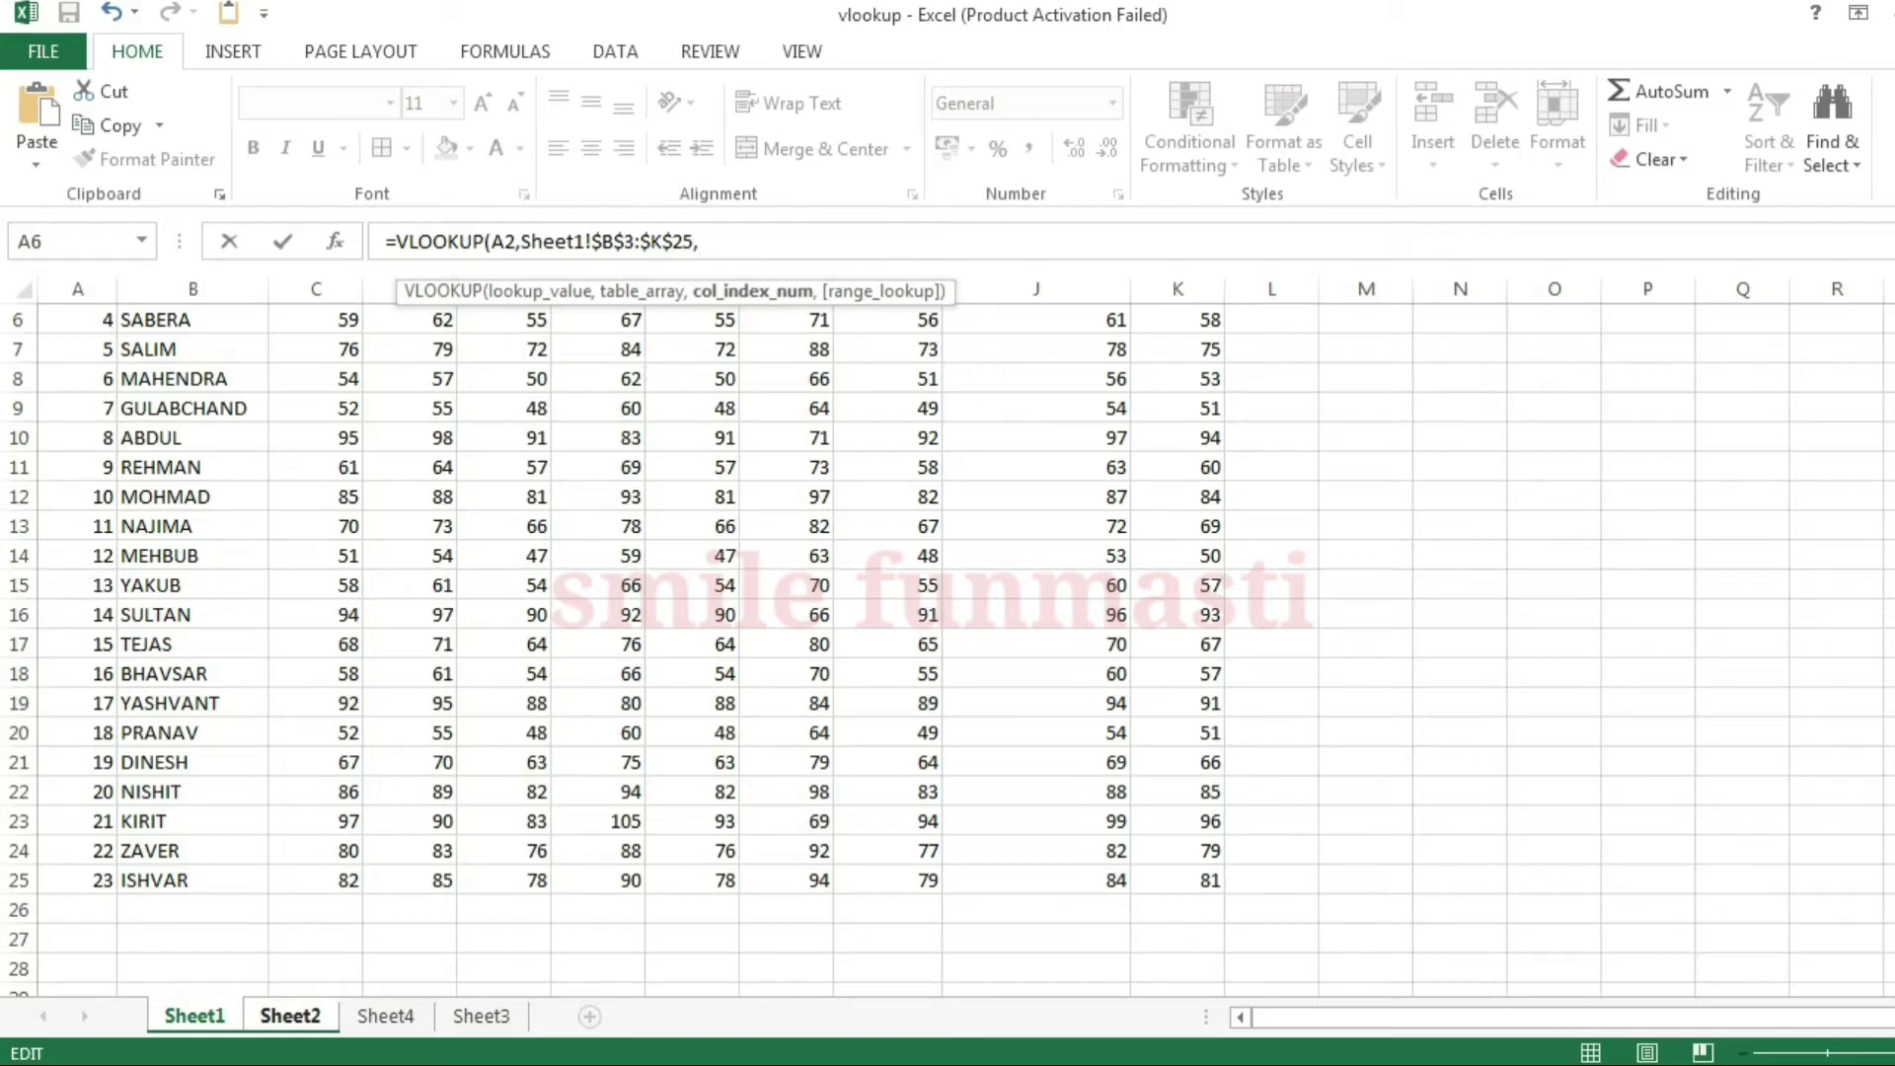
{"action": "scroll", "coordinate": [1875, 642], "scroll_direction": "up", "scroll_amount": 2}
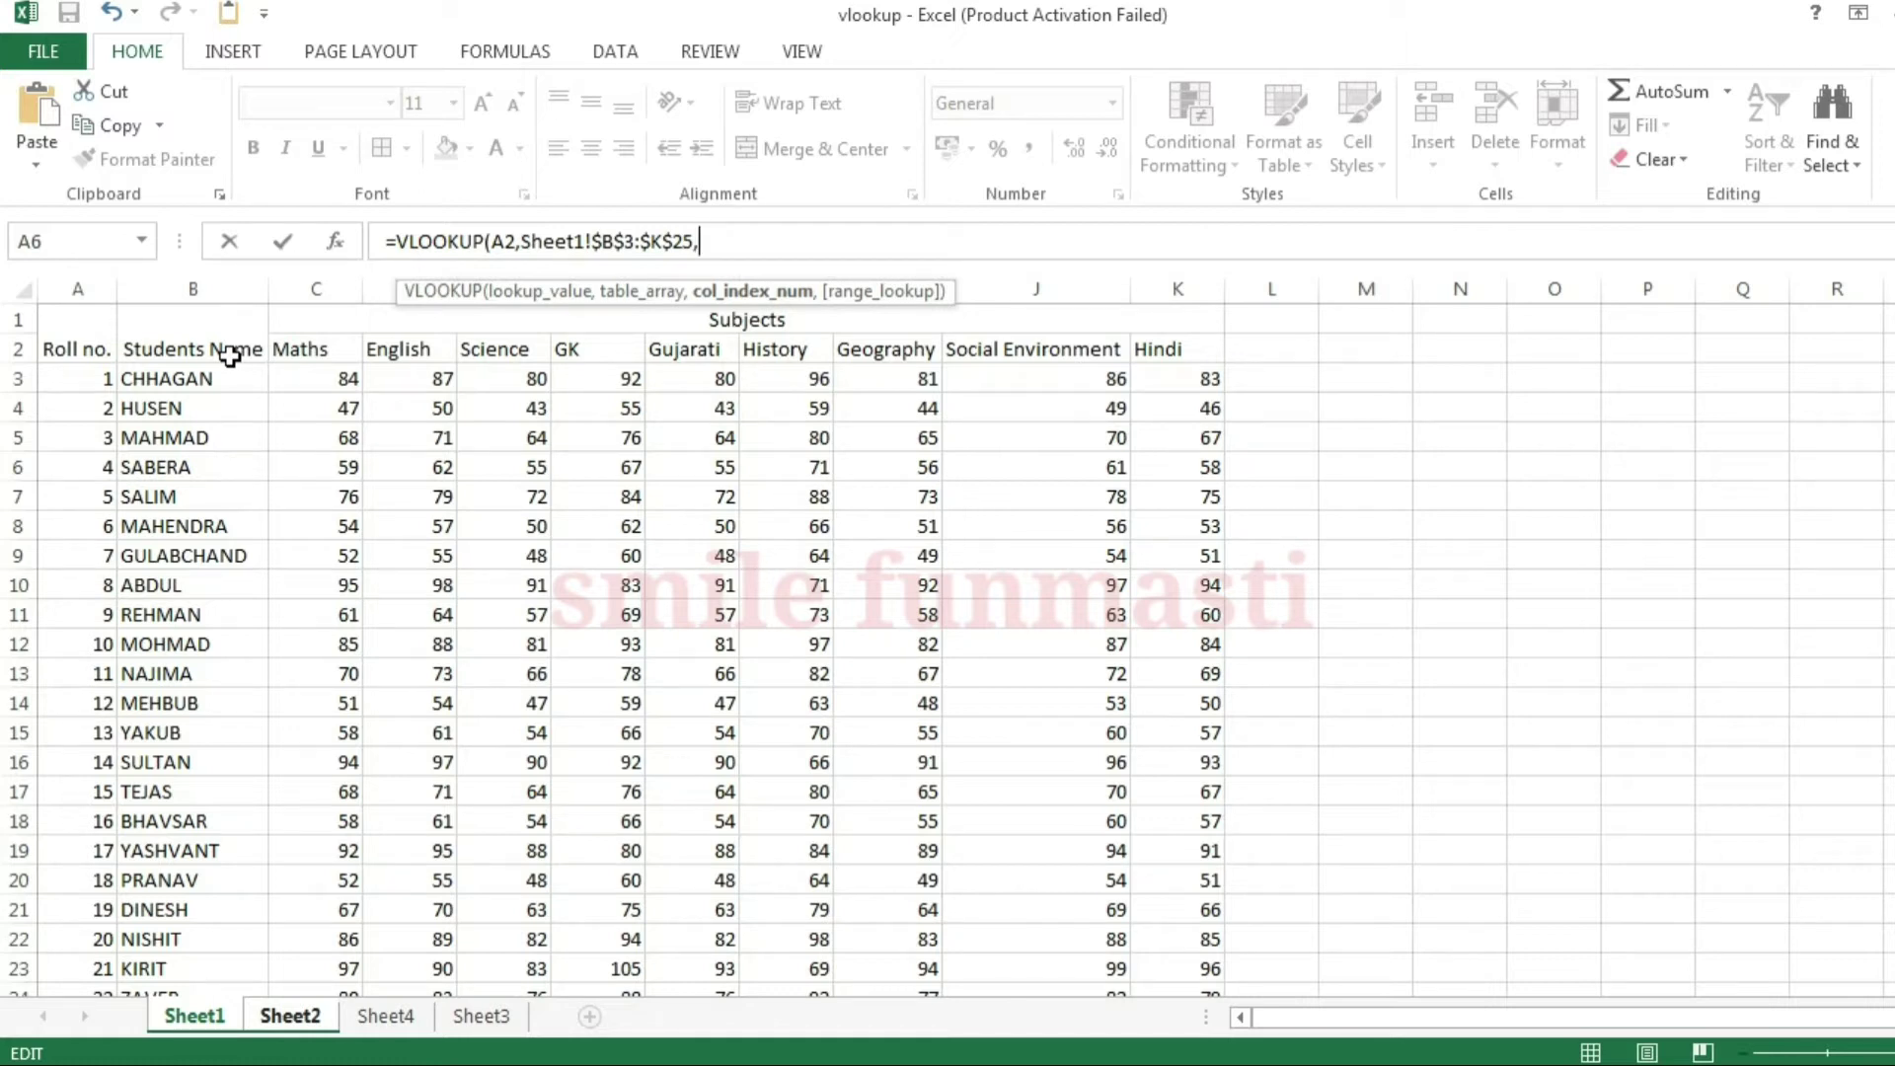
- Complete B2 as =VLOOKUP(A2,Sheet1!$B$3:$K$25,10,FALSE), giving the first student's Hindi mark 50
{"action": "left_click", "coordinate": [402, 357]}
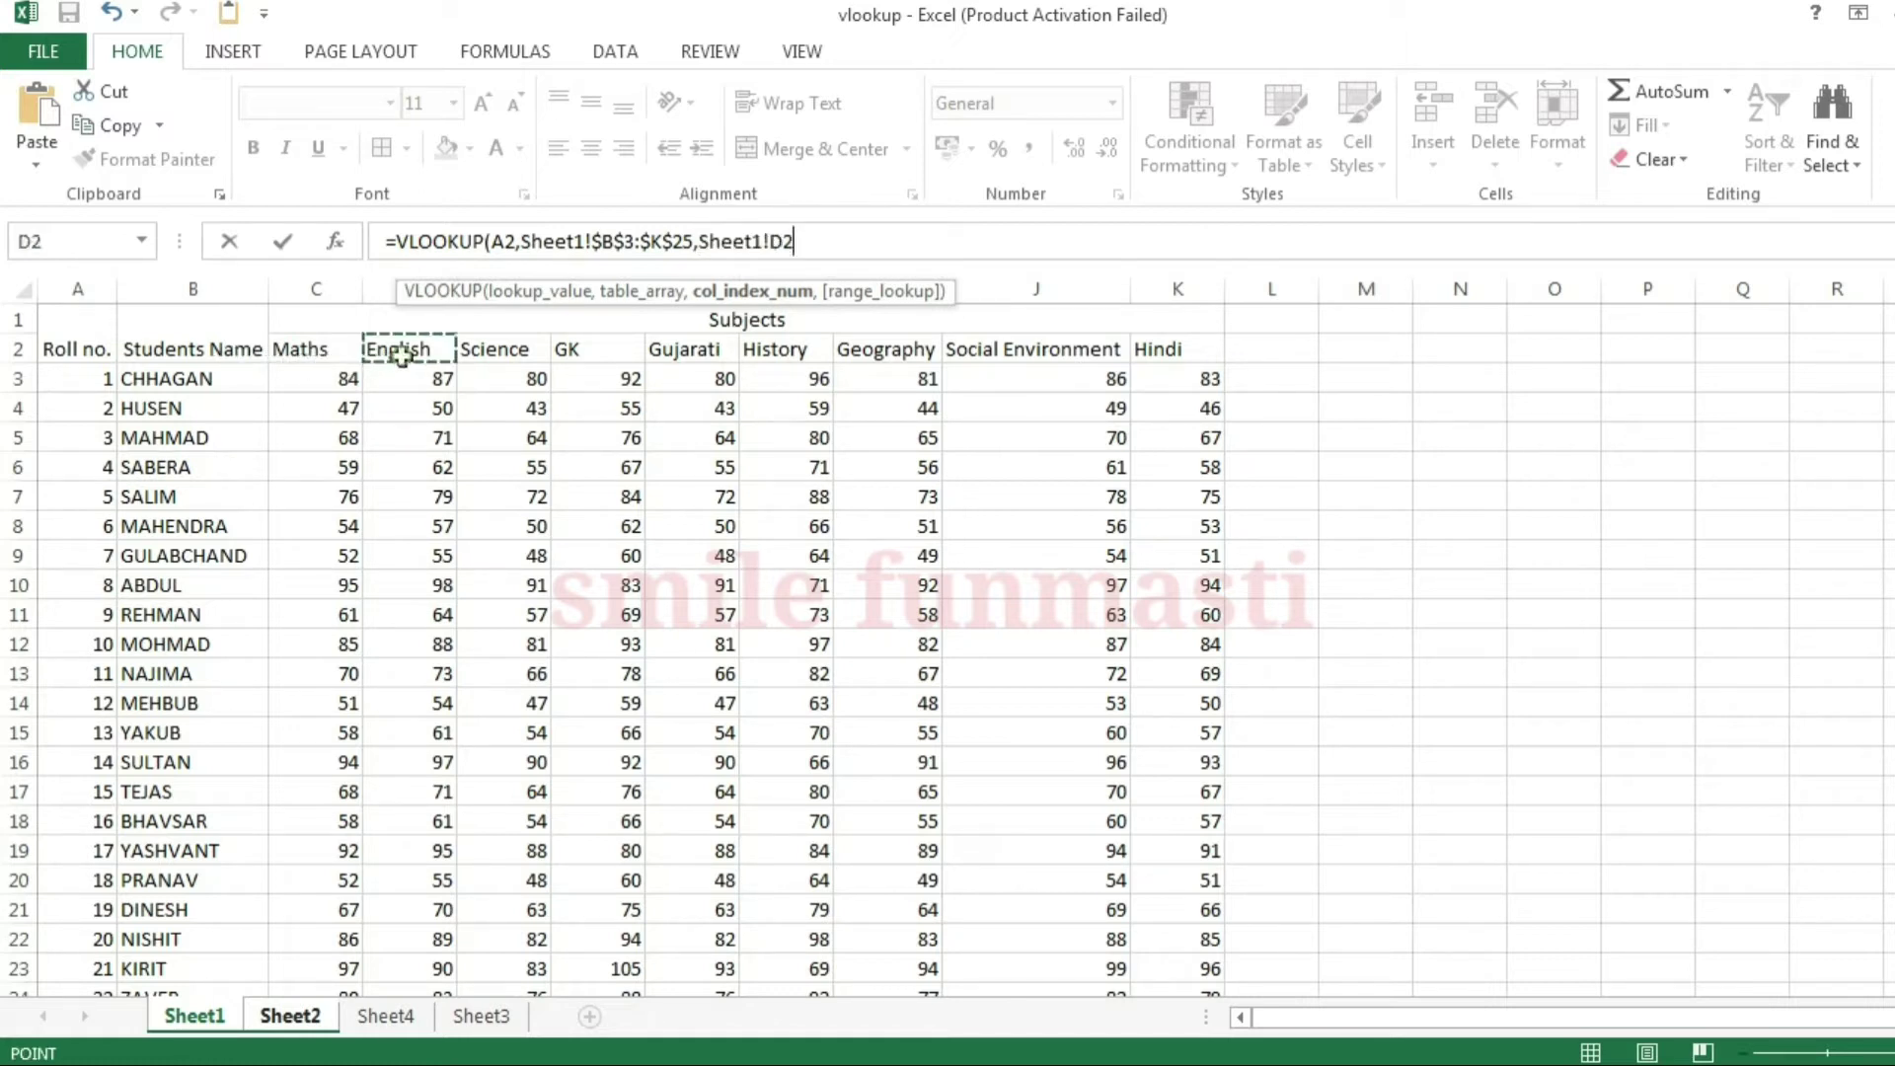
{"action": "key", "text": "Right"}
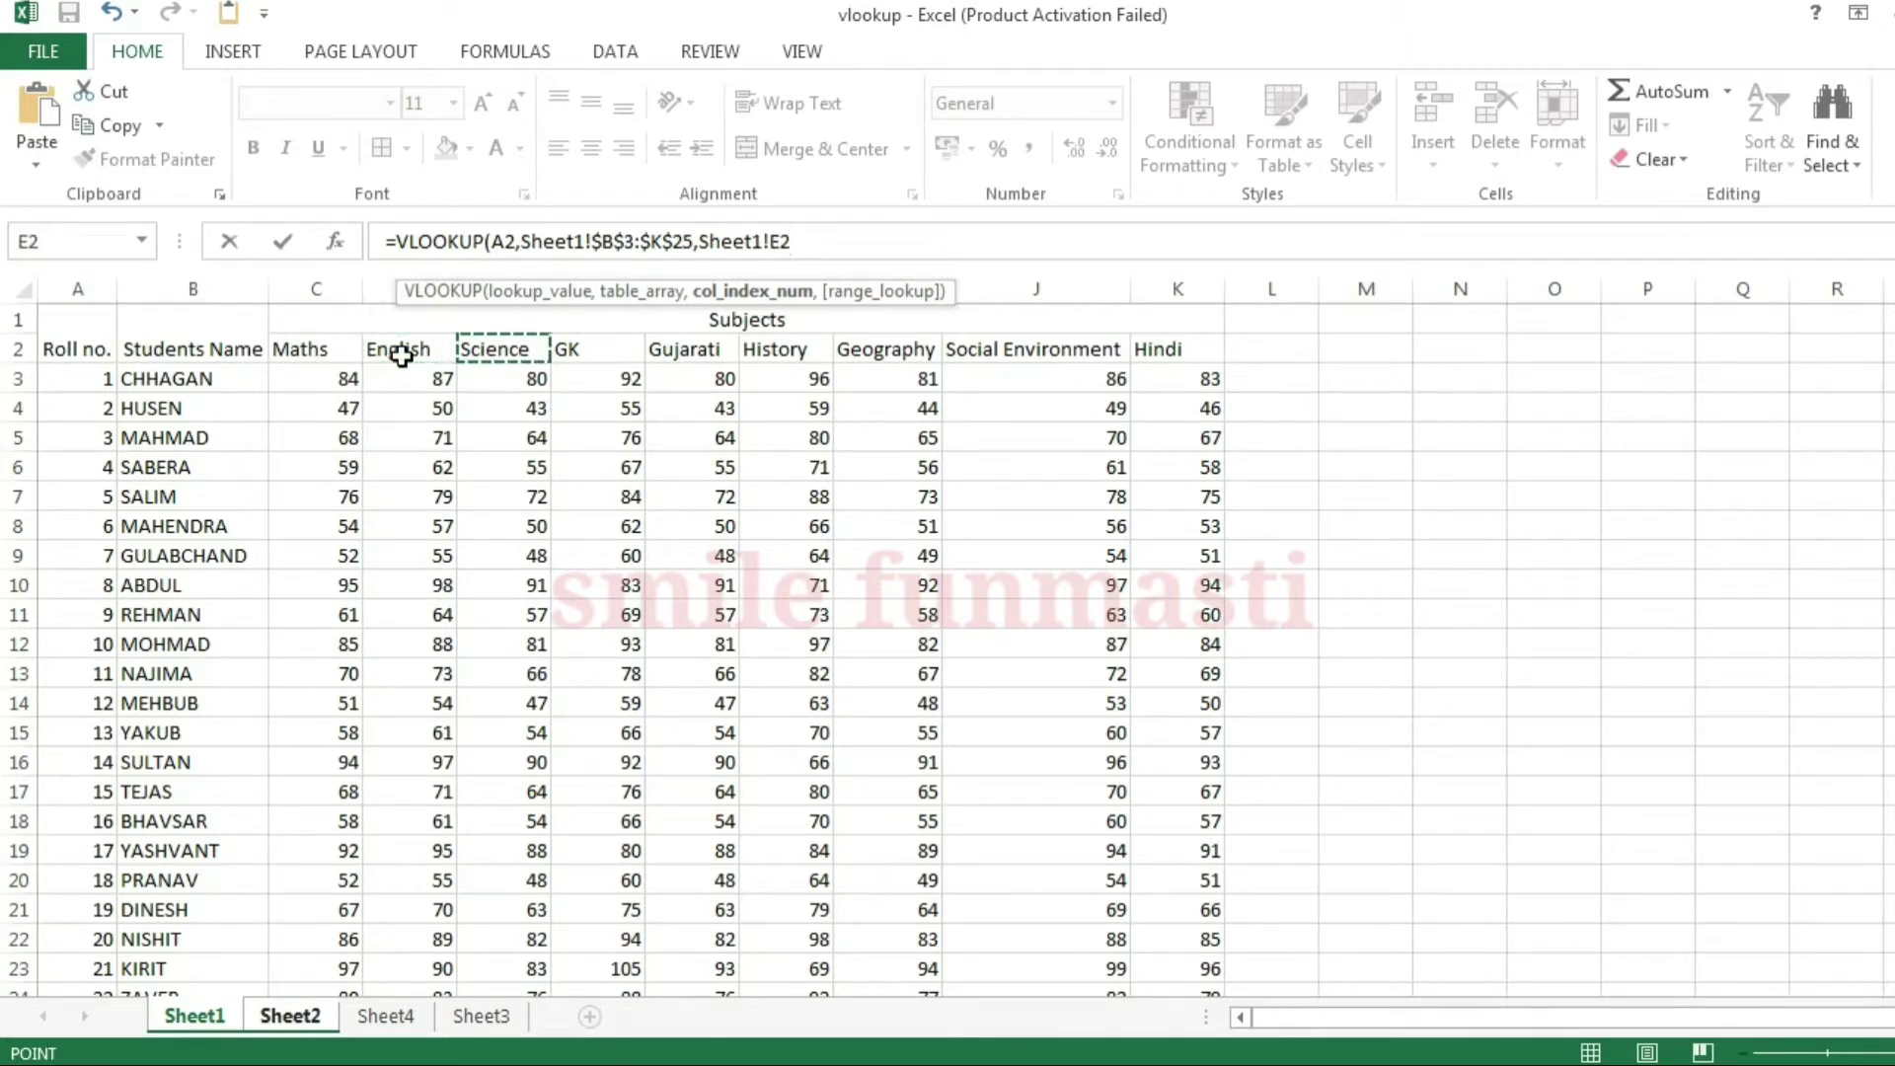
{"action": "key", "text": "Right"}
{"action": "key", "text": "Right"}
{"action": "key", "text": "Right"}
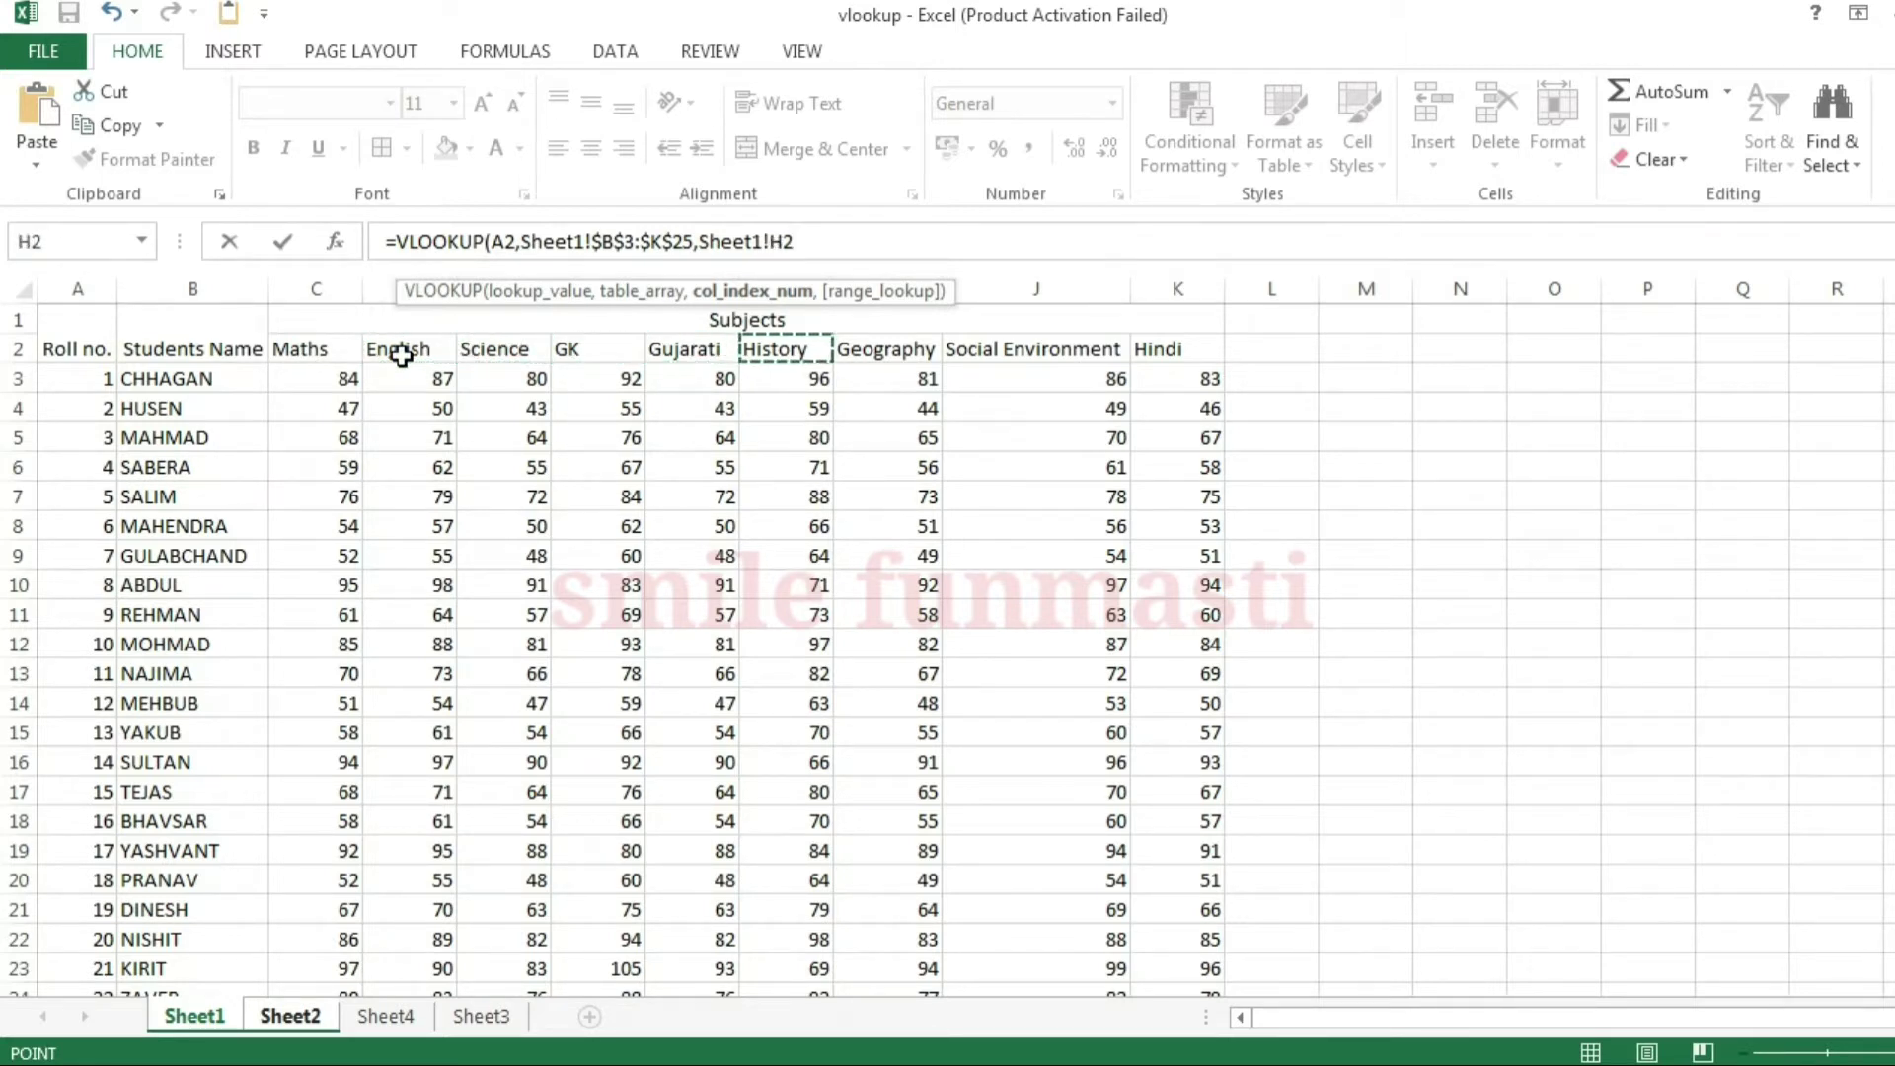
{"action": "key", "text": "Right"}
{"action": "key", "text": "Right"}
{"action": "key", "text": "Right"}
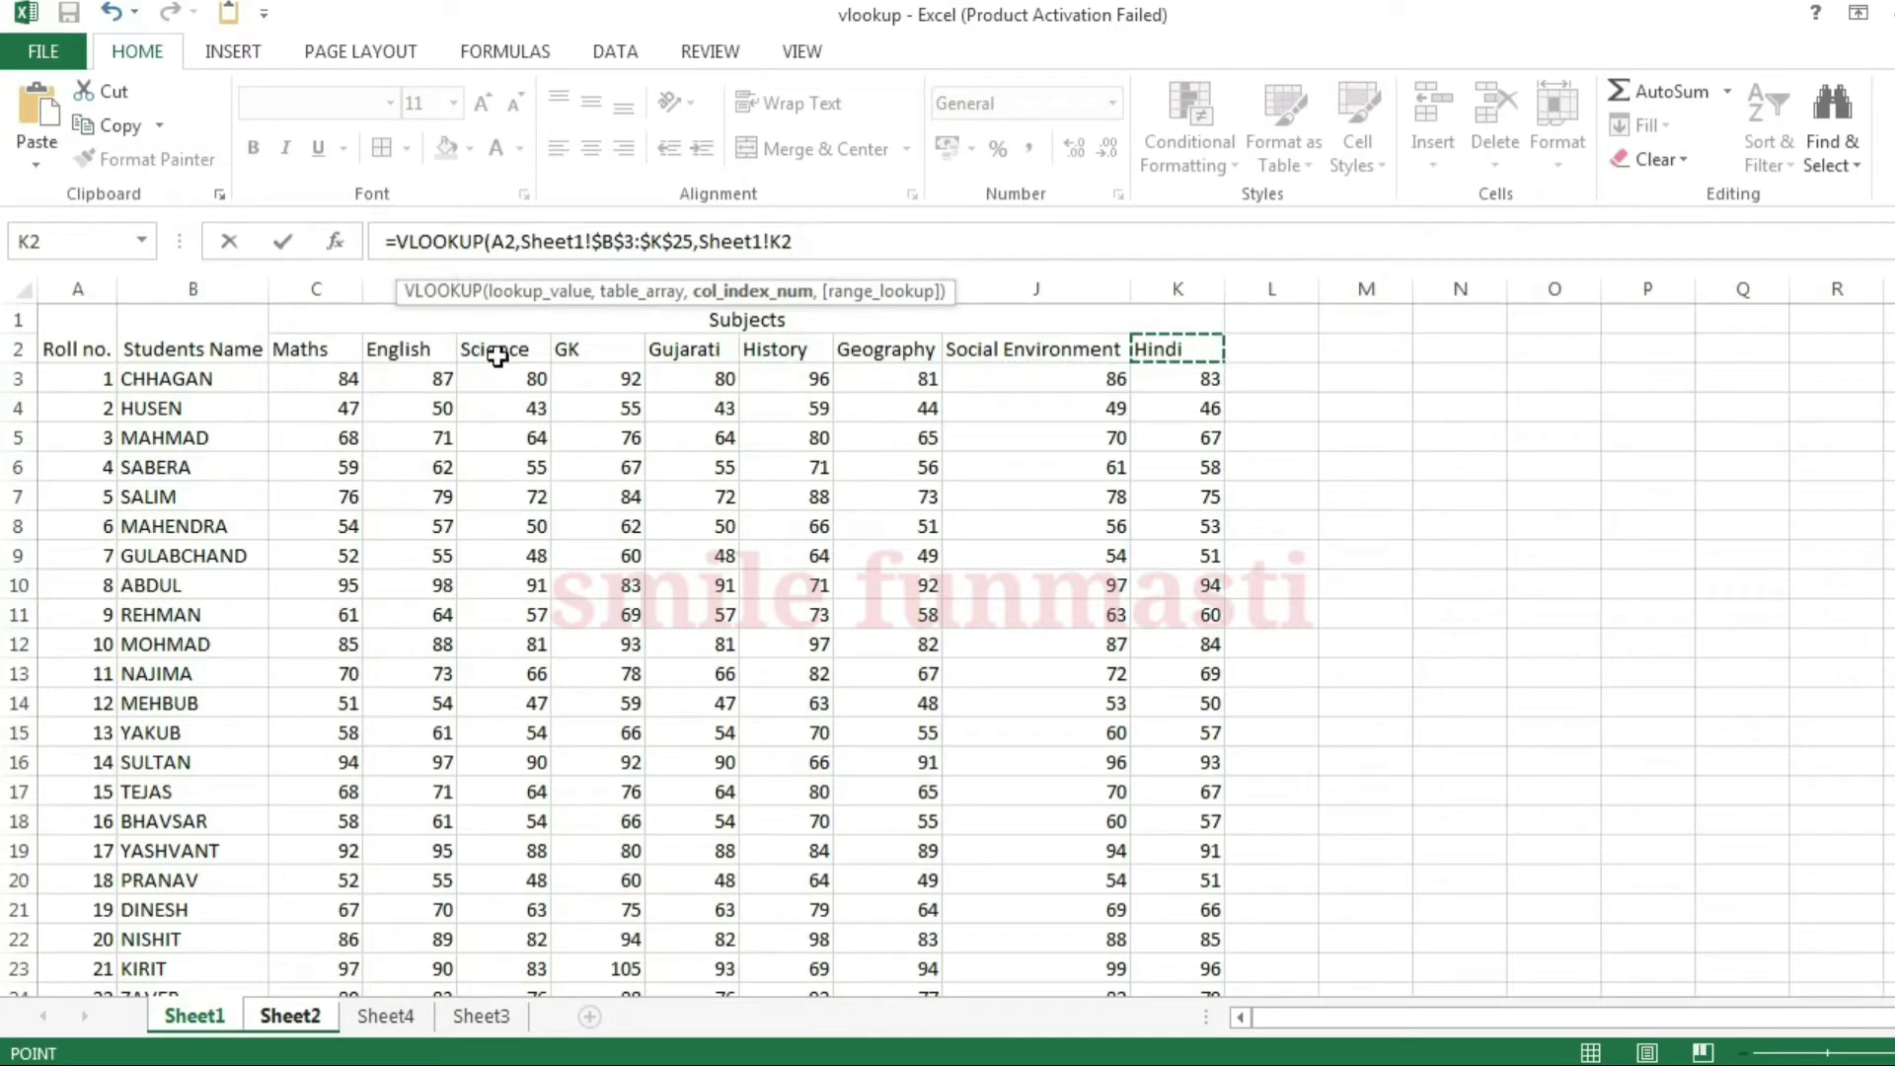
{"action": "left_click", "coordinate": [860, 245]}
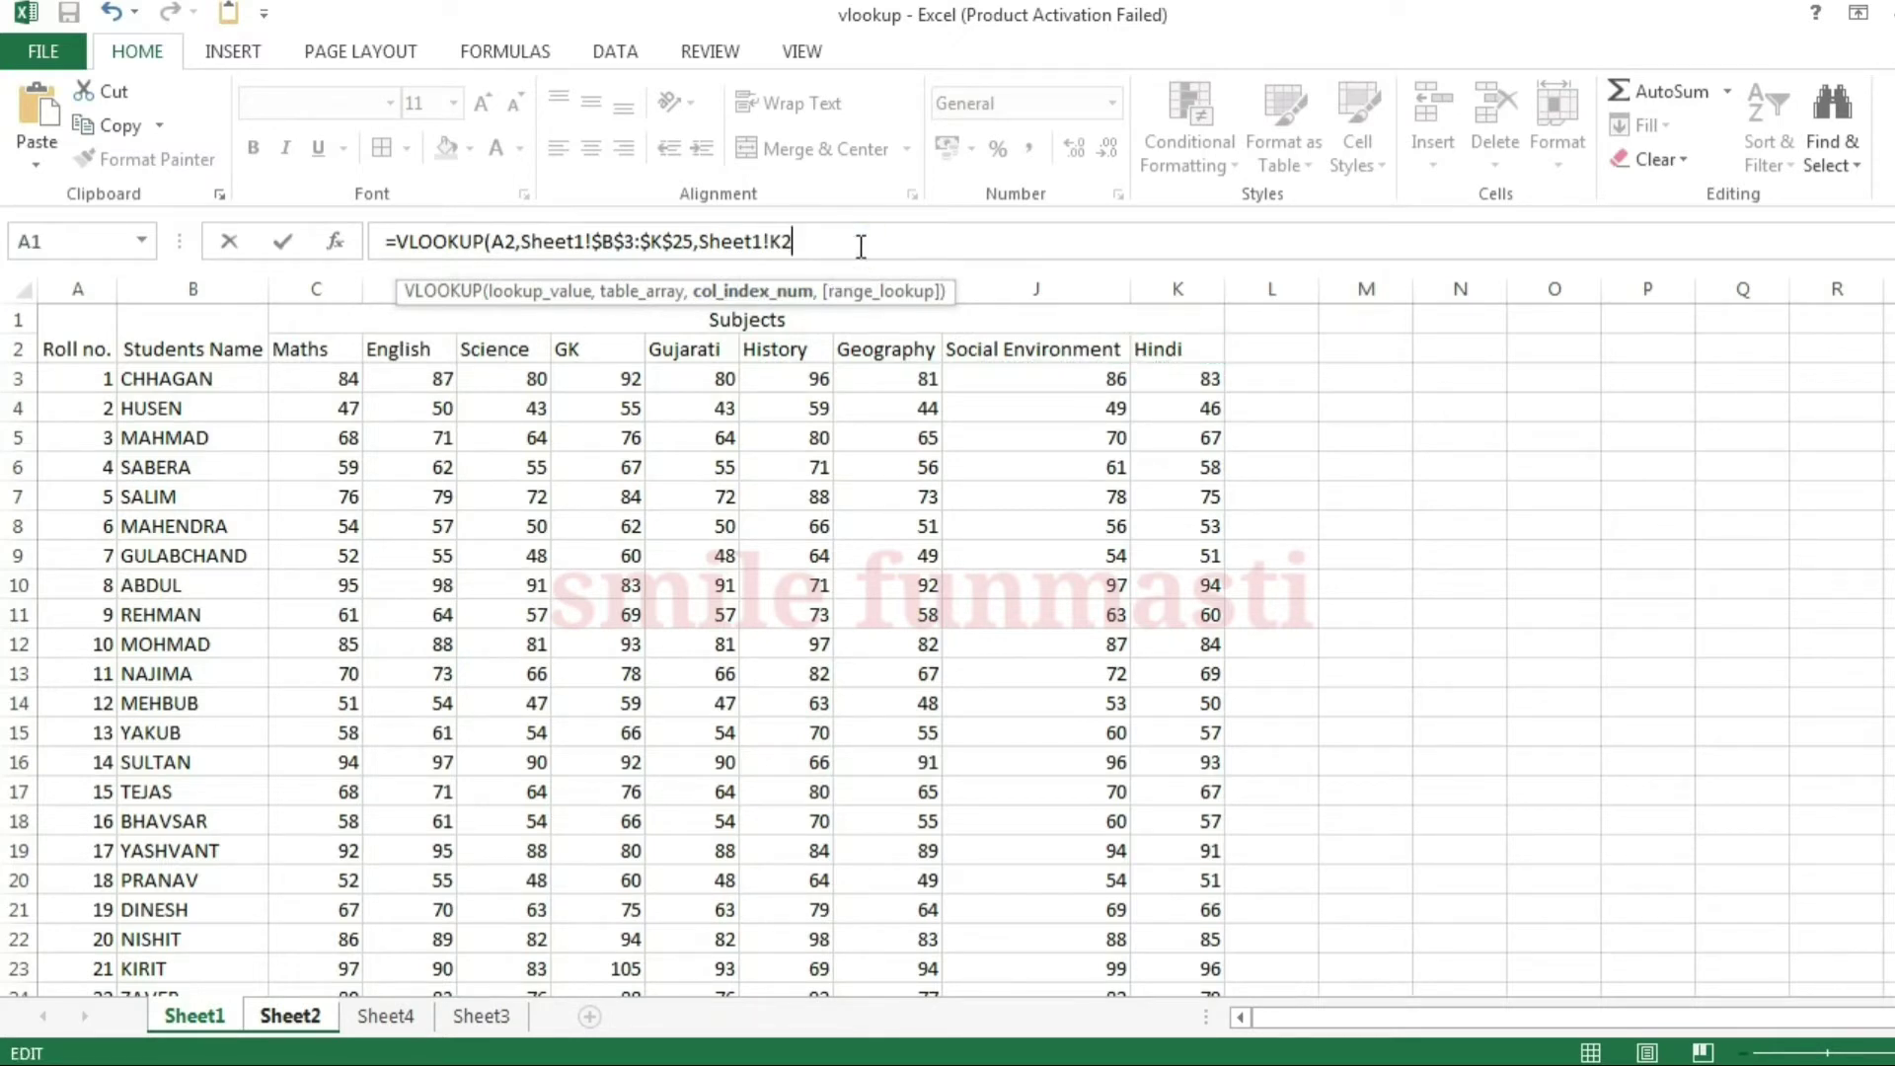
{"action": "key", "text": "BackSpace"}
{"action": "key", "text": "BackSpace"}
{"action": "key", "text": "BackSpace"}
{"action": "key", "text": "BackSpace"}
{"action": "key", "text": "BackSpace"}
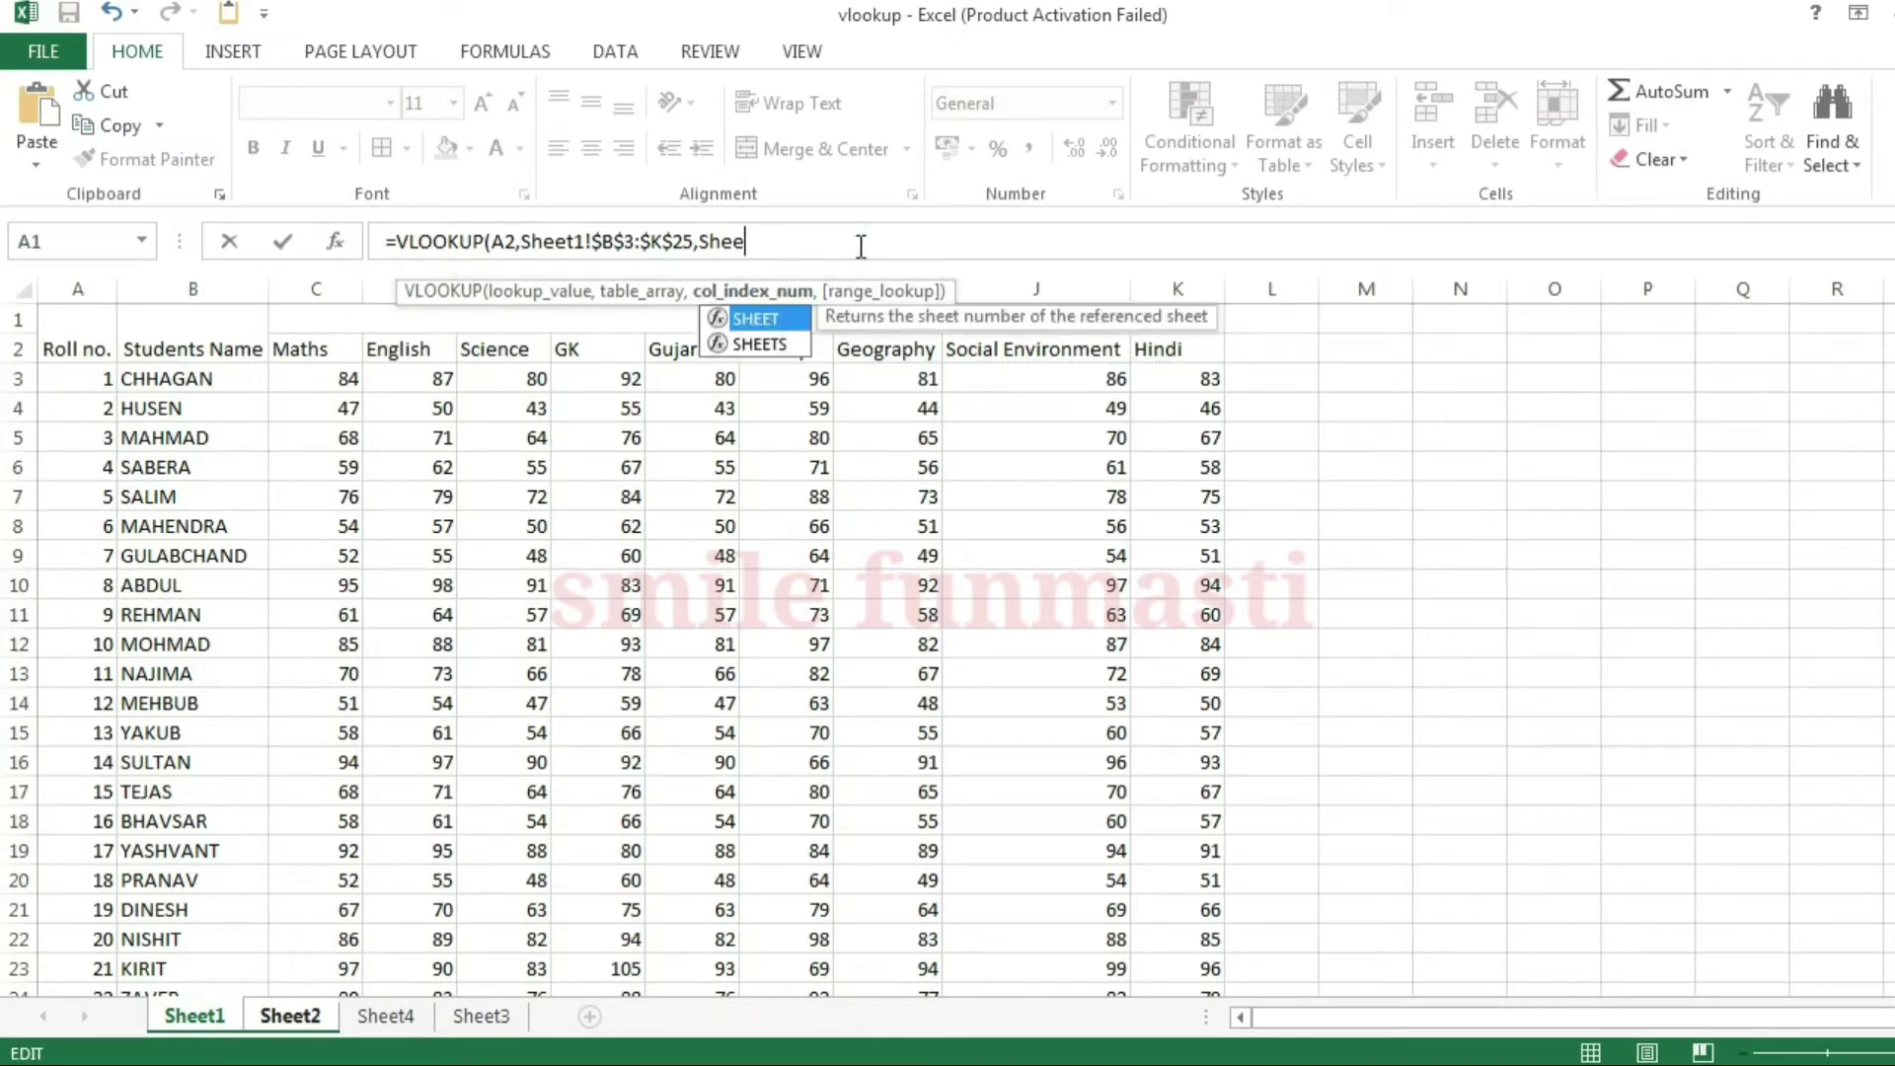
{"action": "key", "text": "BackSpace"}
{"action": "key", "text": "BackSpace"}
{"action": "key", "text": "BackSpace"}
{"action": "key", "text": "BackSpace"}
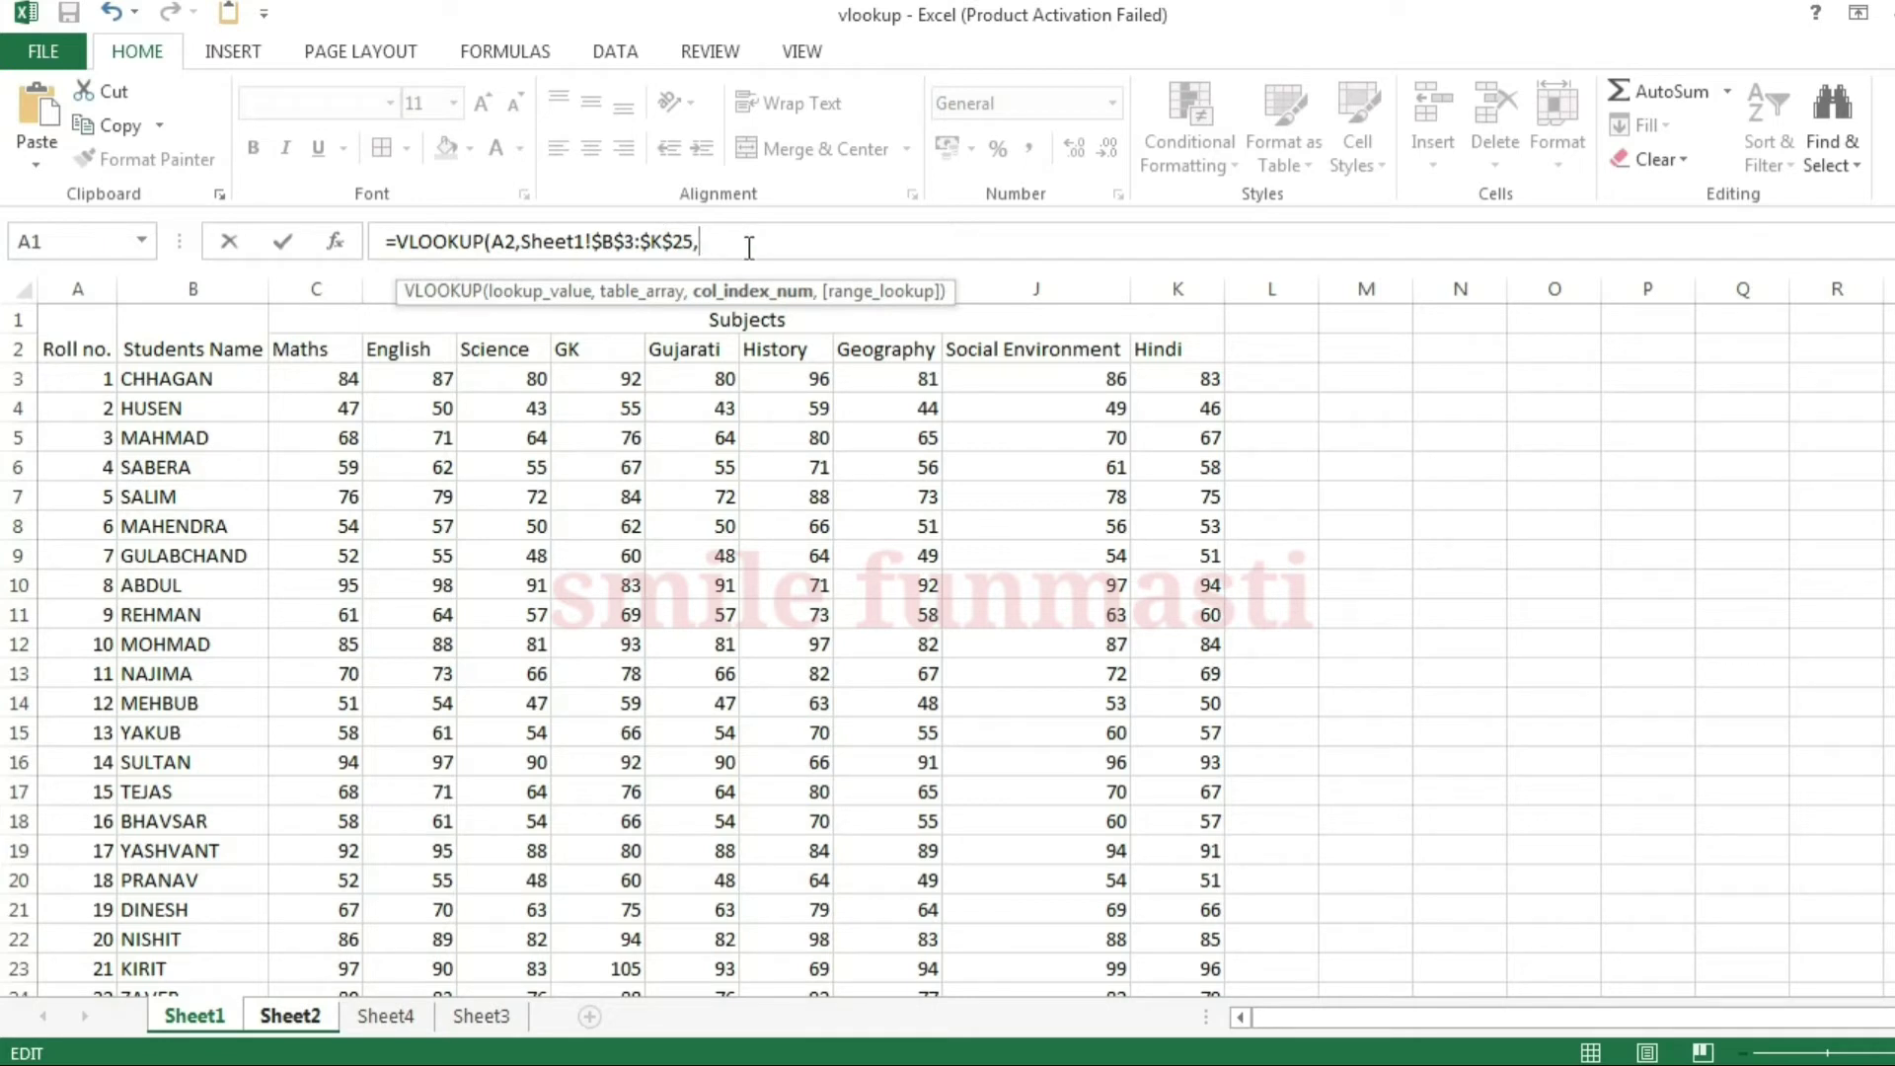
{"action": "type", "text": "10"}
{"action": "type", "text": ","}
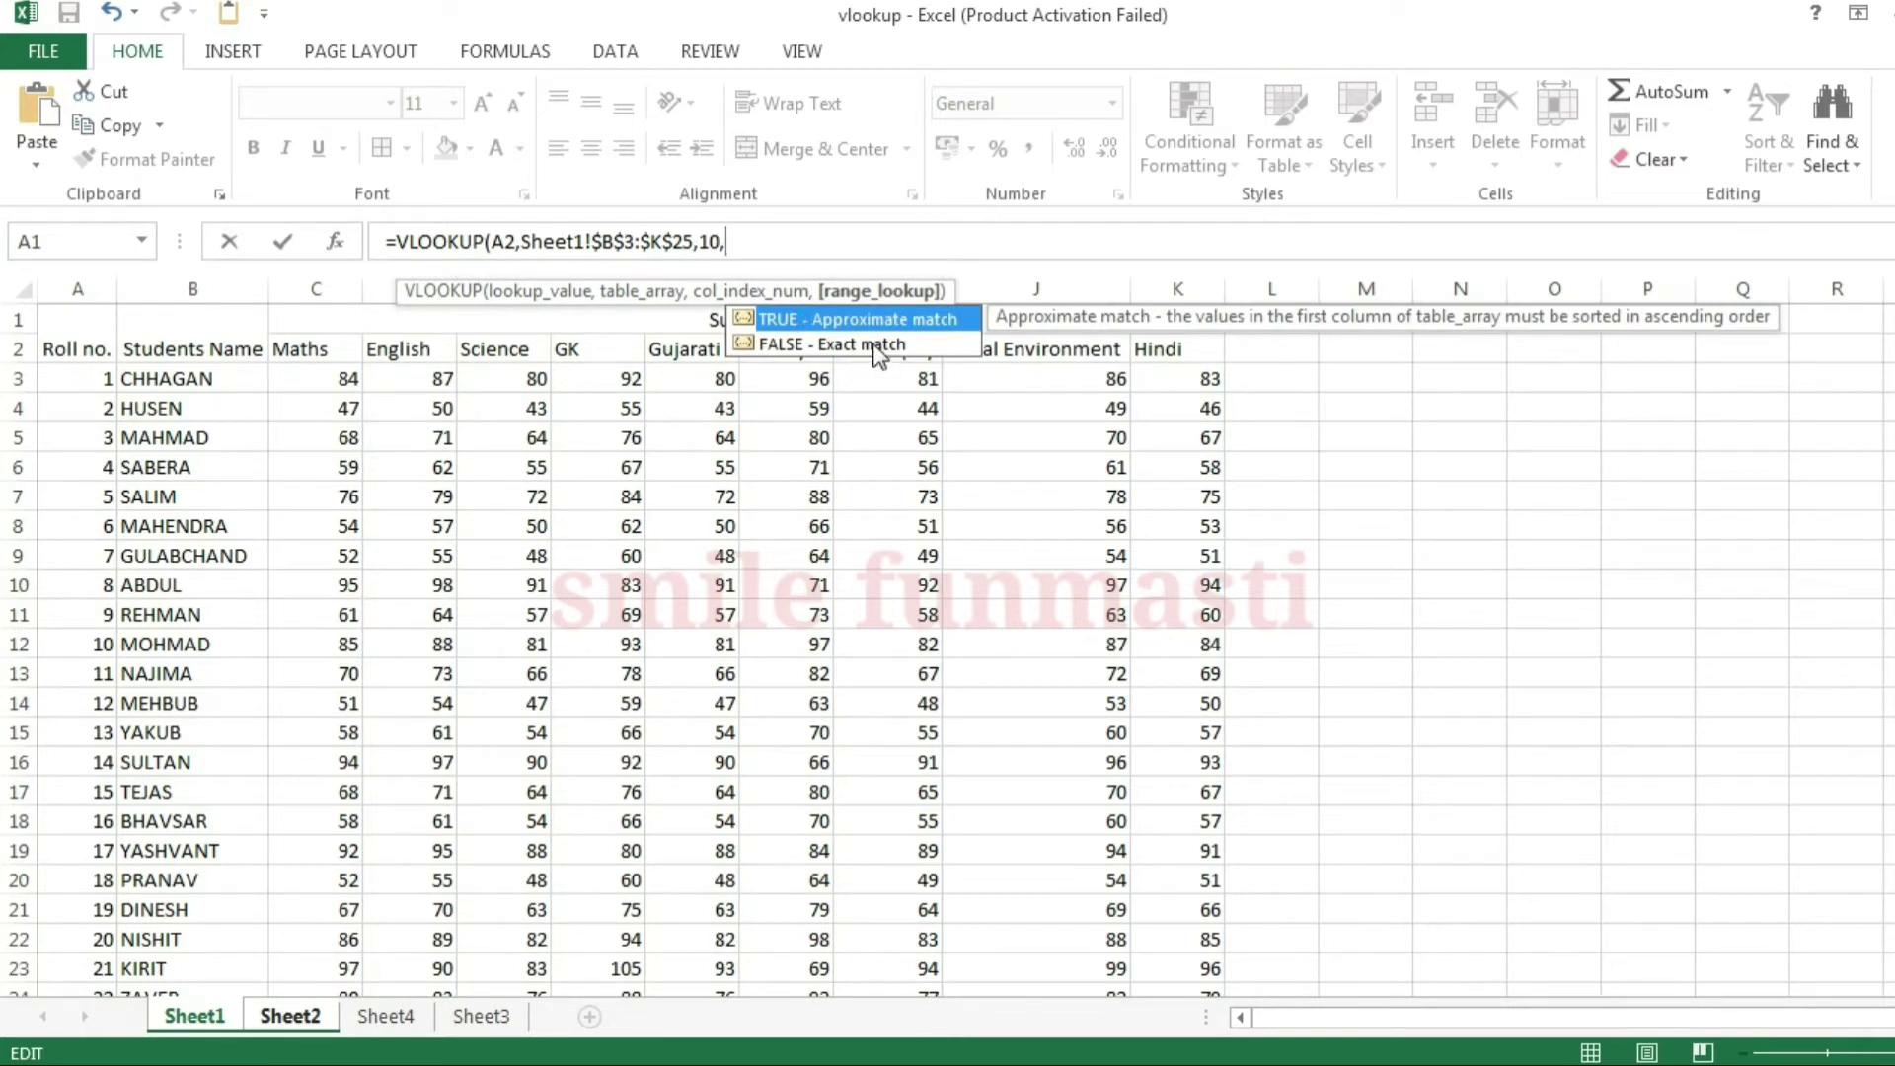
{"action": "double_click", "coordinate": [874, 344]}
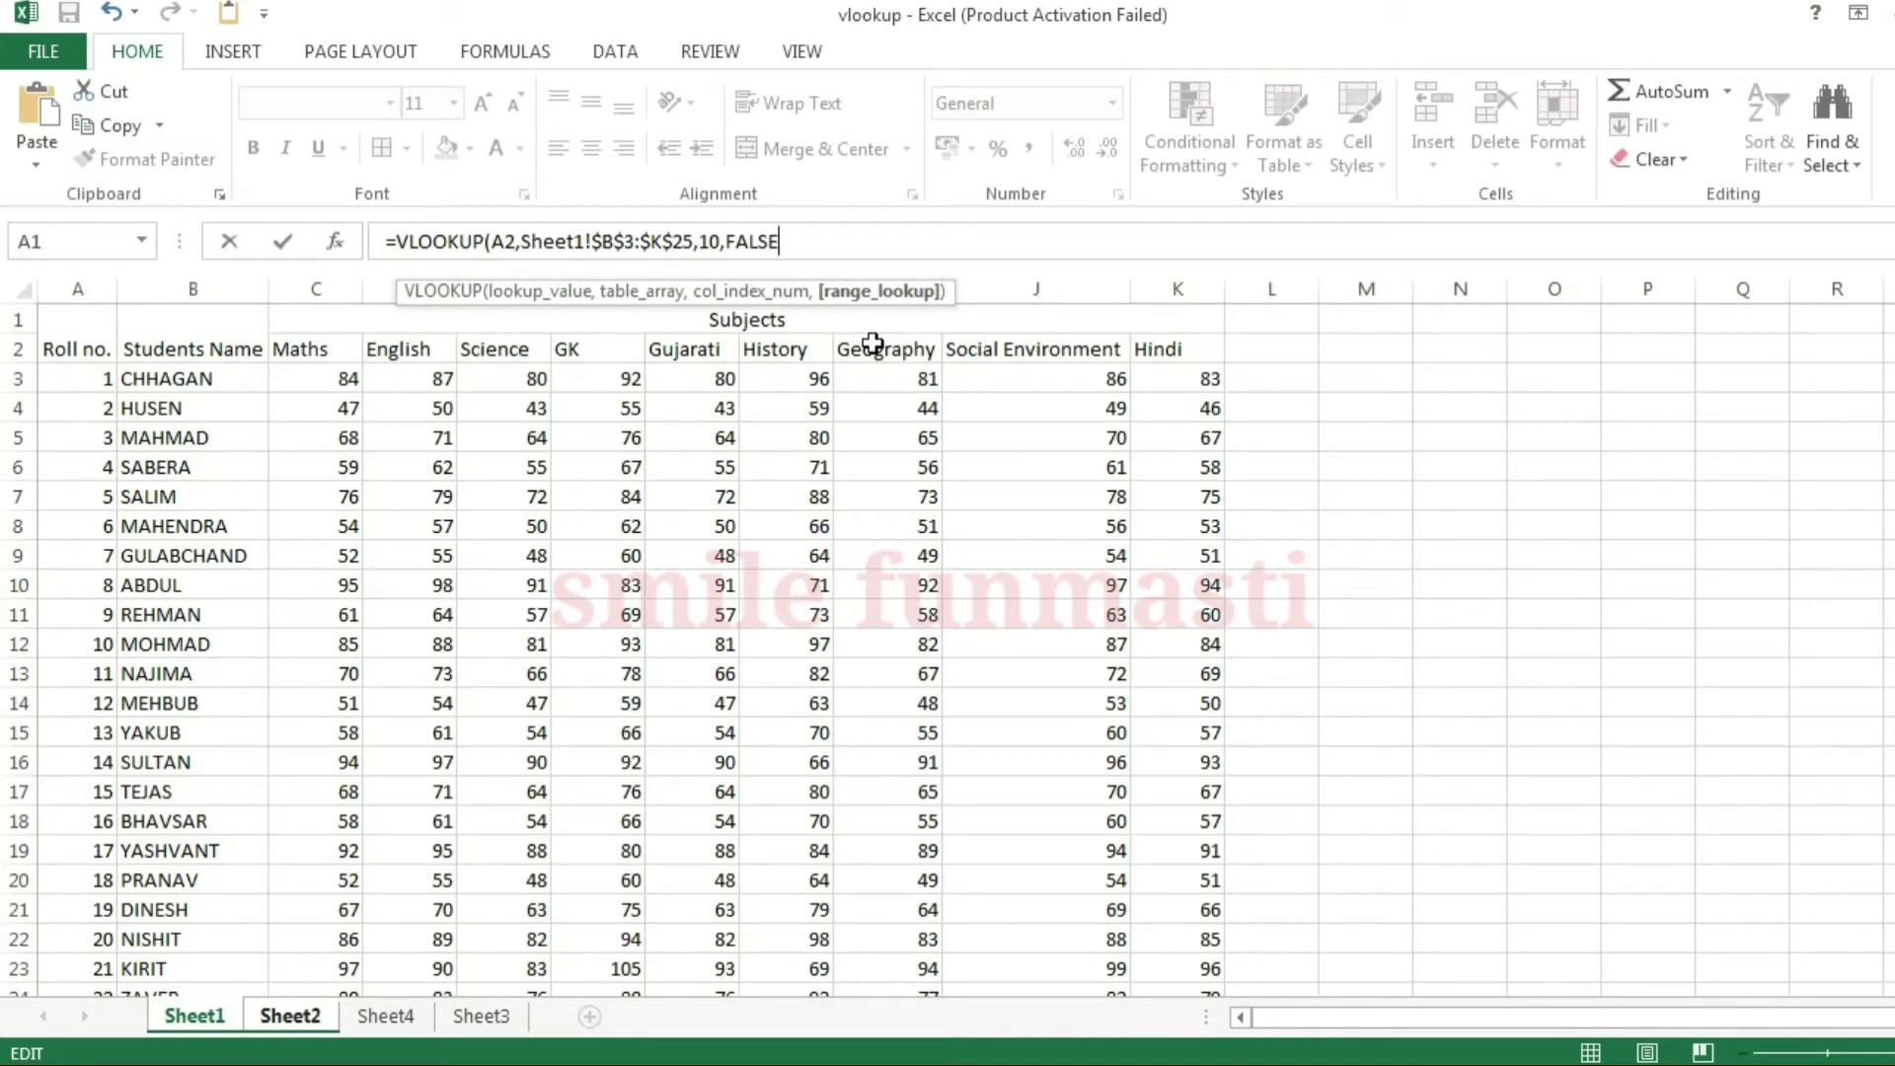
{"action": "type", "text": ")"}
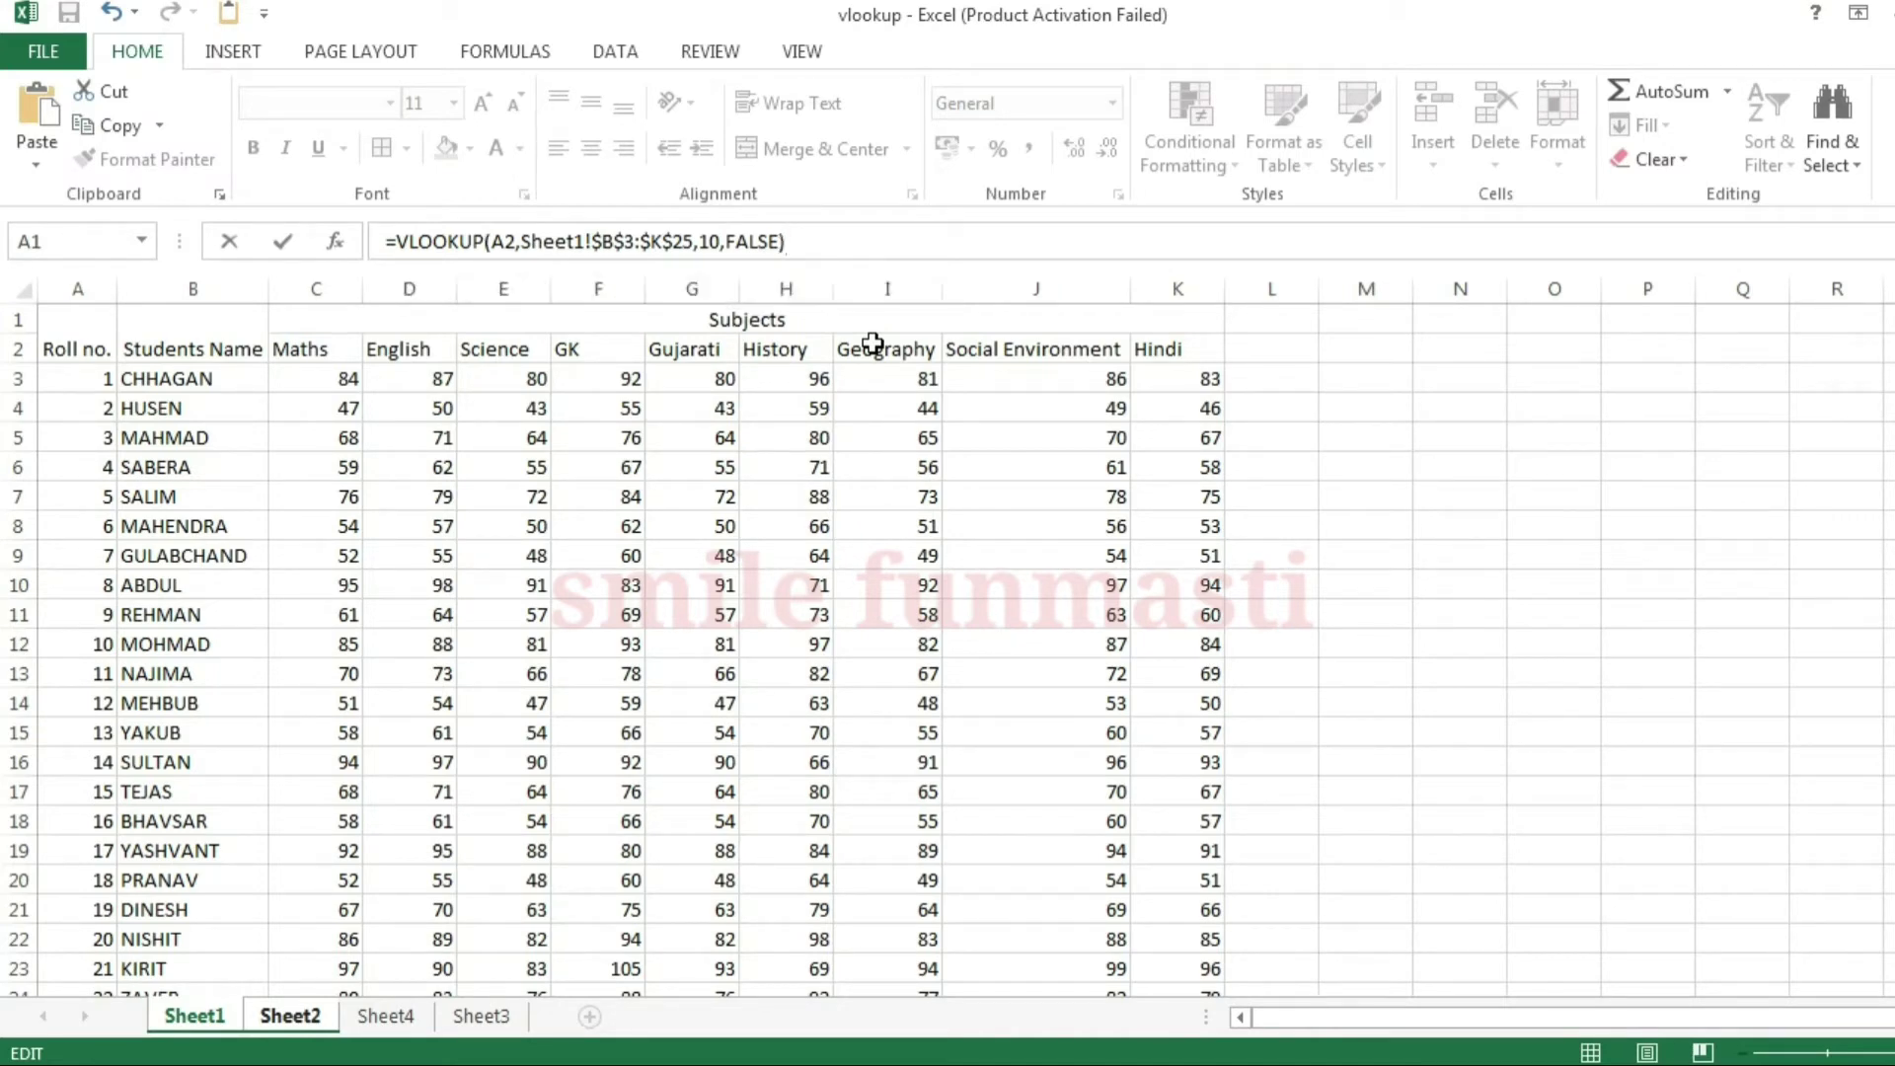
{"action": "key", "text": "Return"}
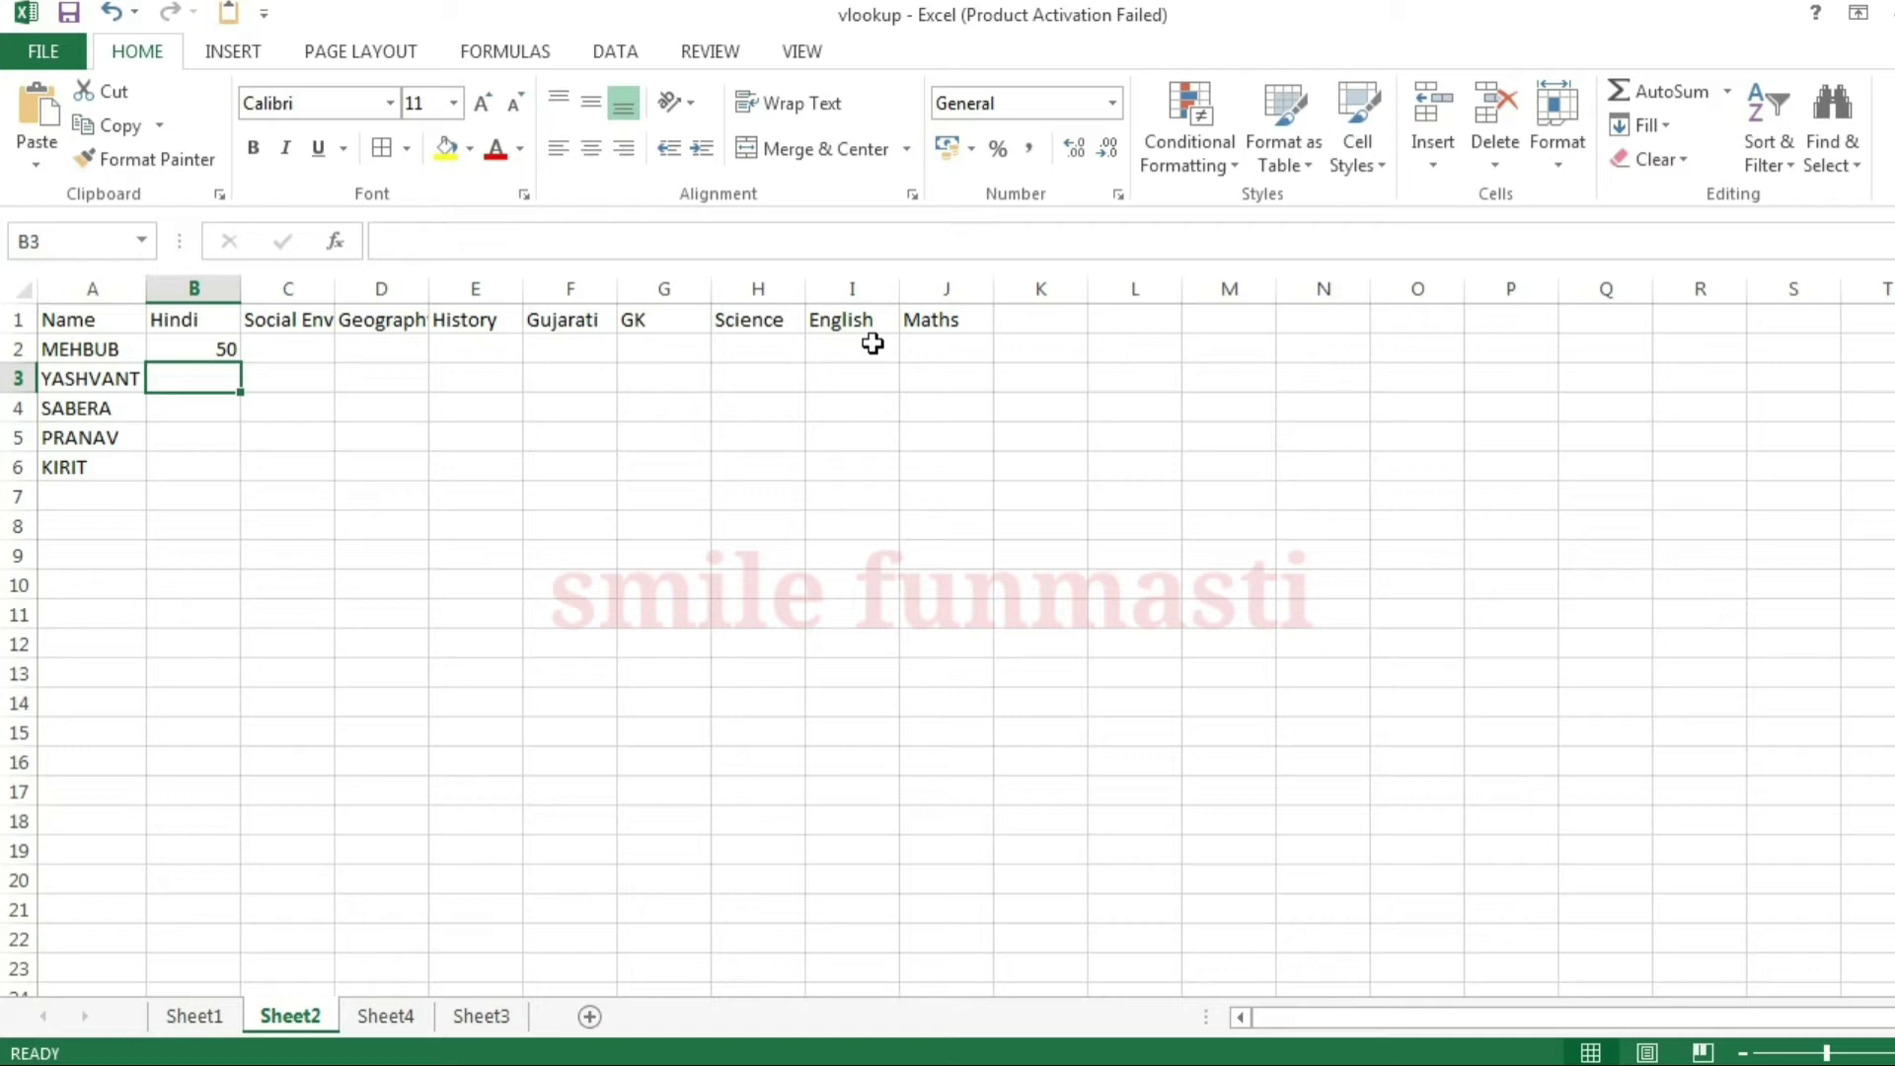
- In C2, start a VLOOKUP on A2 using Sheet1's B3:K25 as the table
{"action": "key", "text": "Up"}
{"action": "key", "text": "Right"}
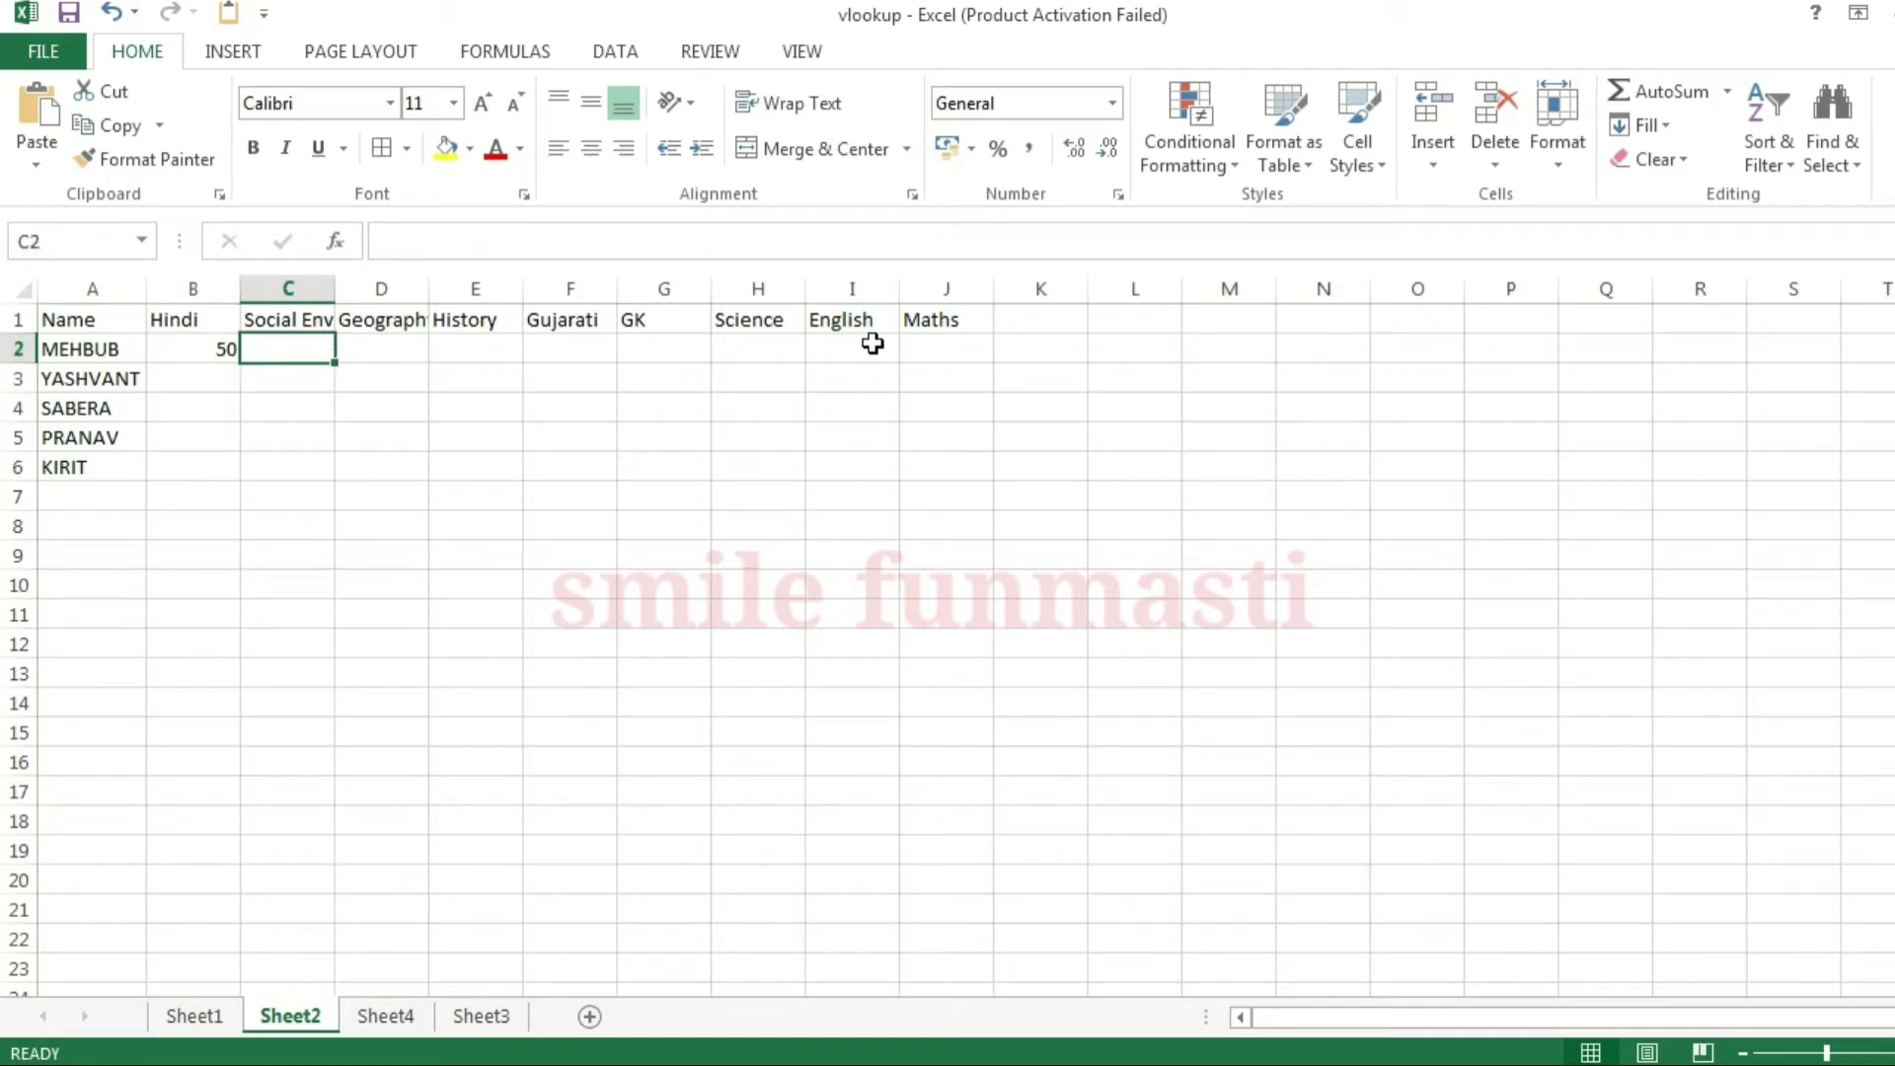
{"action": "type", "text": "="}
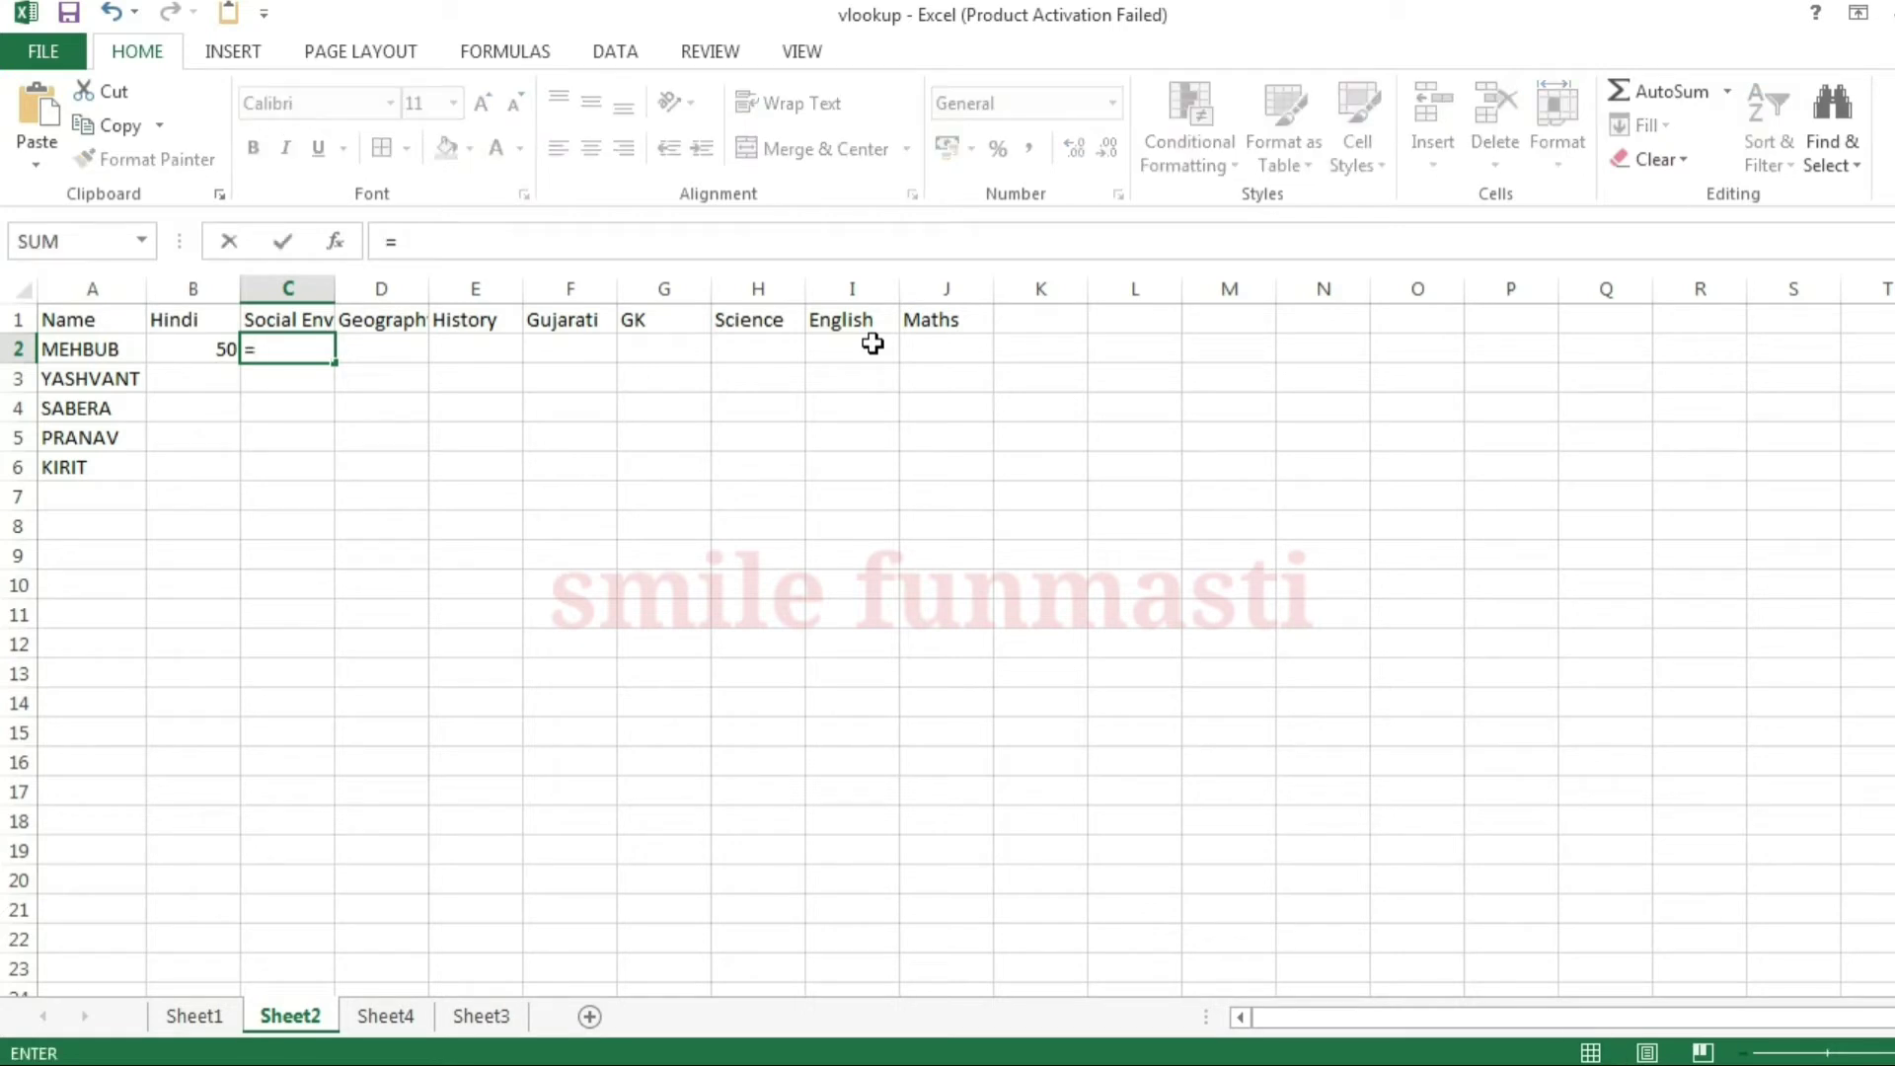
{"action": "type", "text": "vlook"}
{"action": "key", "text": "Tab"}
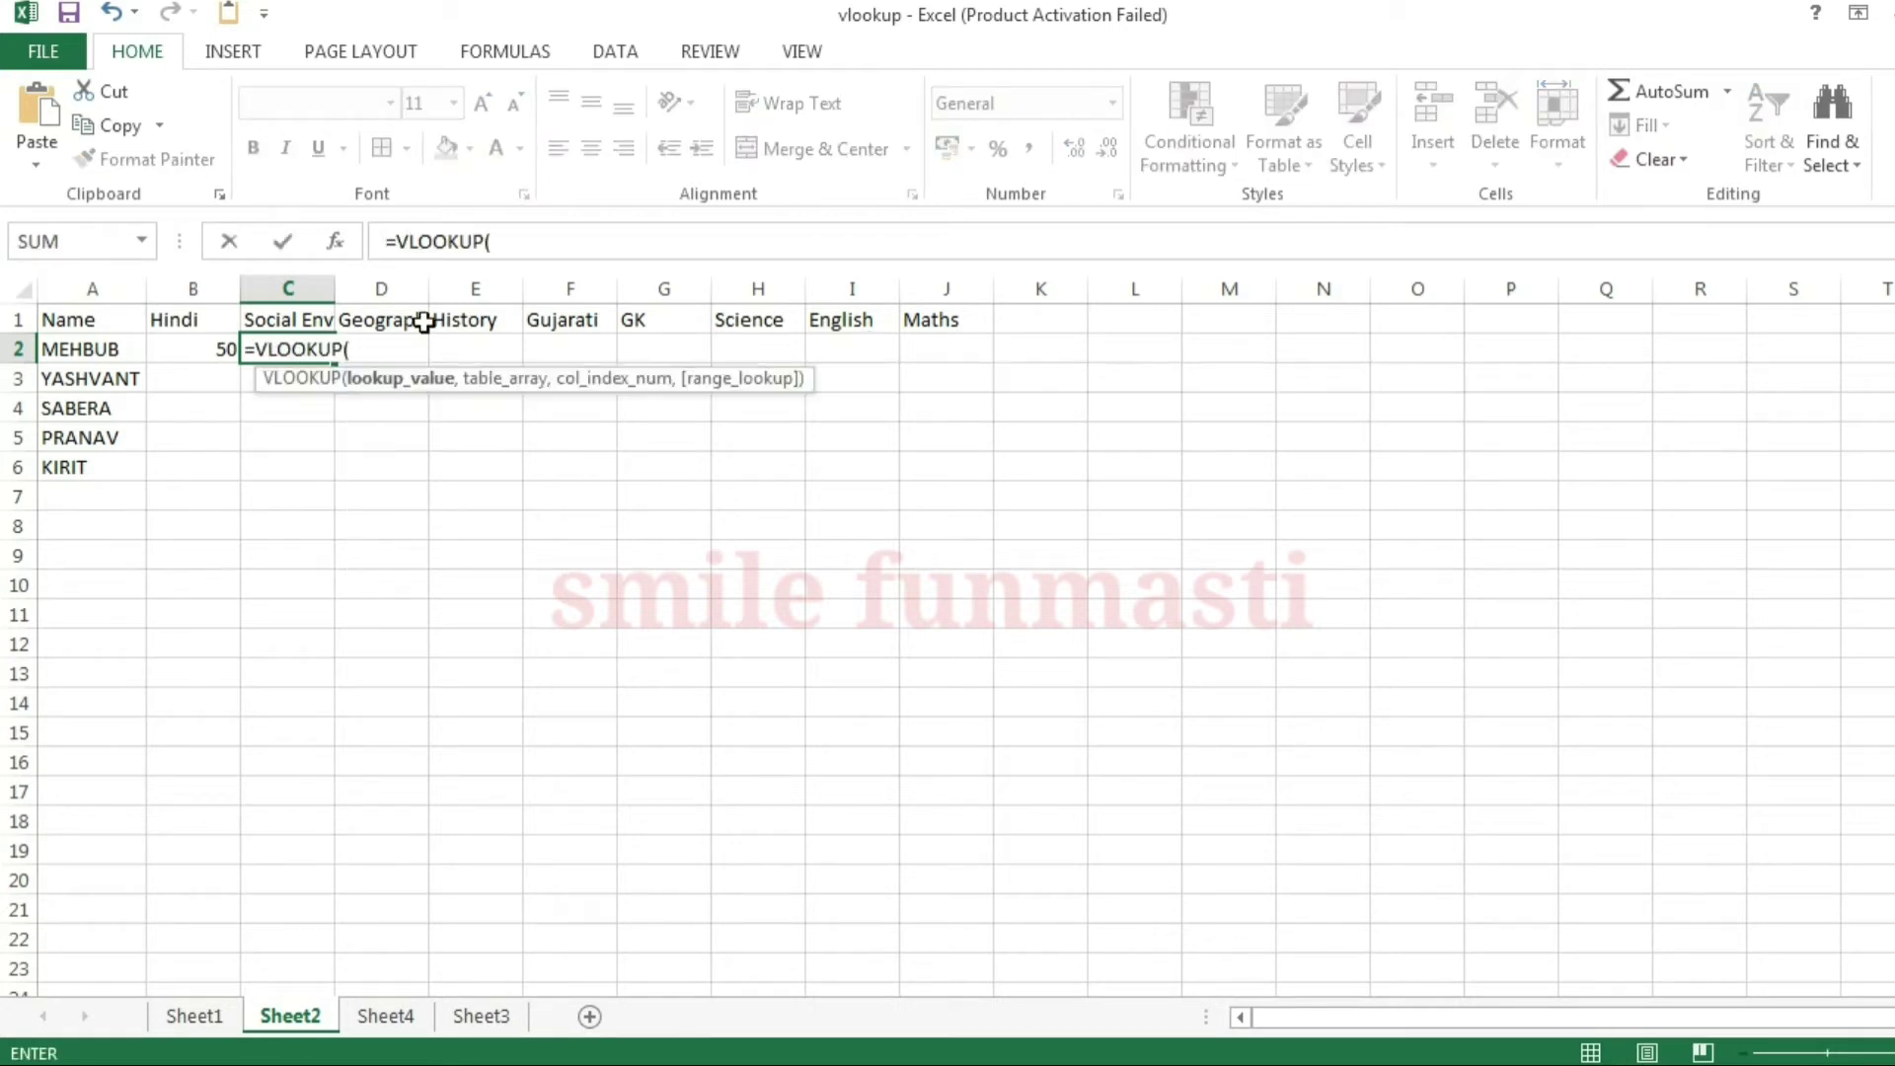
{"action": "left_click", "coordinate": [81, 348]}
{"action": "type", "text": ","}
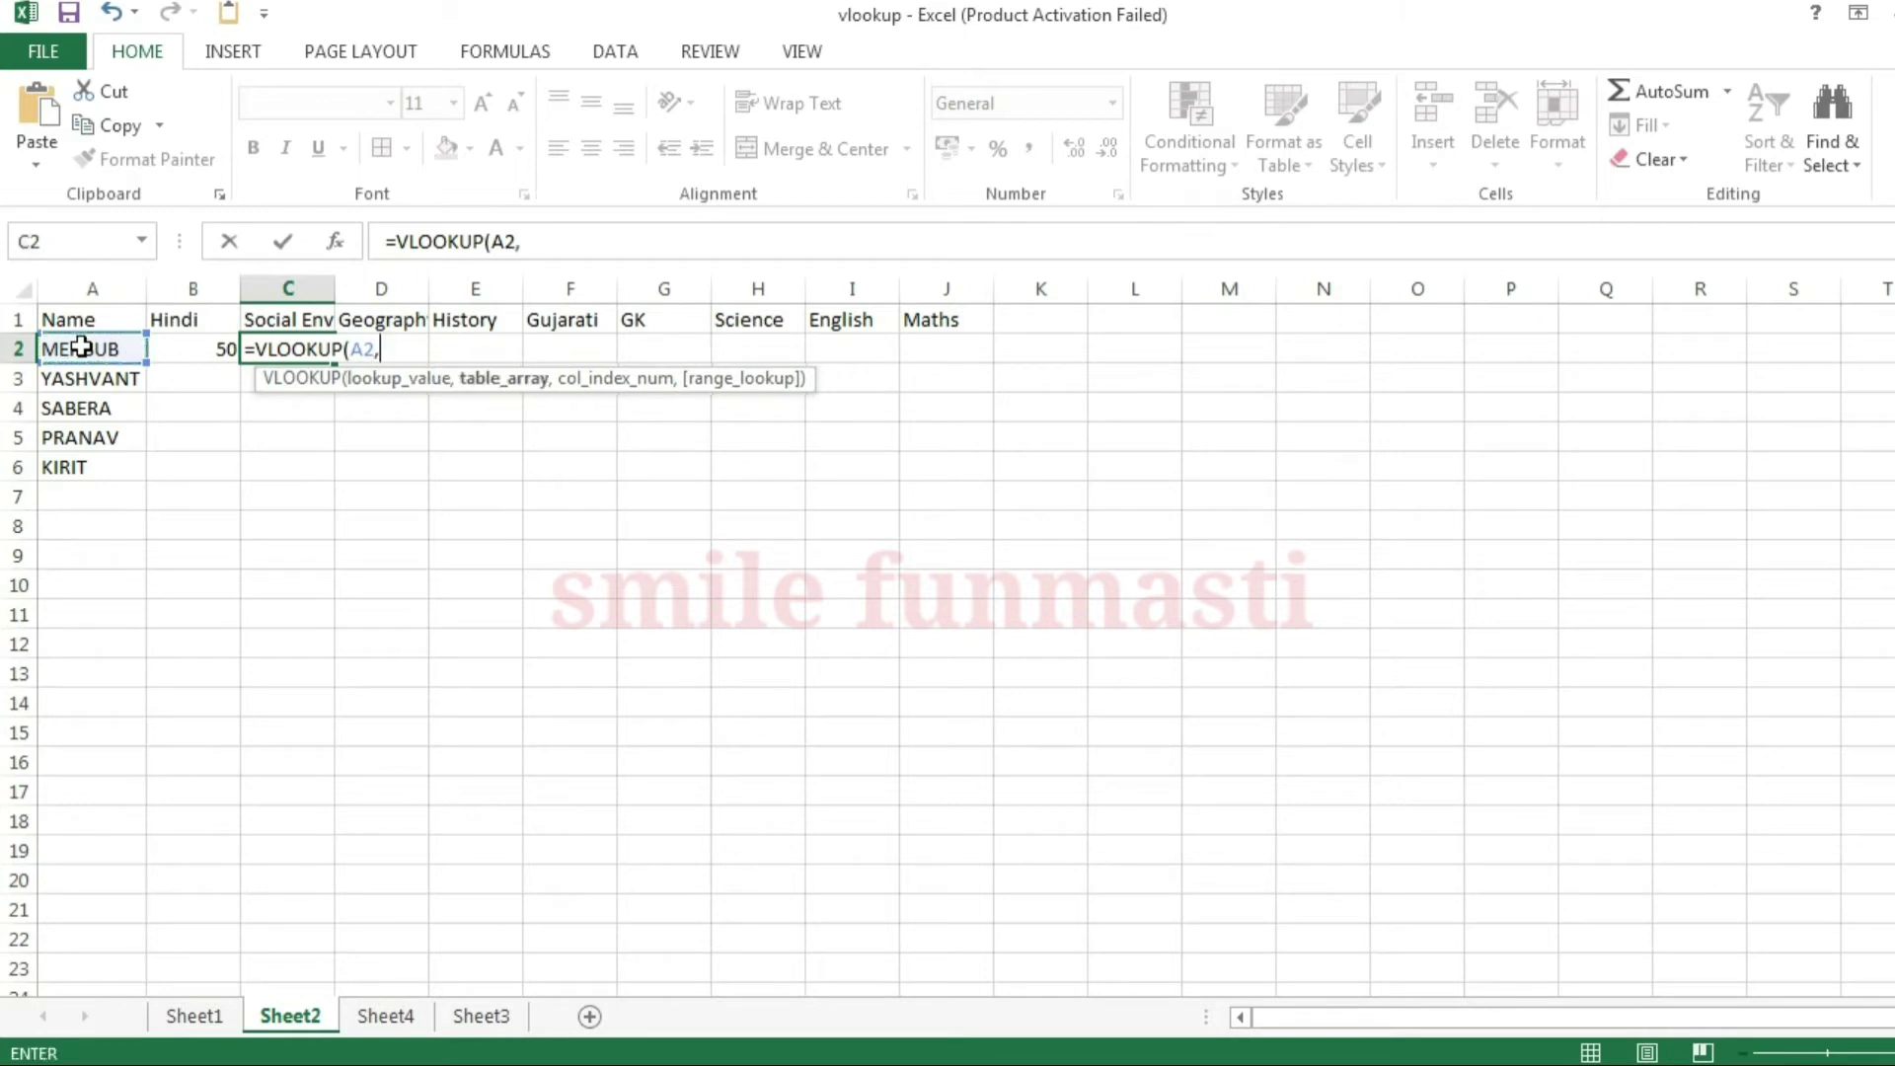
{"action": "left_click", "coordinate": [193, 1016]}
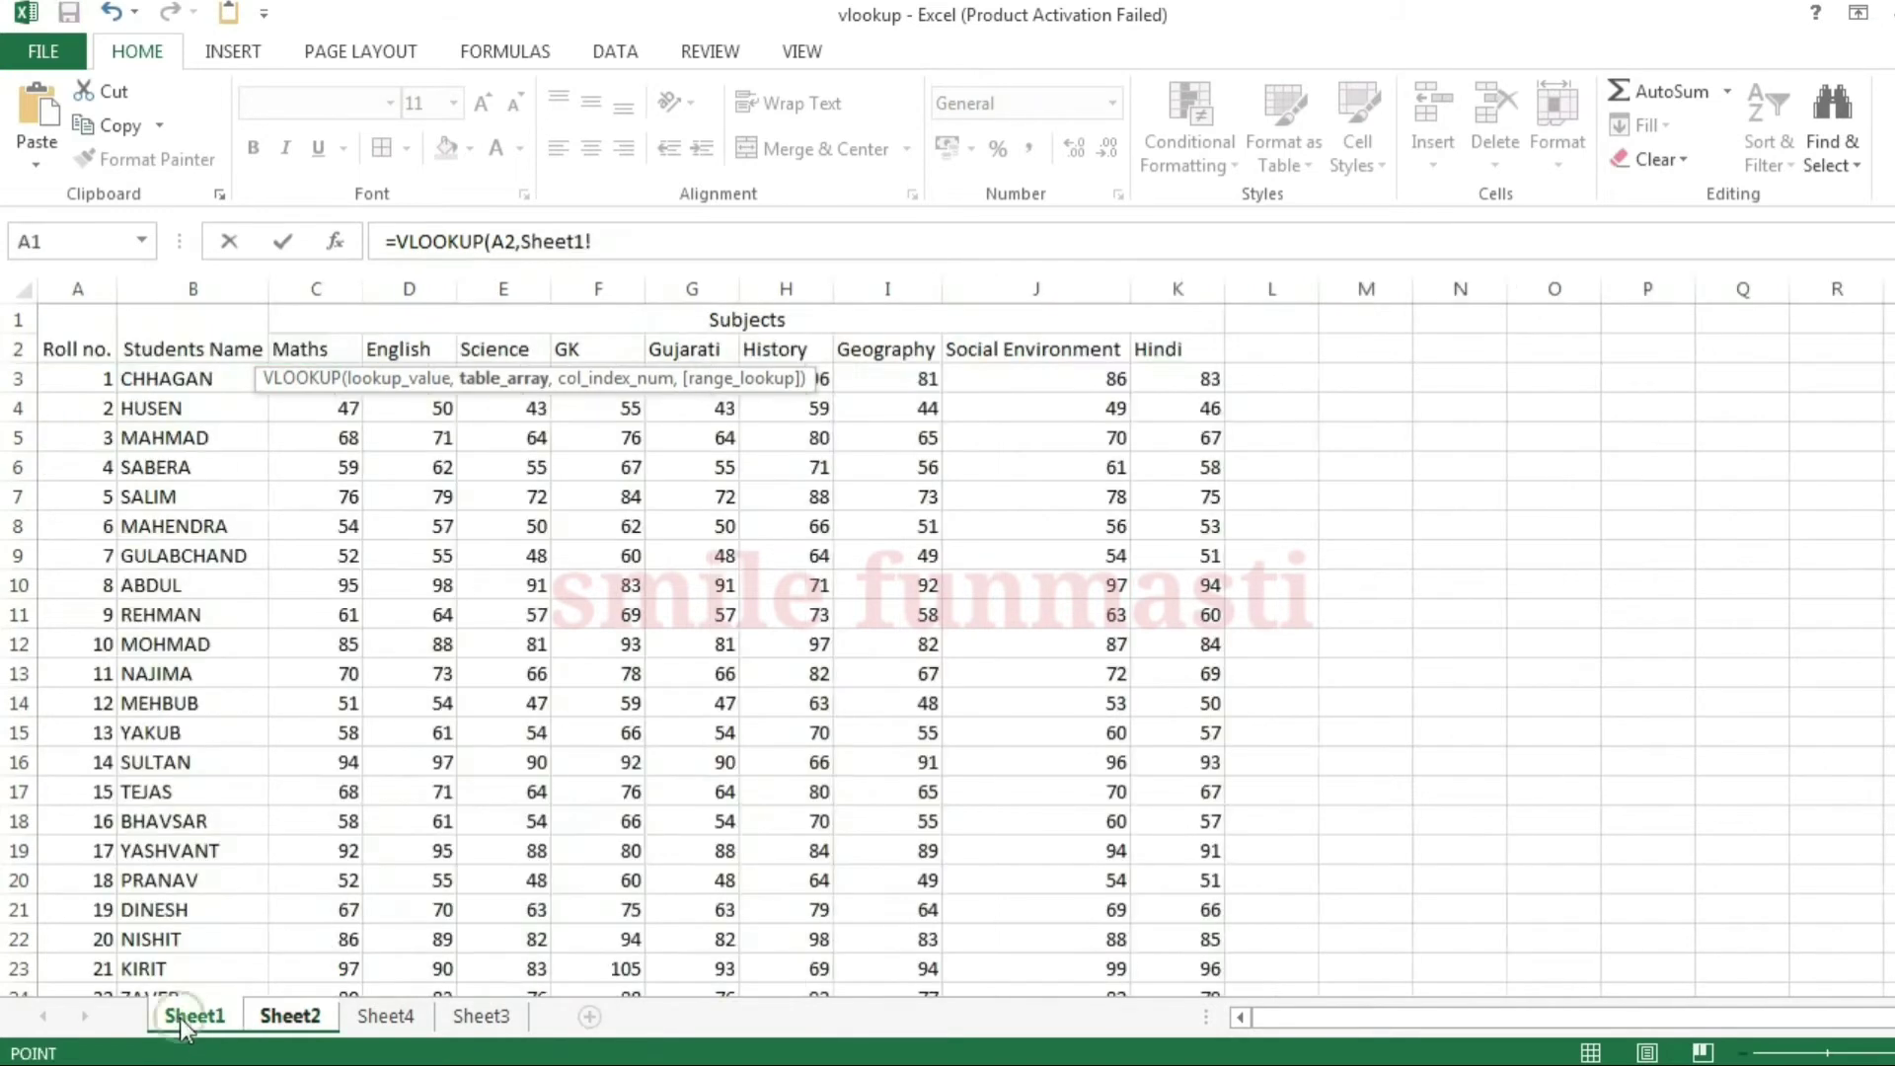
{"action": "left_click", "coordinate": [188, 380]}
{"action": "key", "text": "ctrl+shift+Down"}
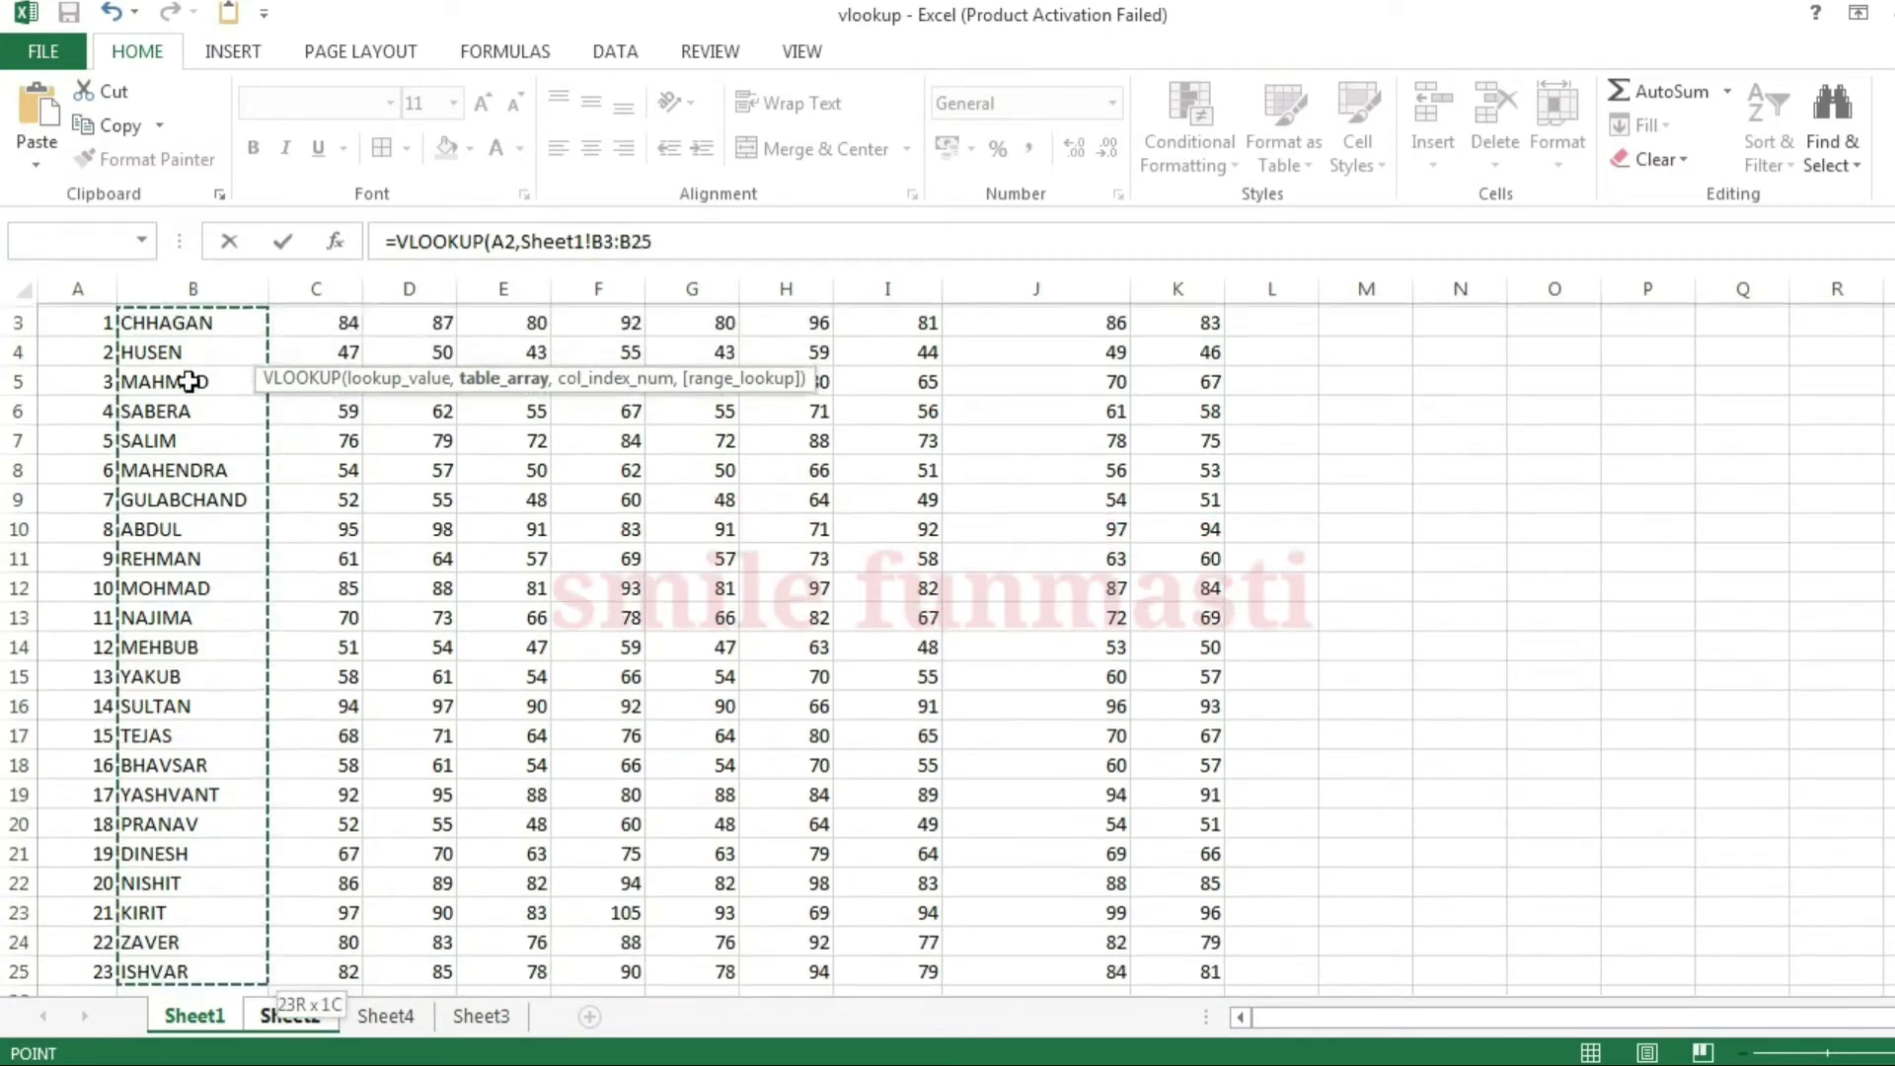
{"action": "key", "text": "ctrl+shift+Right"}
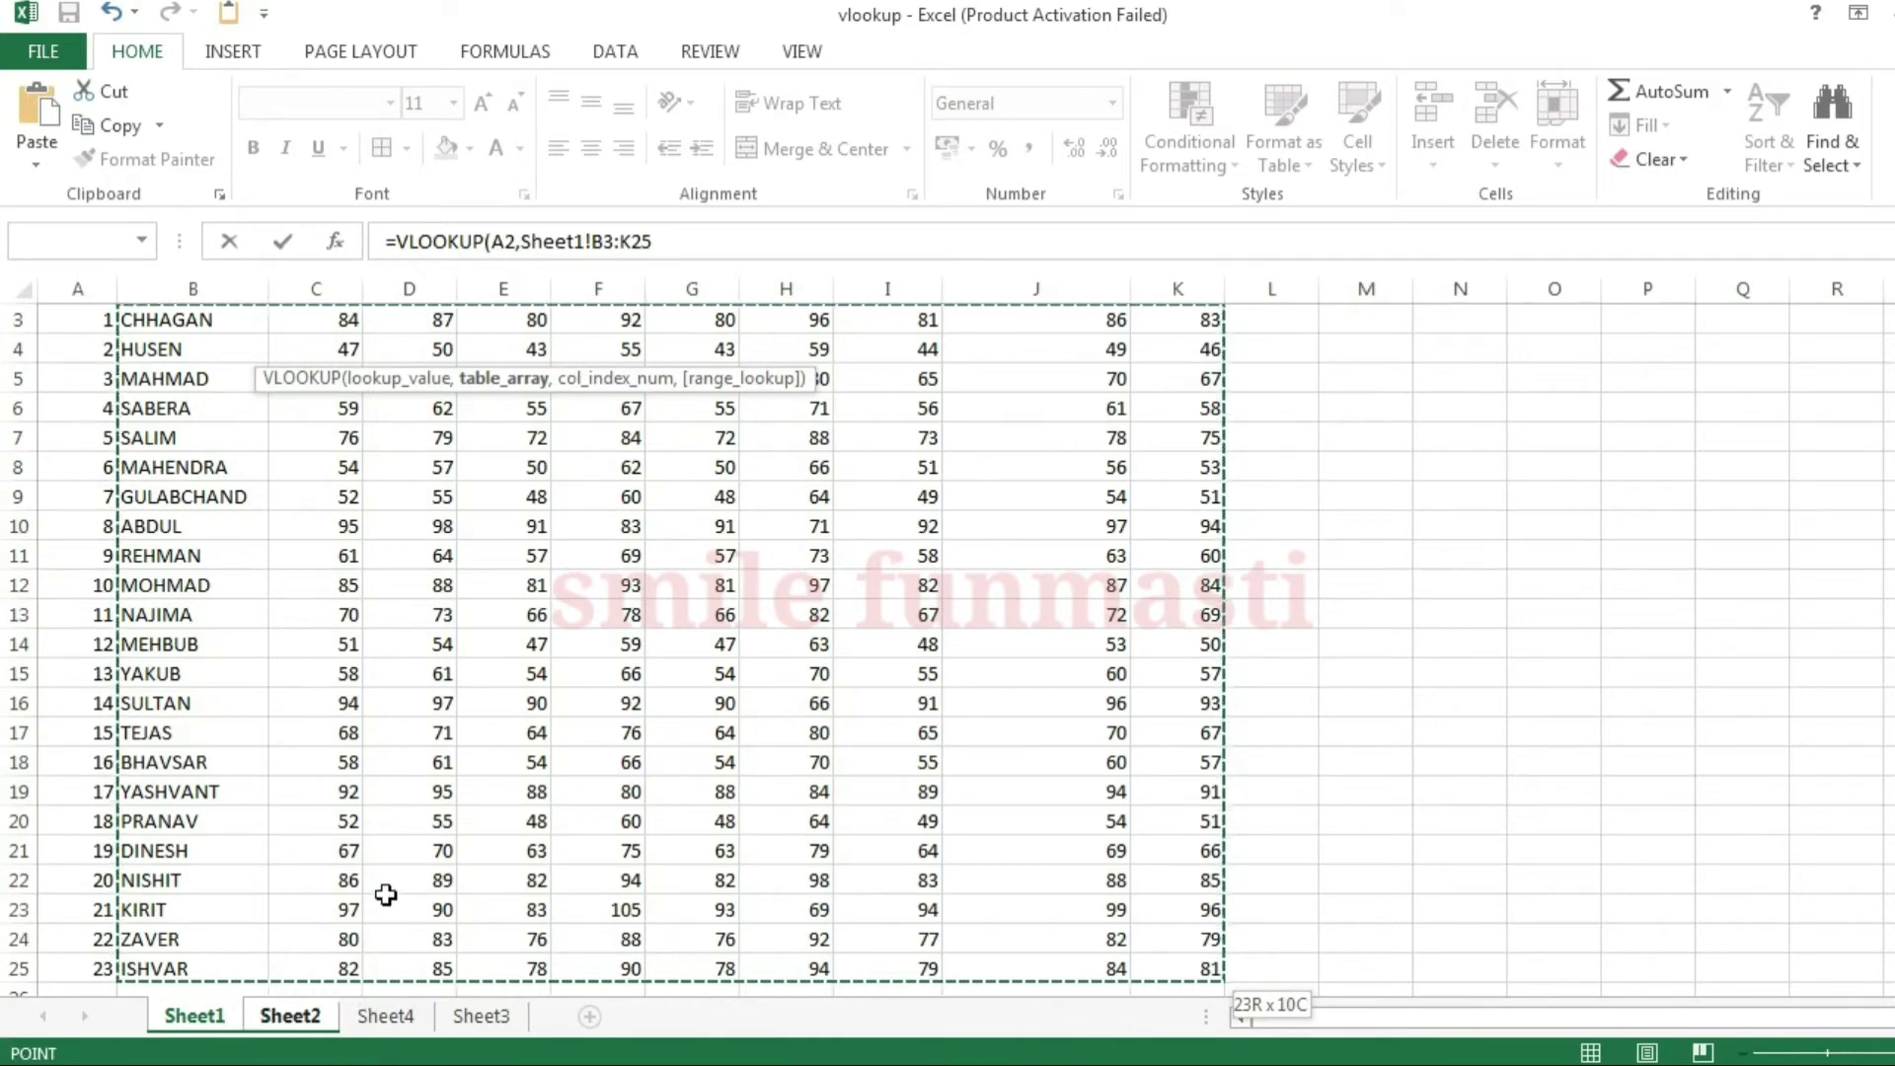
- Finish C2's formula with column 9 and FALSE, showing the Social Env mark 53
{"action": "left_click", "coordinate": [291, 1016]}
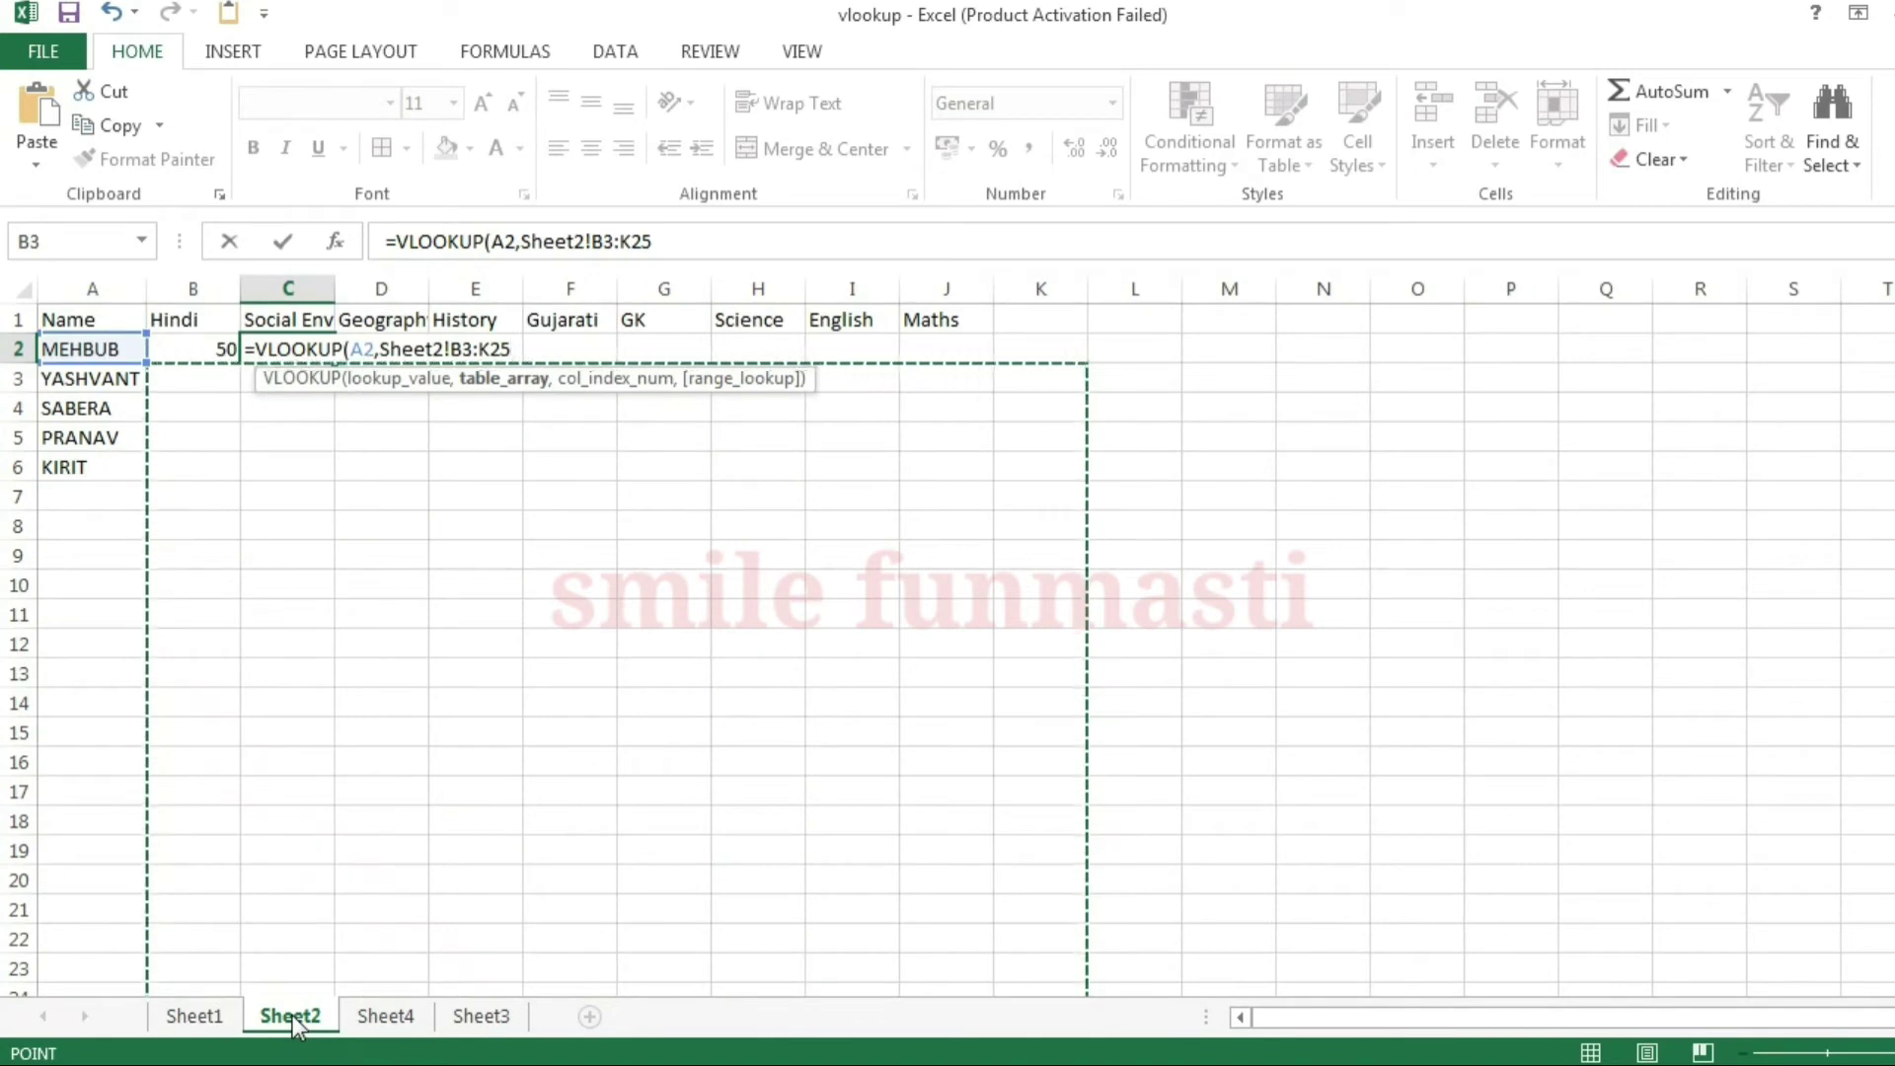
{"action": "left_click", "coordinate": [219, 1013]}
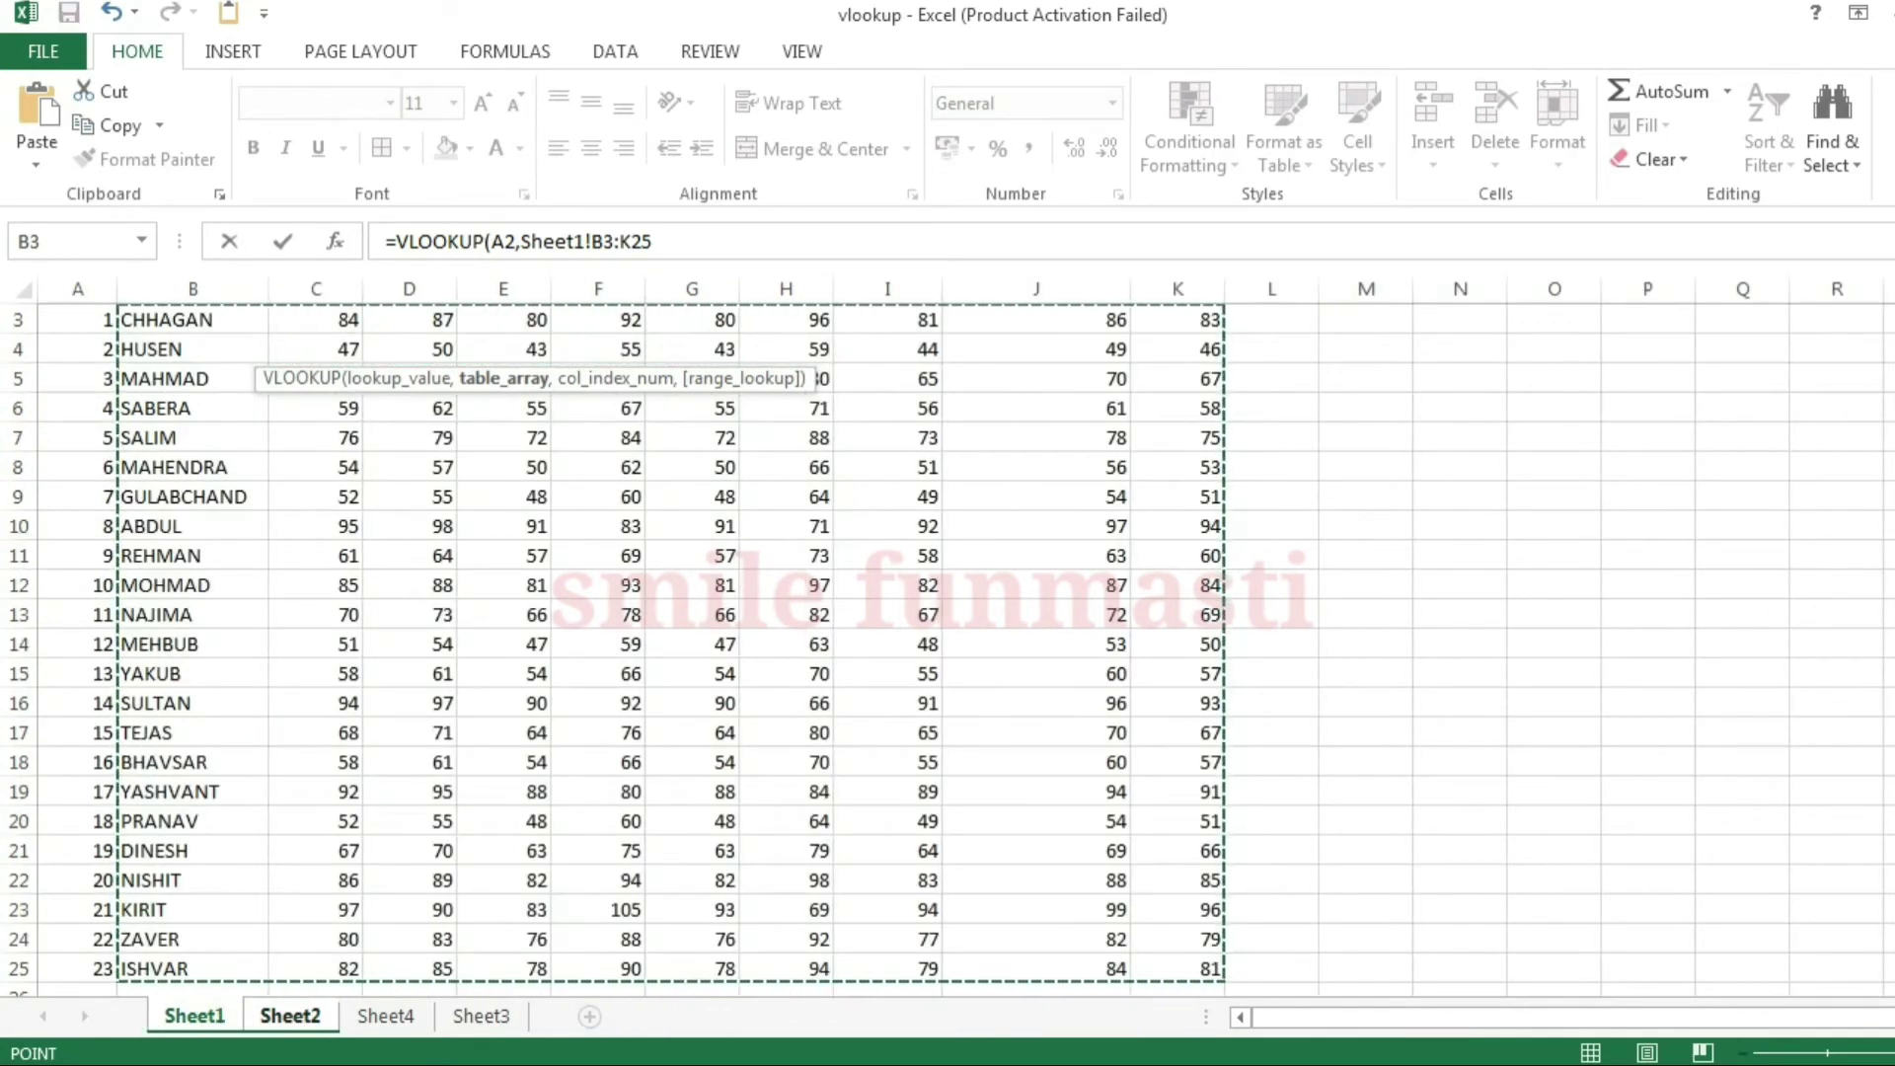
{"action": "scroll", "coordinate": [1875, 715], "scroll_direction": "up", "scroll_amount": 1}
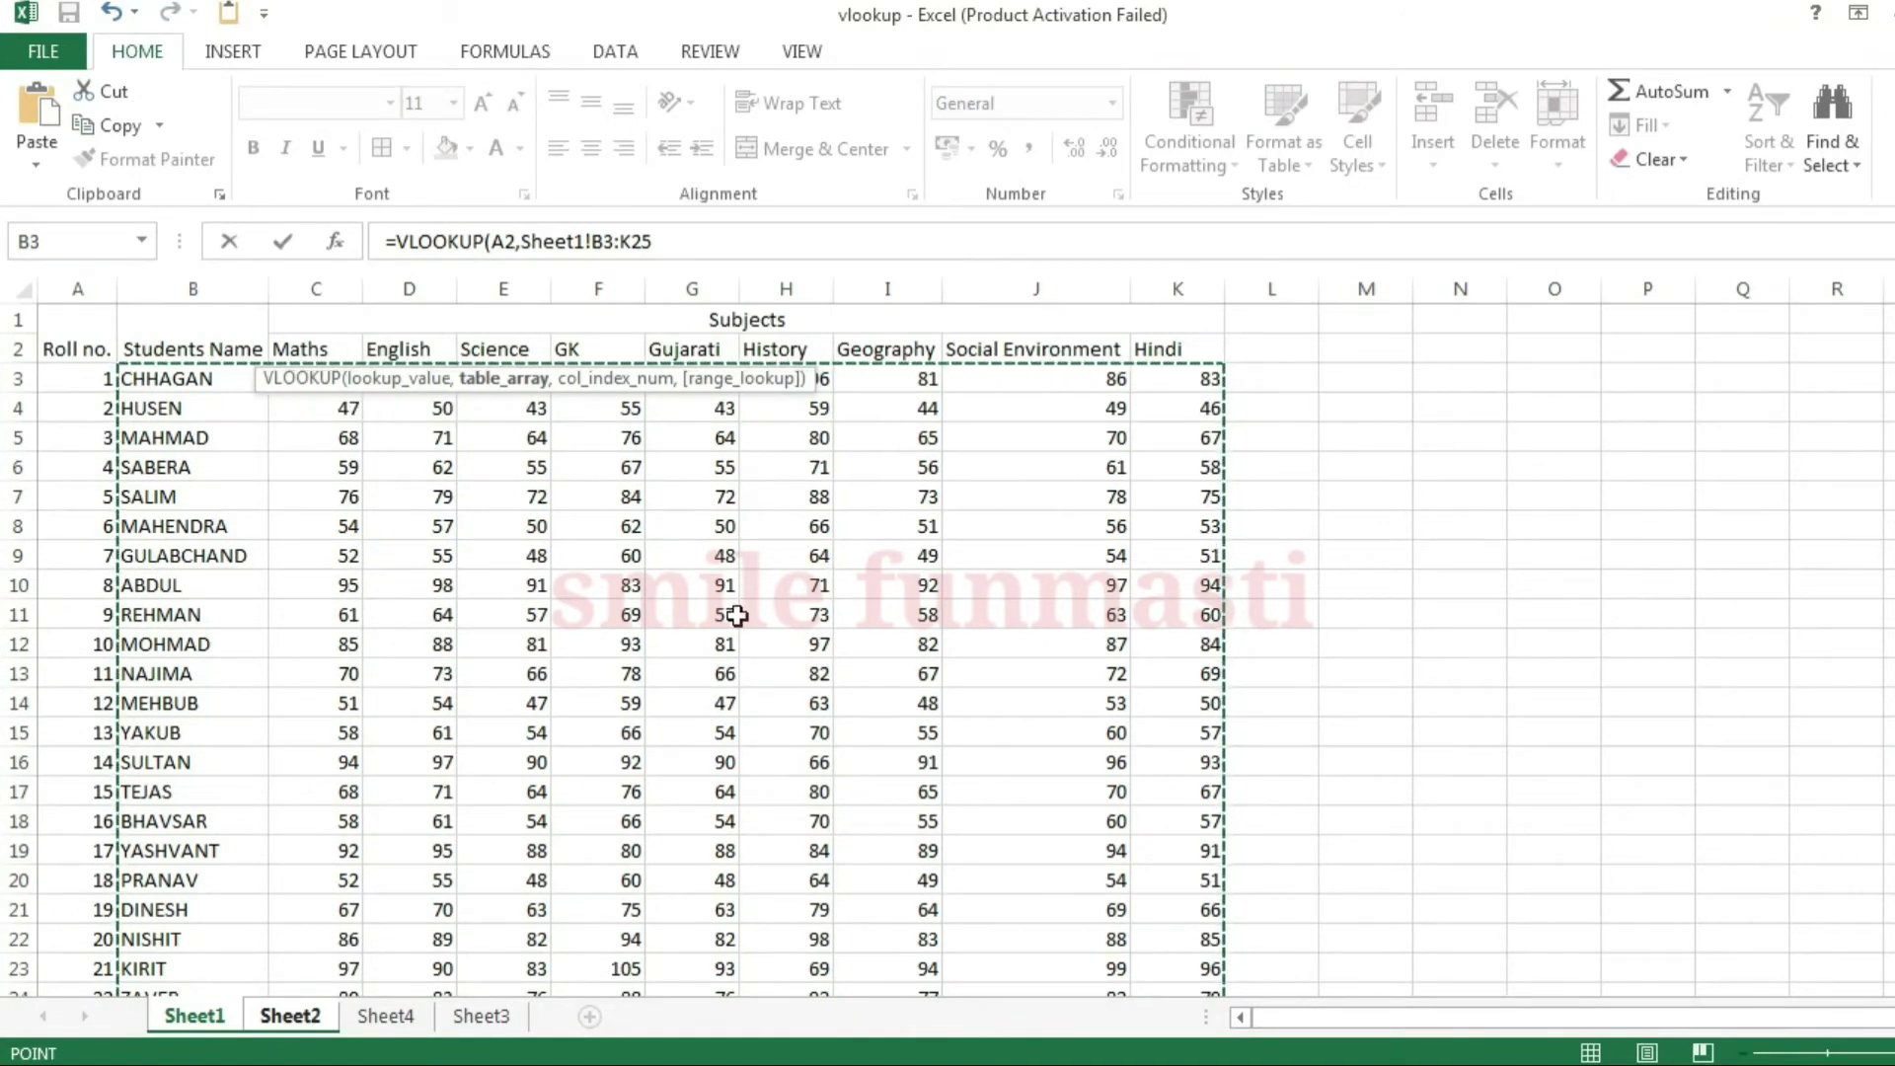
{"action": "left_click", "coordinate": [691, 240]}
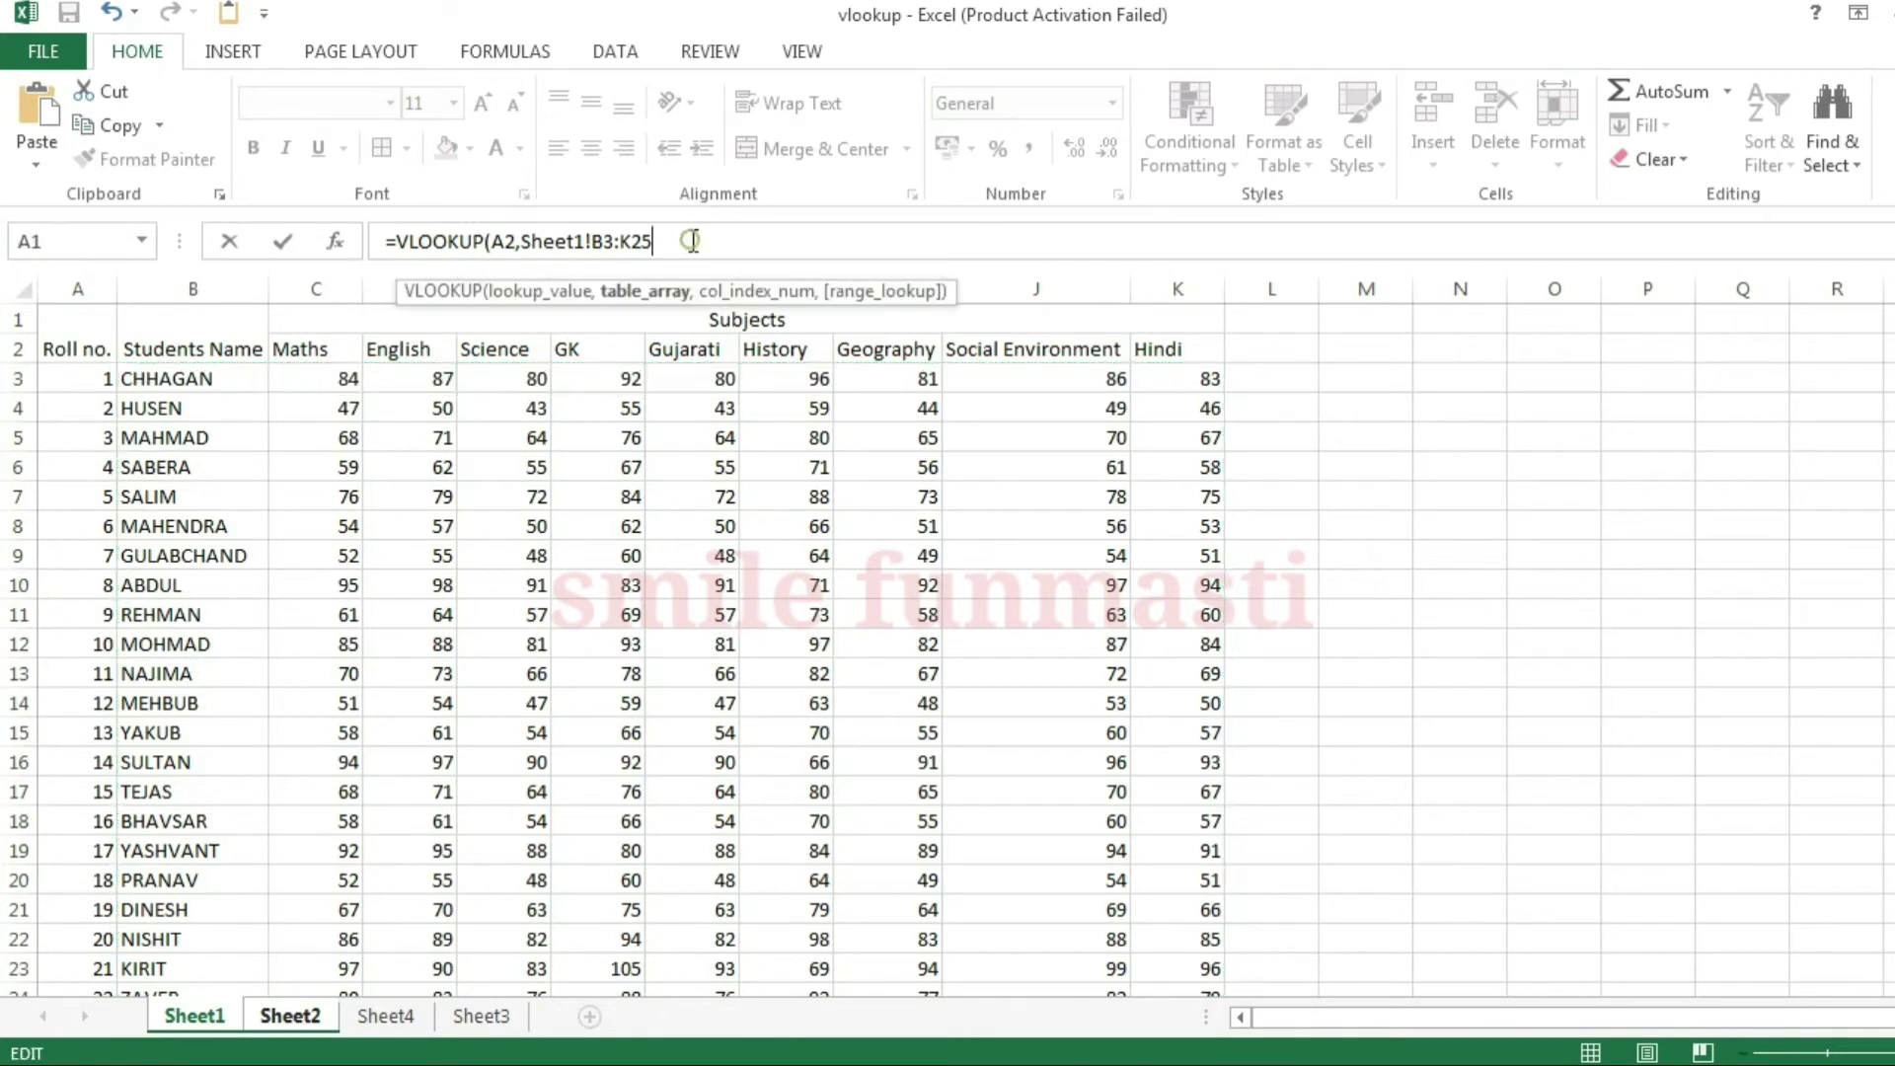
{"action": "type", "text": ","}
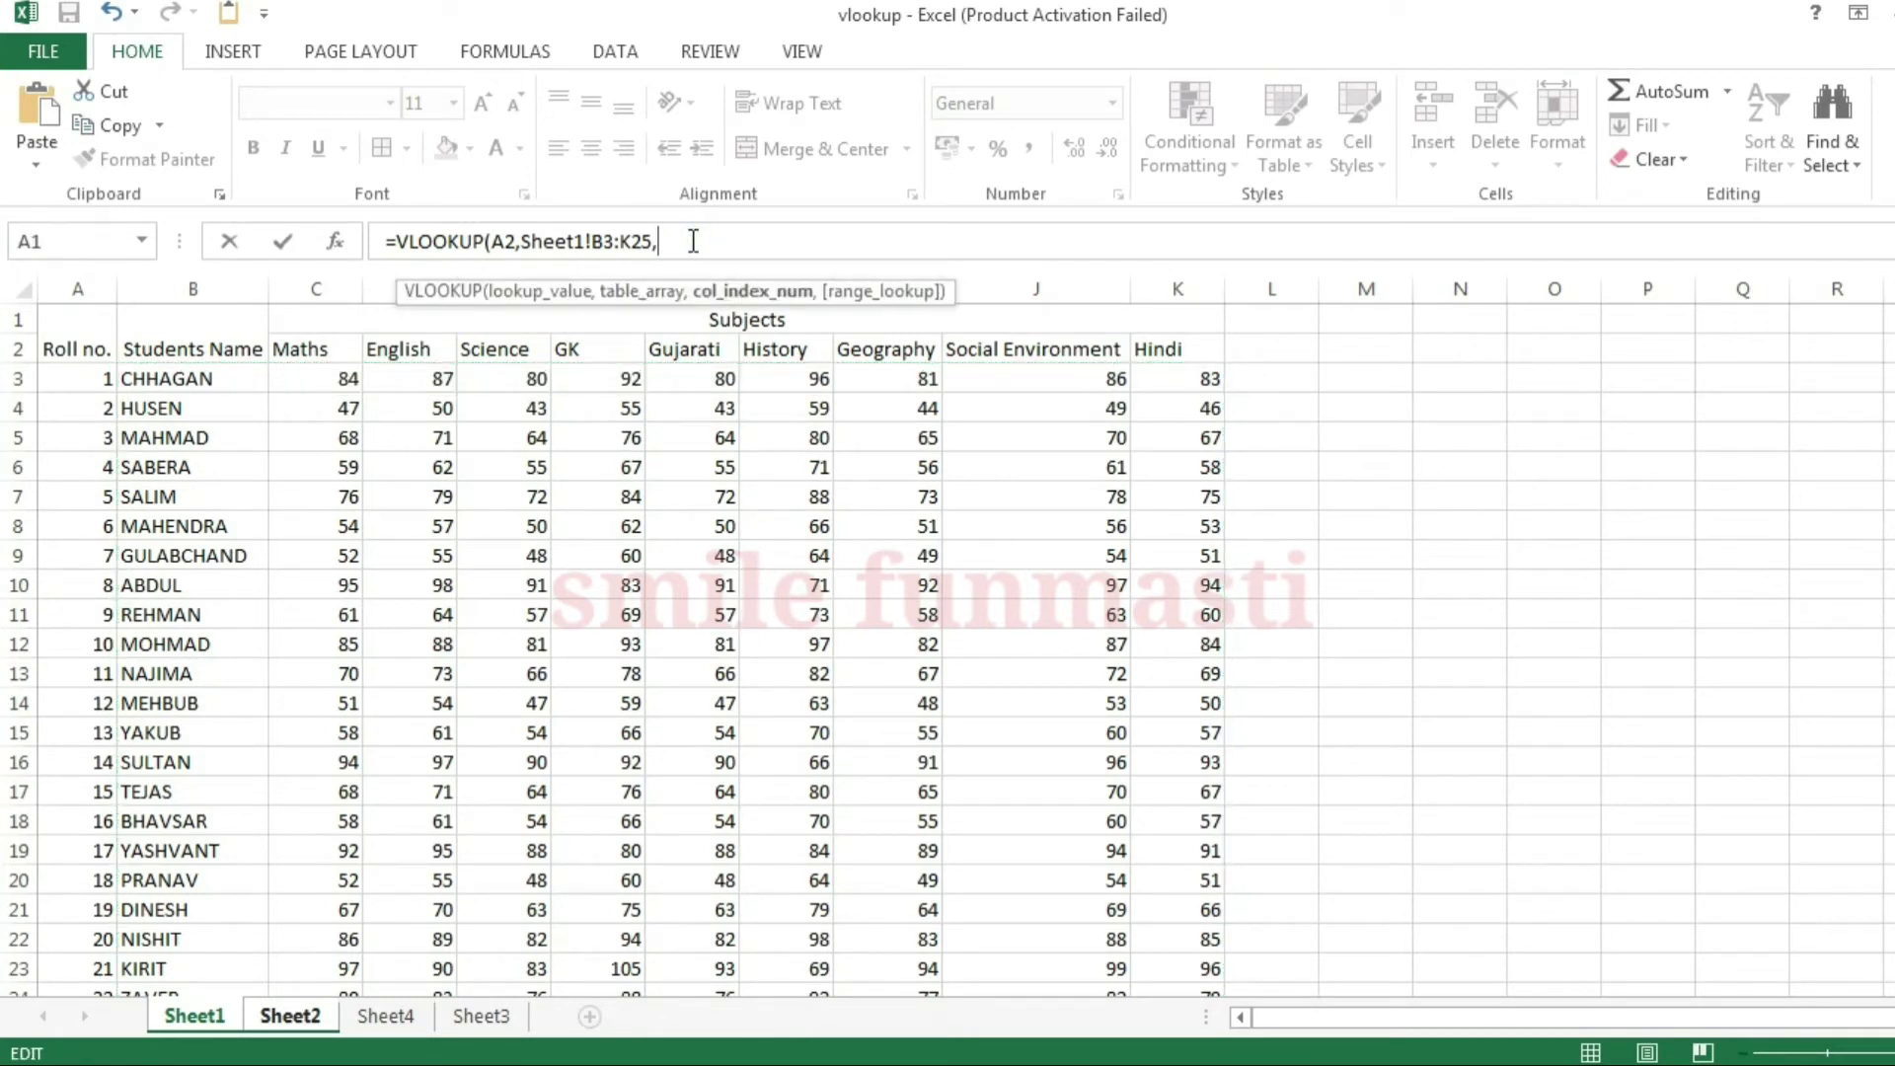
{"action": "type", "text": "9,"}
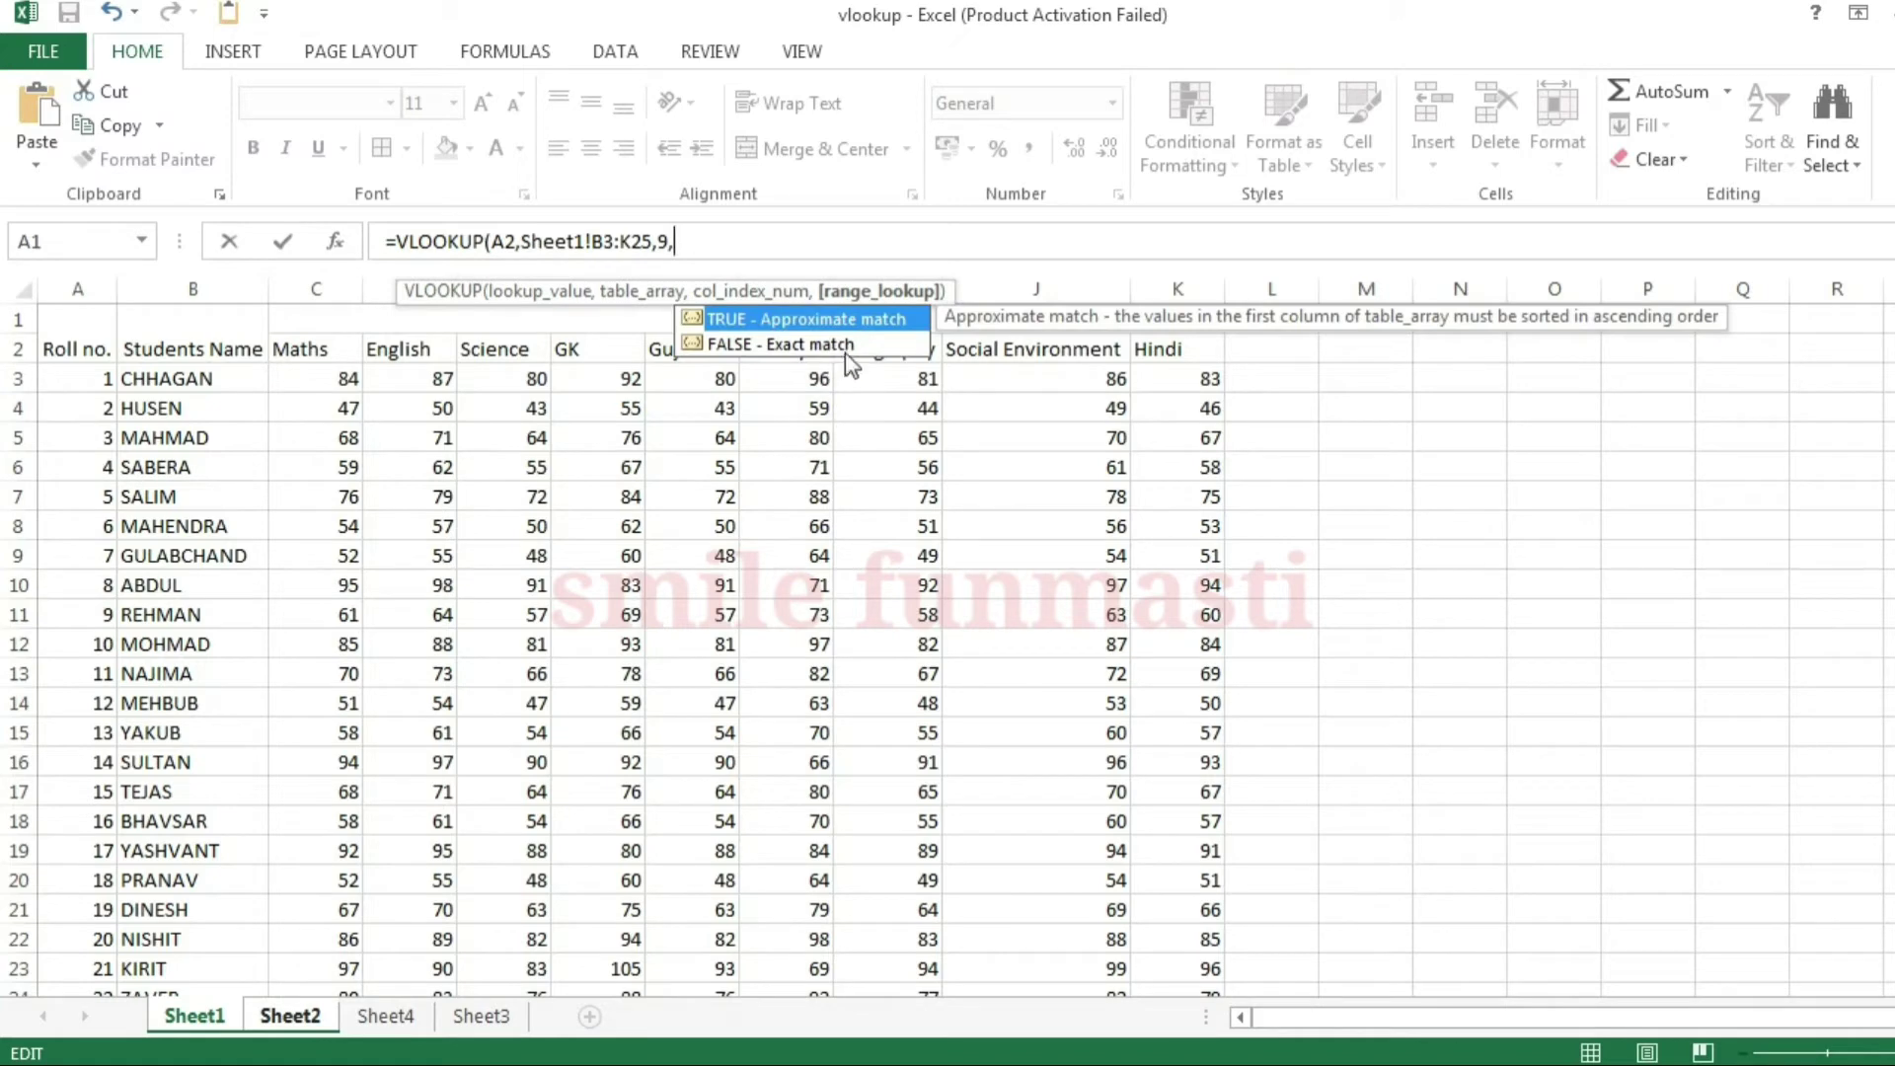
{"action": "double_click", "coordinate": [854, 343]}
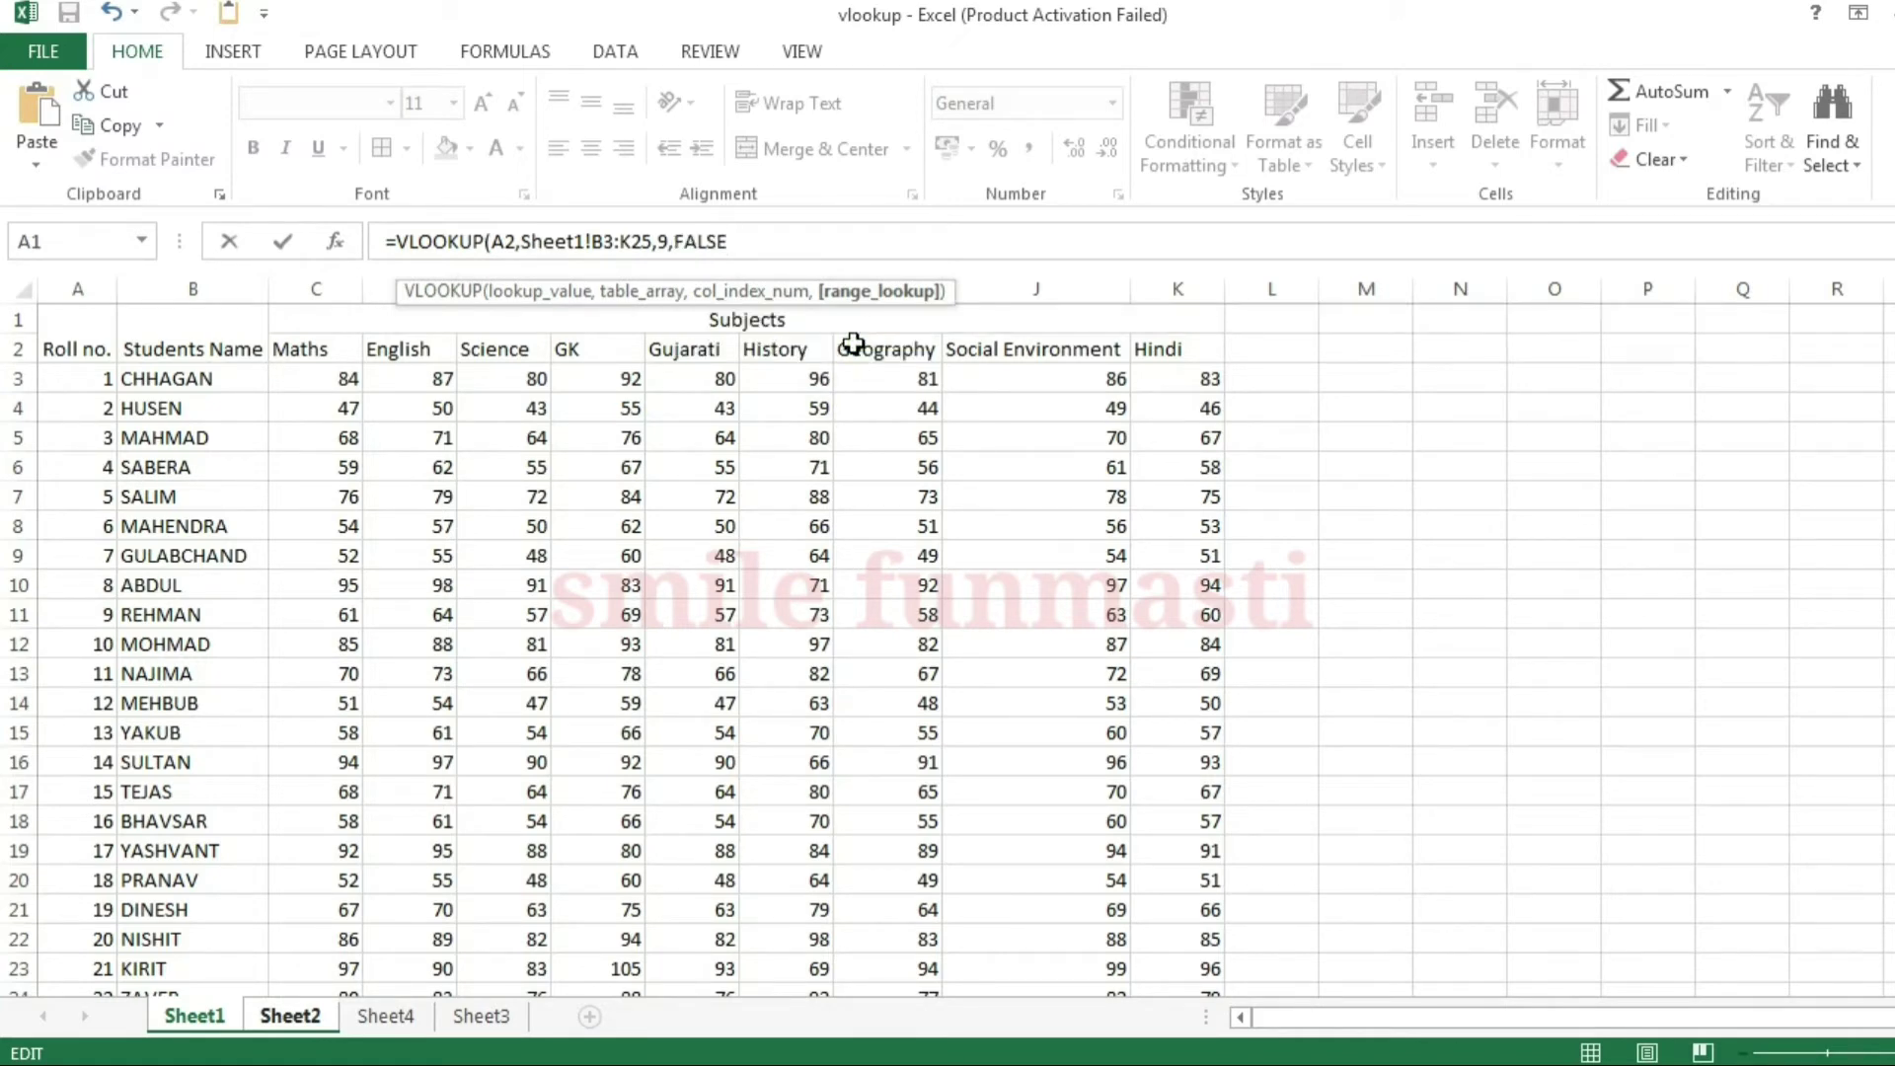
{"action": "key", "text": "Return"}
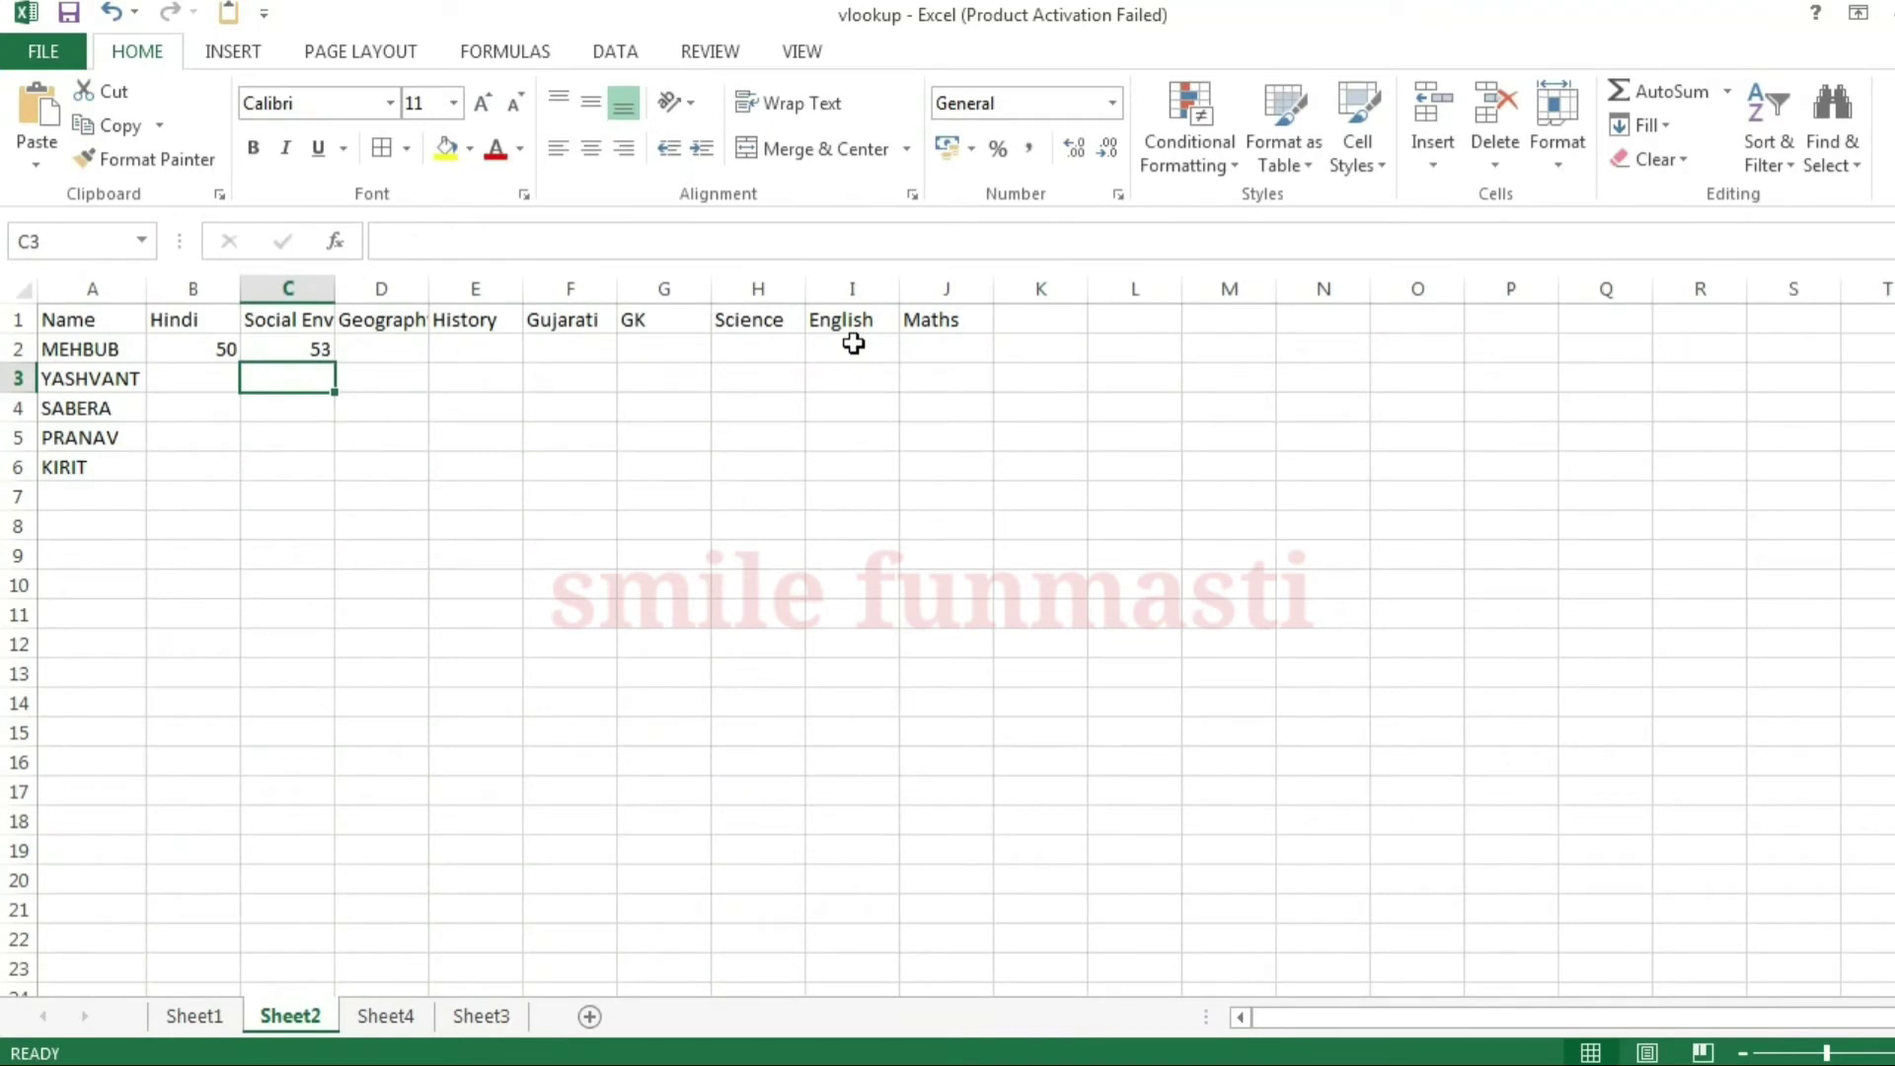
- Enter =VLOOKUP(A2,Sheet1!B3:K25,7,FALSE) in D2, showing the Geography mark 63
{"action": "key", "text": "Up"}
{"action": "key", "text": "Right"}
{"action": "type", "text": "="}
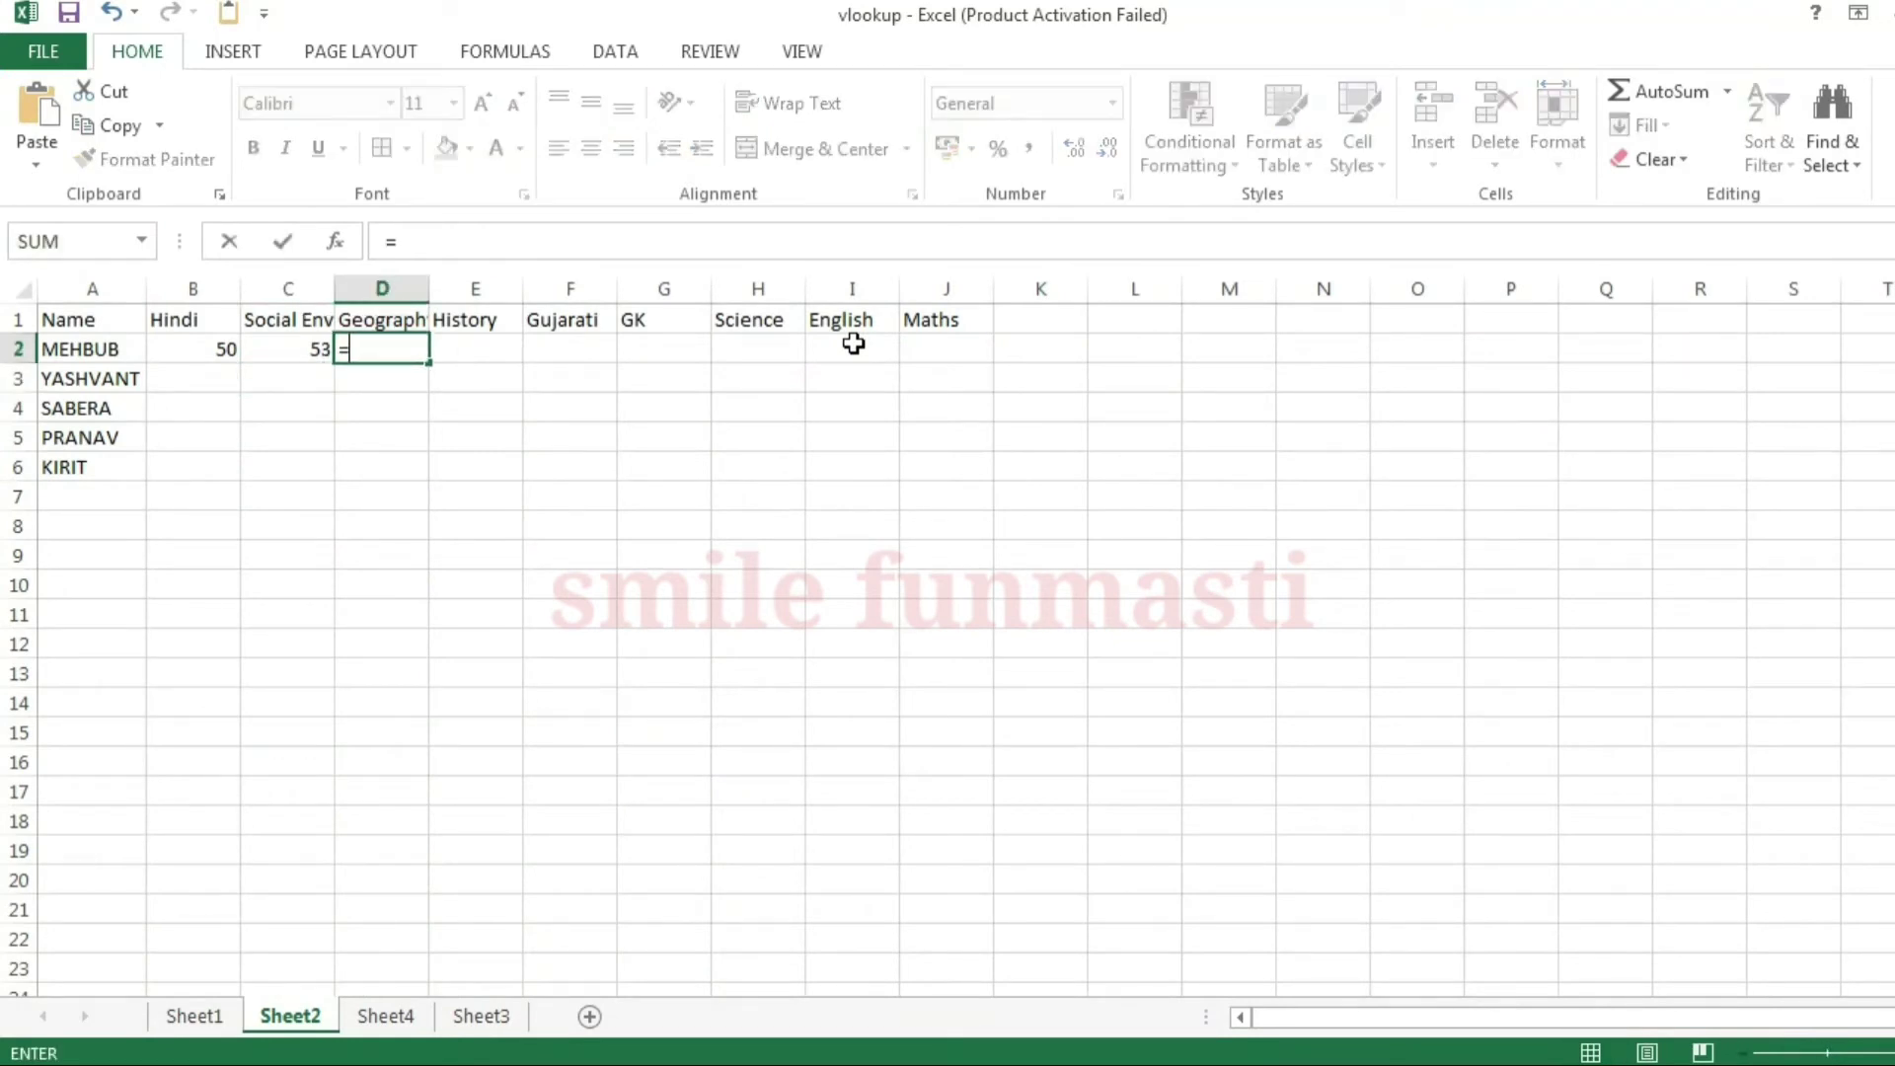
{"action": "type", "text": "vloo"}
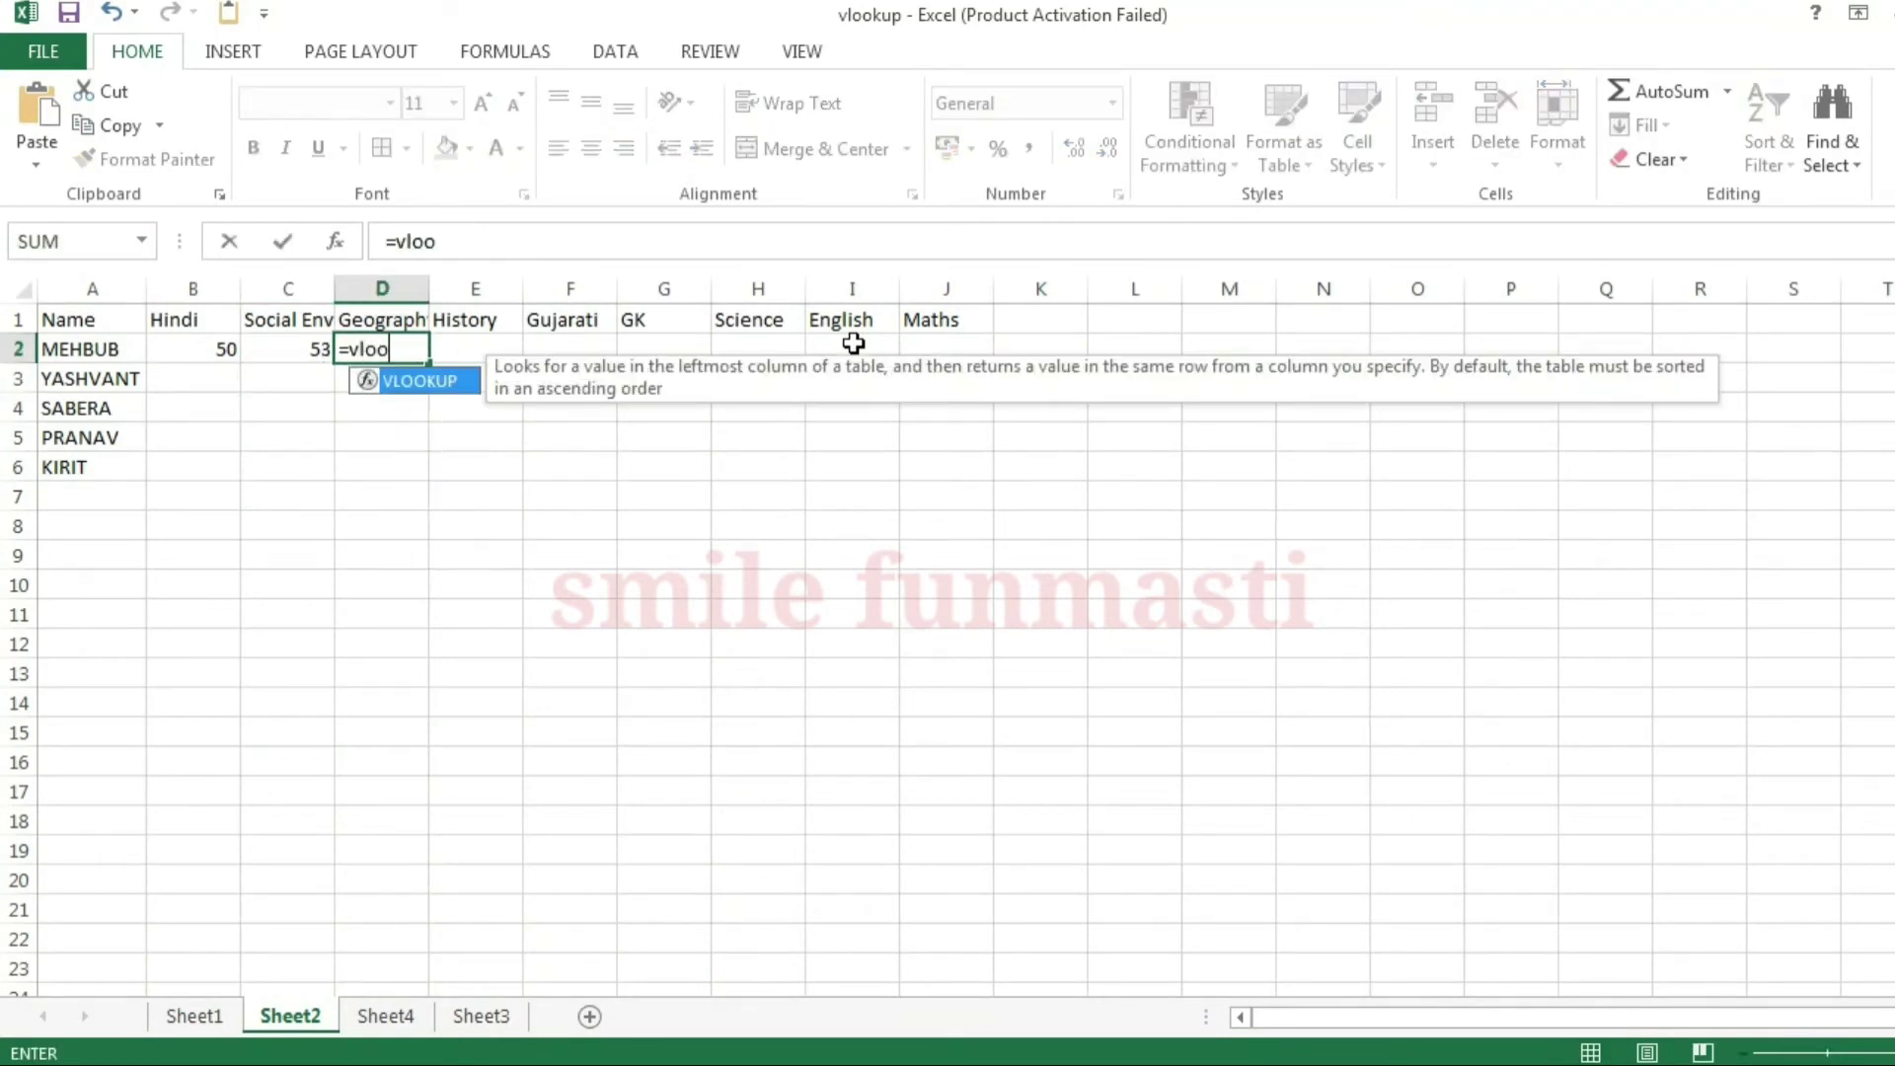
{"action": "key", "text": "Tab"}
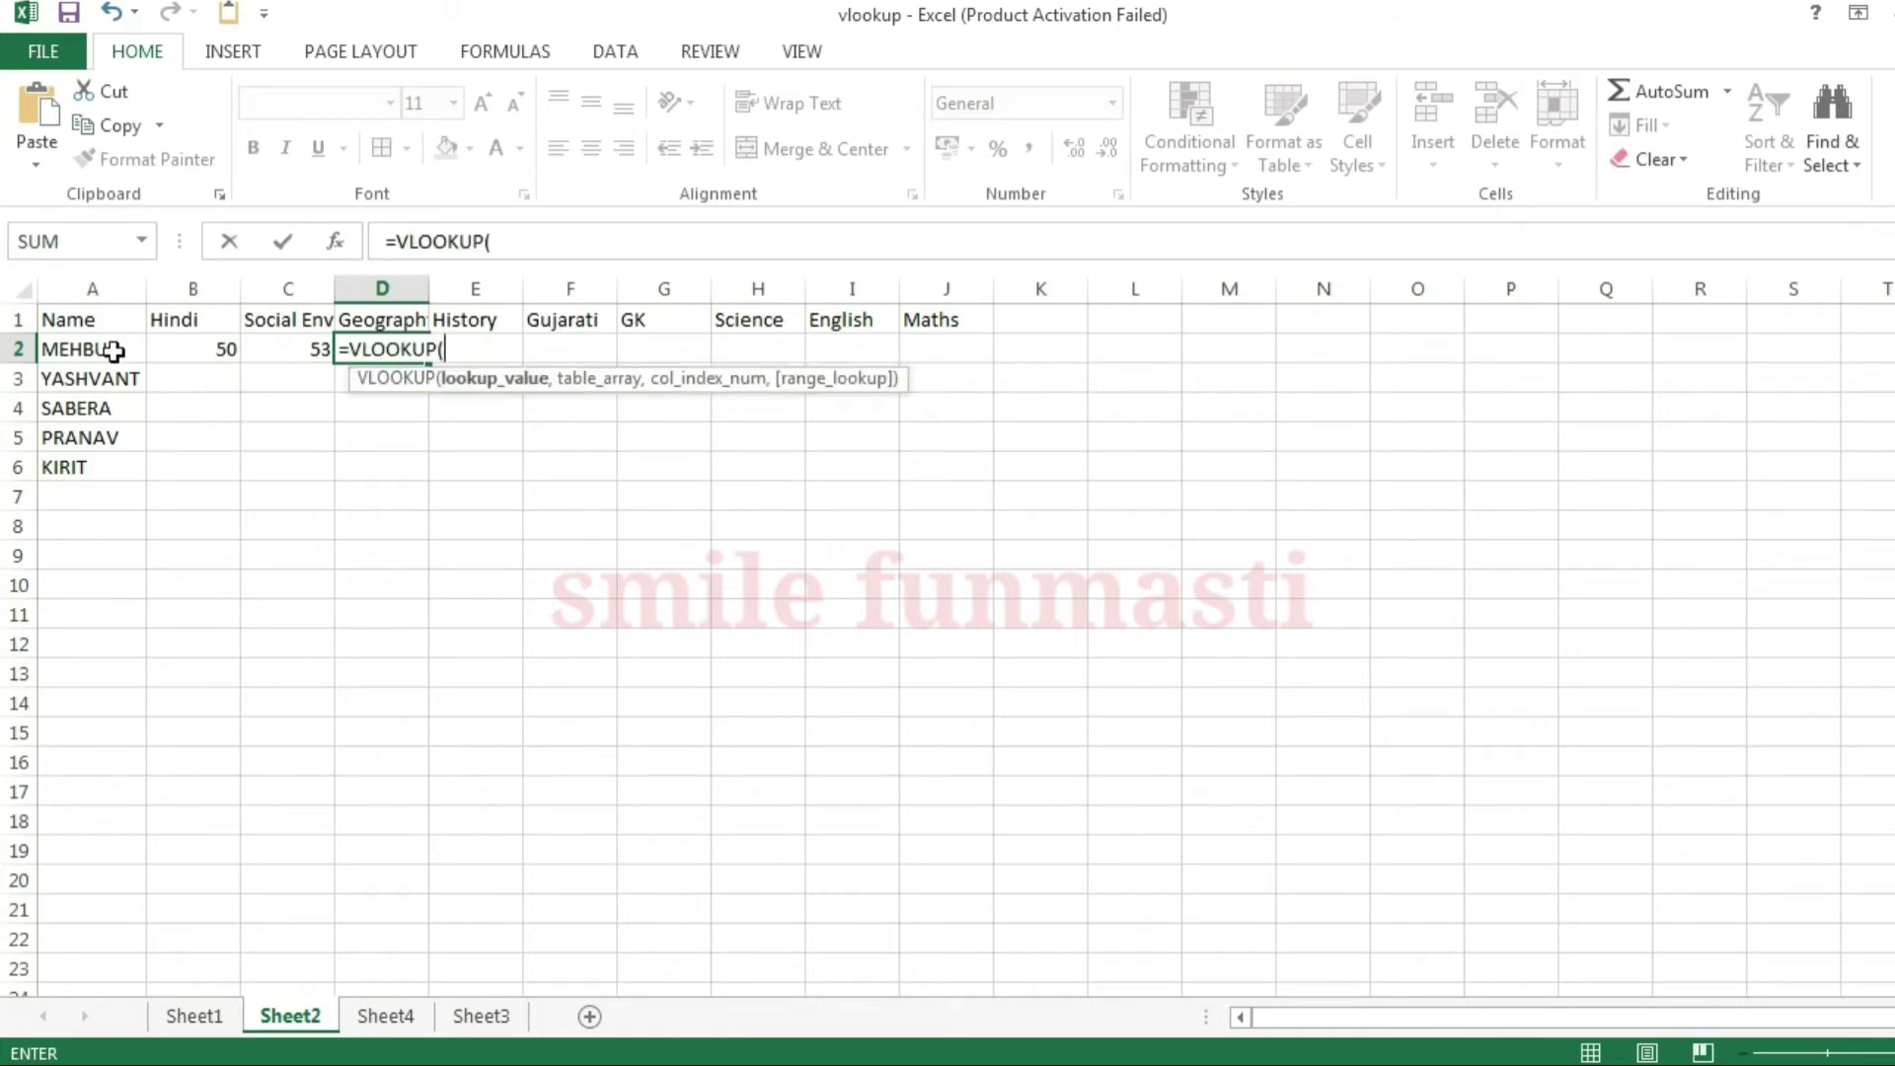
{"action": "left_click", "coordinate": [103, 346]}
{"action": "type", "text": ","}
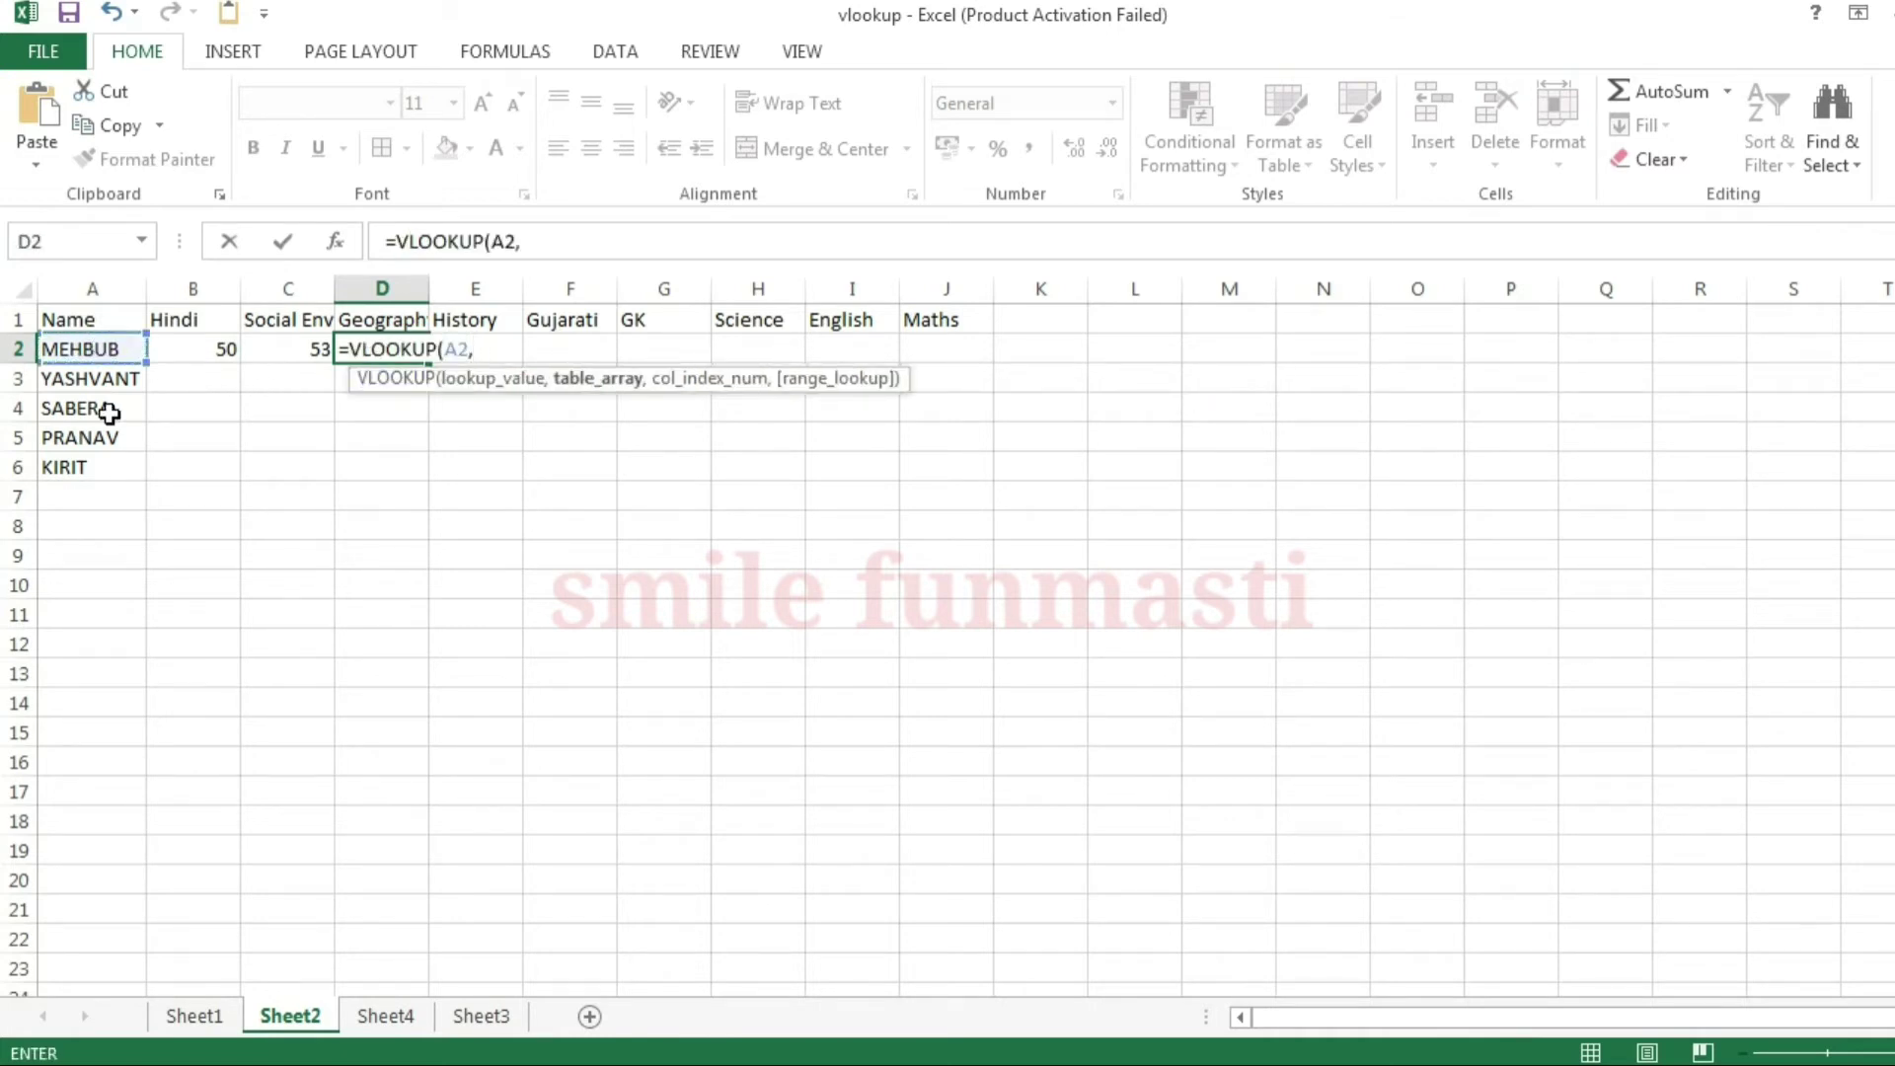
{"action": "left_click", "coordinate": [198, 1017]}
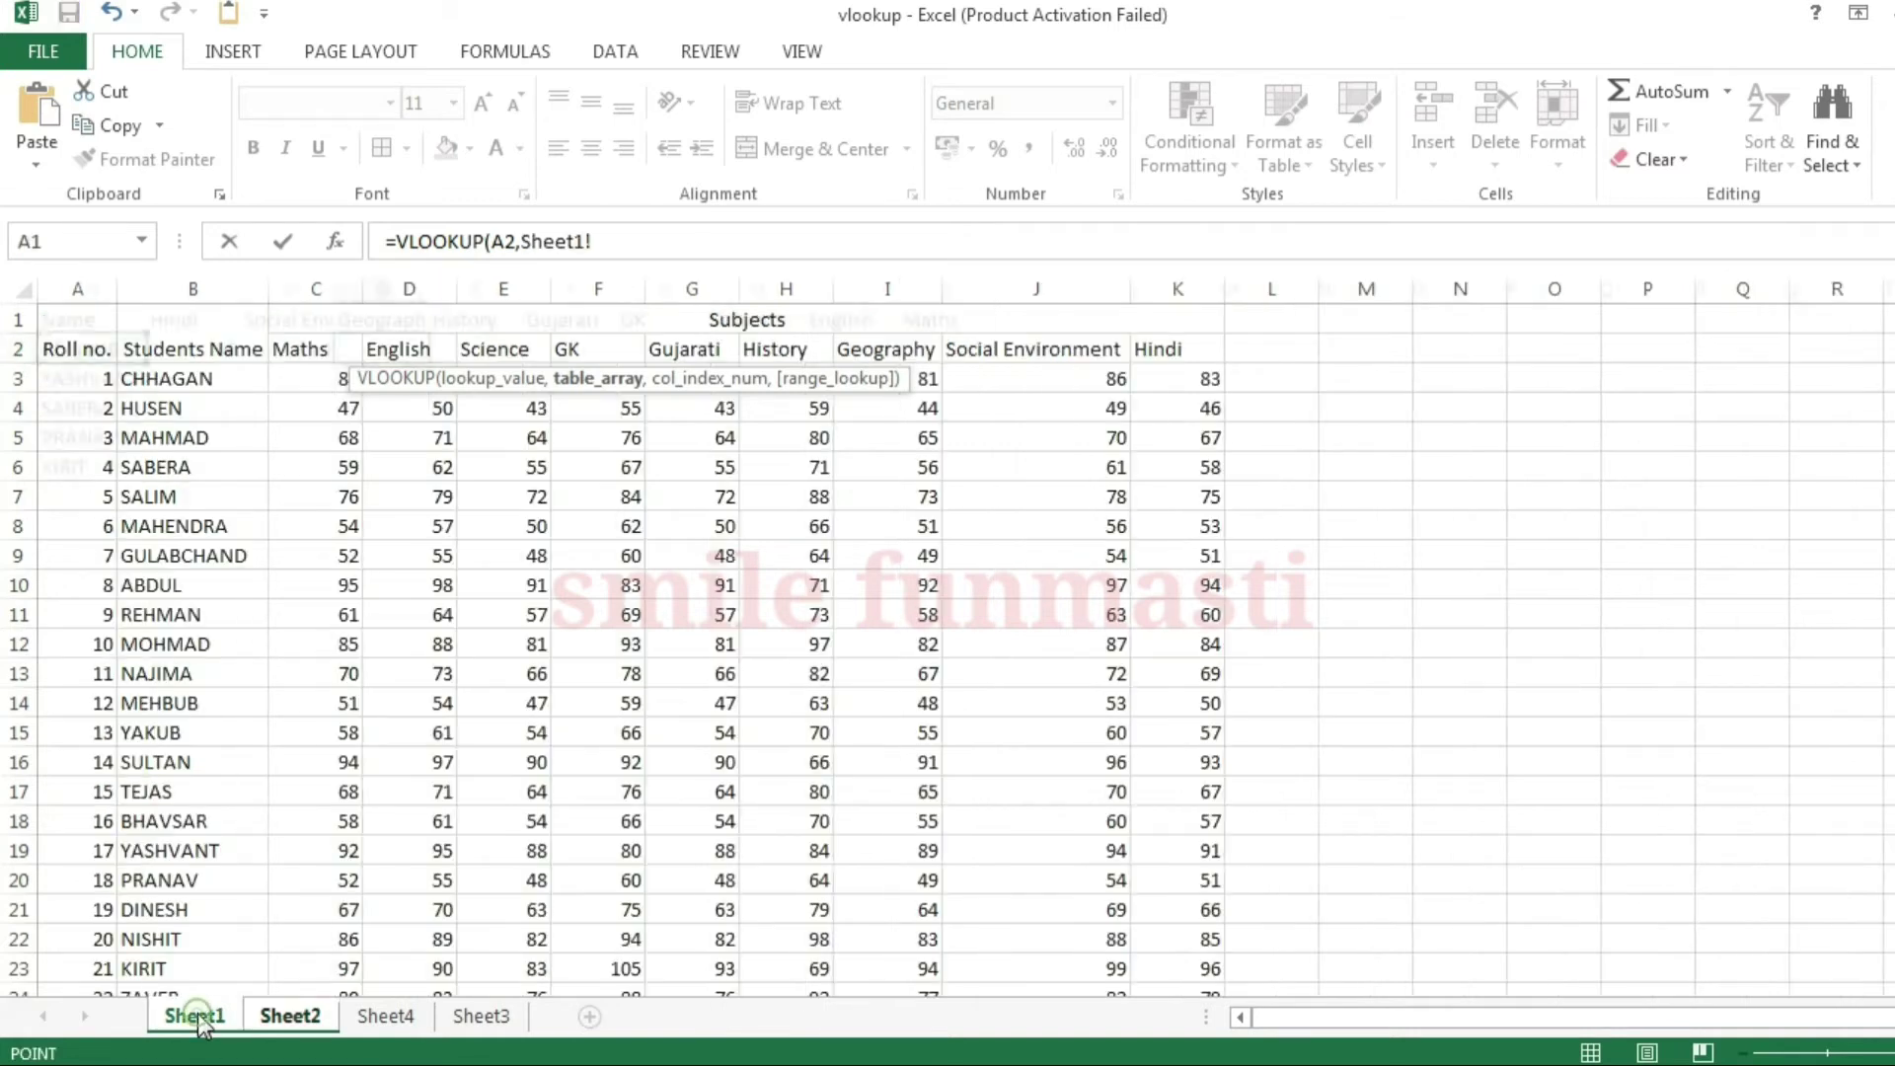
{"action": "left_click", "coordinate": [175, 378]}
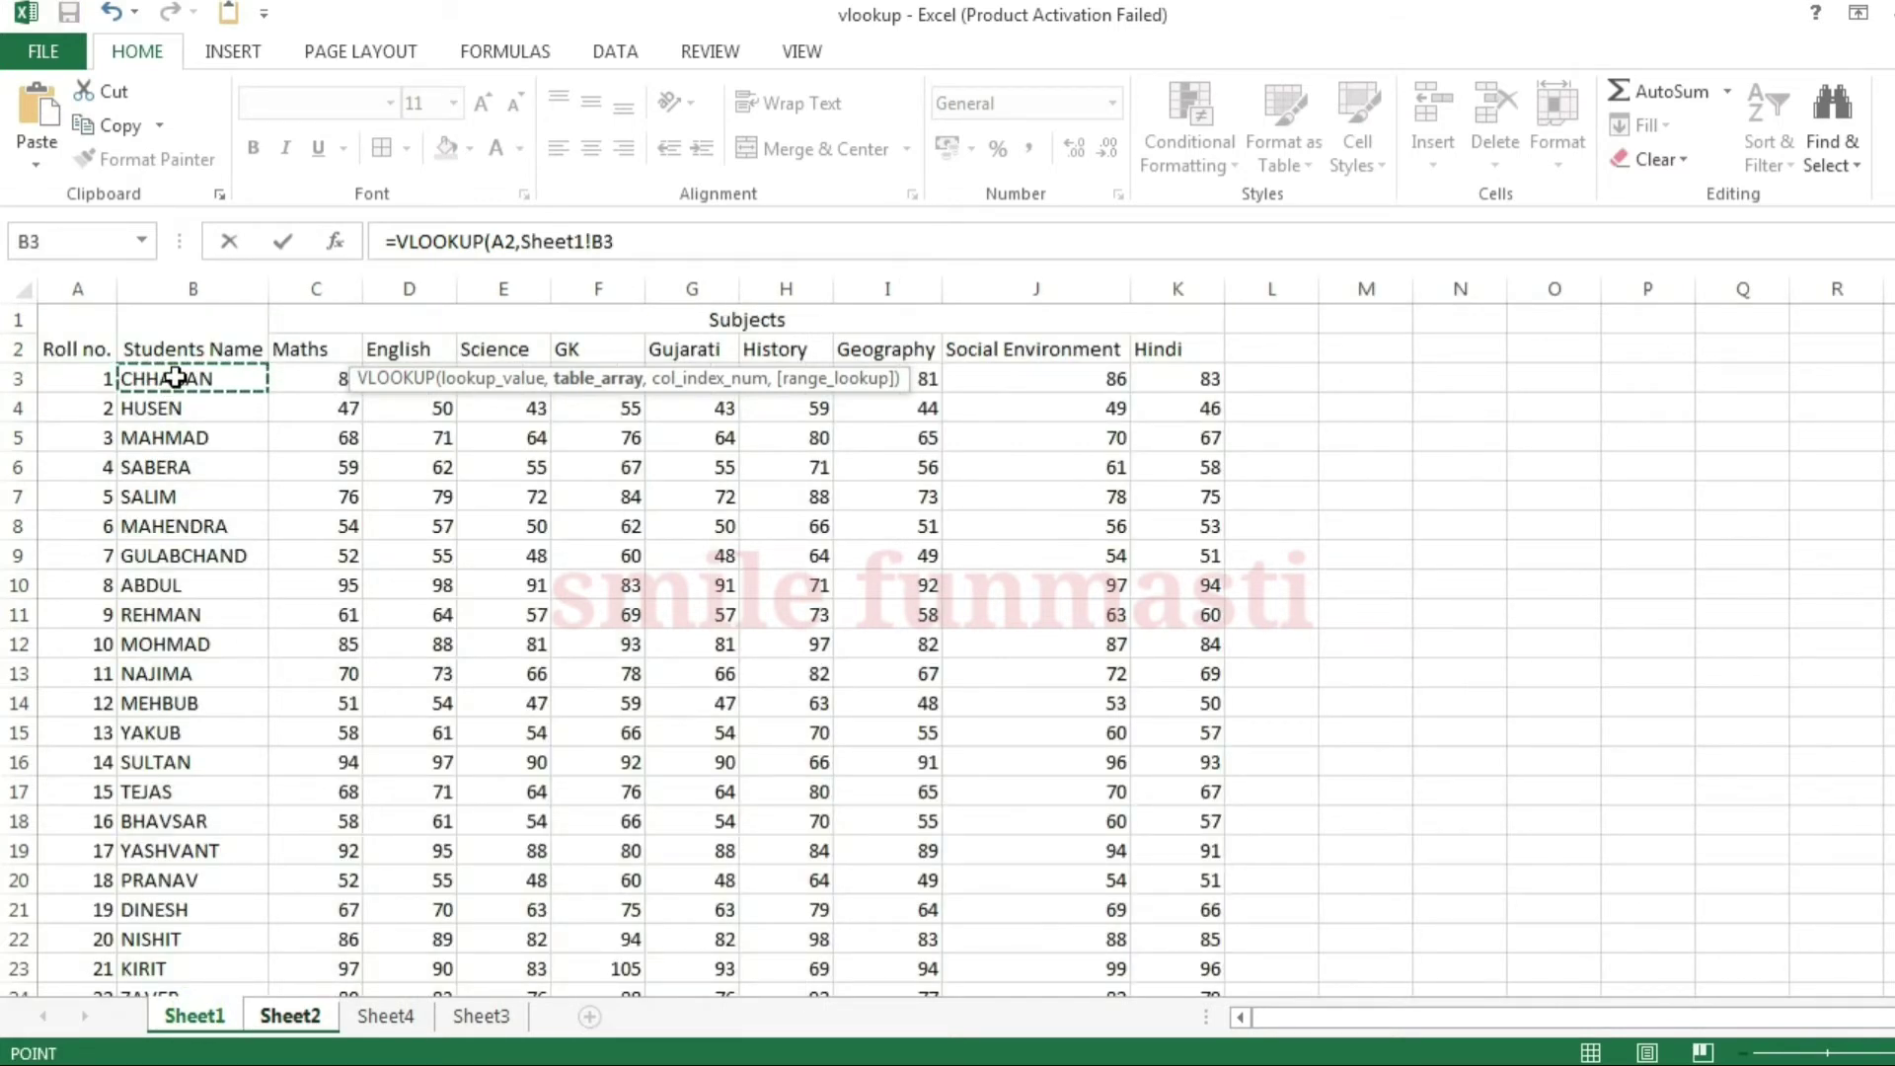
{"action": "key", "text": "ctrl+shift+Down"}
{"action": "key", "text": "ctrl+shift+Right"}
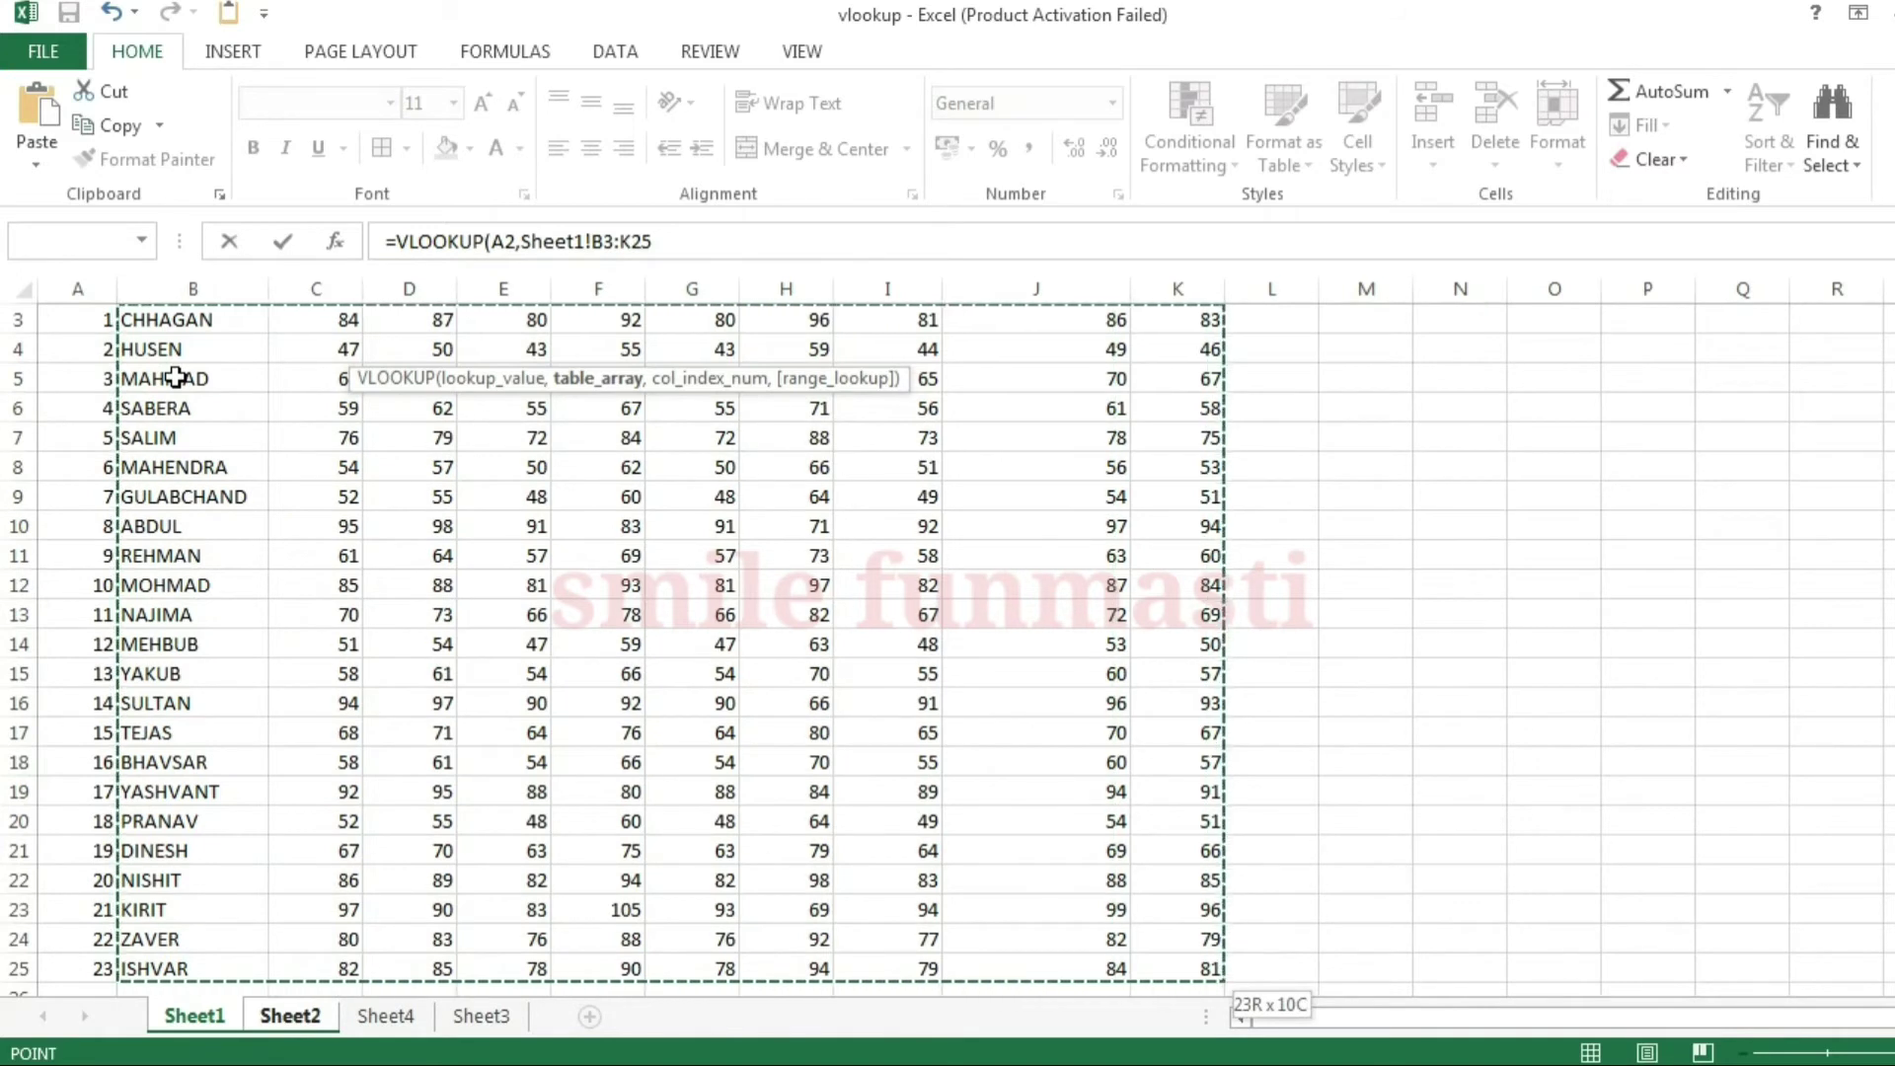
{"action": "type", "text": ","}
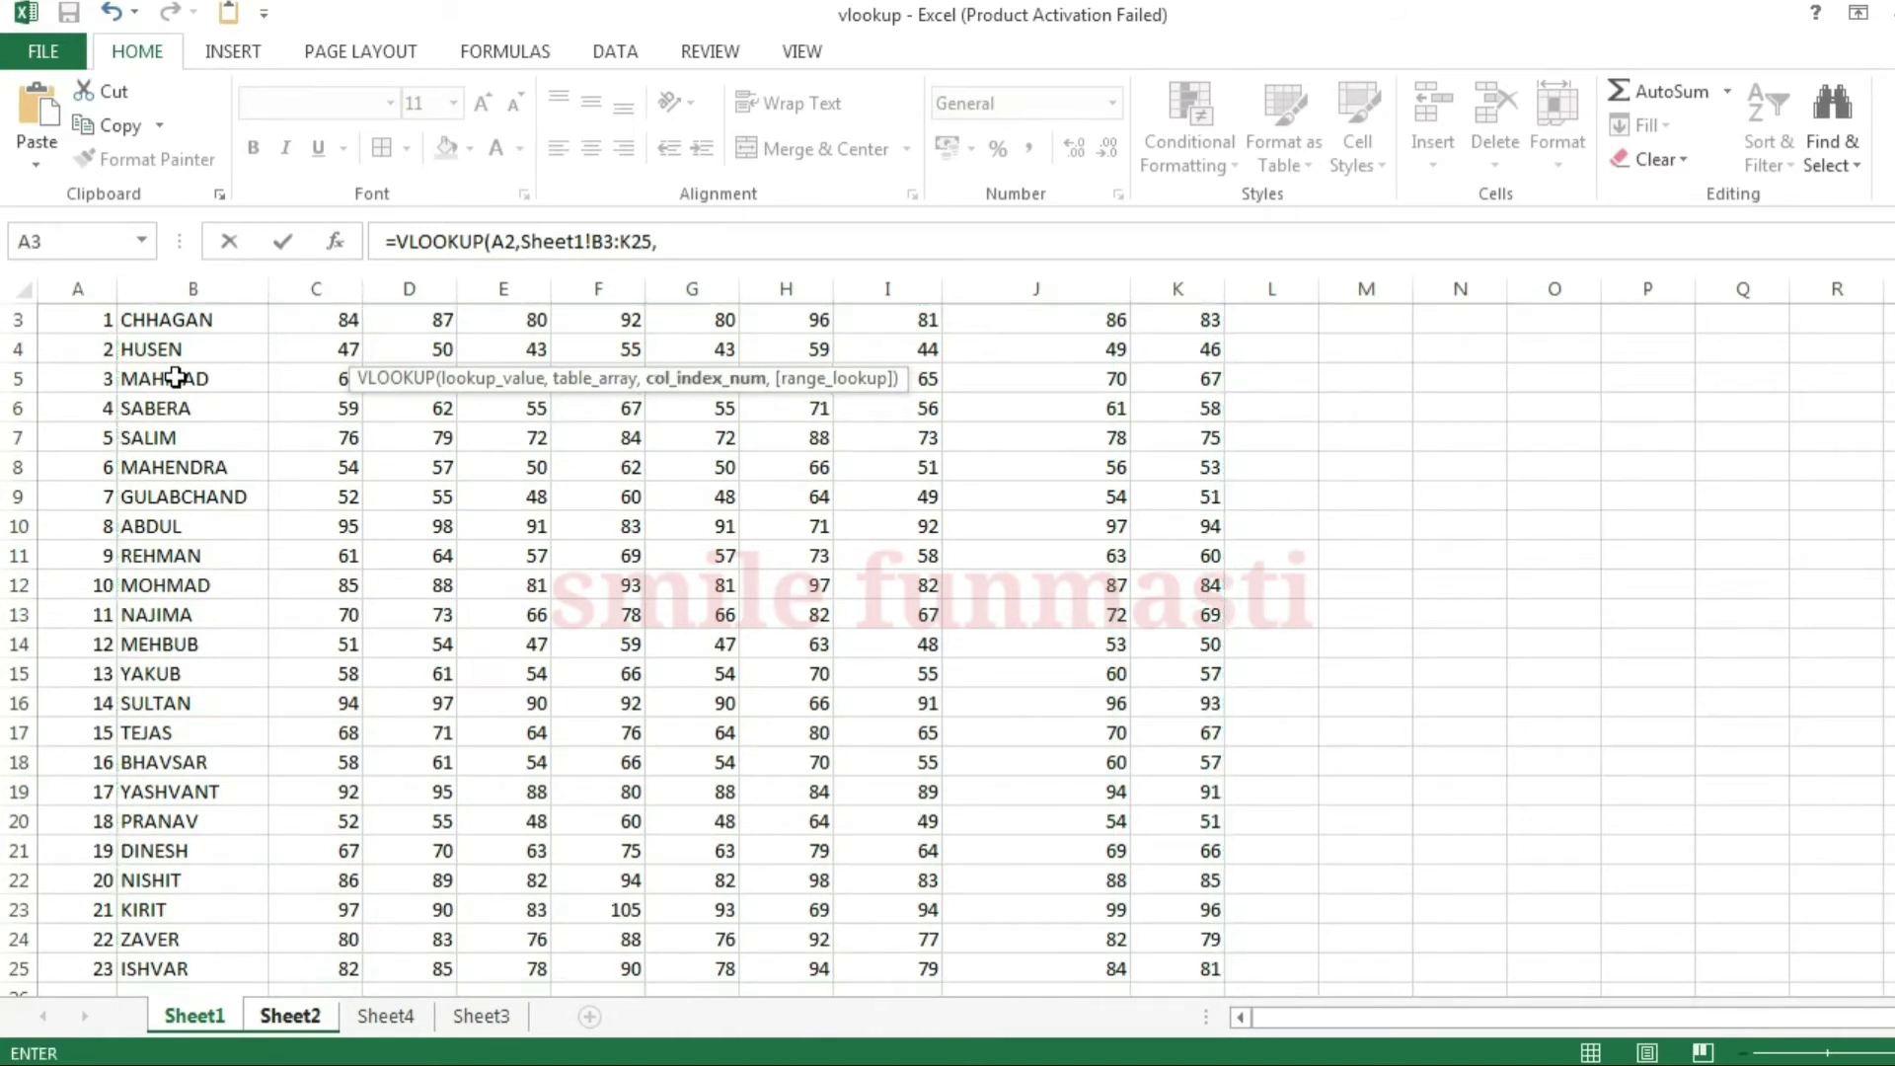
{"action": "type", "text": "7,"}
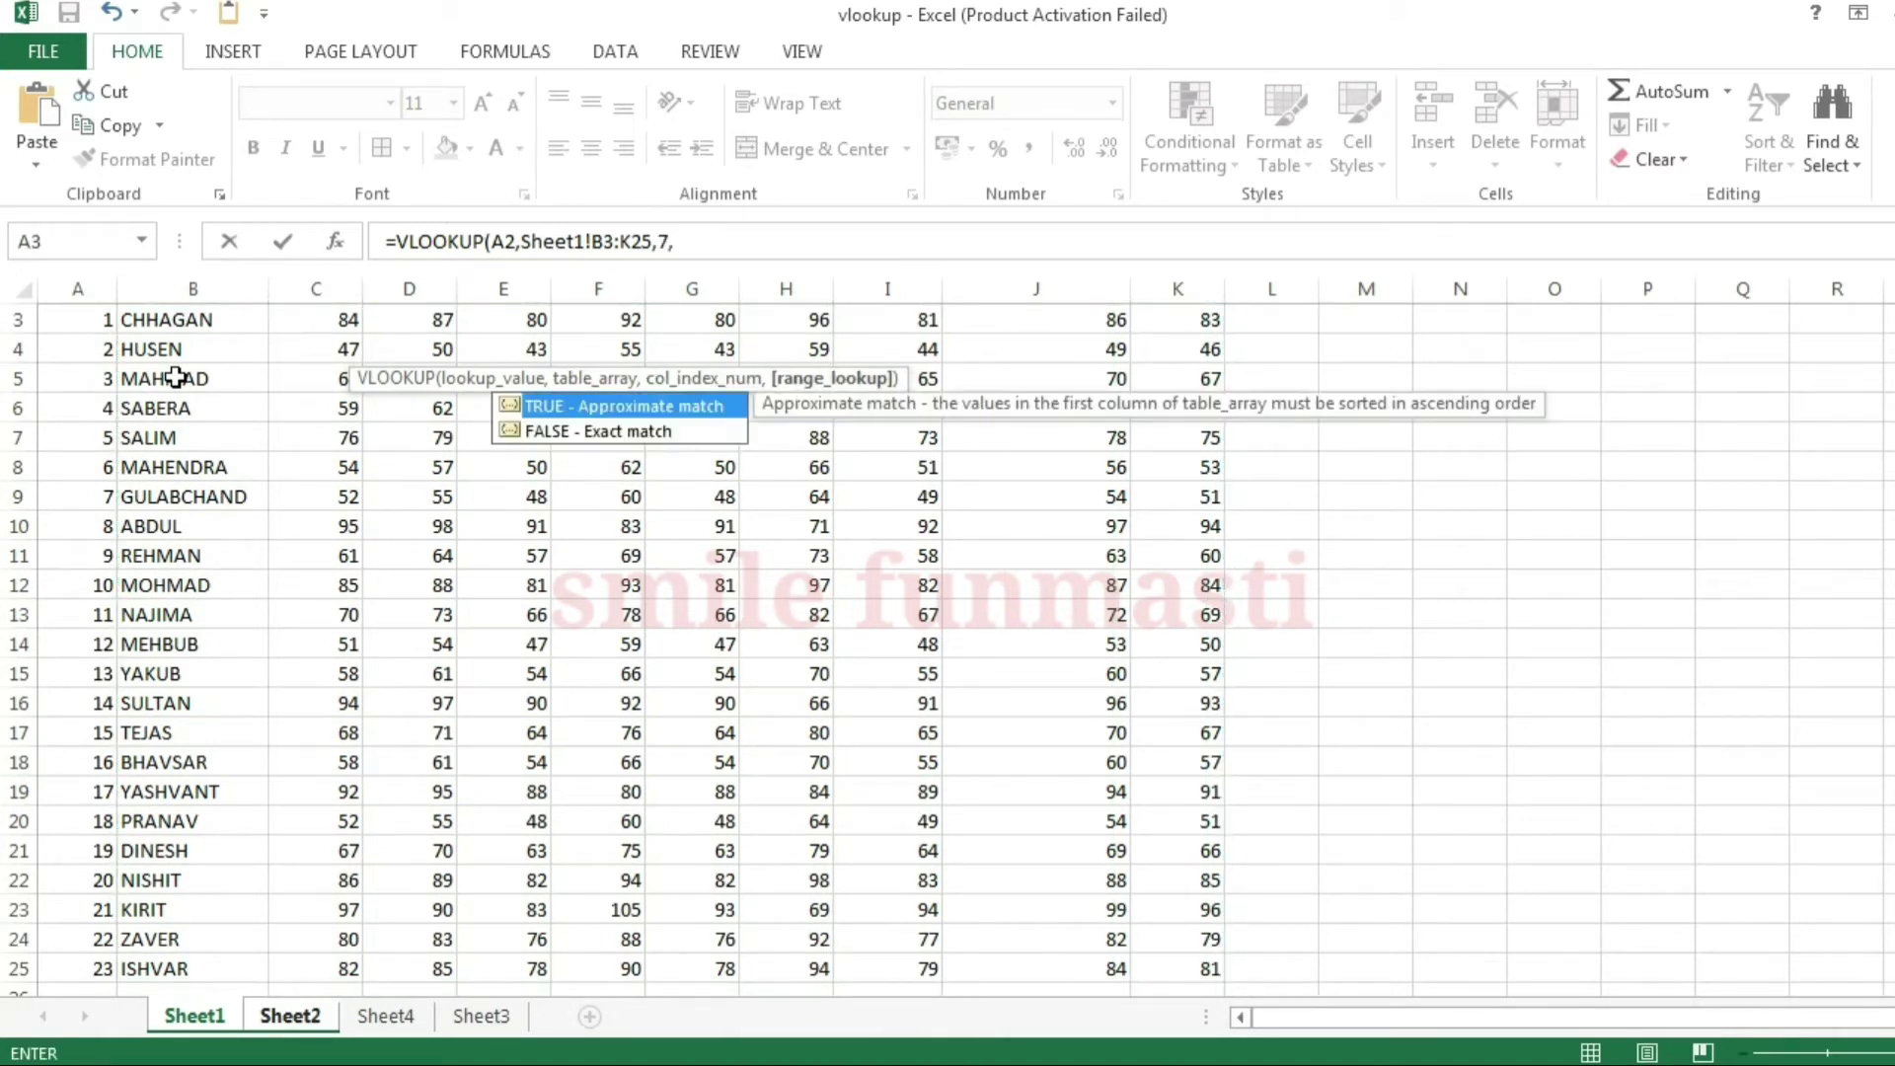
{"action": "double_click", "coordinate": [565, 432]}
{"action": "key", "text": "Return"}
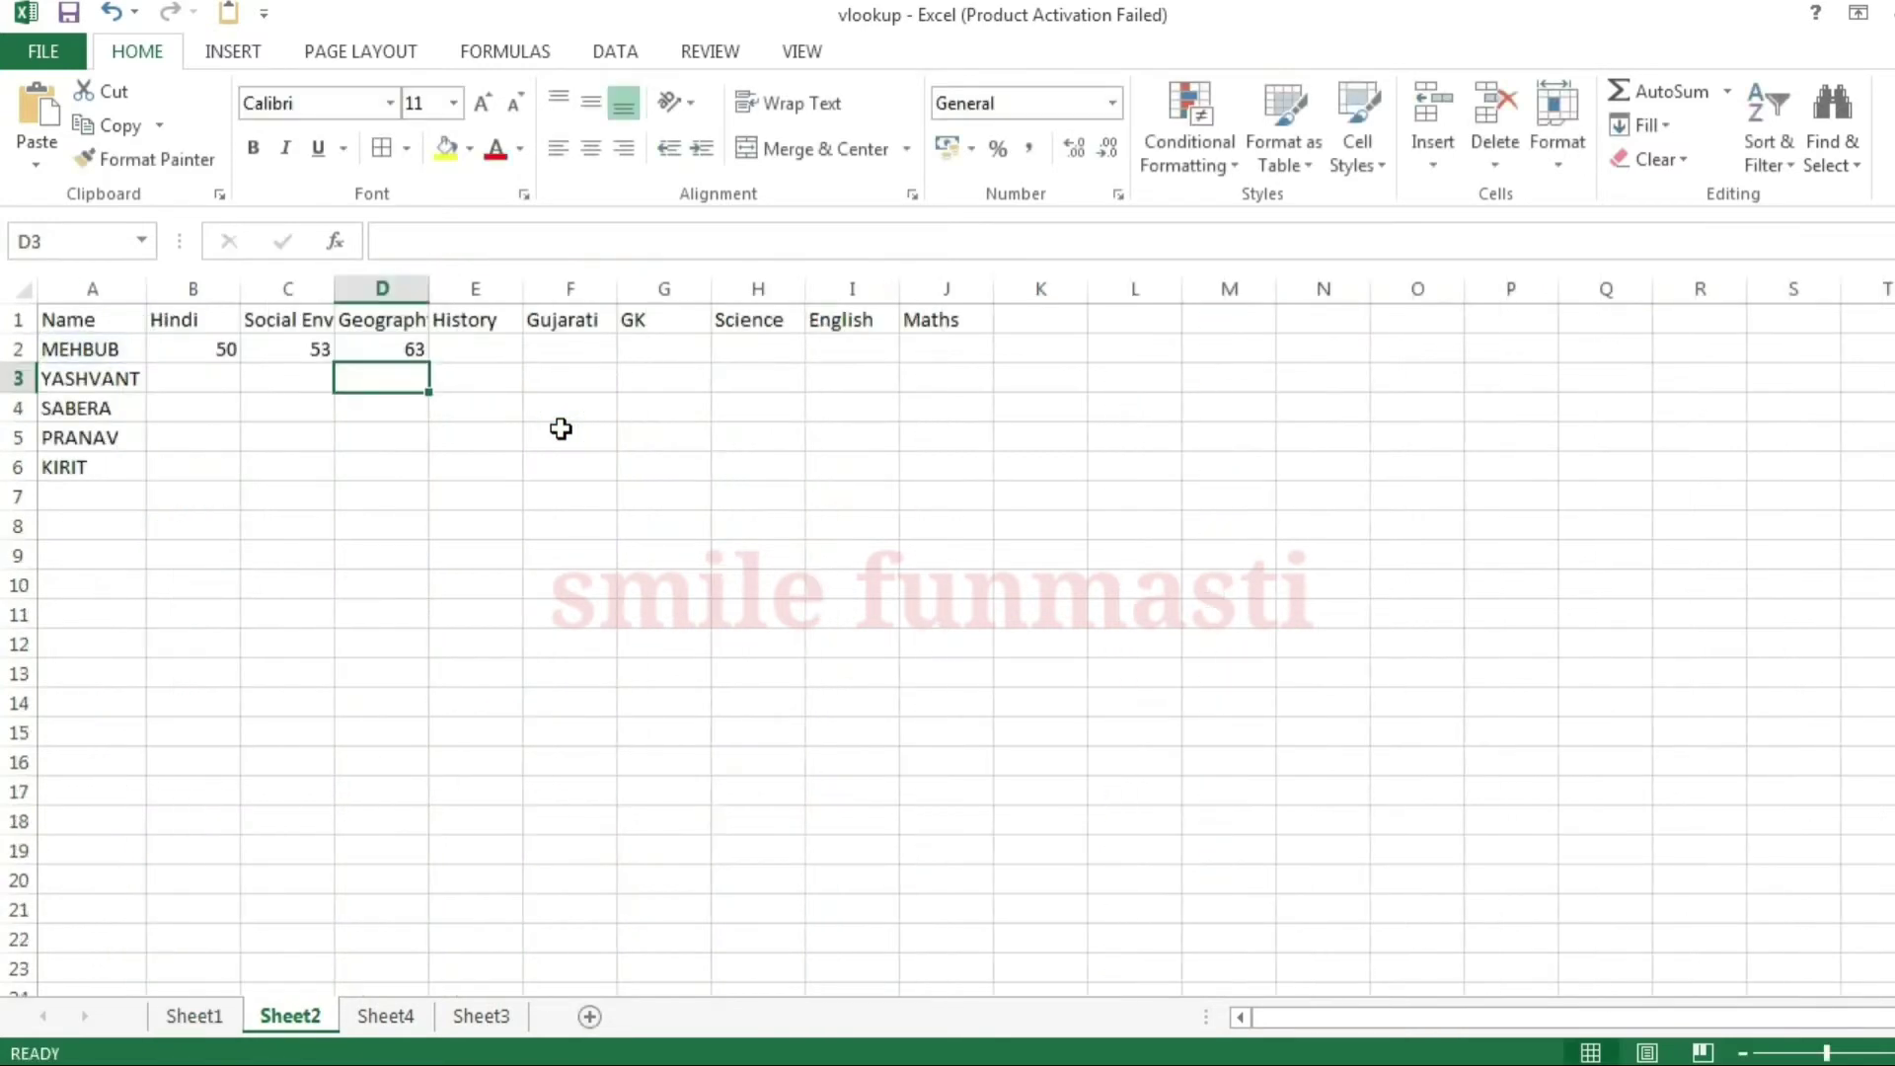
{"action": "key", "text": "Up"}
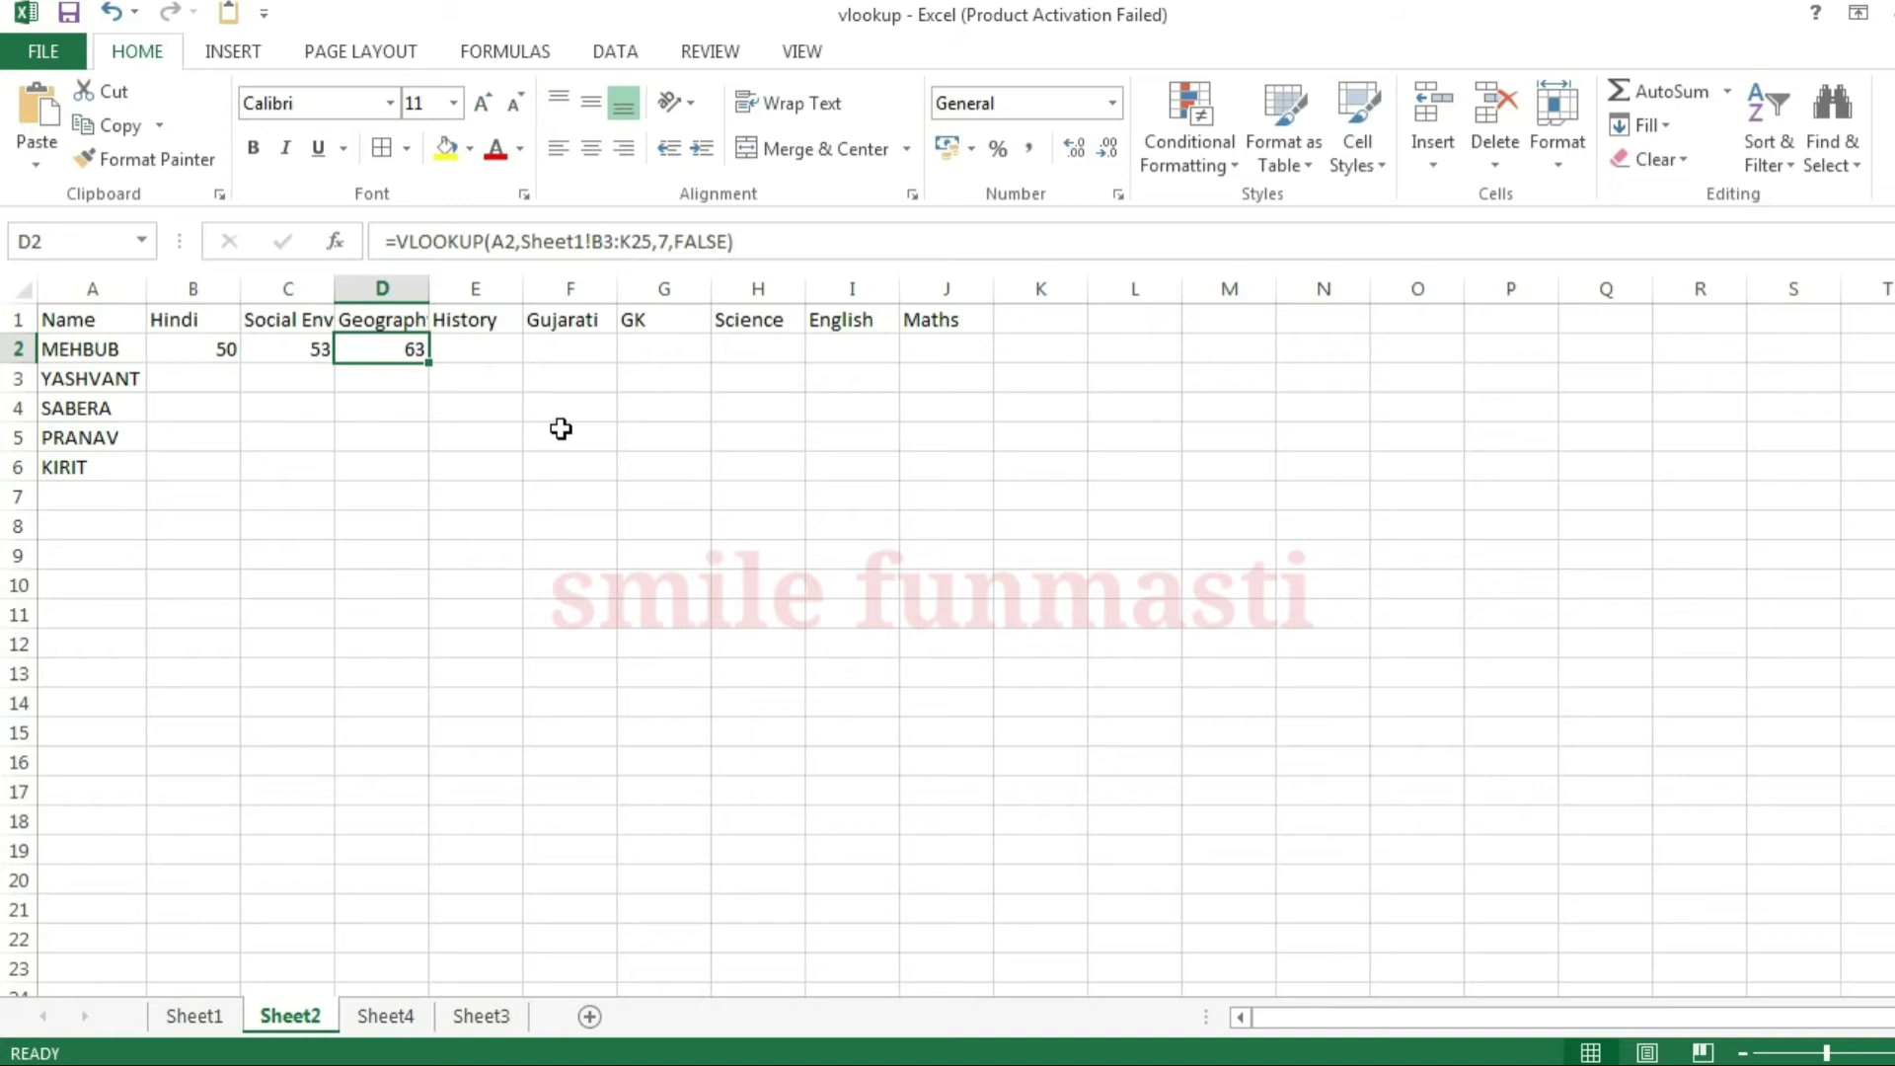
{"action": "left_click", "coordinate": [786, 241]}
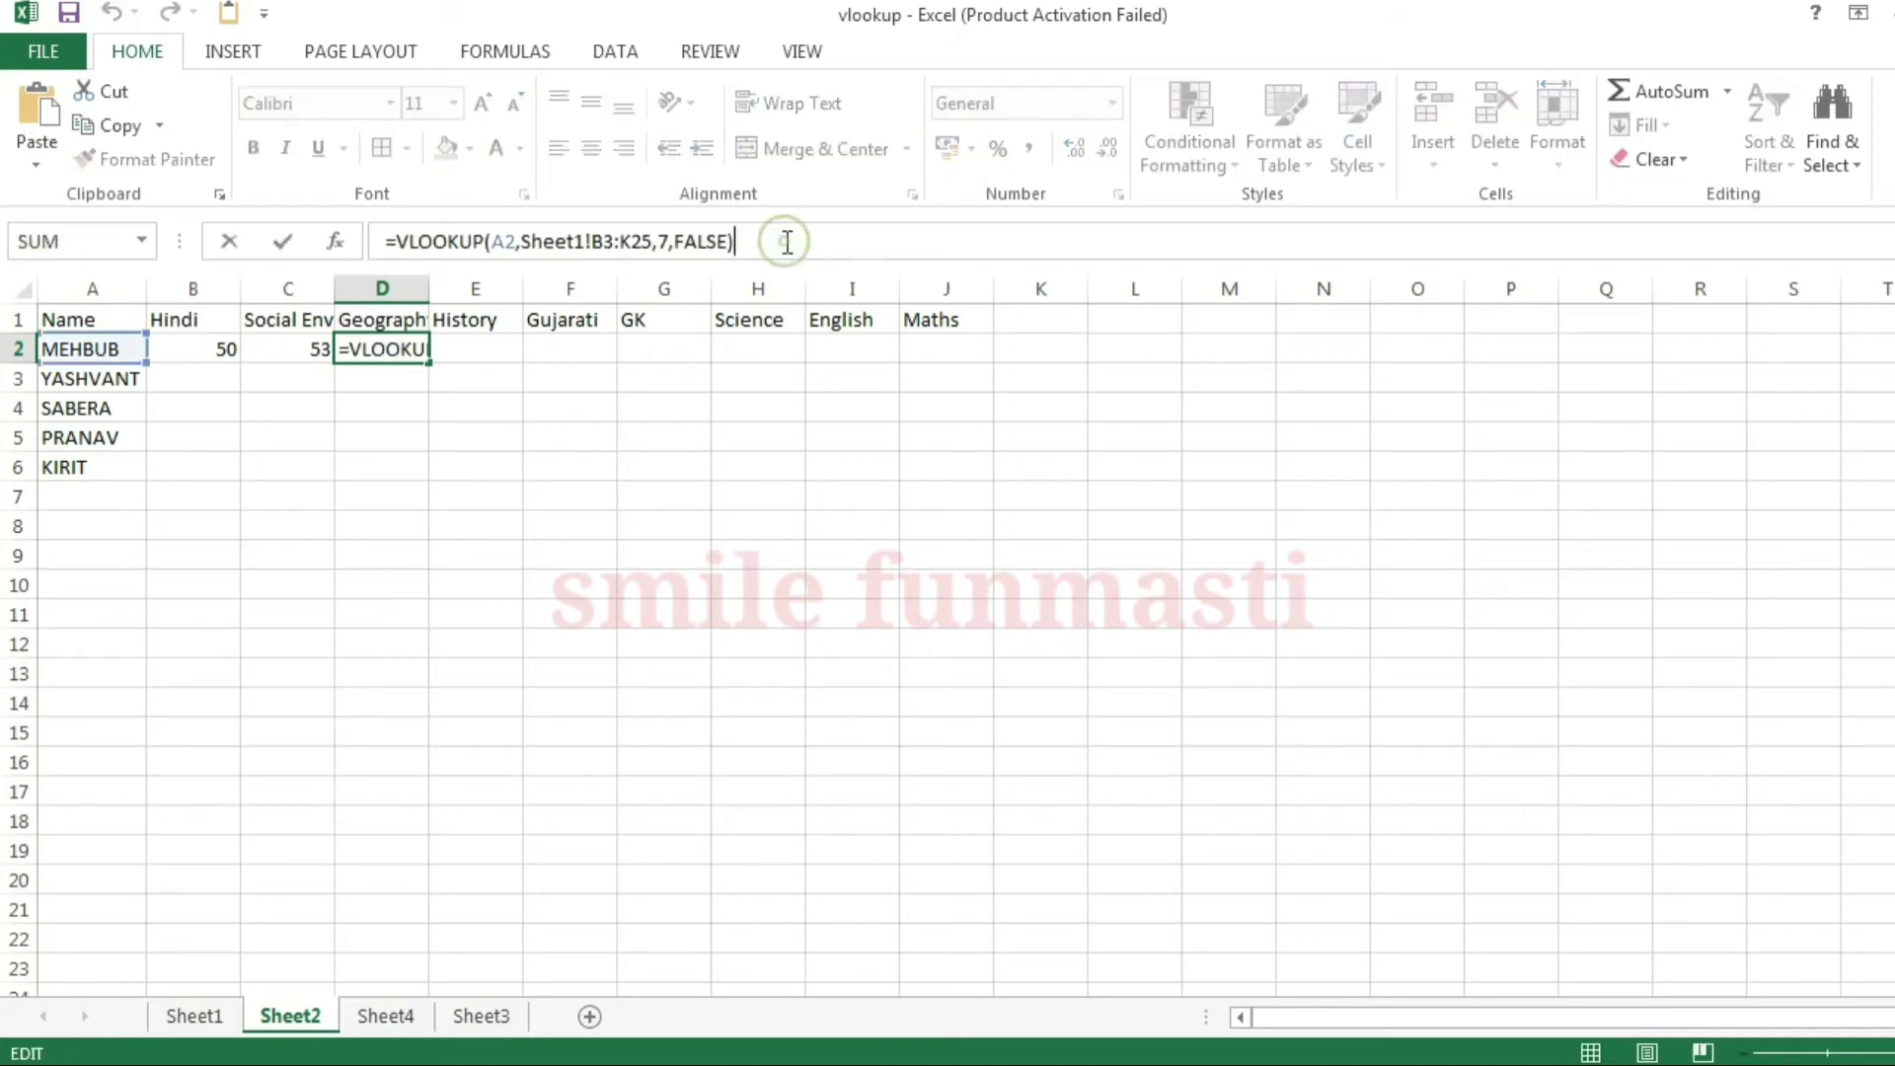
{"action": "key", "text": "Left"}
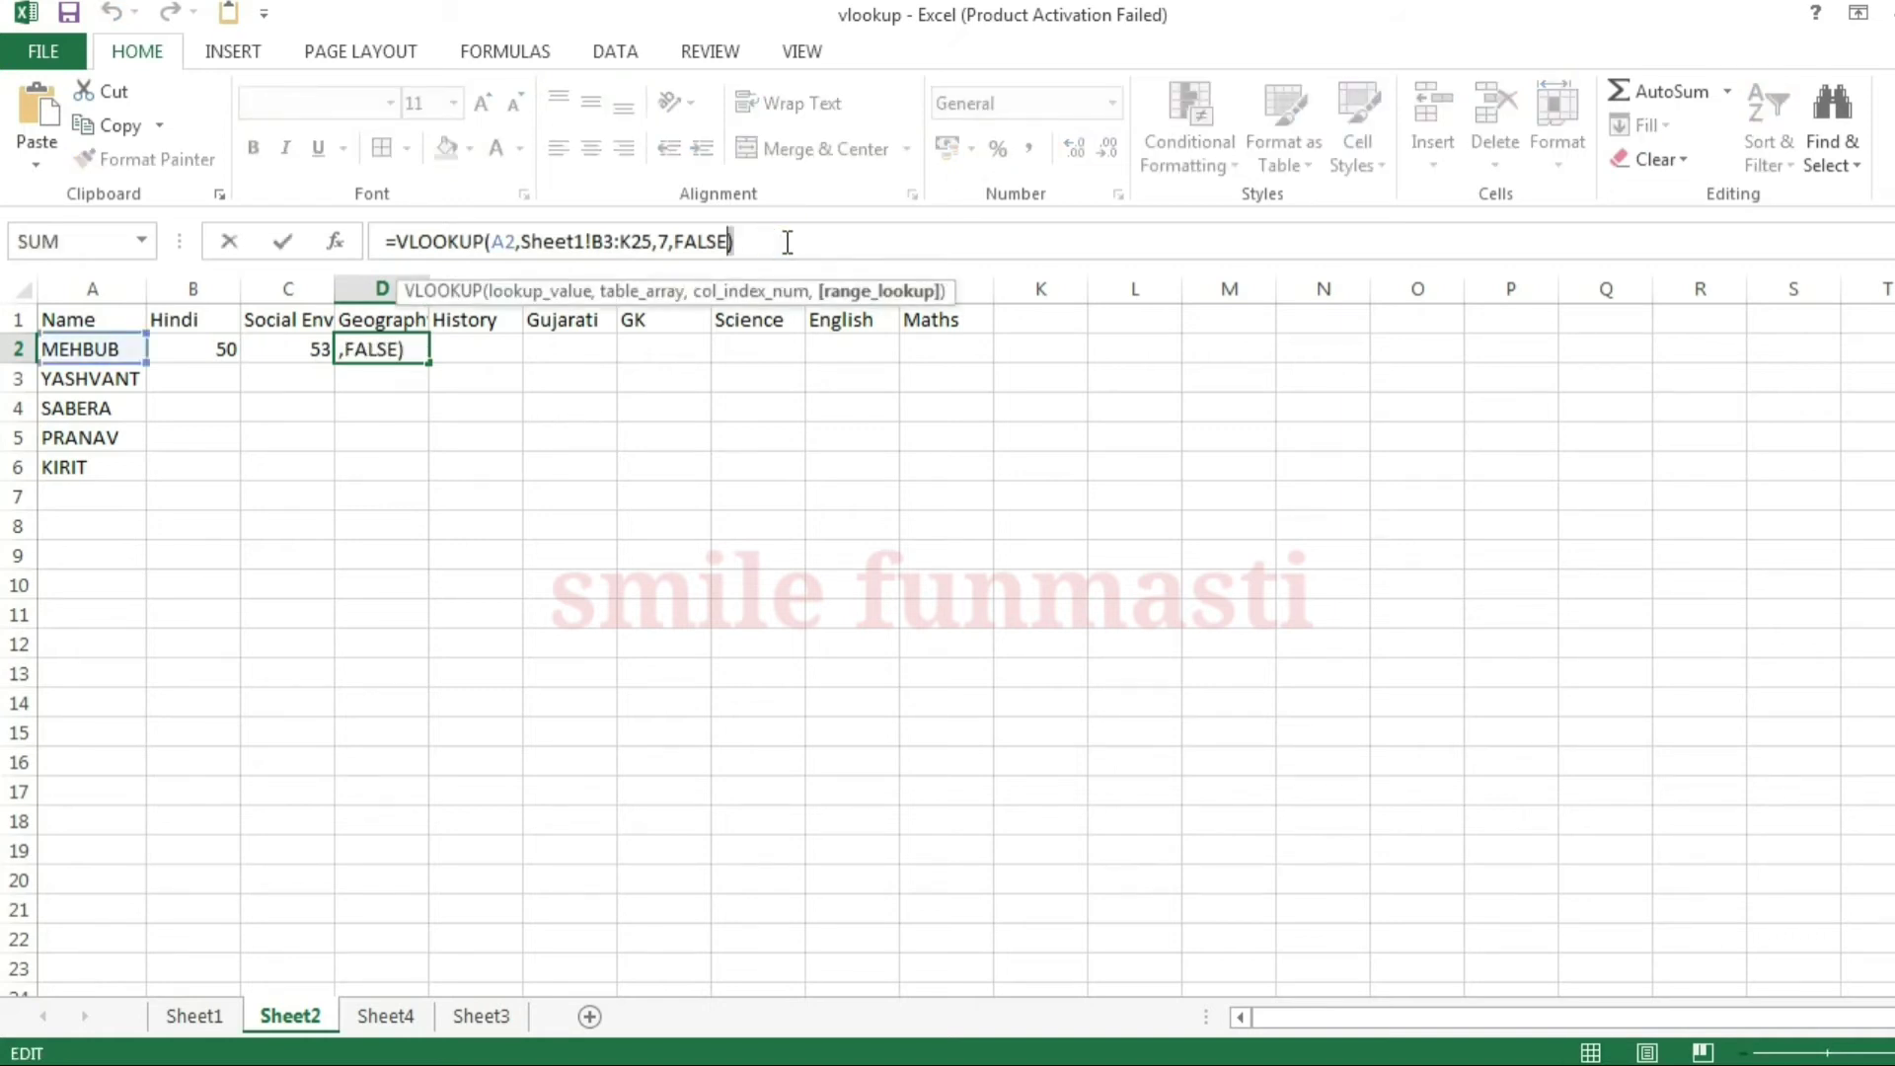
{"action": "key", "text": "shift+Left"}
{"action": "key", "text": "shift+Left"}
{"action": "key", "text": "shift+Left"}
{"action": "key", "text": "shift+Left"}
{"action": "key", "text": "shift+Left"}
{"action": "key", "text": "shift+Left"}
{"action": "key", "text": "shift+Left"}
{"action": "key", "text": "shift+Left"}
{"action": "key", "text": "shift+Left"}
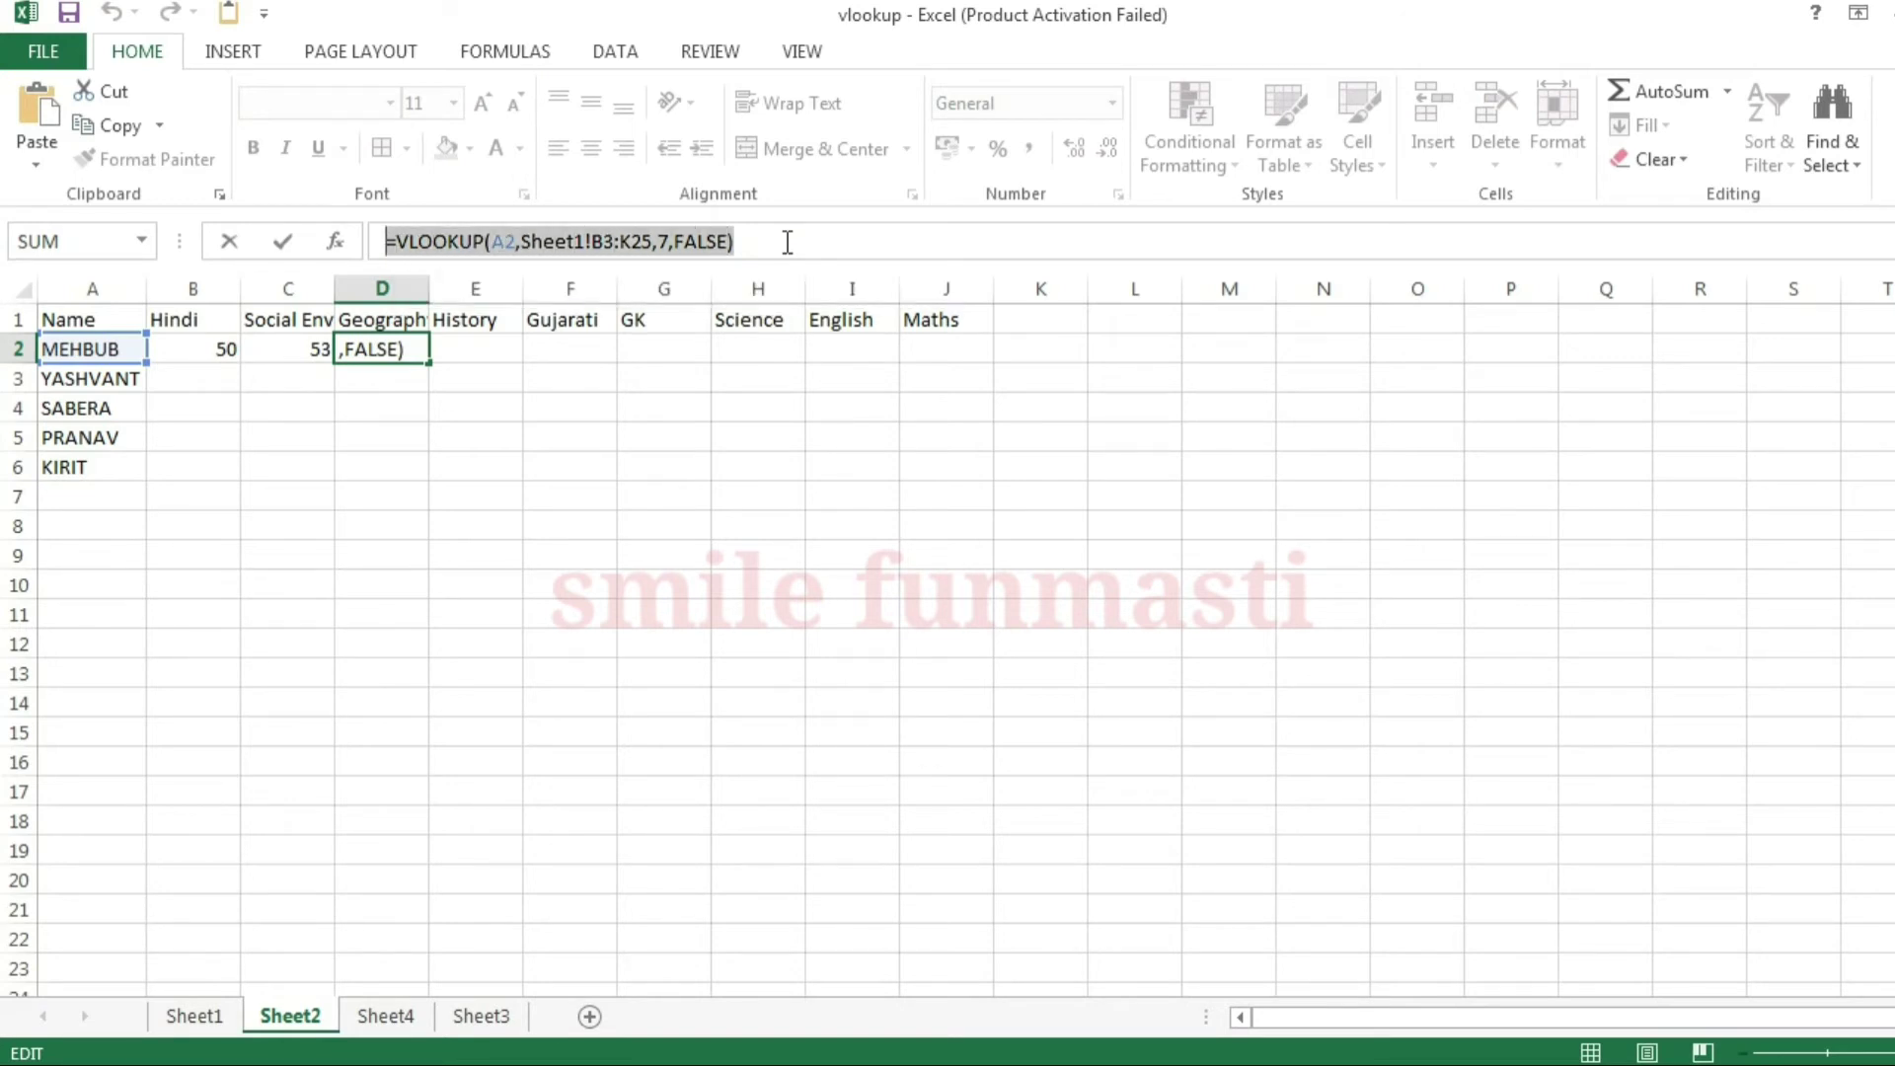
{"action": "key", "text": "Tab"}
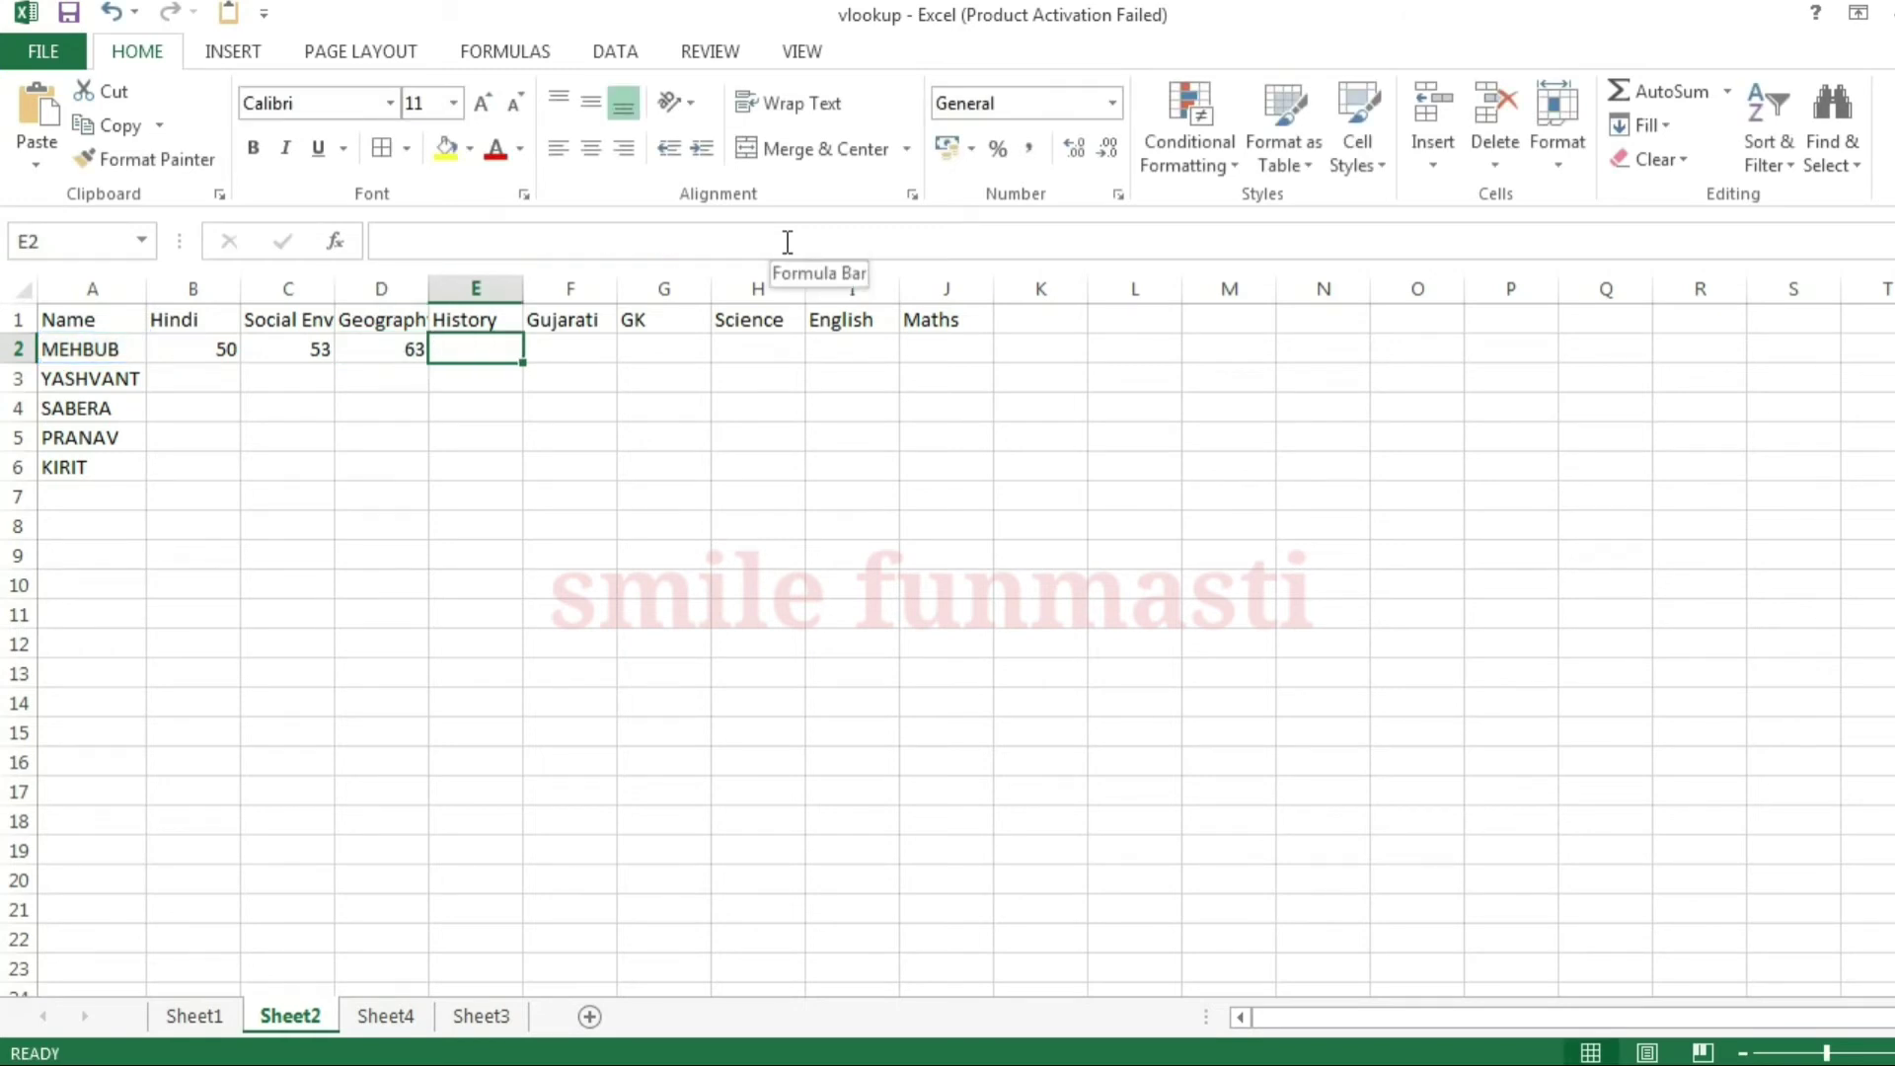
- Enter the VLOOKUP in E2 with column index 6, giving History 47
{"action": "left_click", "coordinate": [602, 235]}
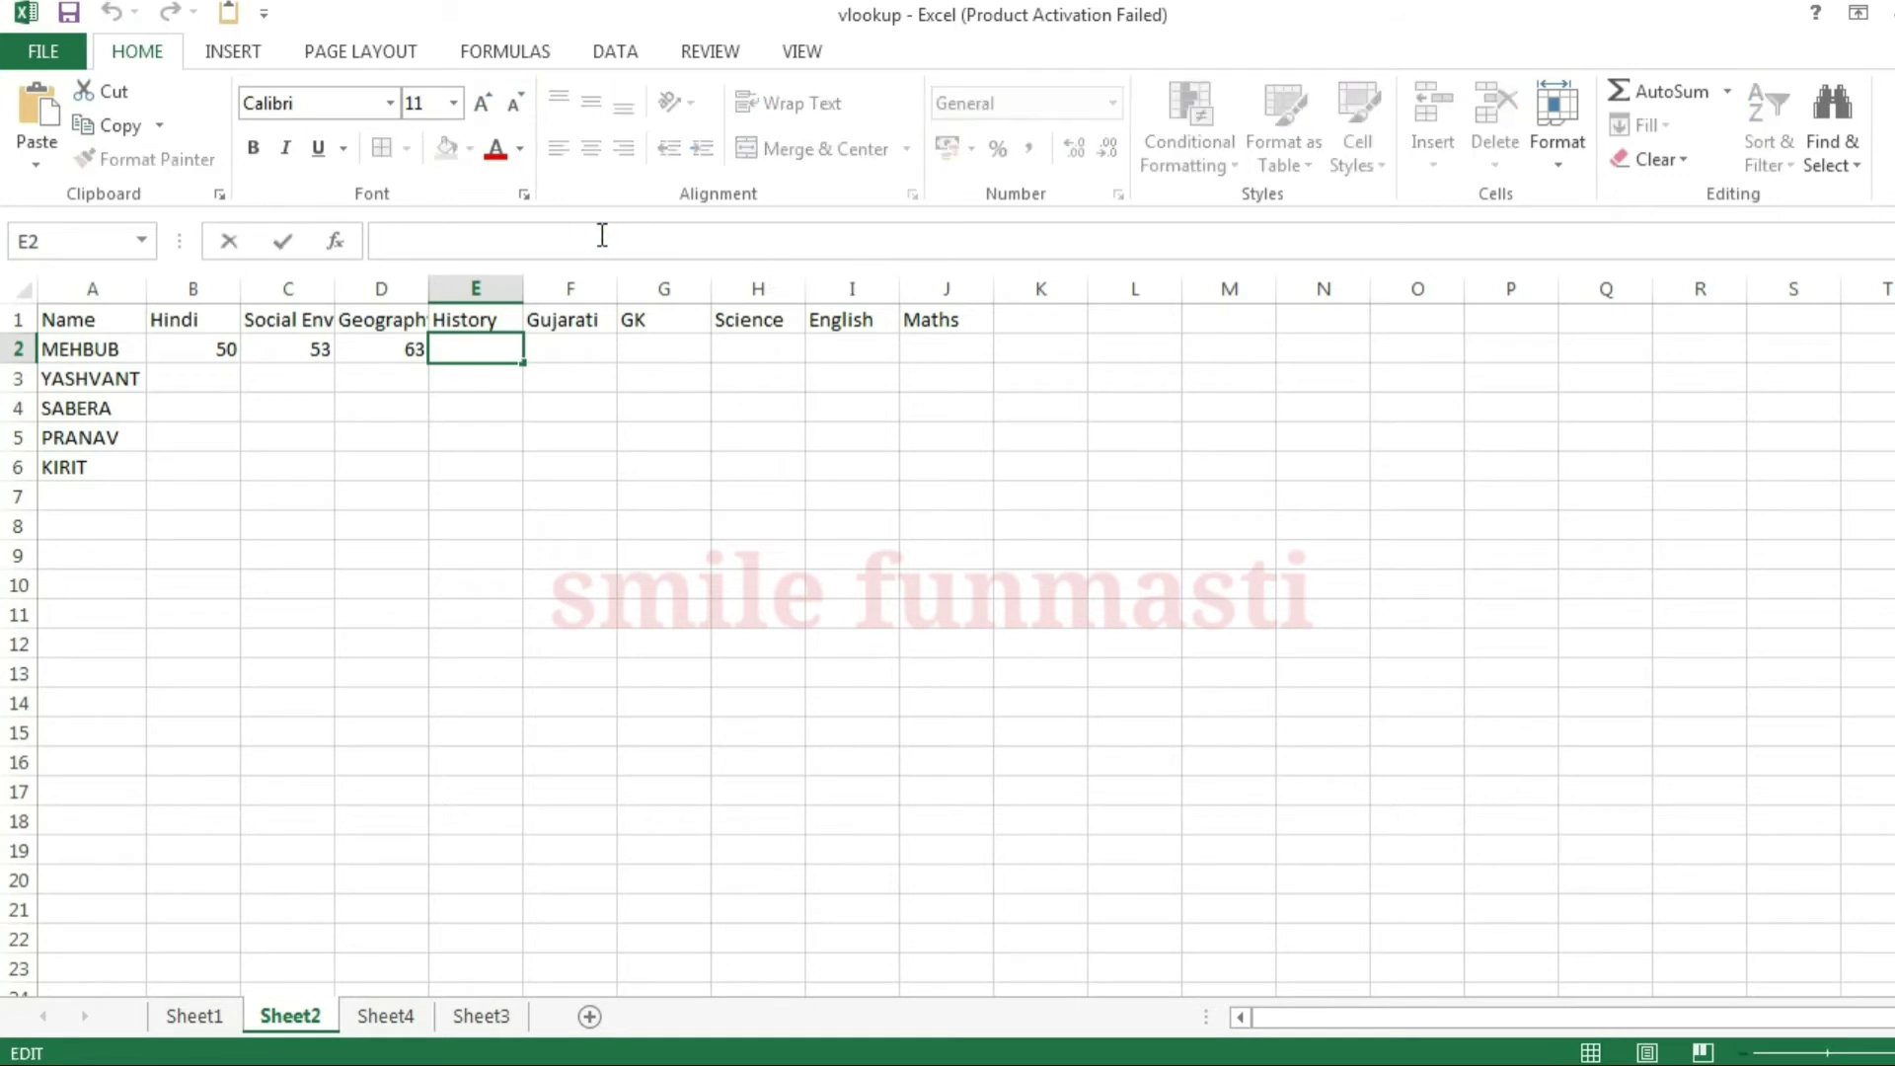
{"action": "type", "text": "=VLOOKUP(A2,Sheet1!B3:K25,7,FALSE)"}
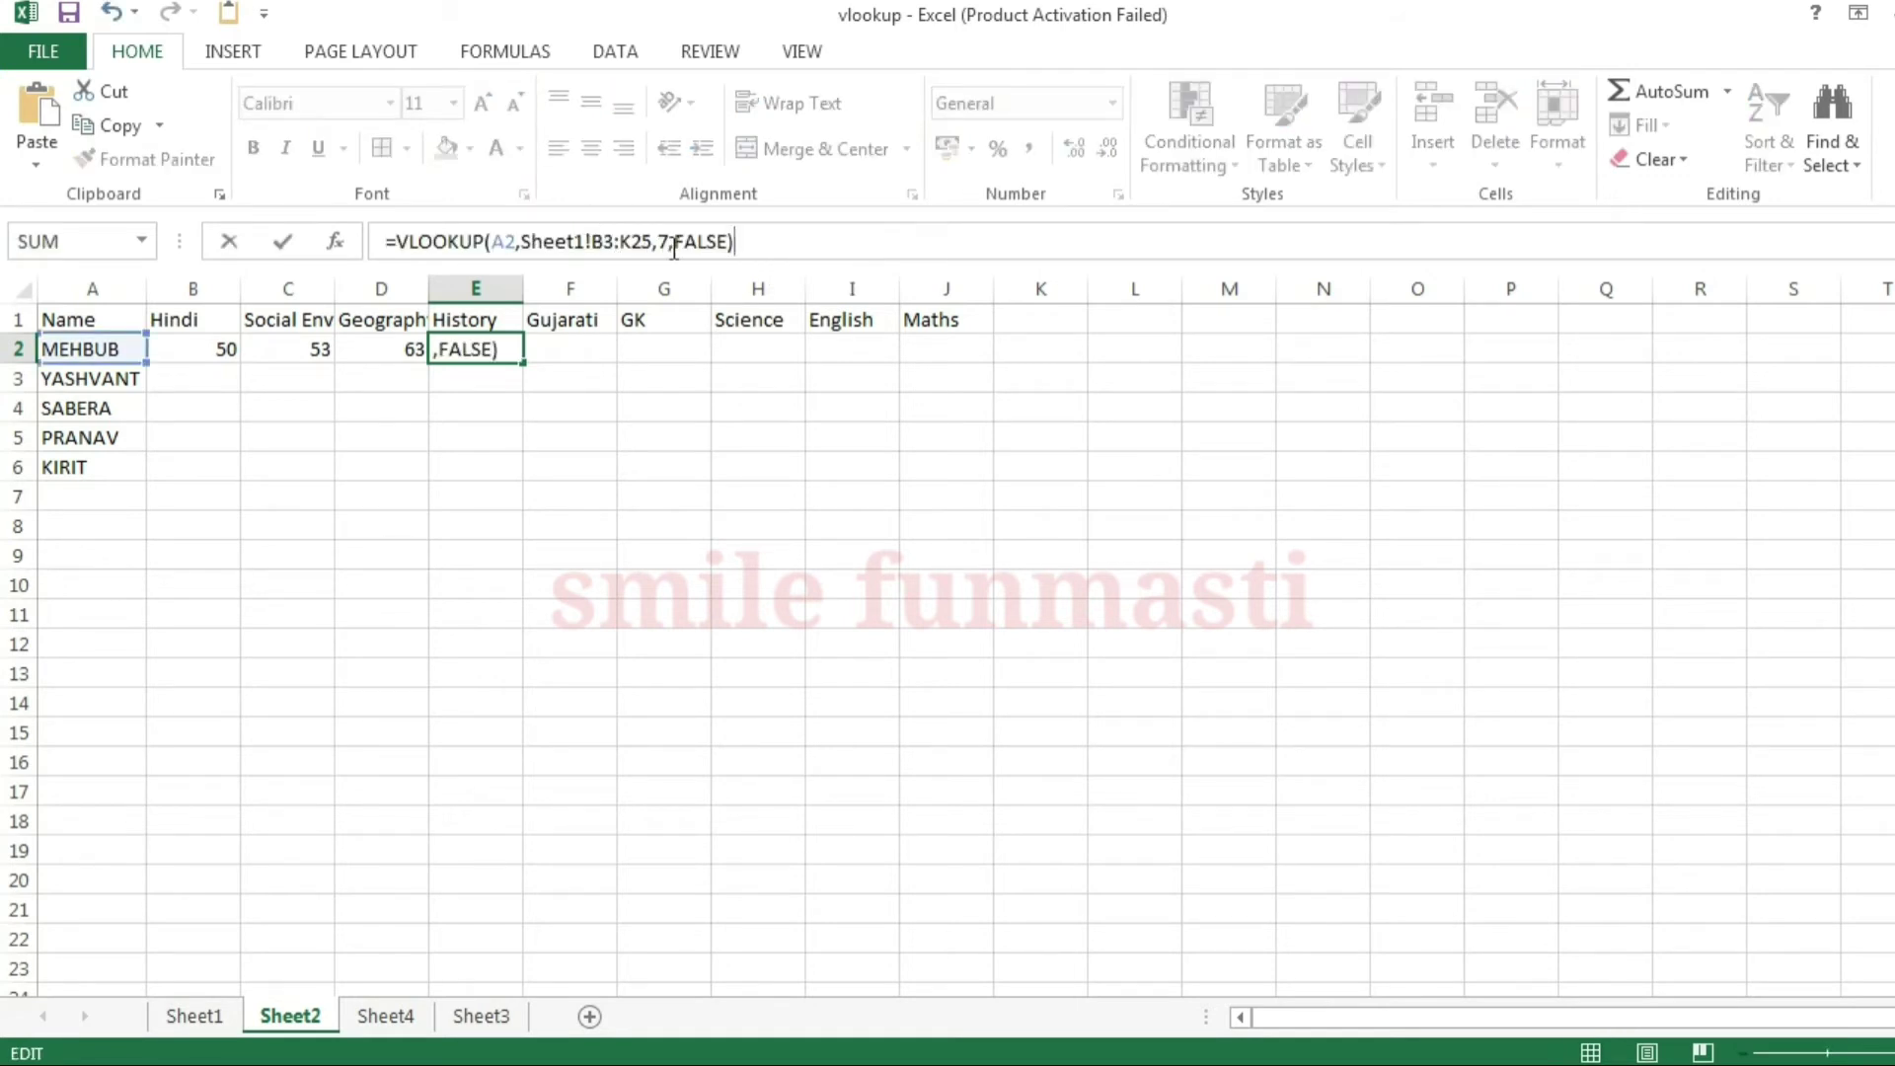
{"action": "left_click", "coordinate": [667, 242]}
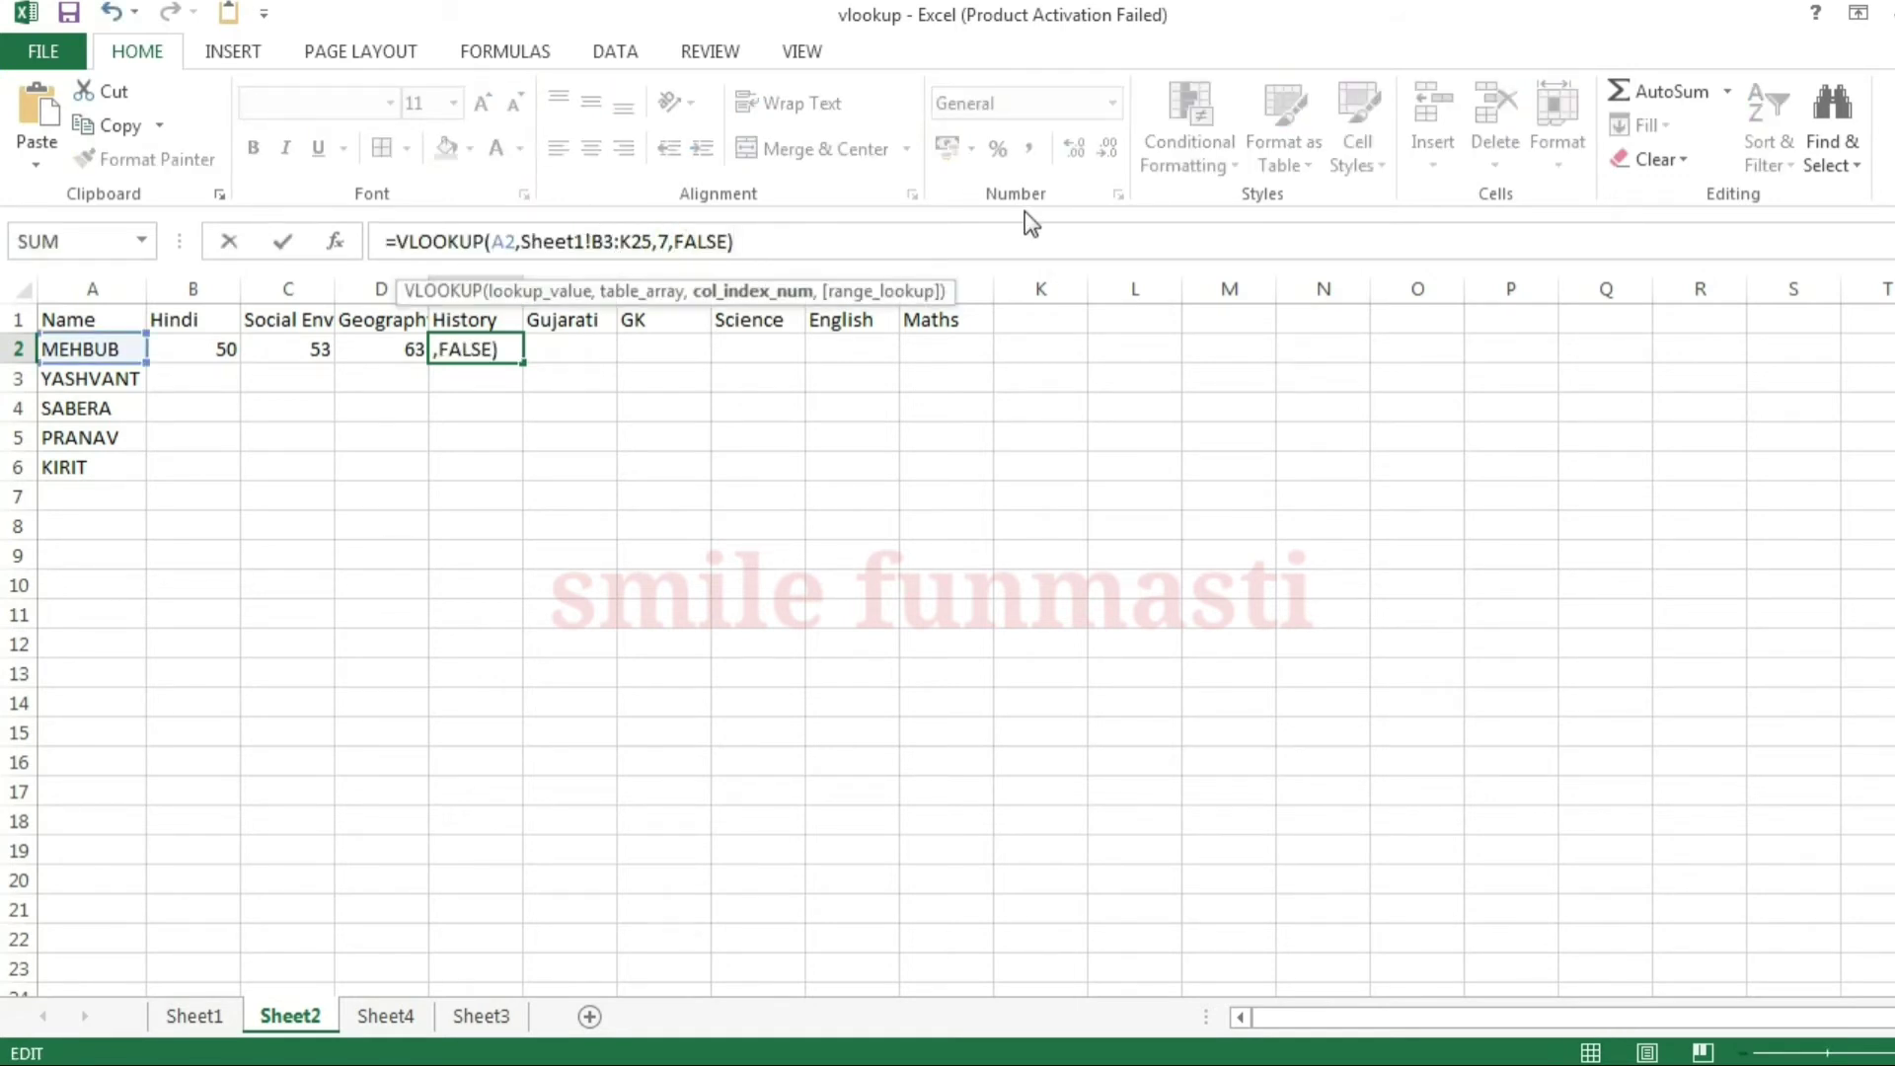
{"action": "key", "text": "BackSpace"}
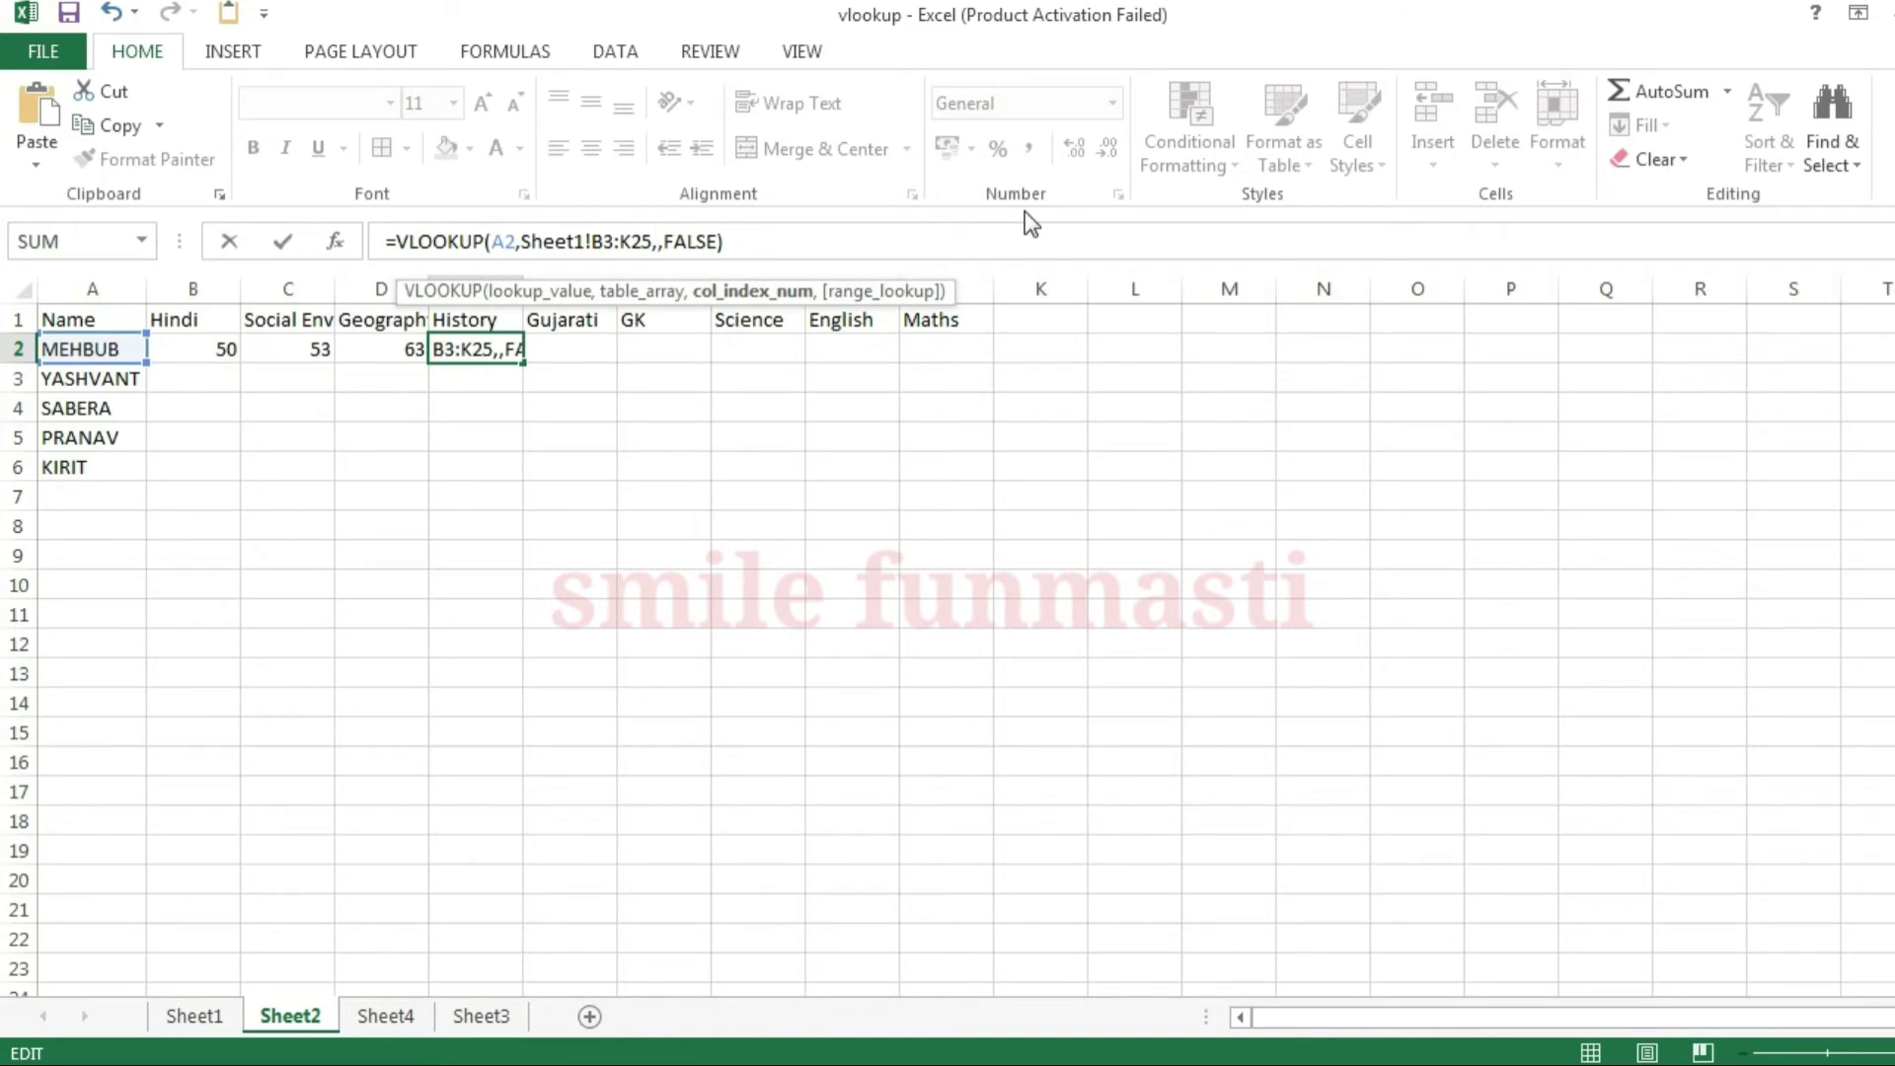
{"action": "type", "text": "6"}
{"action": "key", "text": "Tab"}
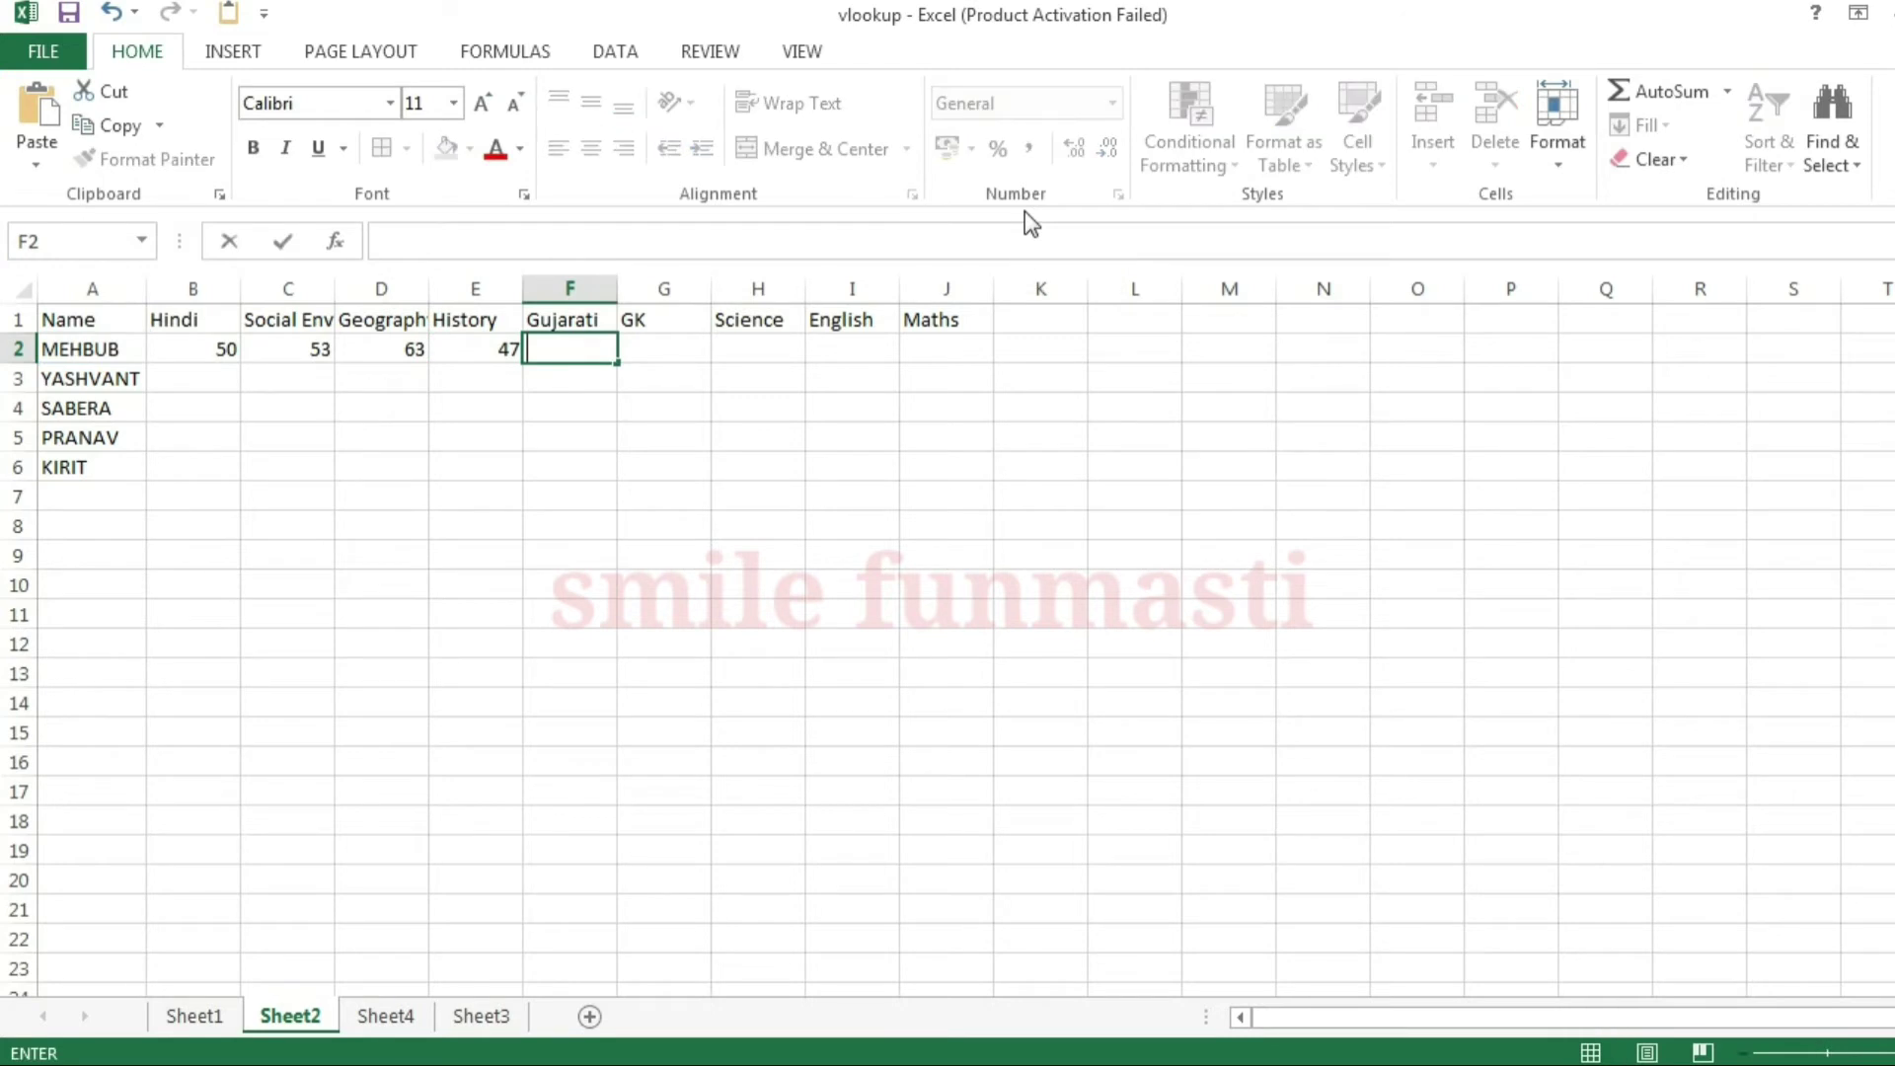
- Paste the lookup formula into F2 for the Gujarati mark 59
{"action": "type", "text": "=VLOOKUP(A2,Sheet1!B3:K25,7,FALSE)"}
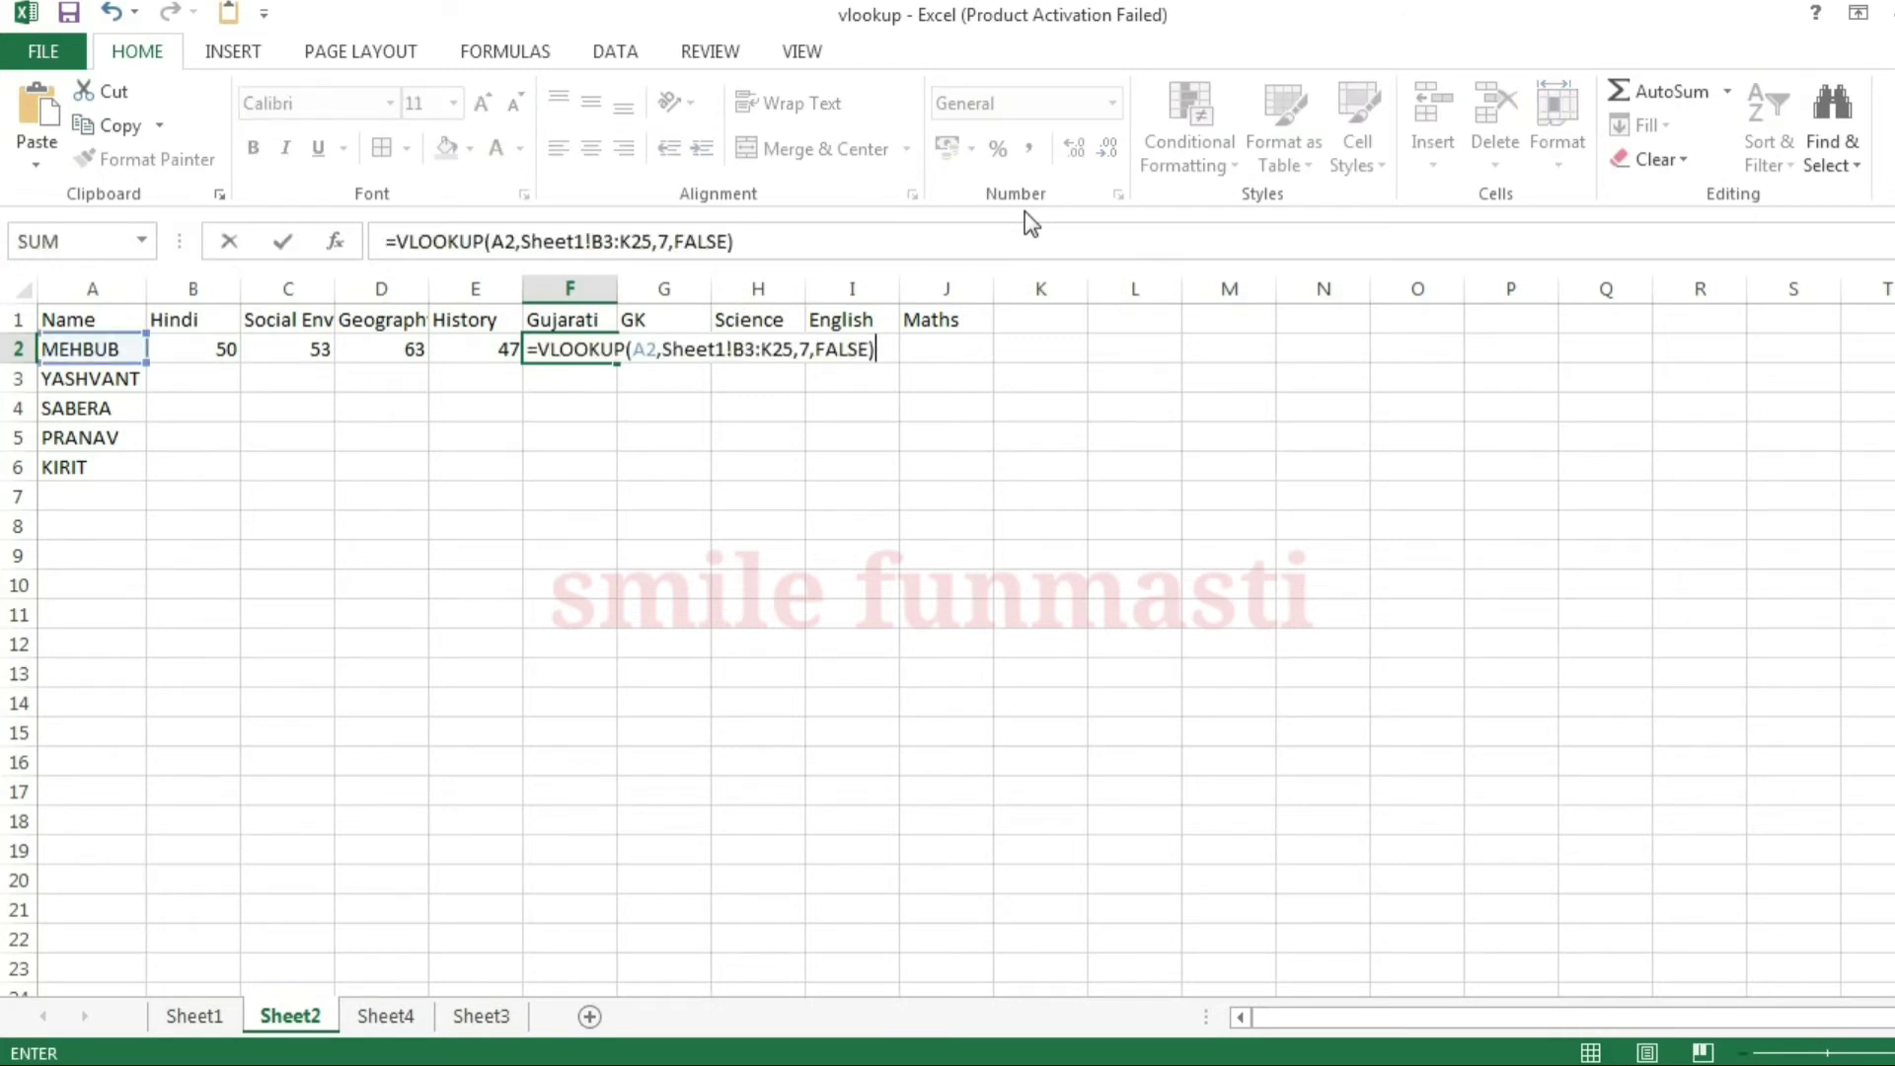
{"action": "key", "text": "ctrl+Return"}
{"action": "key", "text": "Left"}
{"action": "key", "text": "Left"}
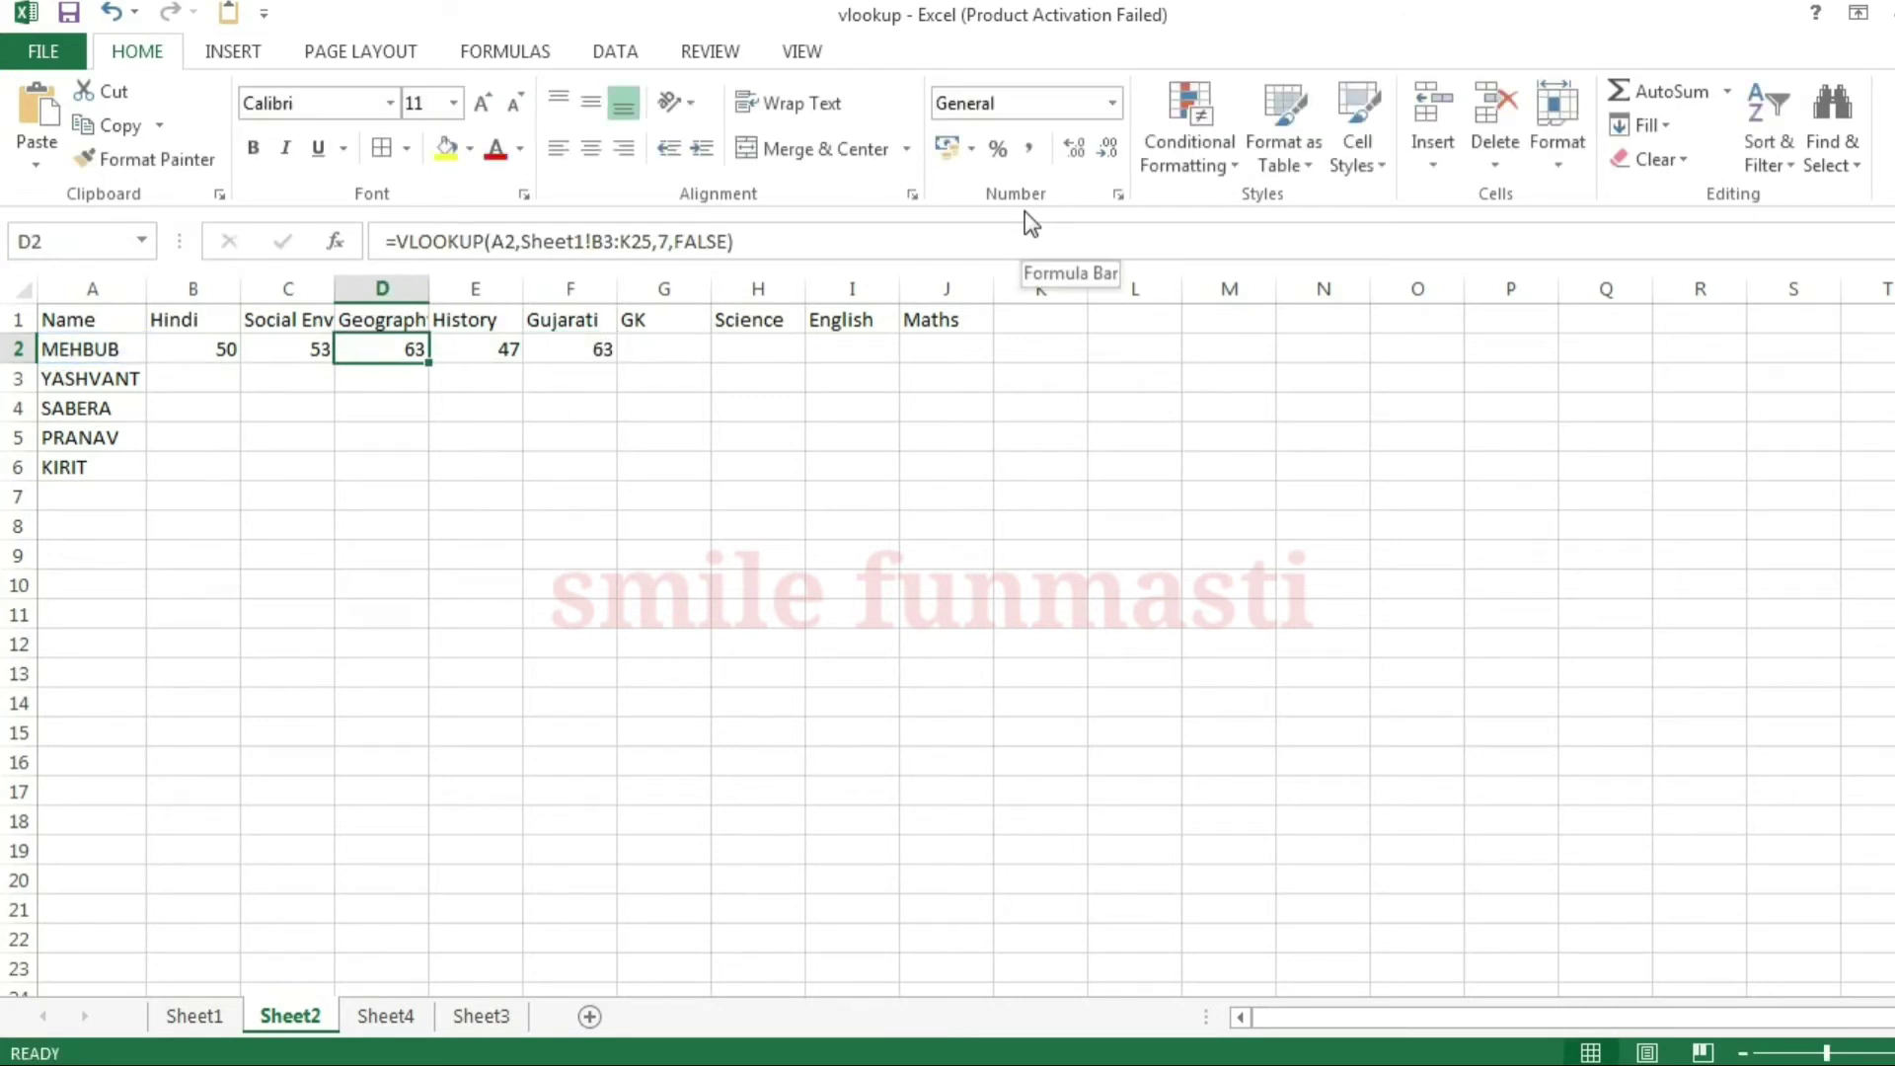
{"action": "key", "text": "Right"}
{"action": "key", "text": "Right"}
{"action": "key", "text": "BackSpace"}
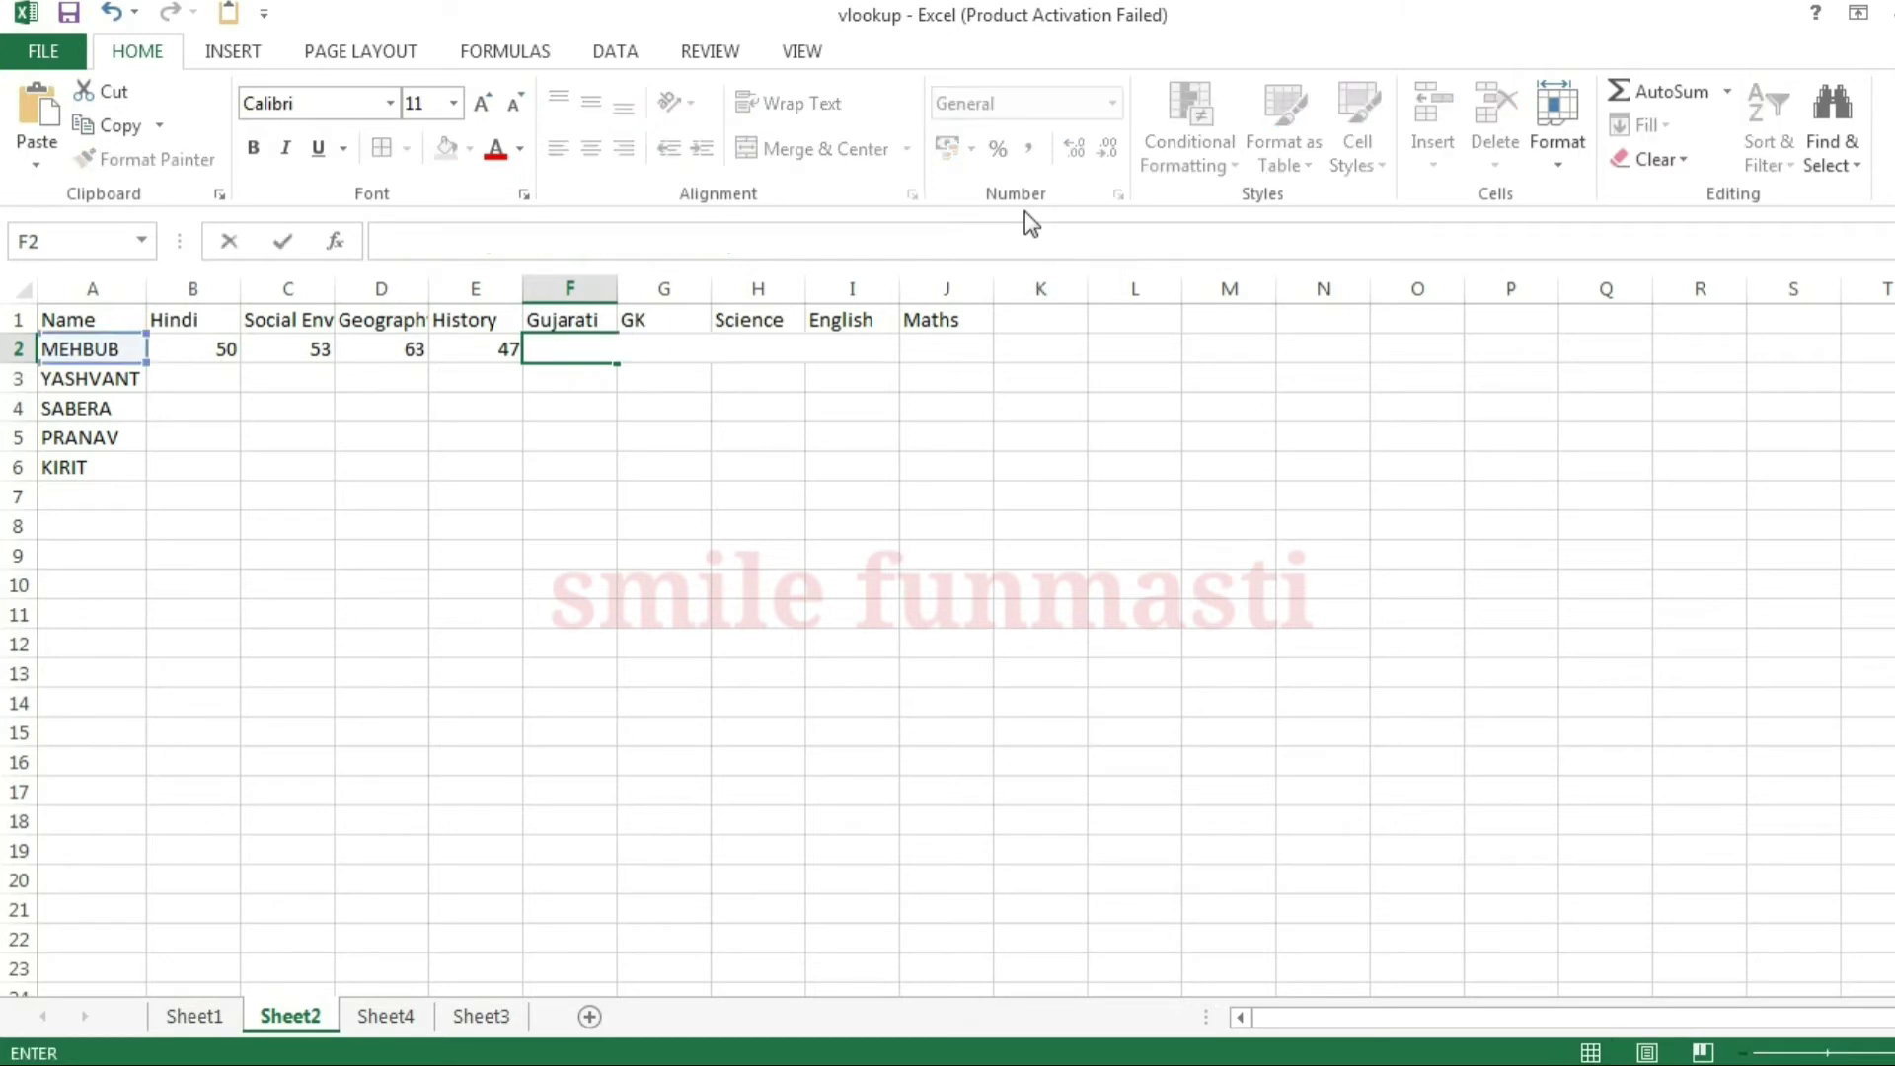
{"action": "type", "text": "=VLOOKUP(A2,Sheet1!B3:K25,7,FALSE)"}
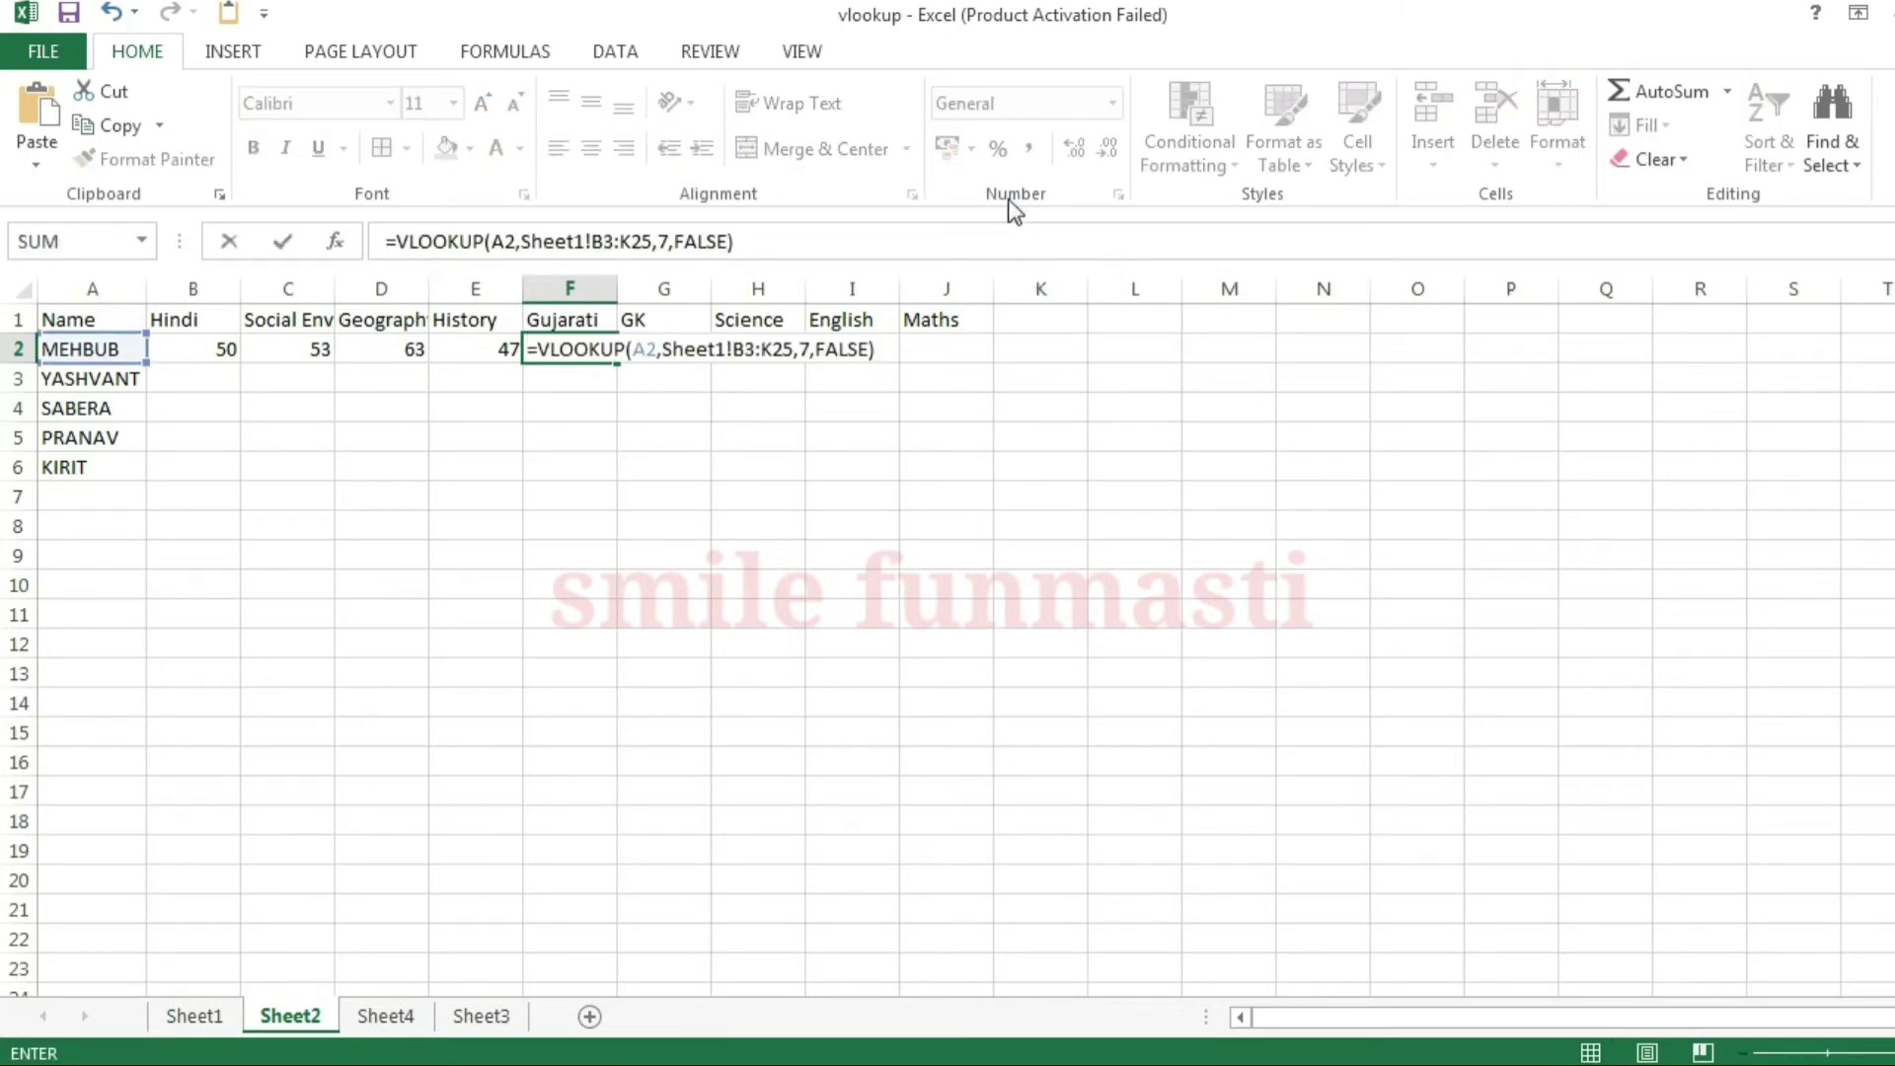
{"action": "left_click", "coordinate": [669, 240]}
{"action": "type", "text": "5"}
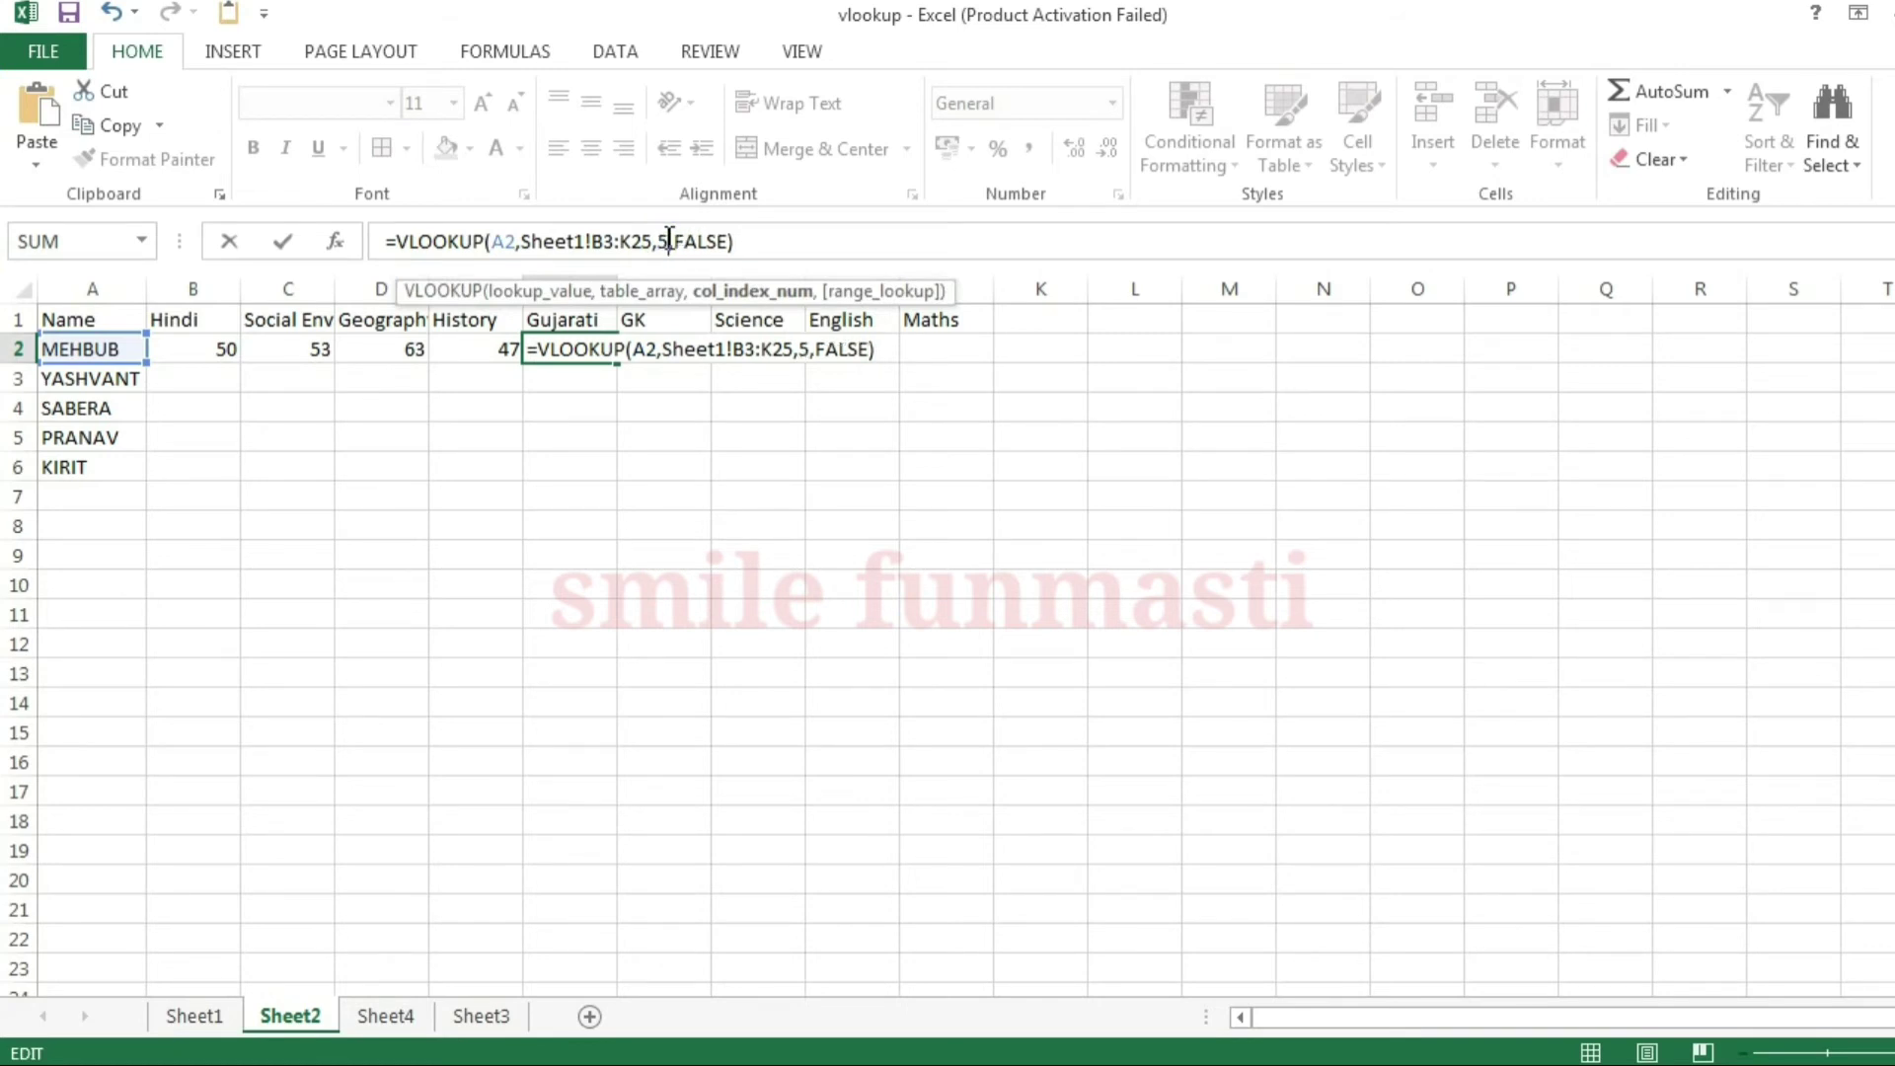
{"action": "key", "text": "ctrl+Return"}
- Paste the lookup into G2 and change its column index to 4, giving GK 47
{"action": "key", "text": "Right"}
{"action": "key", "text": "BackSpace"}
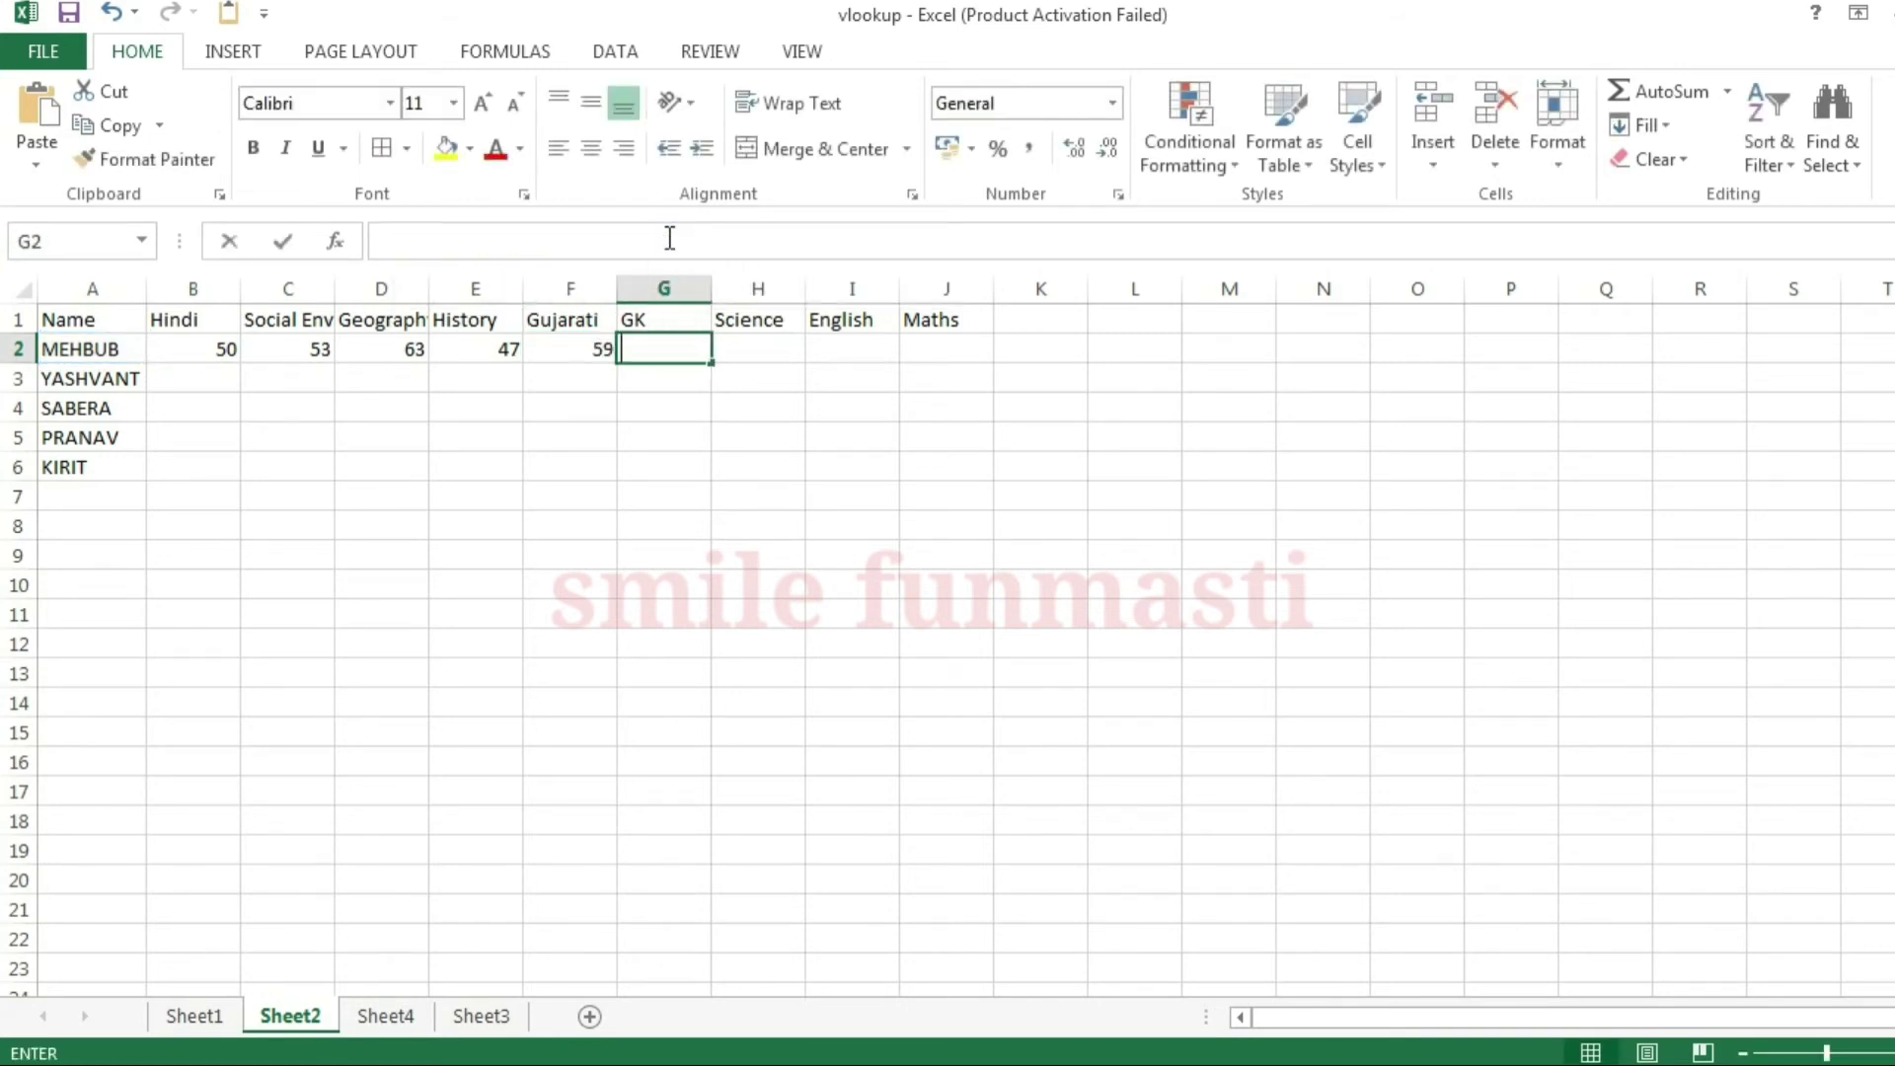
{"action": "type", "text": "=VLOOKUP(A2,Sheet1!B3:K25,7,FALSE)"}
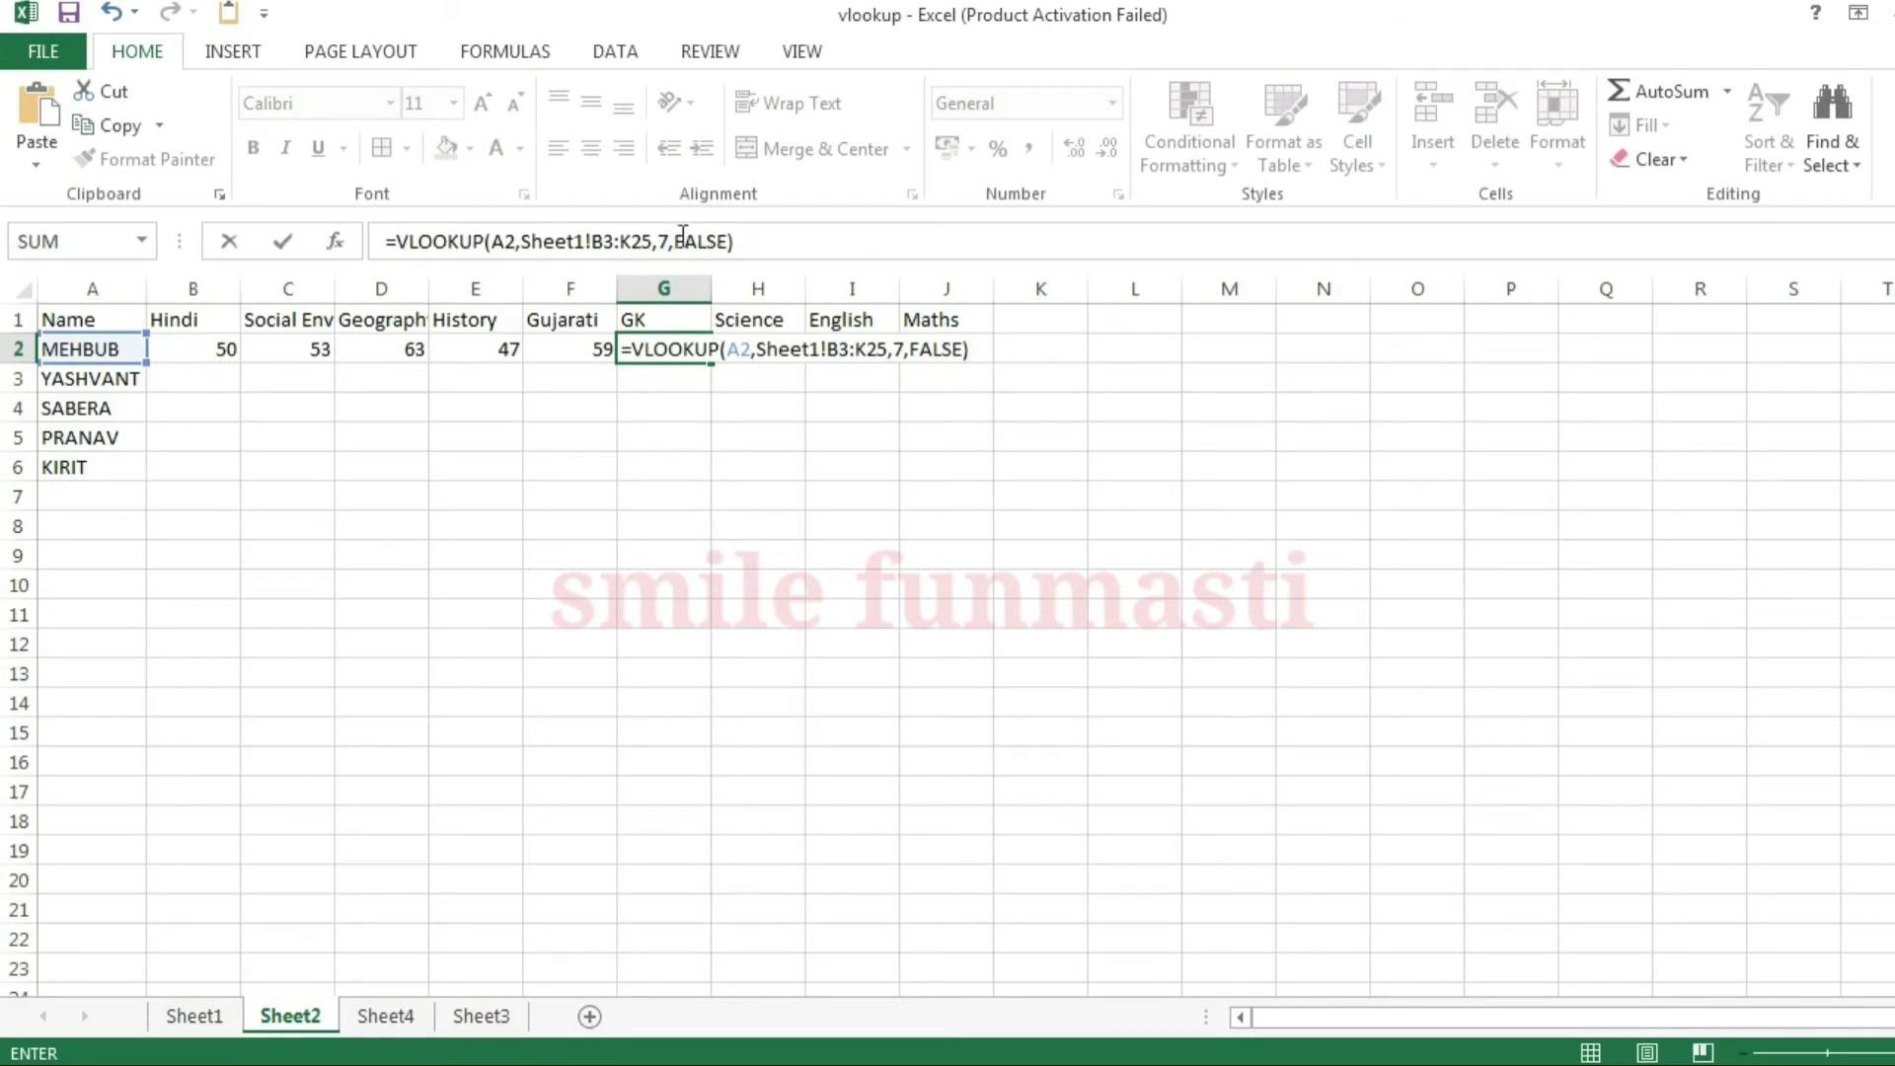
{"action": "left_click", "coordinate": [663, 243]}
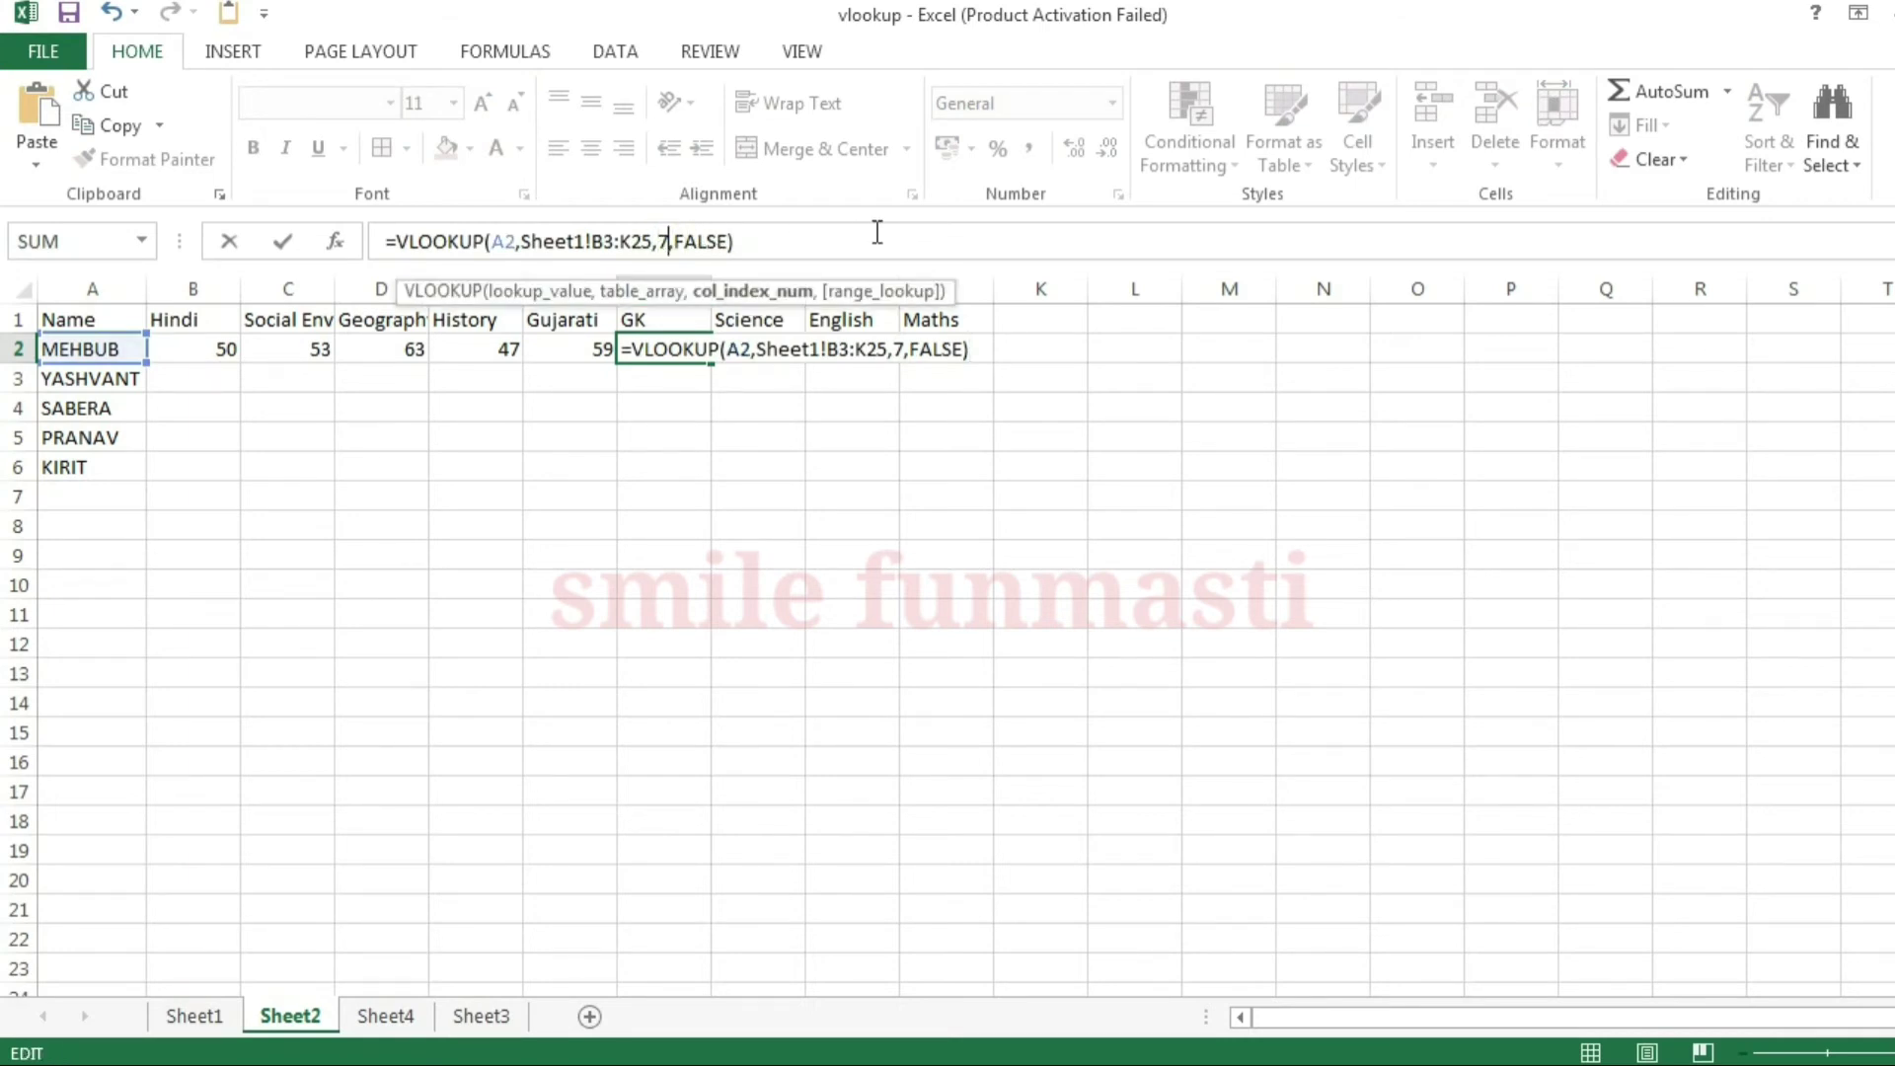
{"action": "key", "text": "BackSpace"}
{"action": "type", "text": "4"}
{"action": "key", "text": "Caps_Lock"}
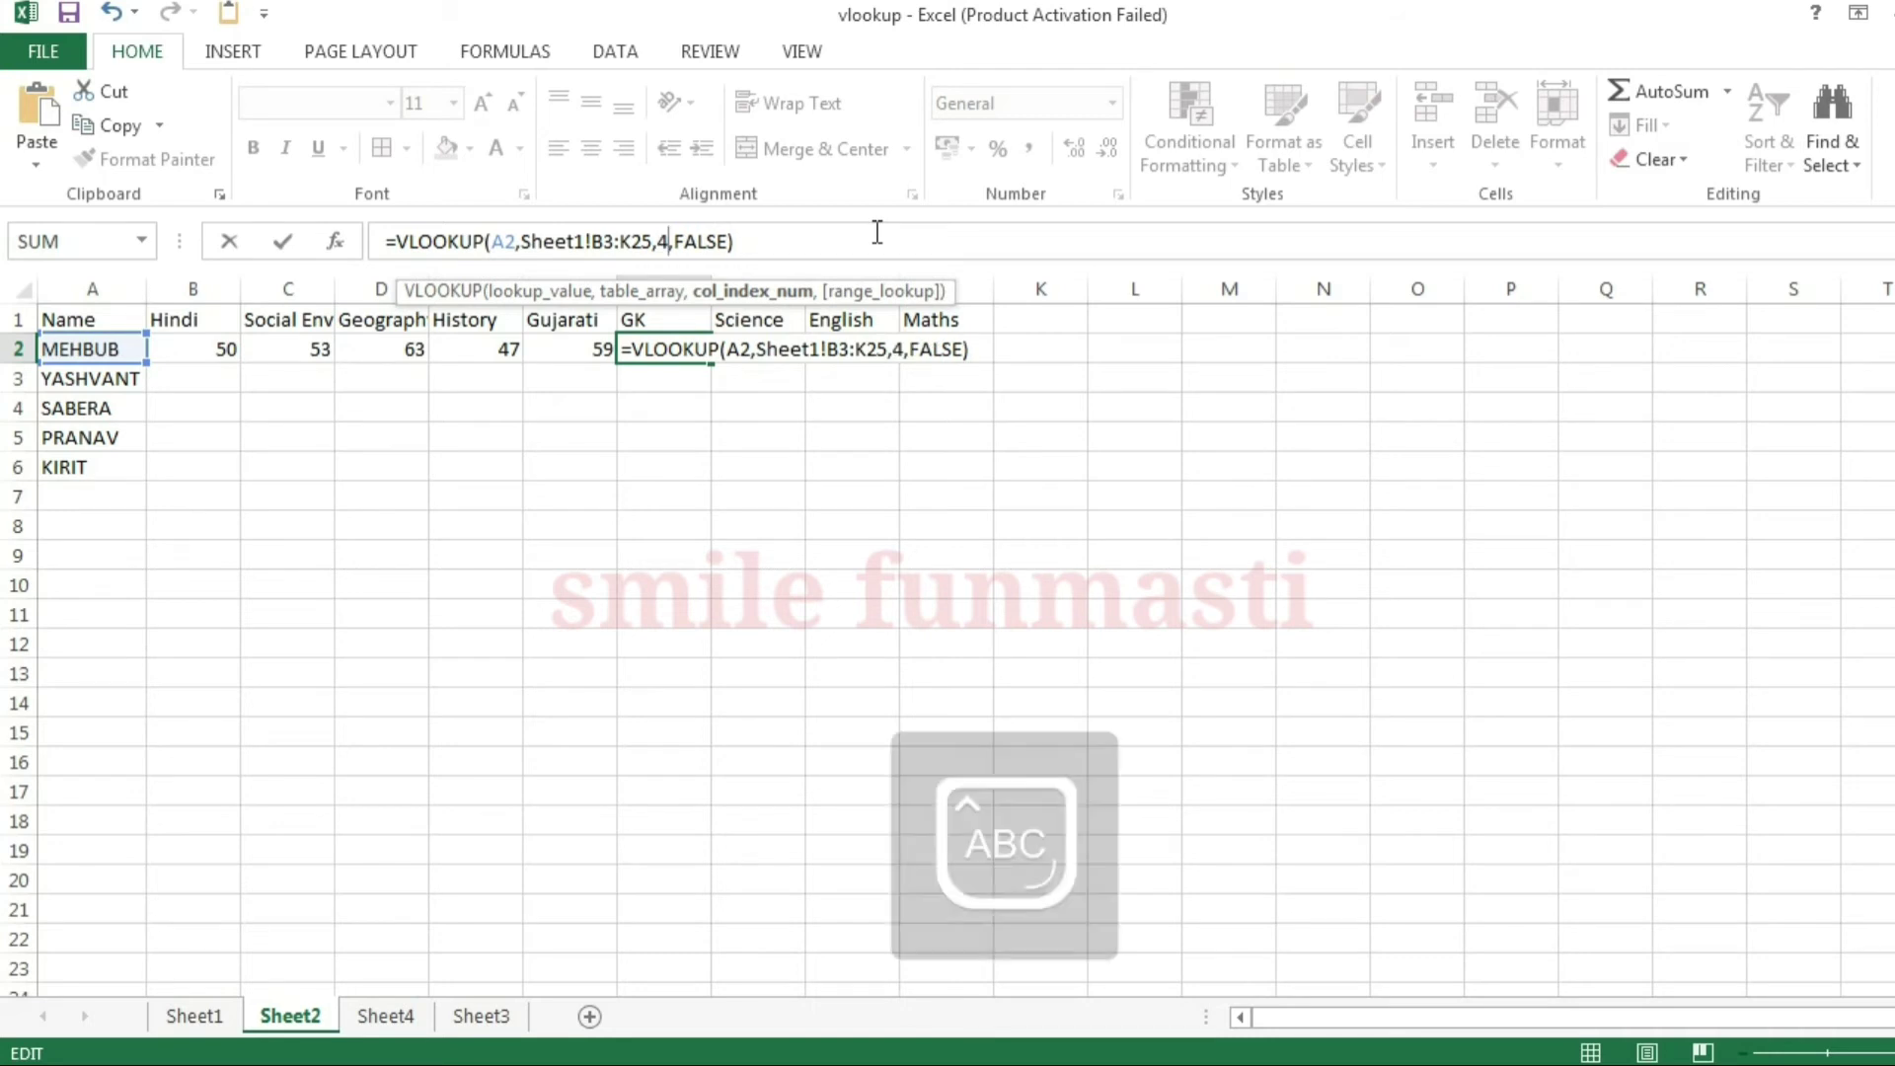
{"action": "key", "text": "Caps_Lock"}
- Enter the VLOOKUP in H2 with column index 8, giving Science 54
{"action": "key", "text": "Tab"}
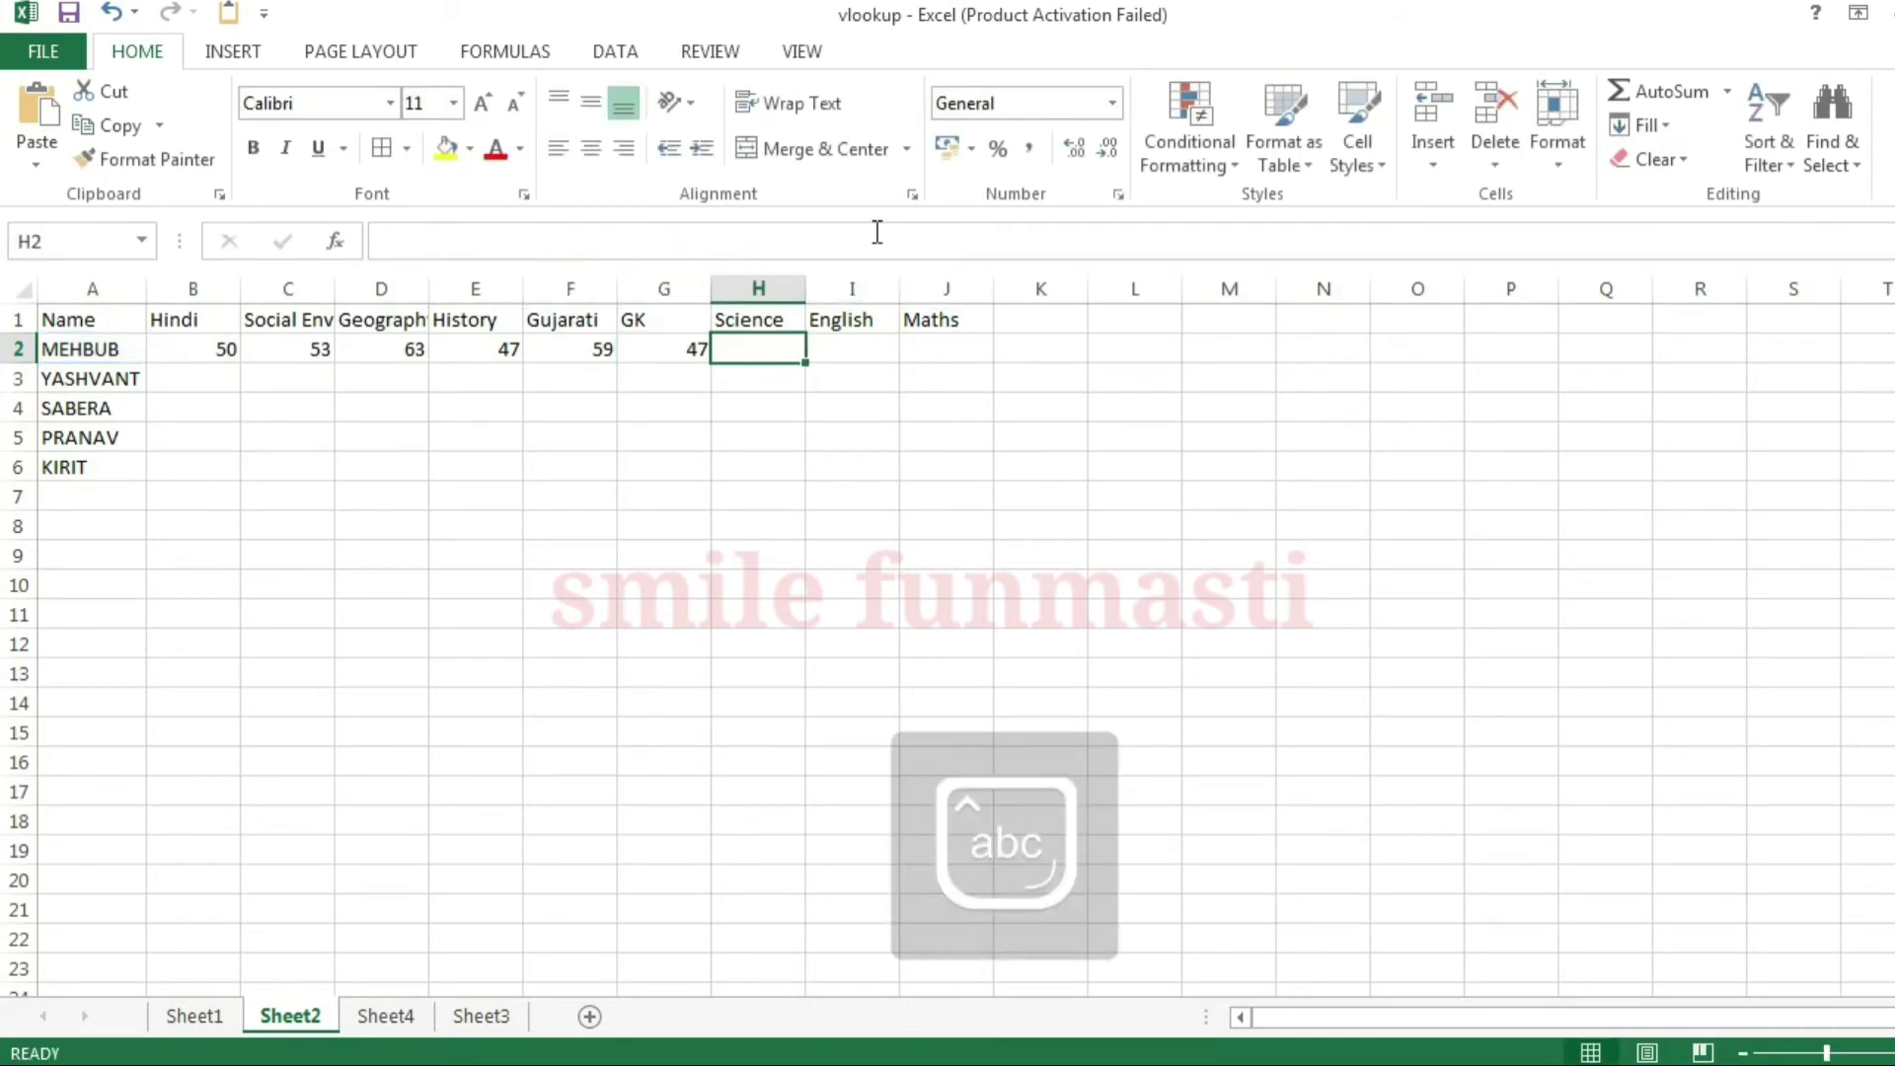
{"action": "type", "text": "=VLOOKUP(A2,Sheet1!B3:K25,7,FALSE)"}
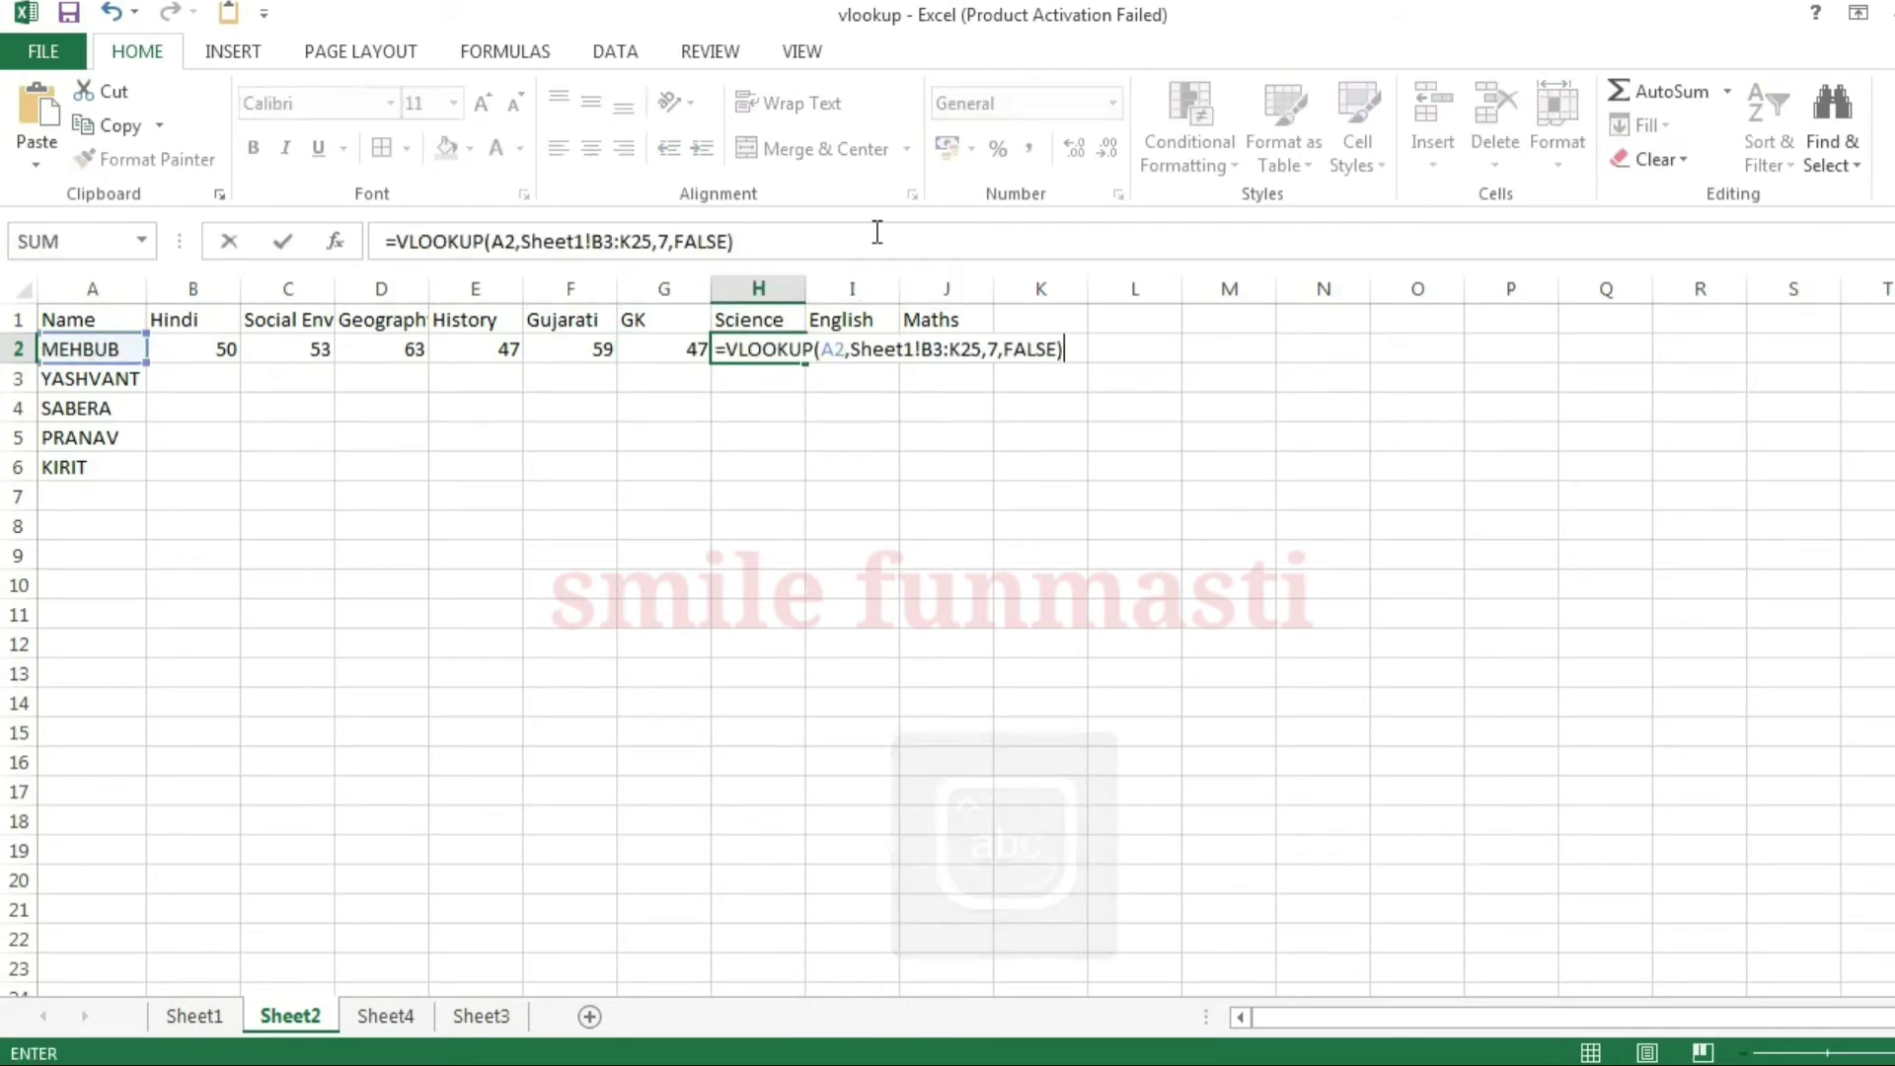
{"action": "left_click", "coordinate": [663, 240]}
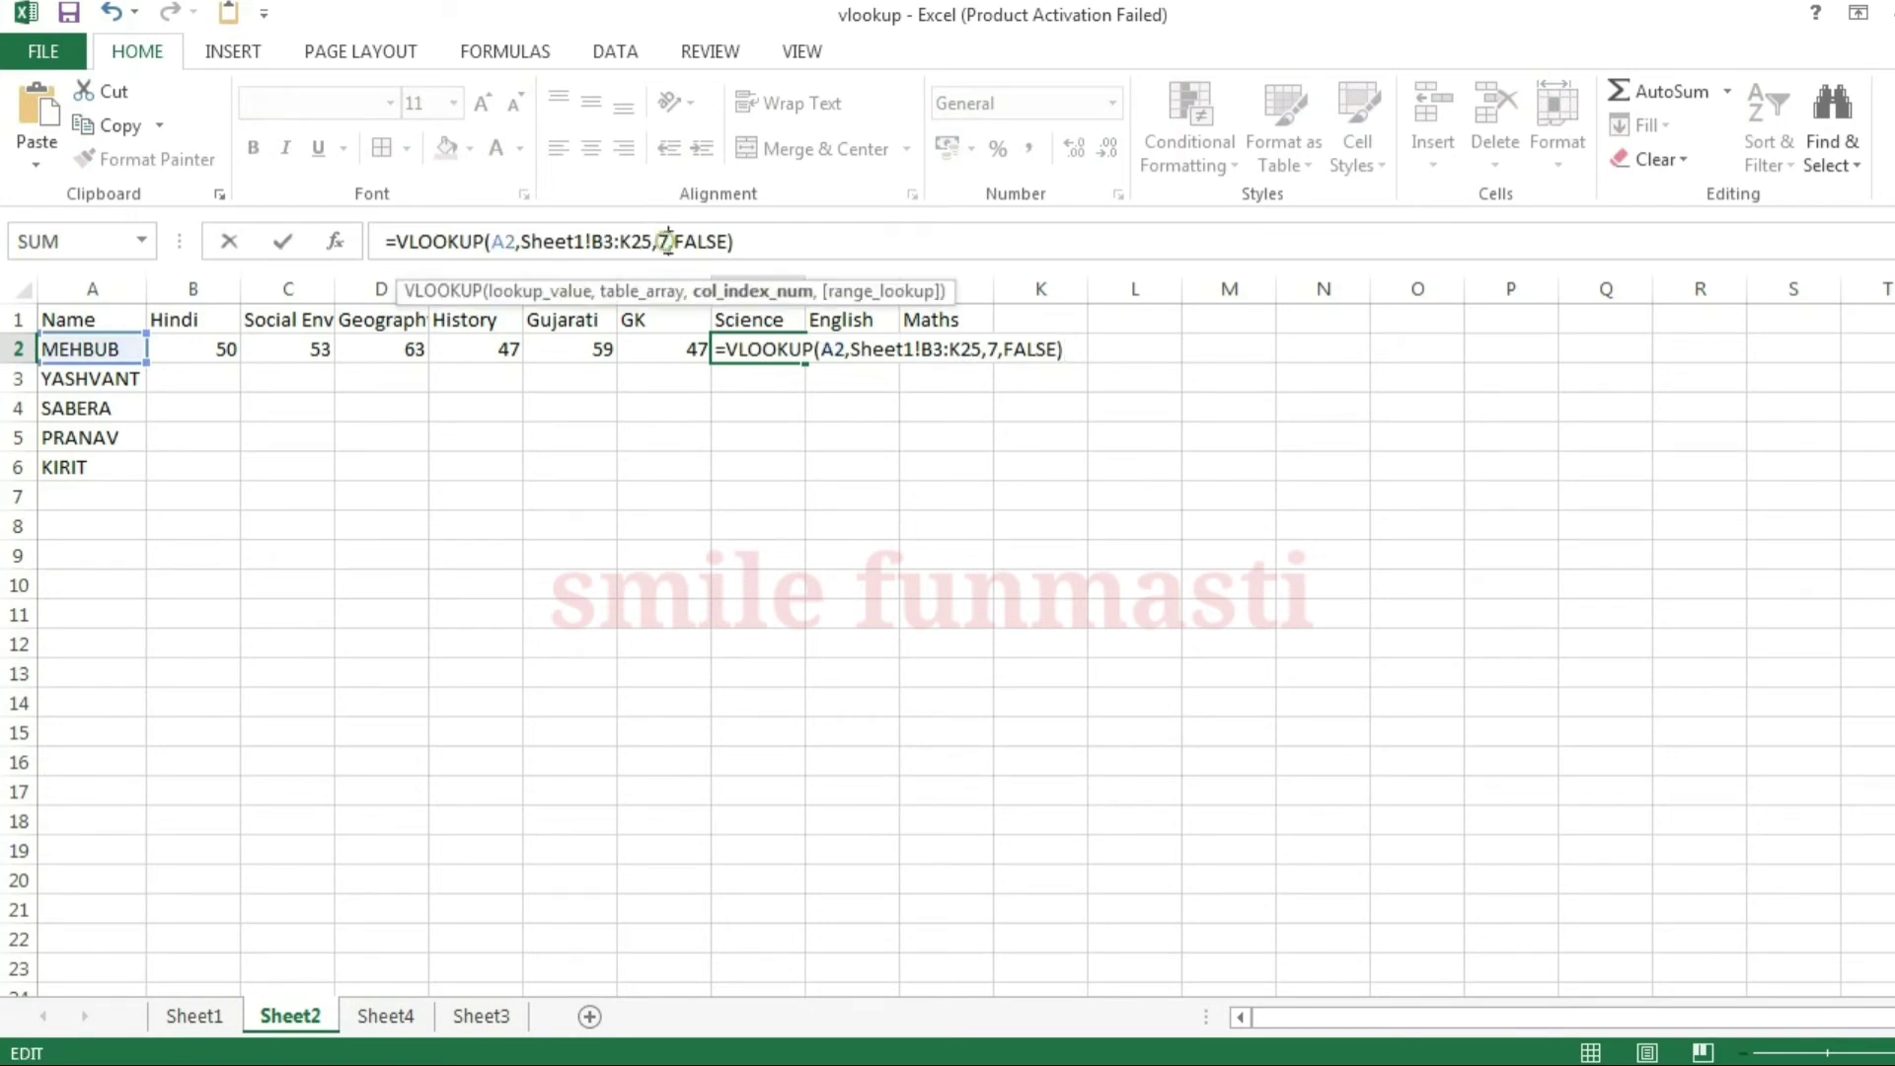
{"action": "key", "text": "BackSpace"}
{"action": "type", "text": "8"}
{"action": "key", "text": "Tab"}
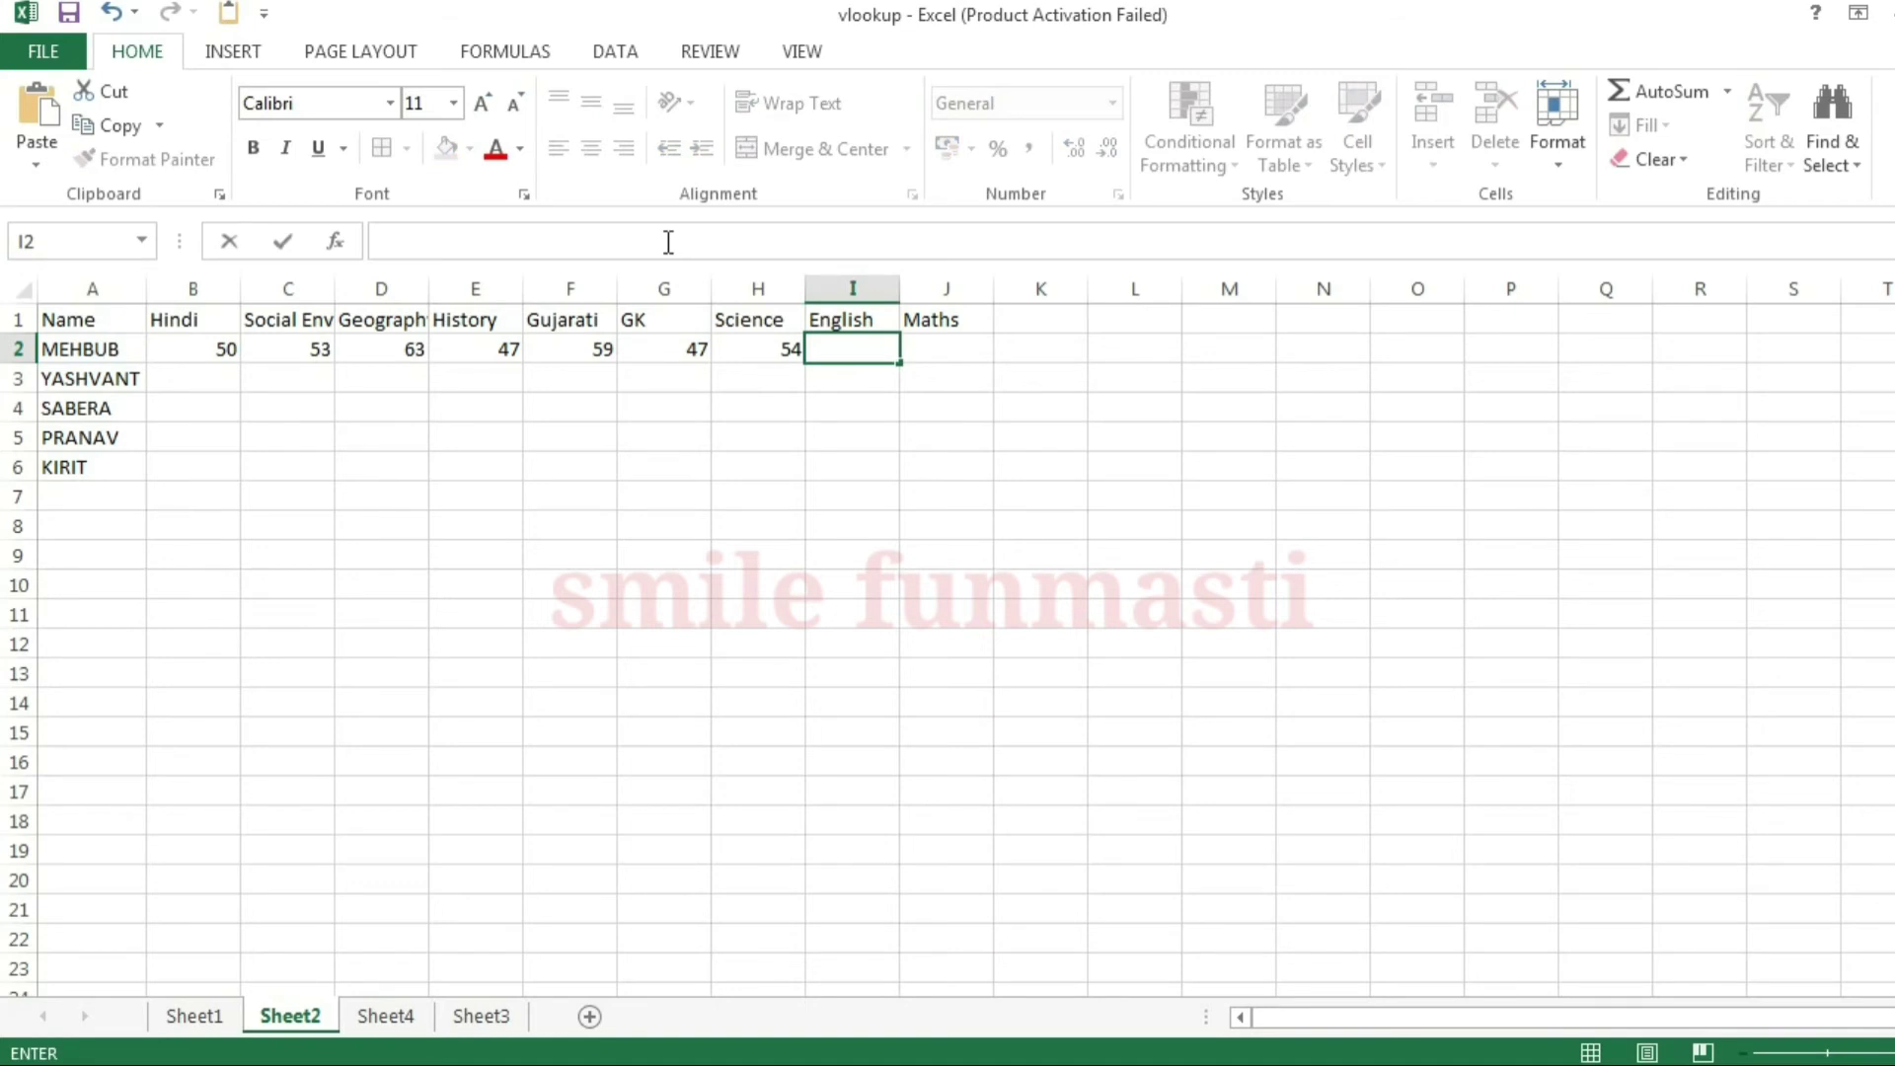
- Re-enter the VLOOKUP in I2 with column index 2, giving English 51
{"action": "type", "text": "=VLOOKUP(A2,Sheet1!B3:K25,7,FALSE)"}
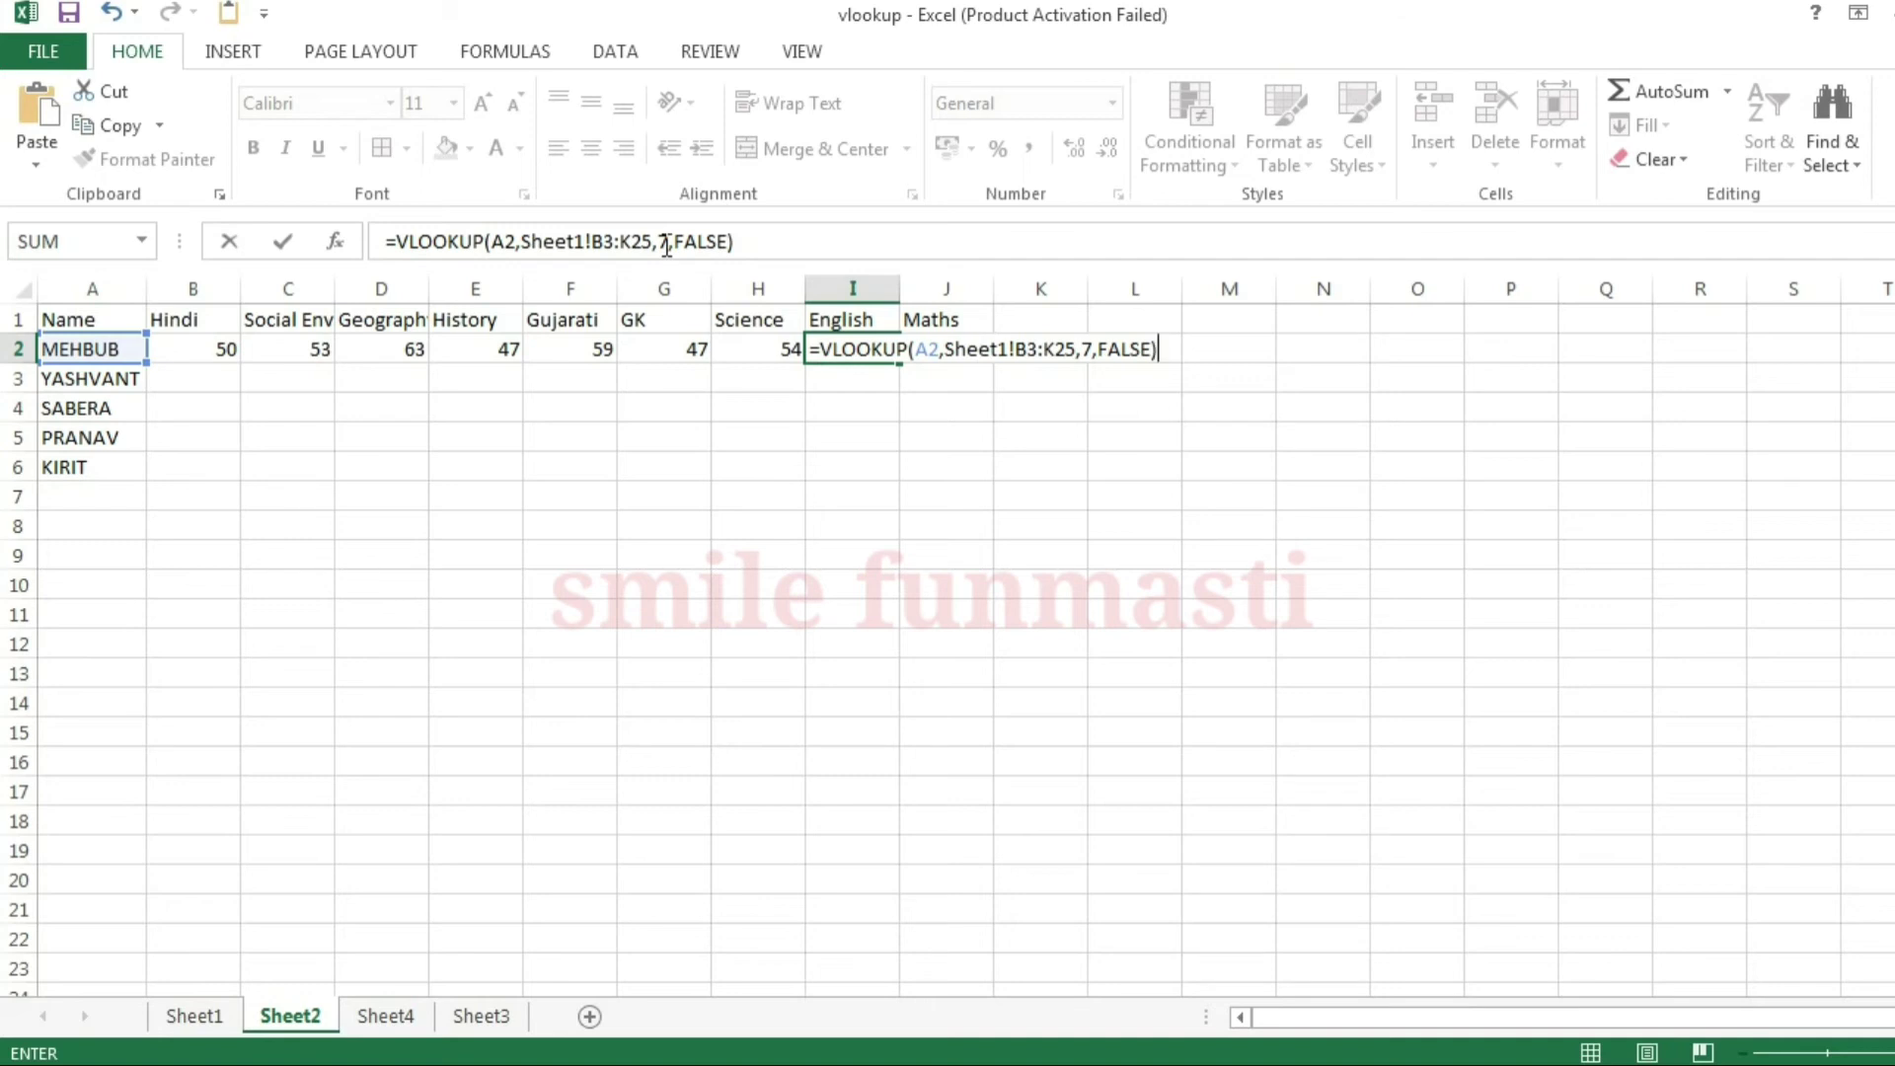
{"action": "key", "text": "Left"}
{"action": "key", "text": "Right"}
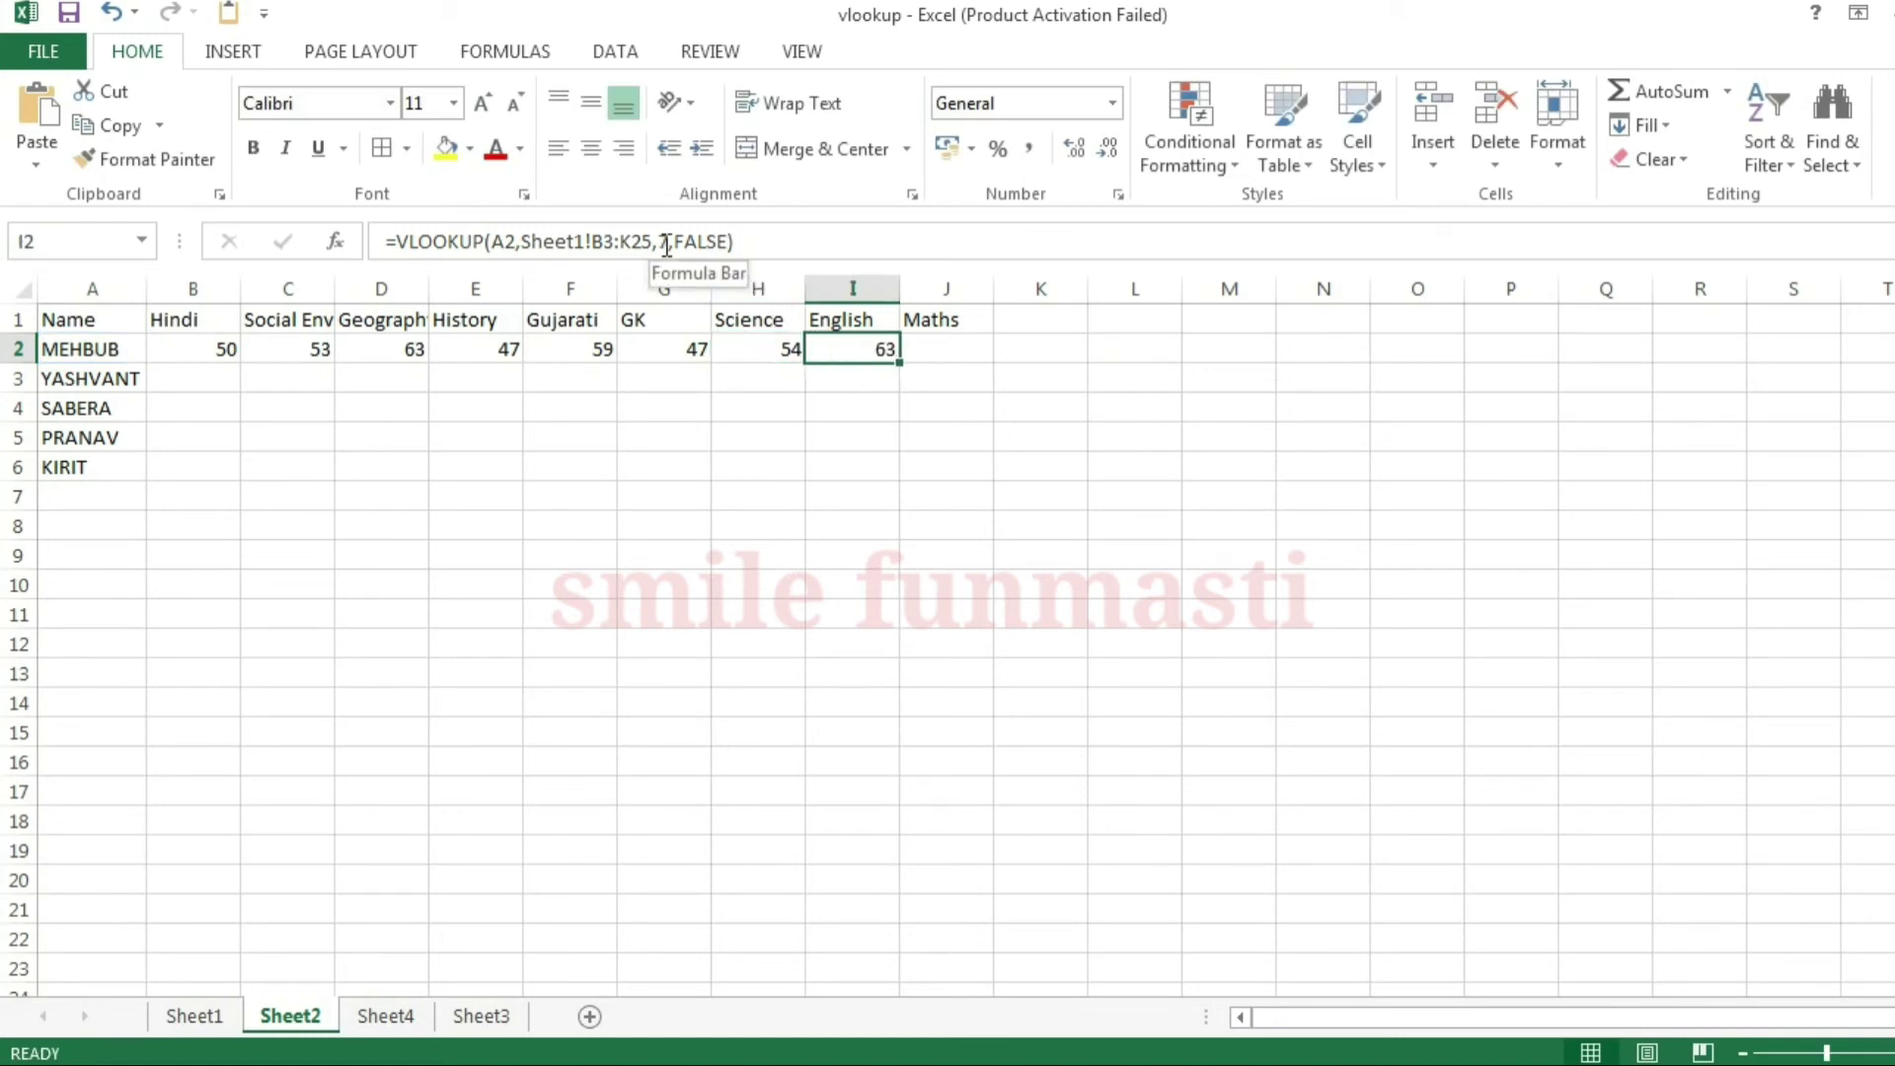
{"action": "key", "text": "BackSpace"}
{"action": "type", "text": "=VLOOKUP(A2,Sheet1!B3:K25,7,FALSE)"}
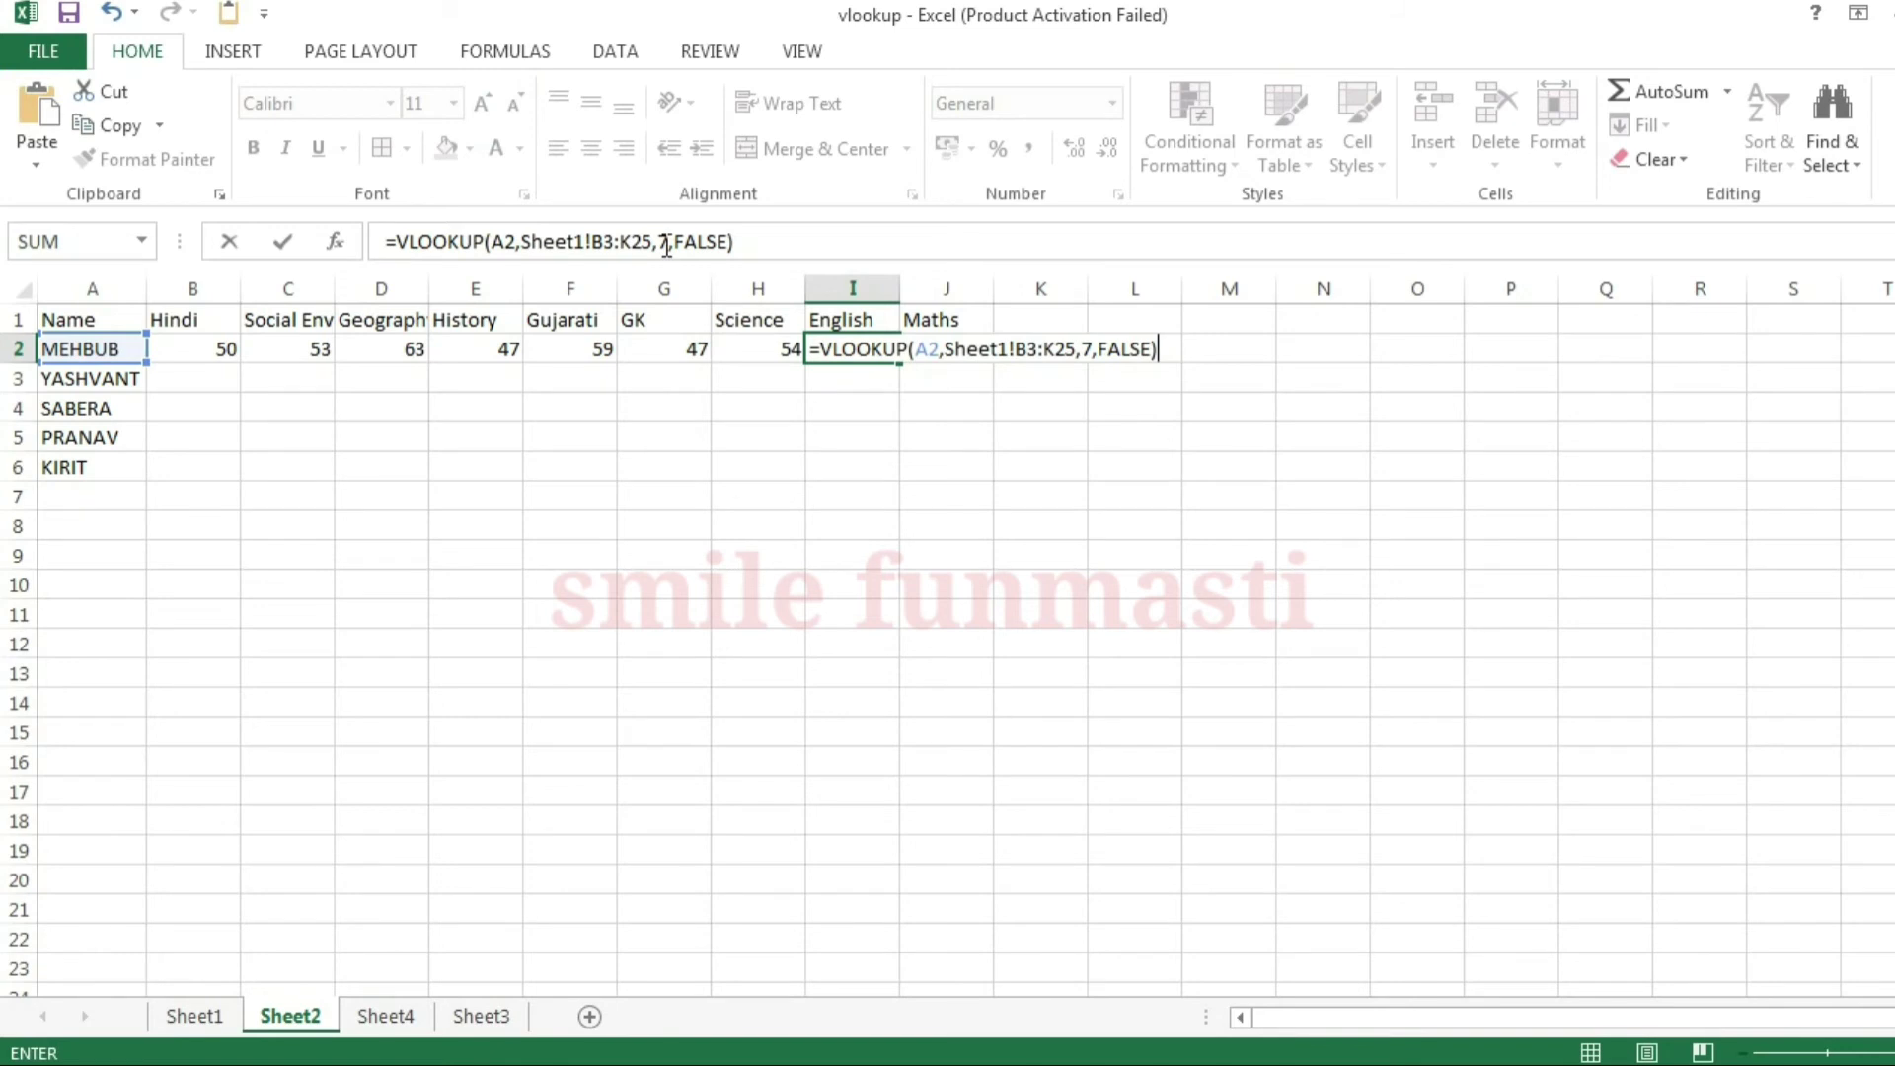
{"action": "double_click", "coordinate": [668, 243]}
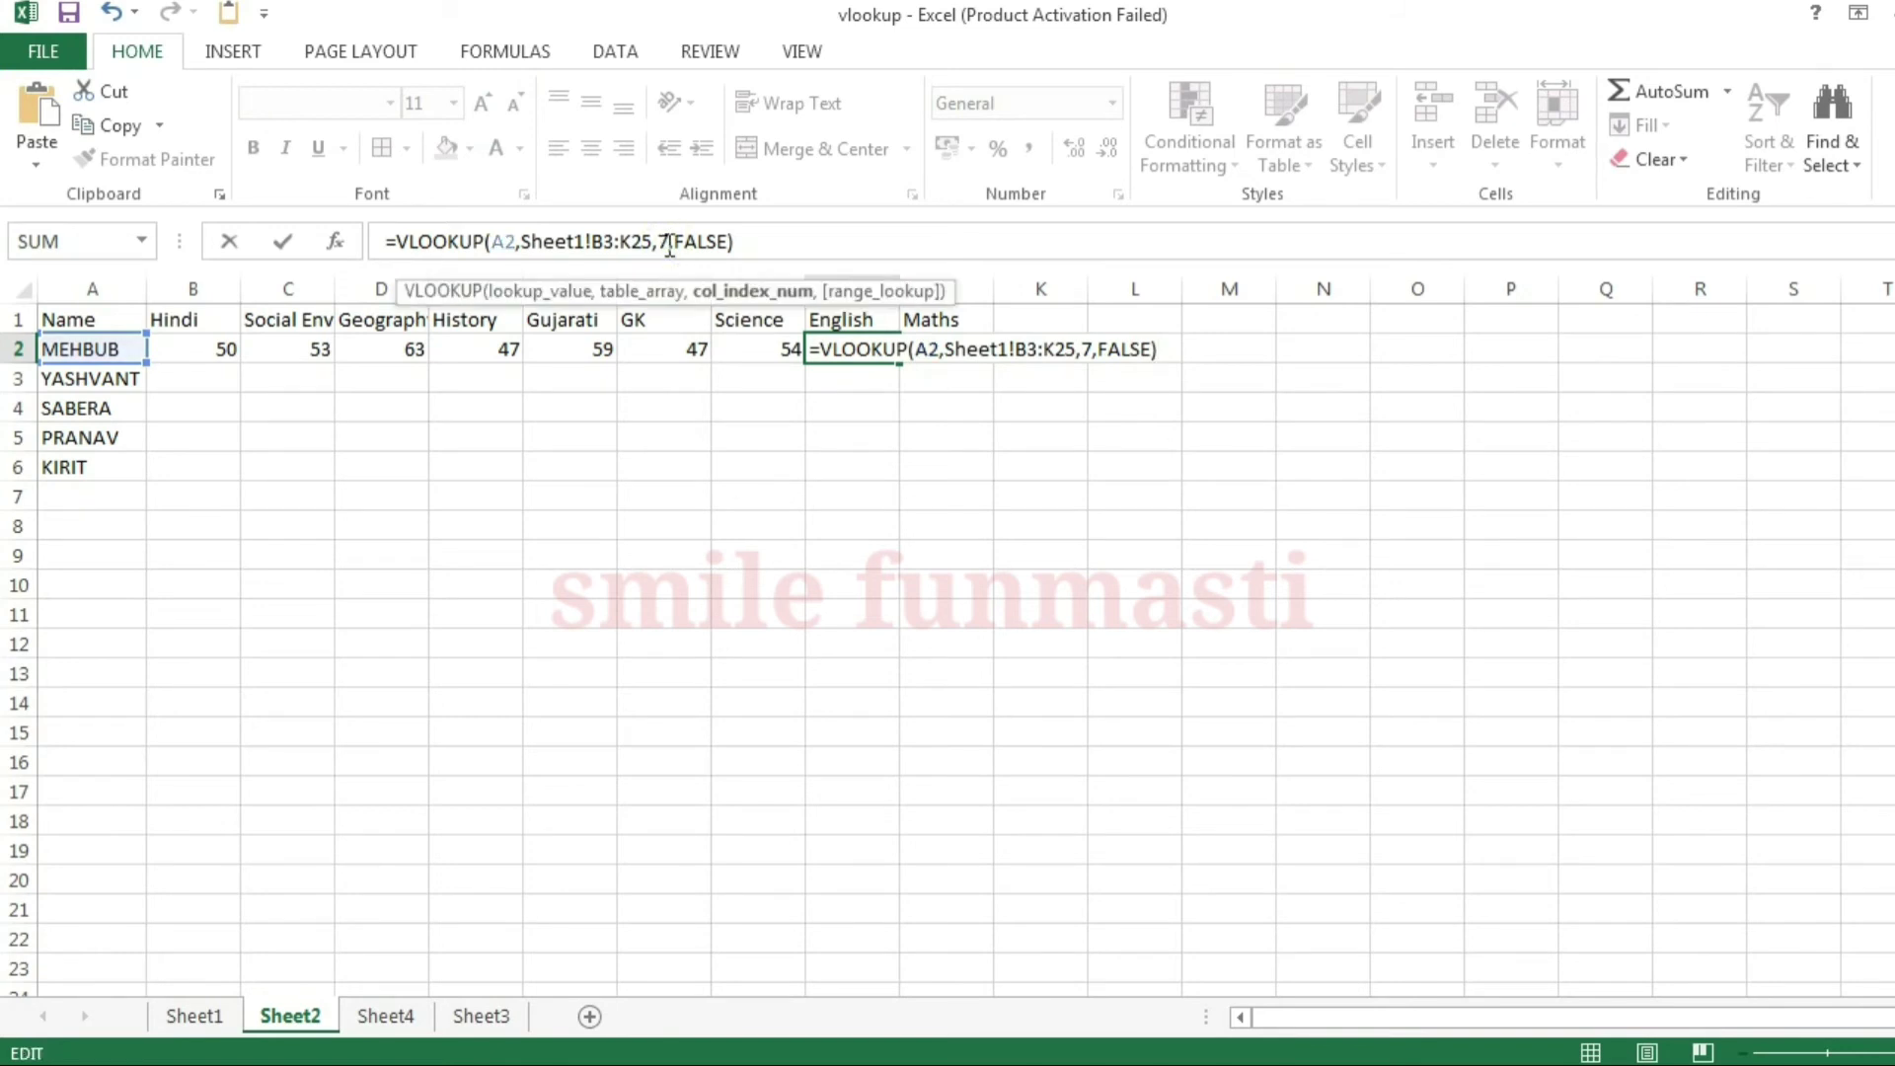
{"action": "key", "text": "BackSpace"}
{"action": "type", "text": "2"}
{"action": "key", "text": "Tab"}
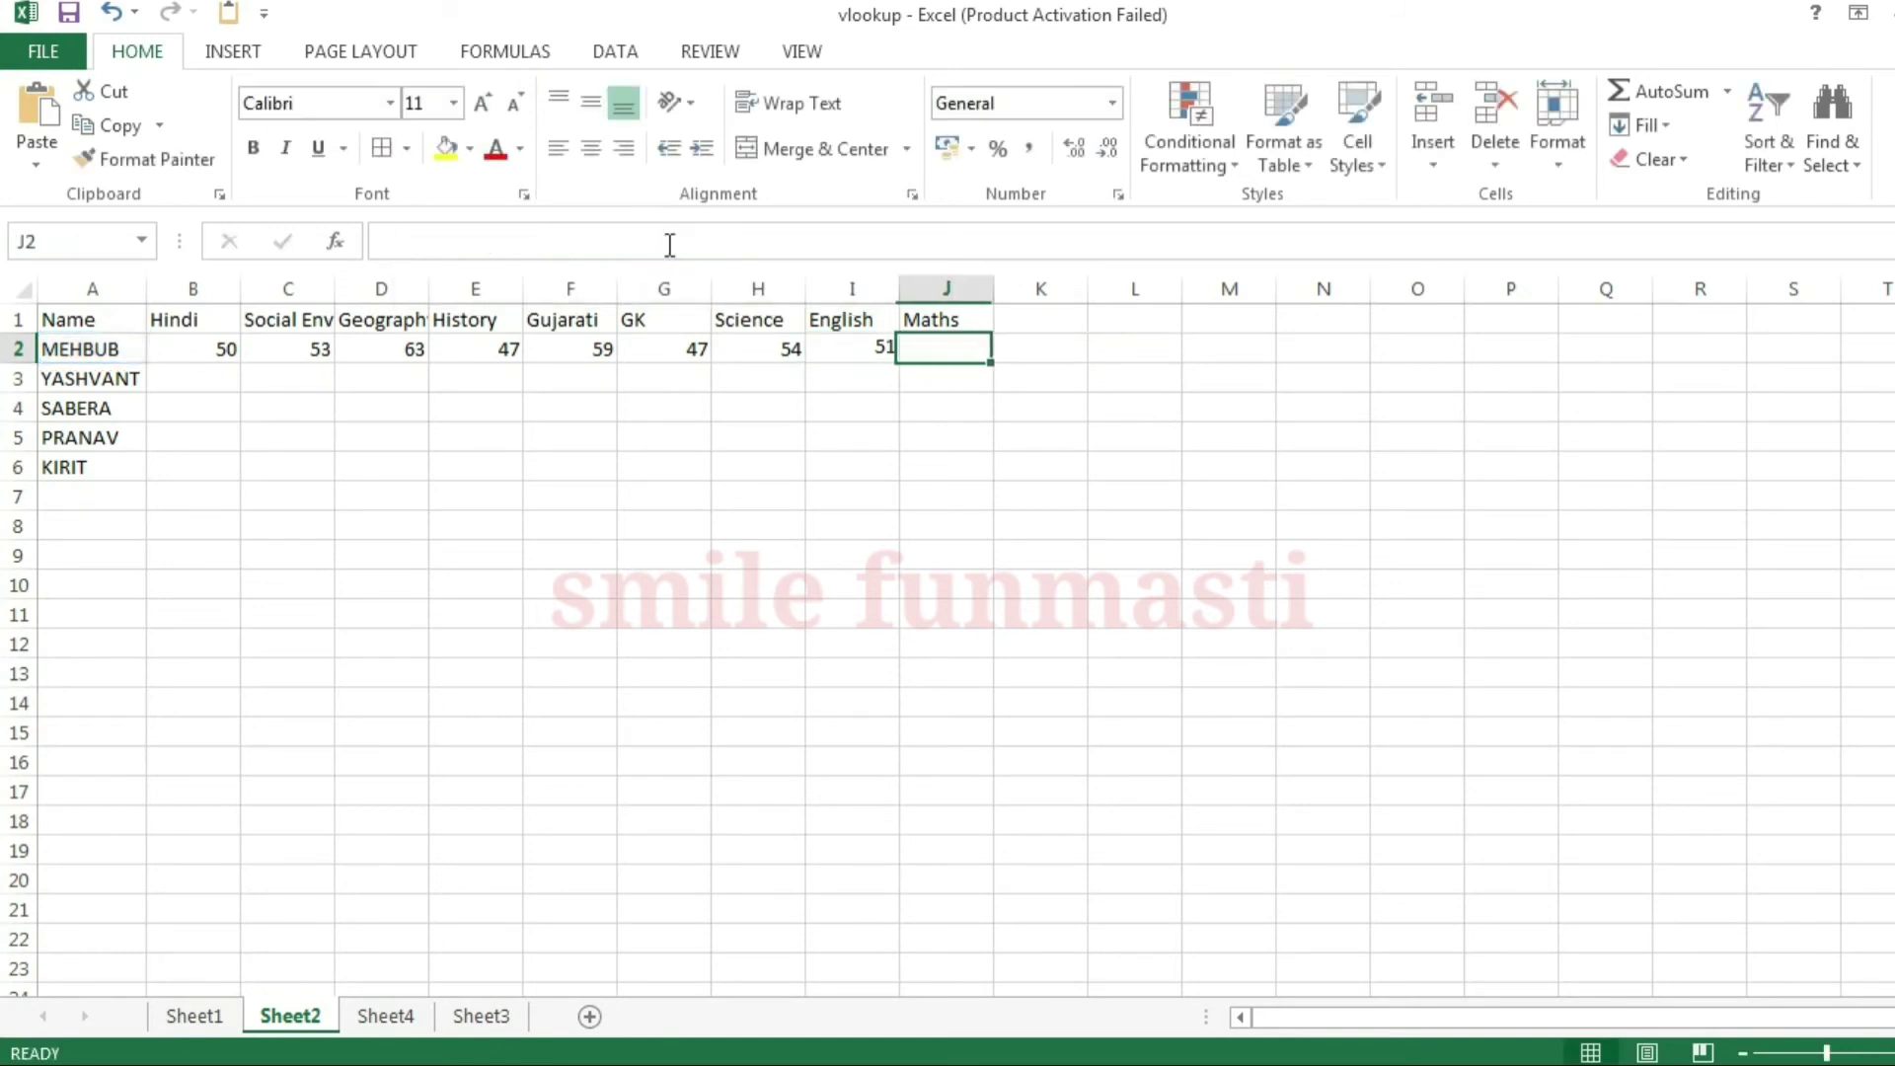
- Try a column-1 lookup in the Maths cell J2, then delete it
{"action": "type", "text": "=VLOOKUP(A2,Sheet1!B3:K25,7,FALSE)"}
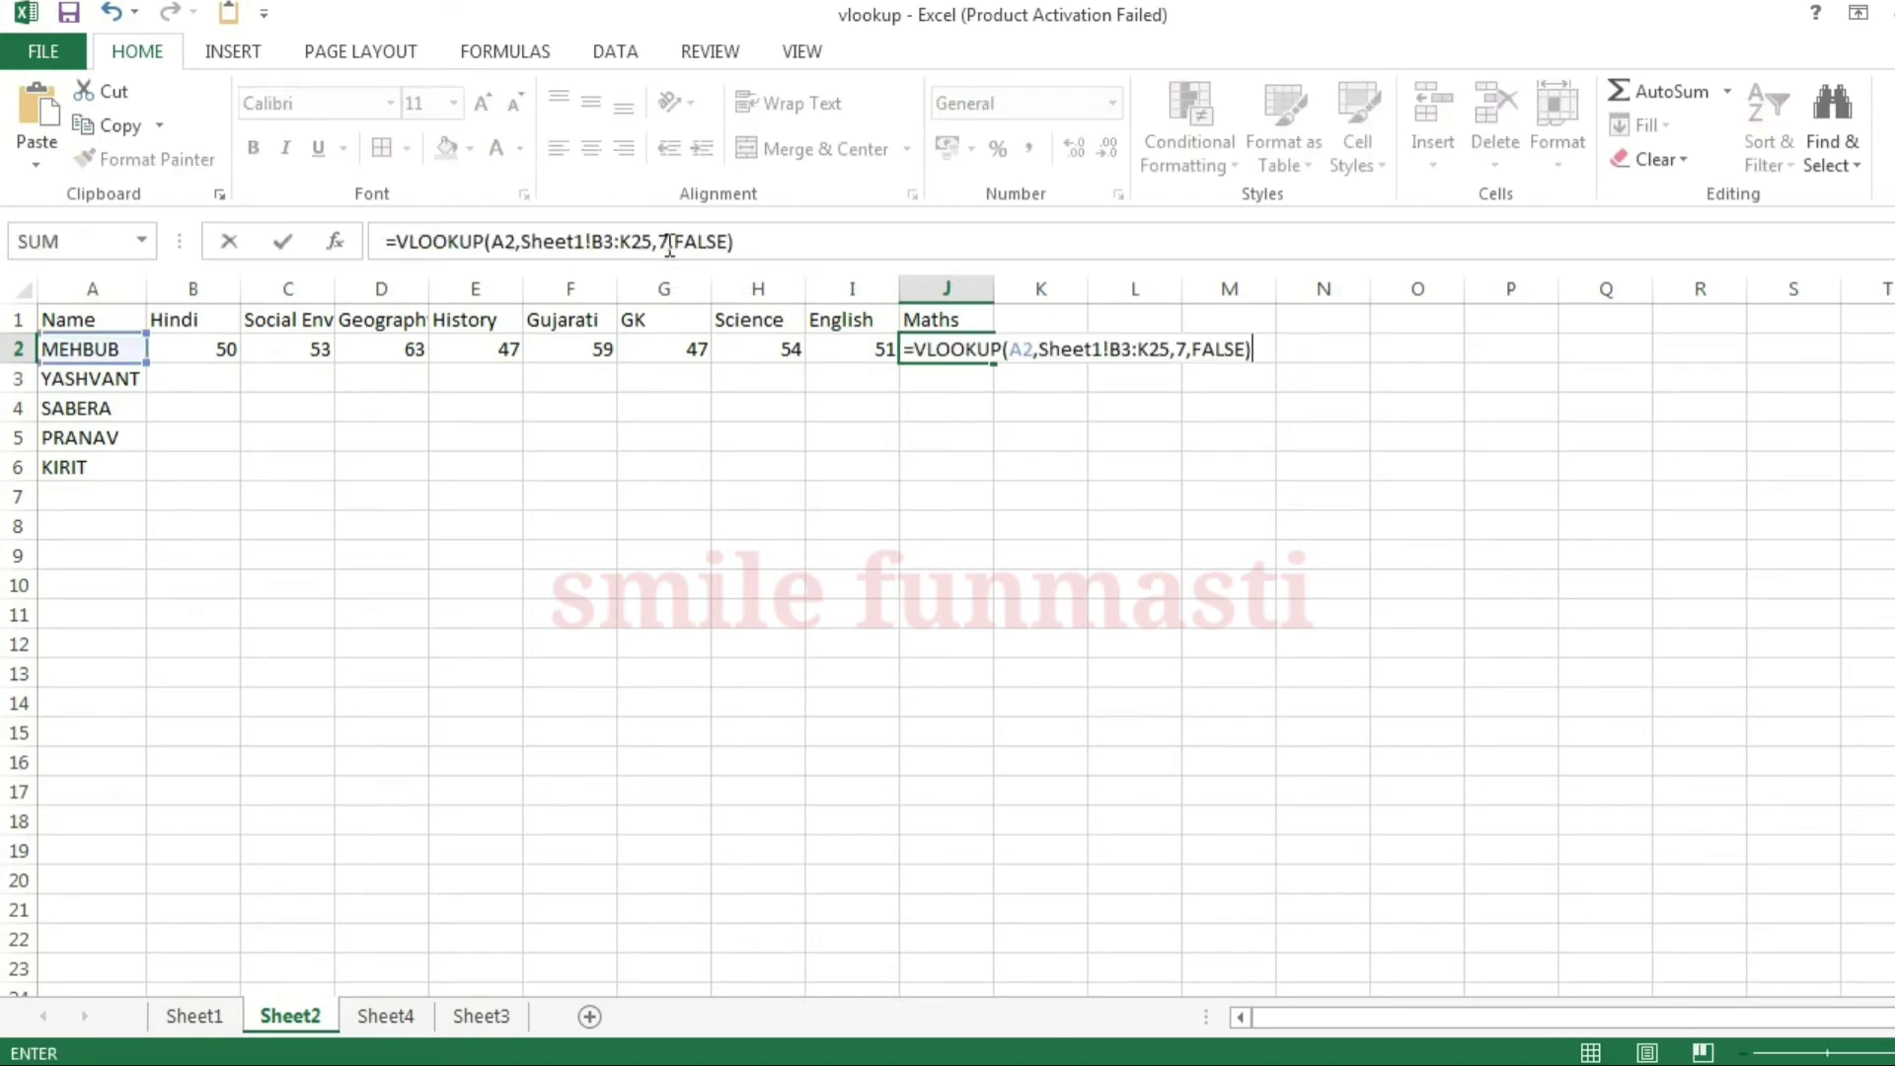
{"action": "double_click", "coordinate": [668, 243]}
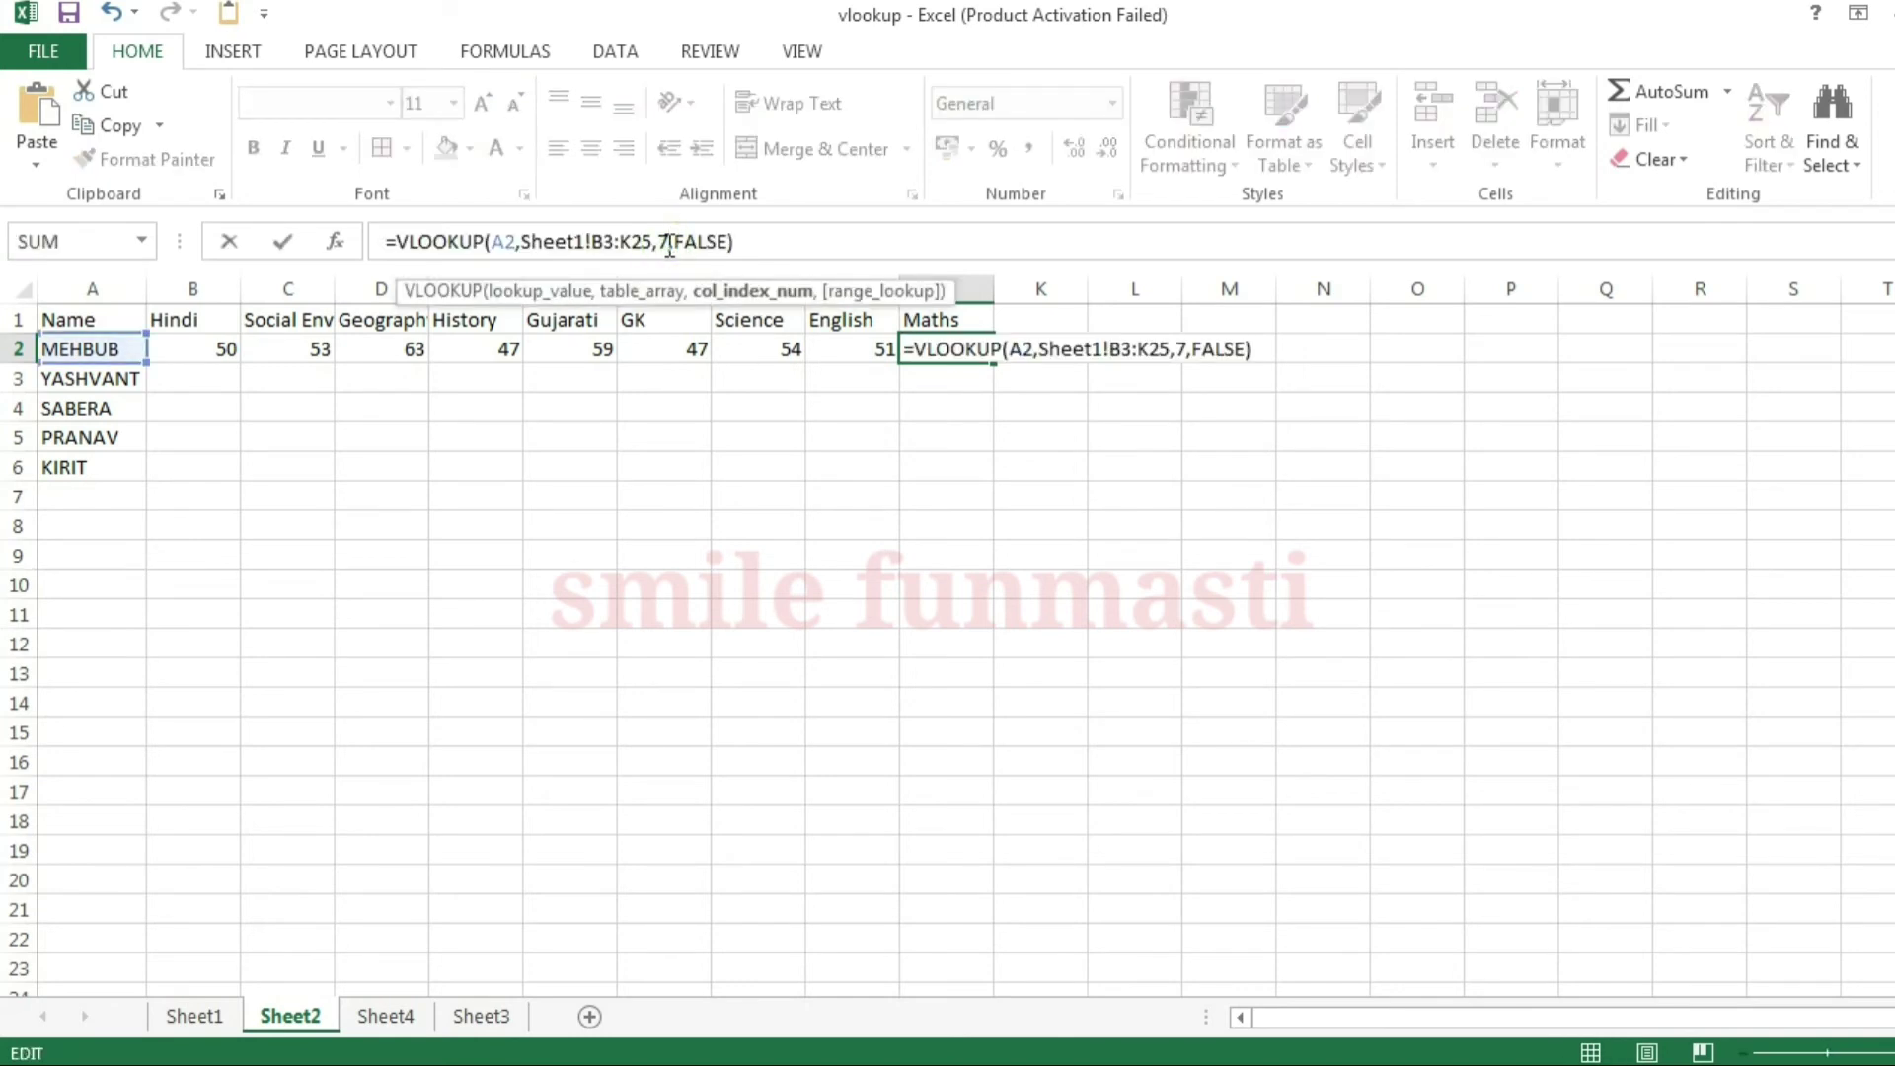
{"action": "key", "text": "BackSpace"}
{"action": "type", "text": "1"}
{"action": "key", "text": "Tab"}
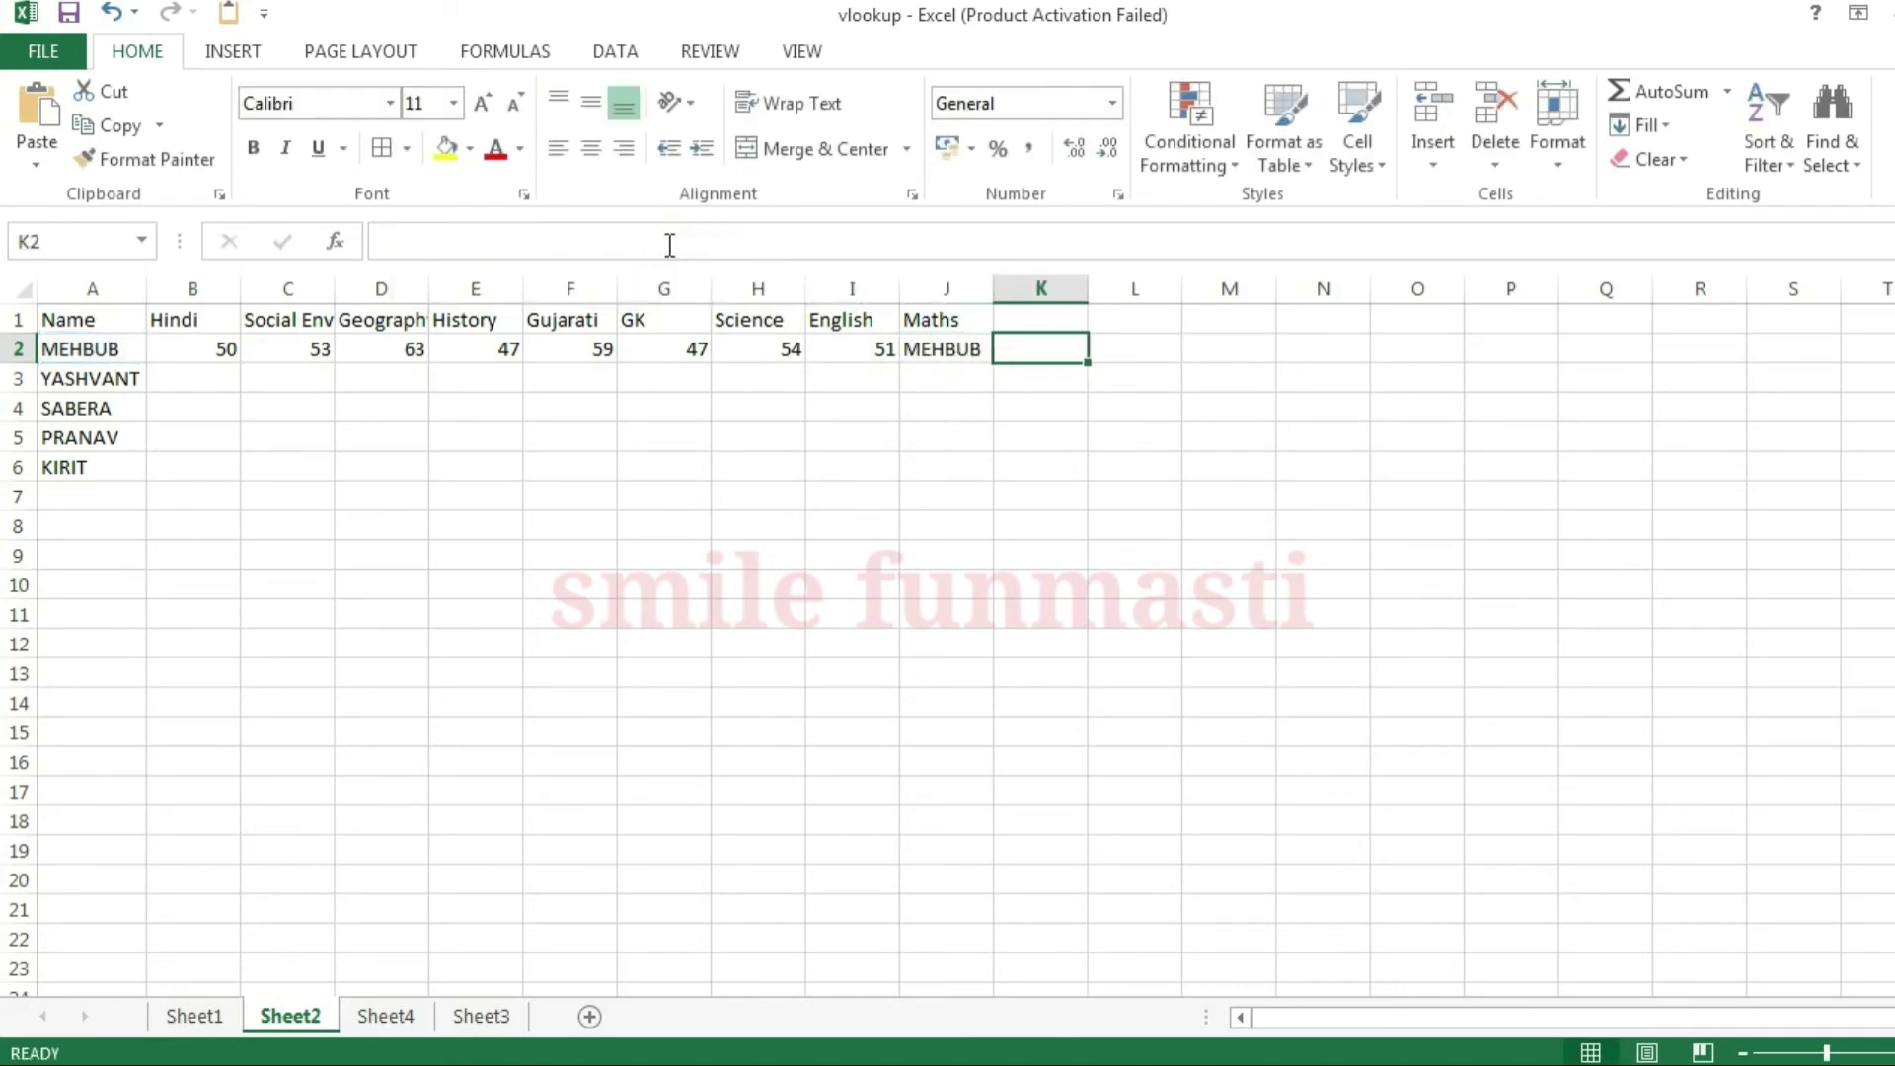
{"action": "key", "text": "Left"}
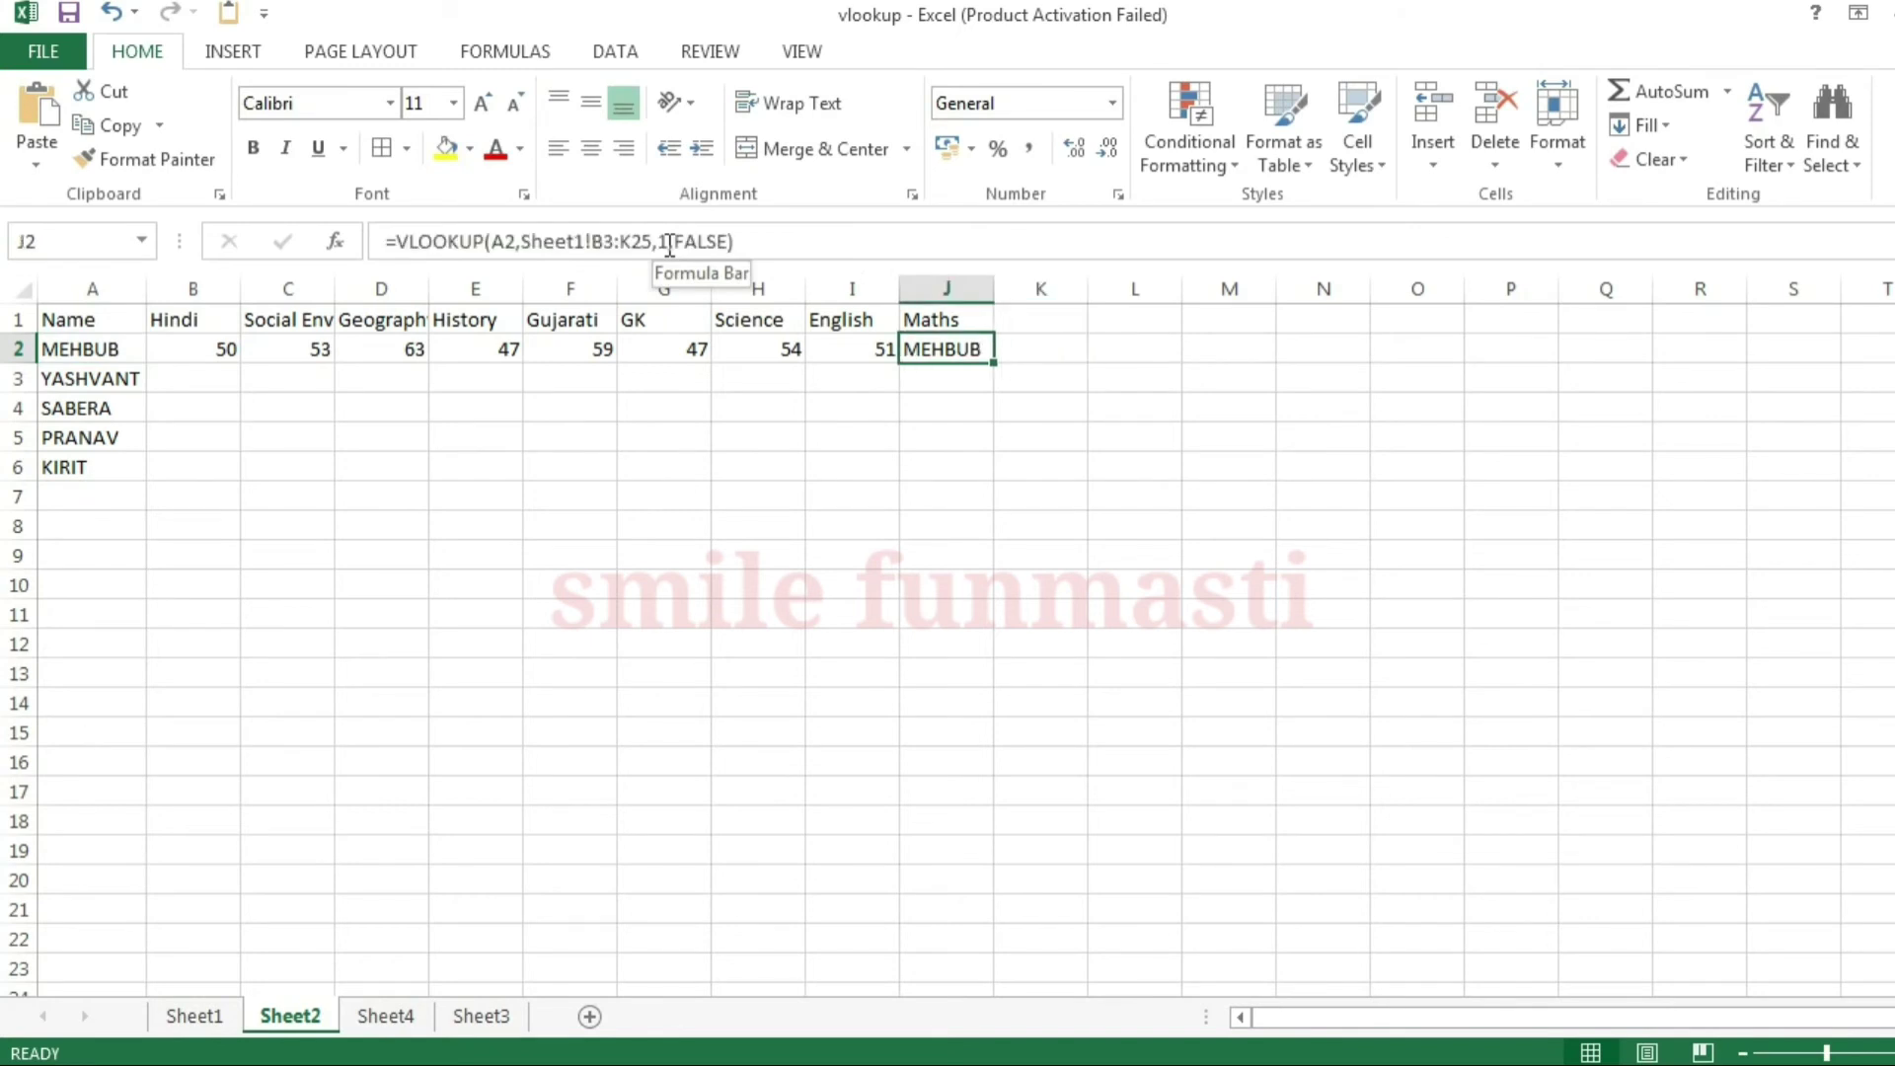
{"action": "key", "text": "Delete"}
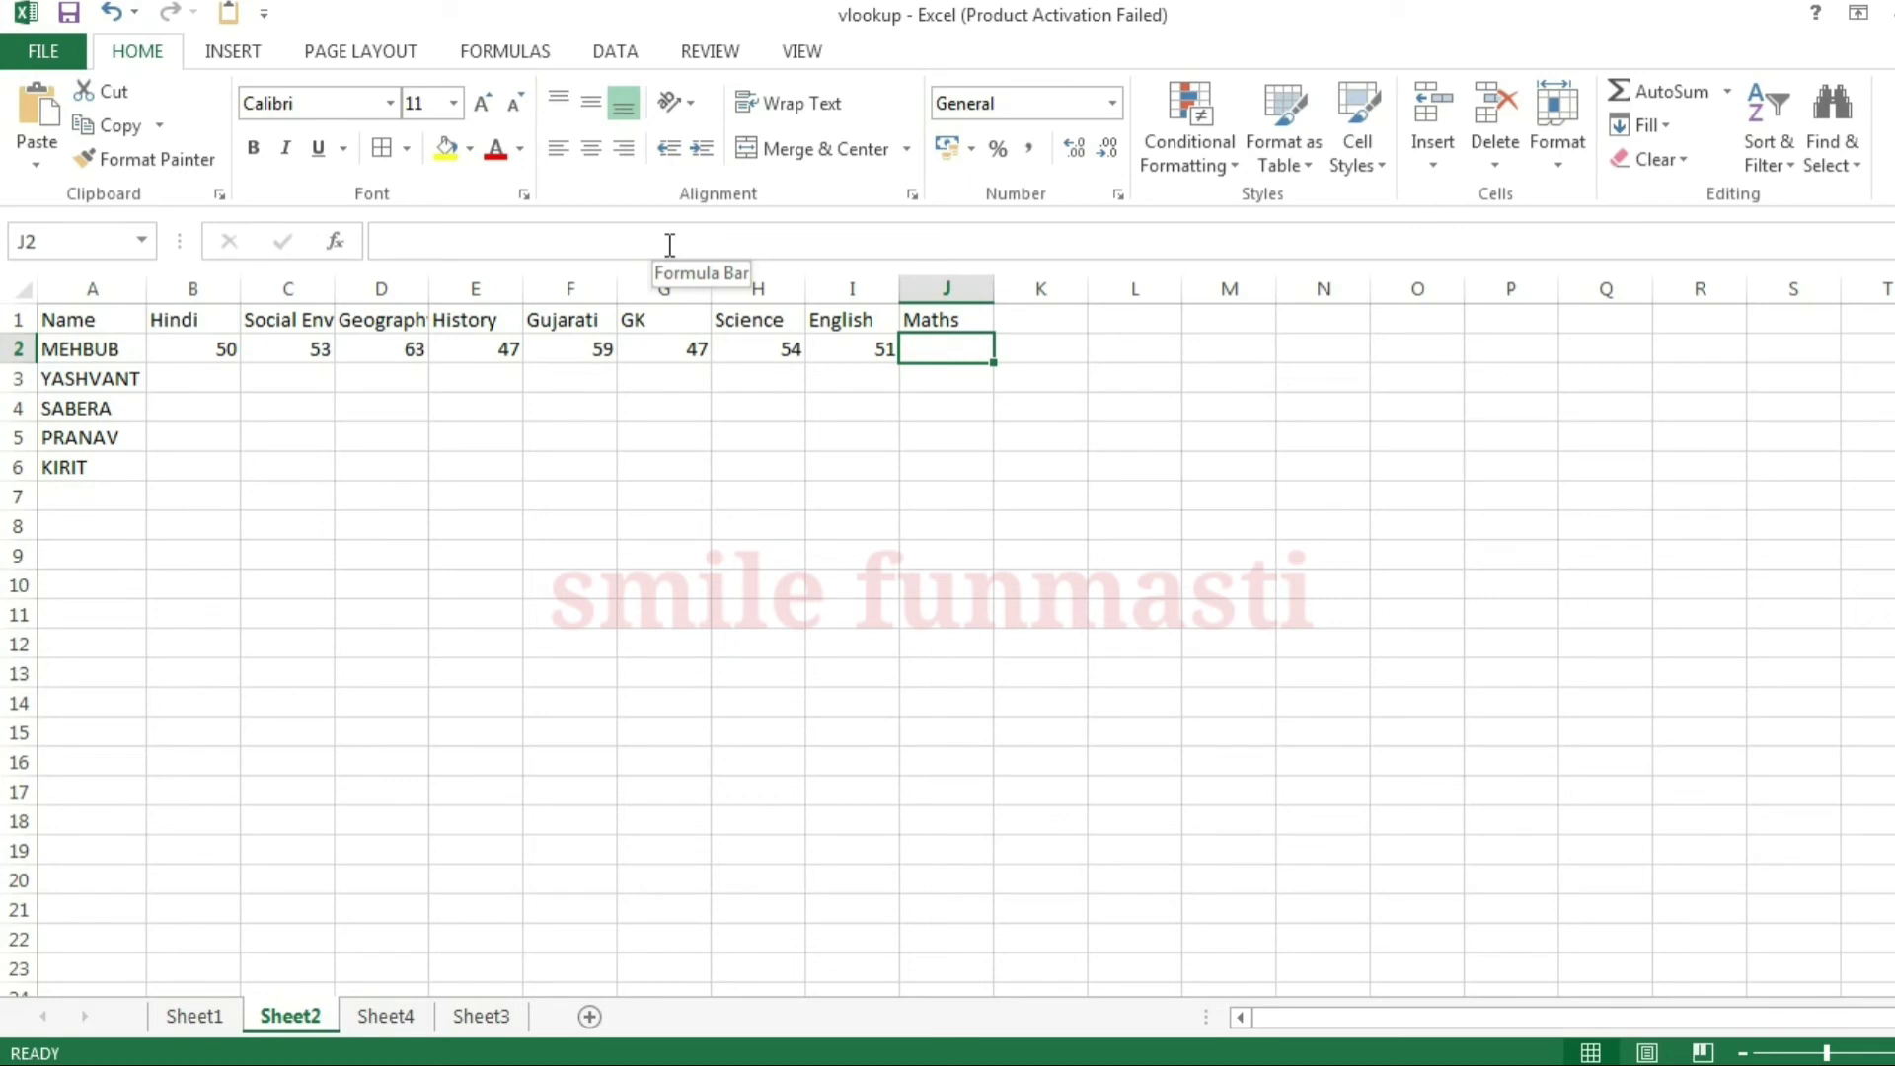
- Copy the first student's B2:I2 lookup formulas down into rows 3–6 for the other four students
{"action": "key", "text": "Left"}
{"action": "key", "text": "Left"}
{"action": "key", "text": "Left"}
{"action": "key", "text": "Left"}
{"action": "key", "text": "Left"}
{"action": "key", "text": "Left"}
{"action": "key", "text": "Right"}
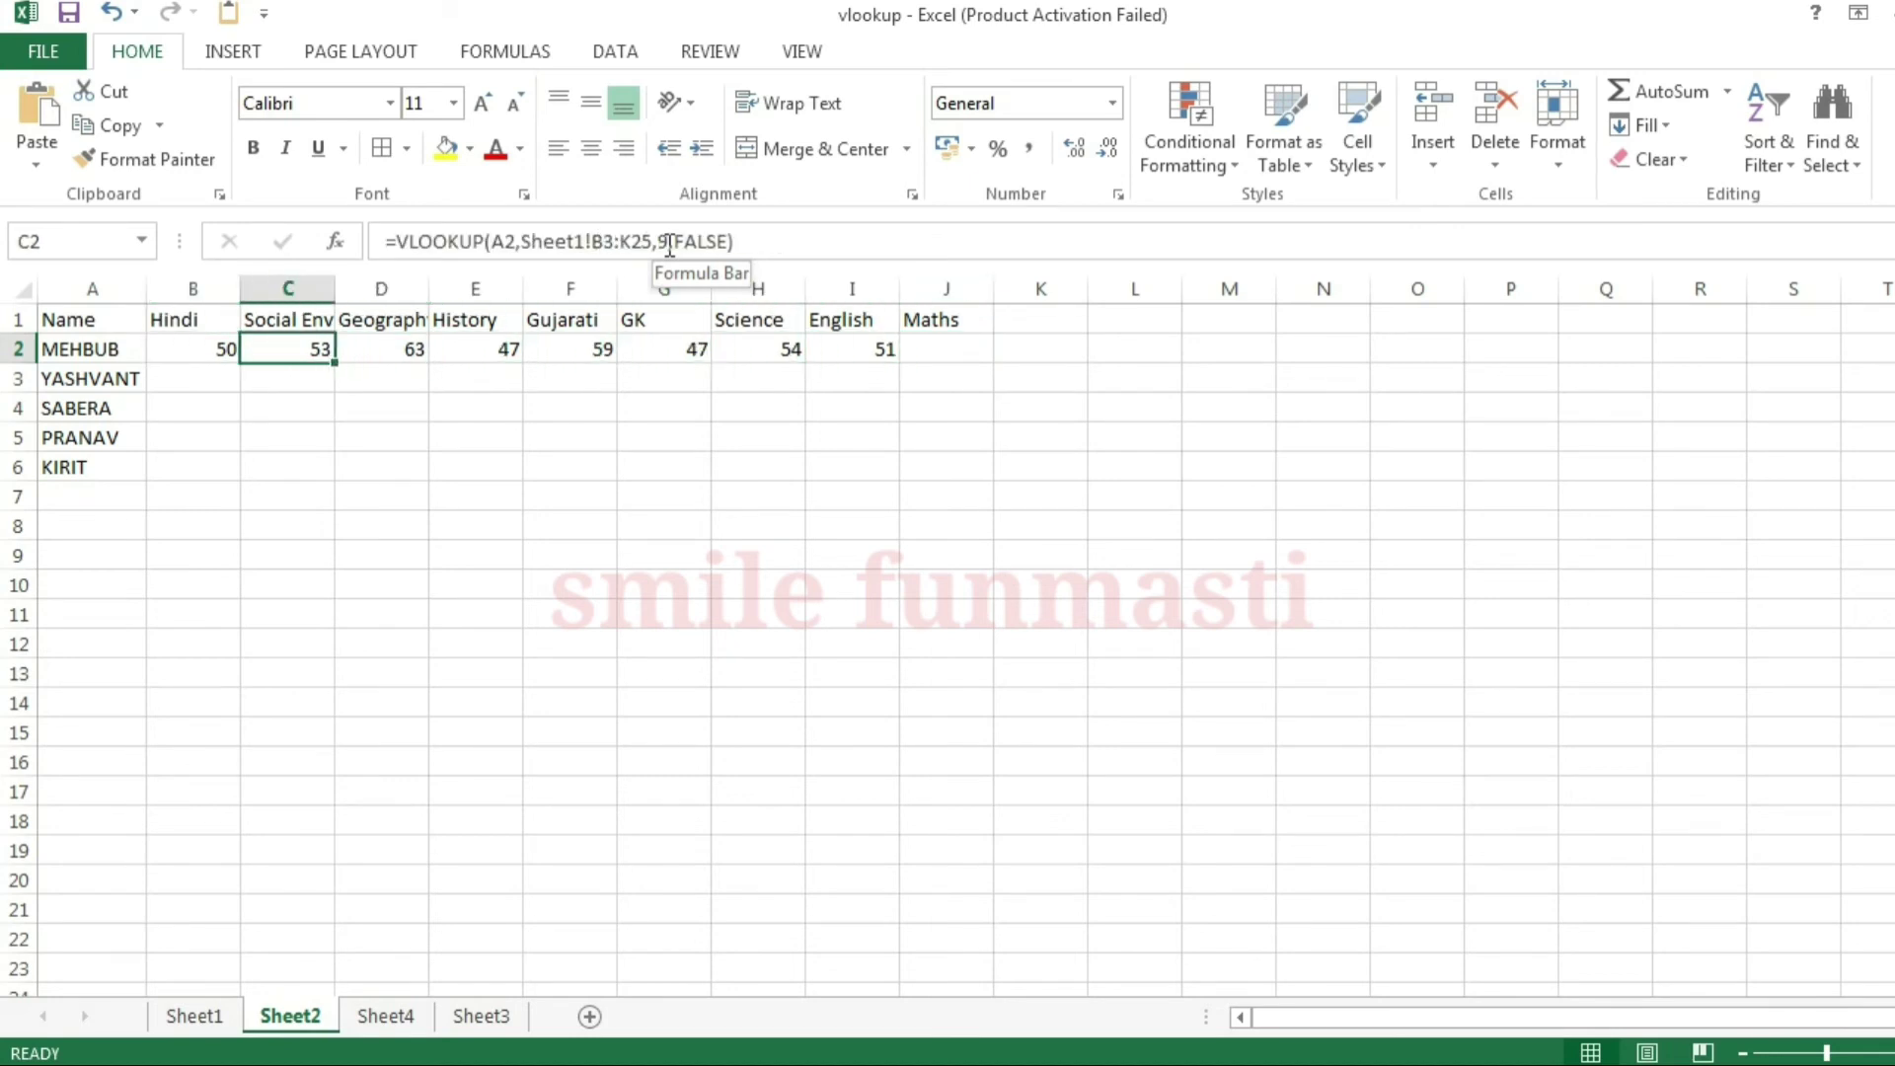
{"action": "key", "text": "Right"}
{"action": "key", "text": "Right"}
{"action": "key", "text": "Right"}
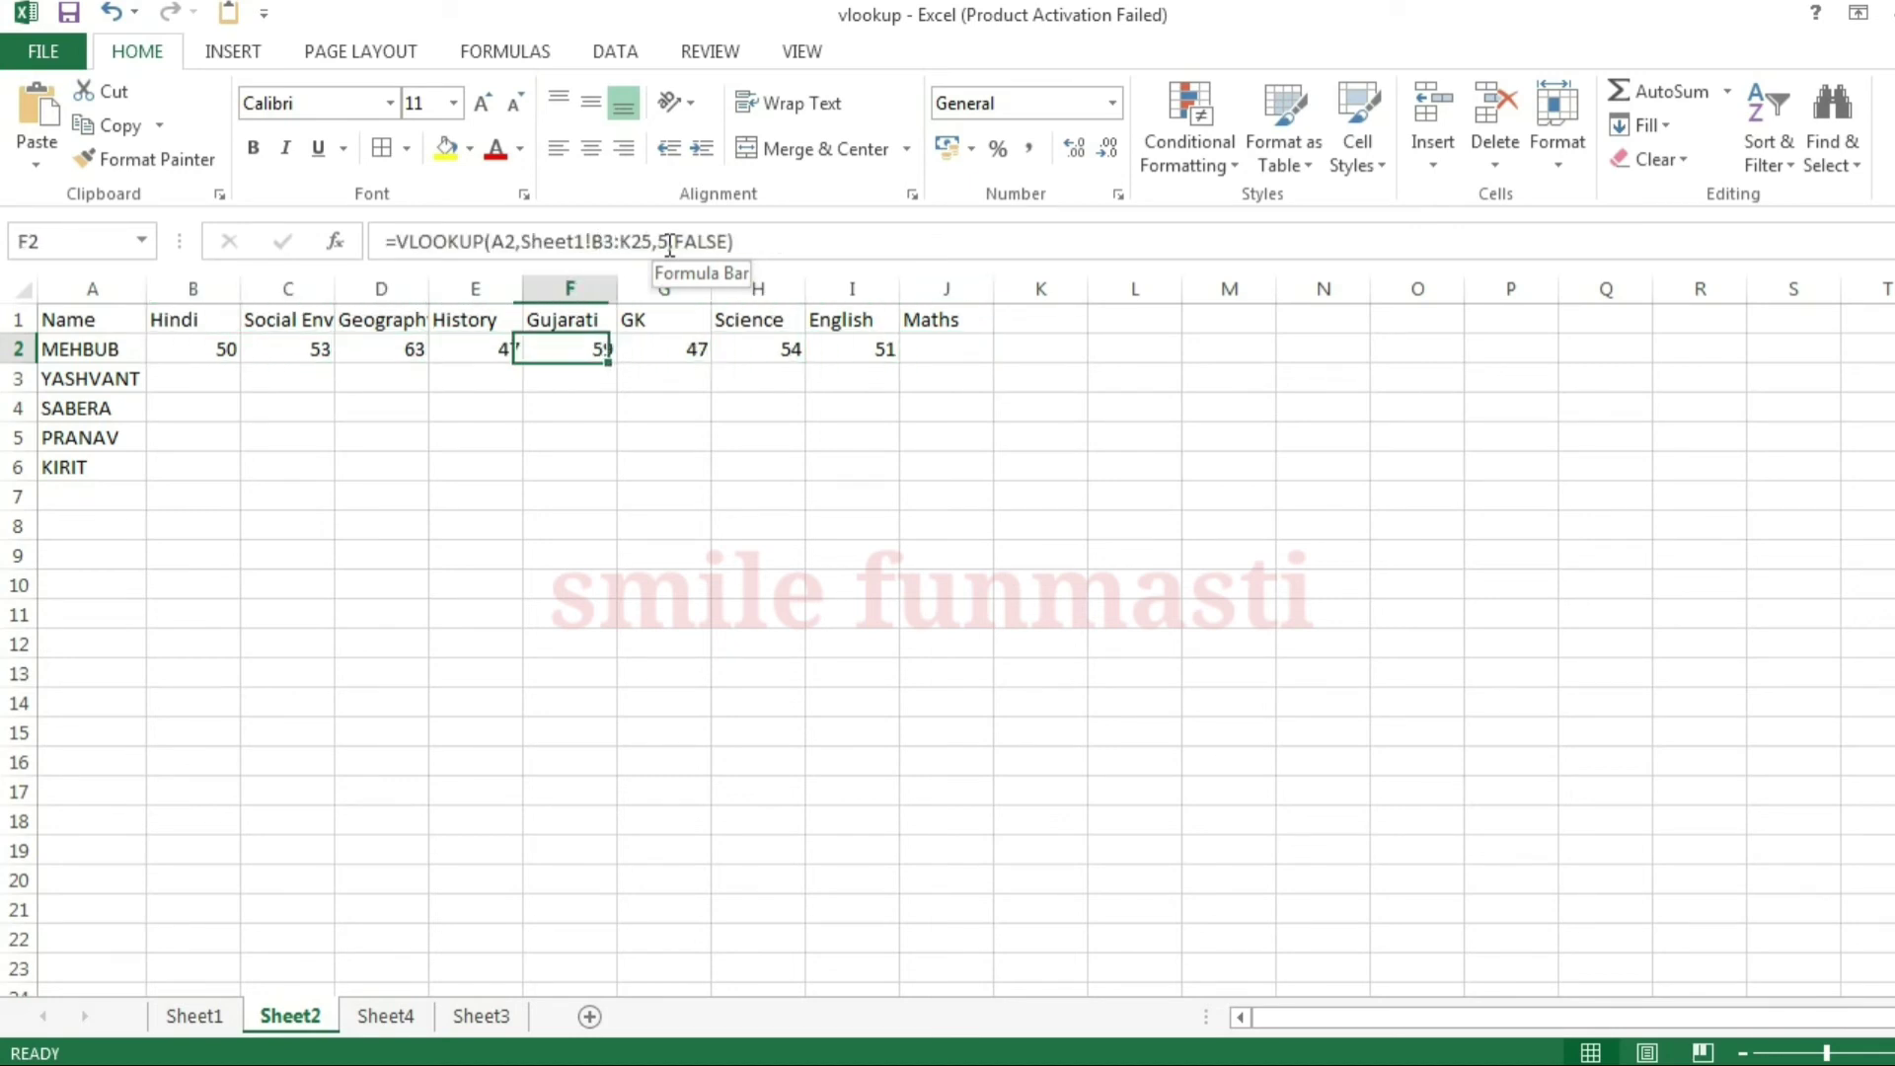
{"action": "key", "text": "Right"}
{"action": "key", "text": "Right"}
{"action": "key", "text": "Right"}
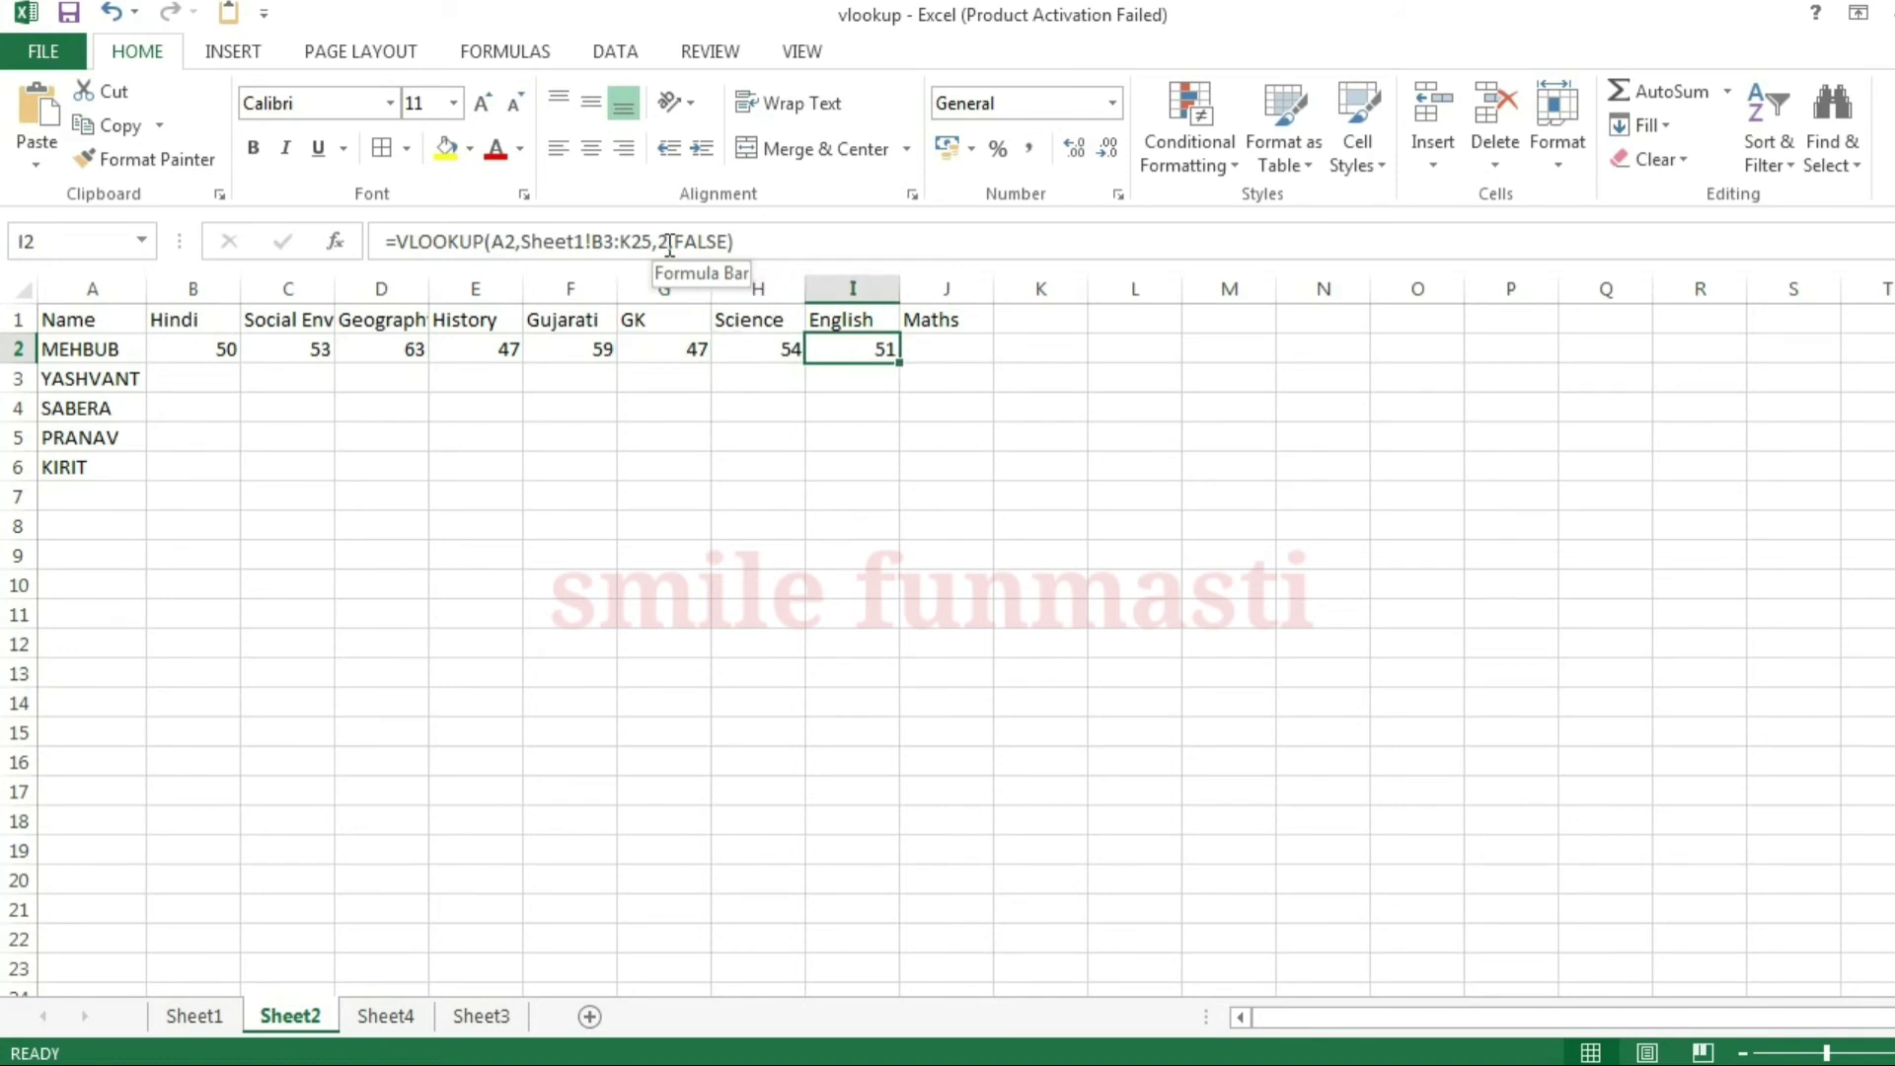
{"action": "key", "text": "Left"}
{"action": "key", "text": "Left"}
{"action": "key", "text": "Left"}
{"action": "key", "text": "Left"}
{"action": "key", "text": "Left"}
{"action": "key", "text": "Left"}
{"action": "key", "text": "Left"}
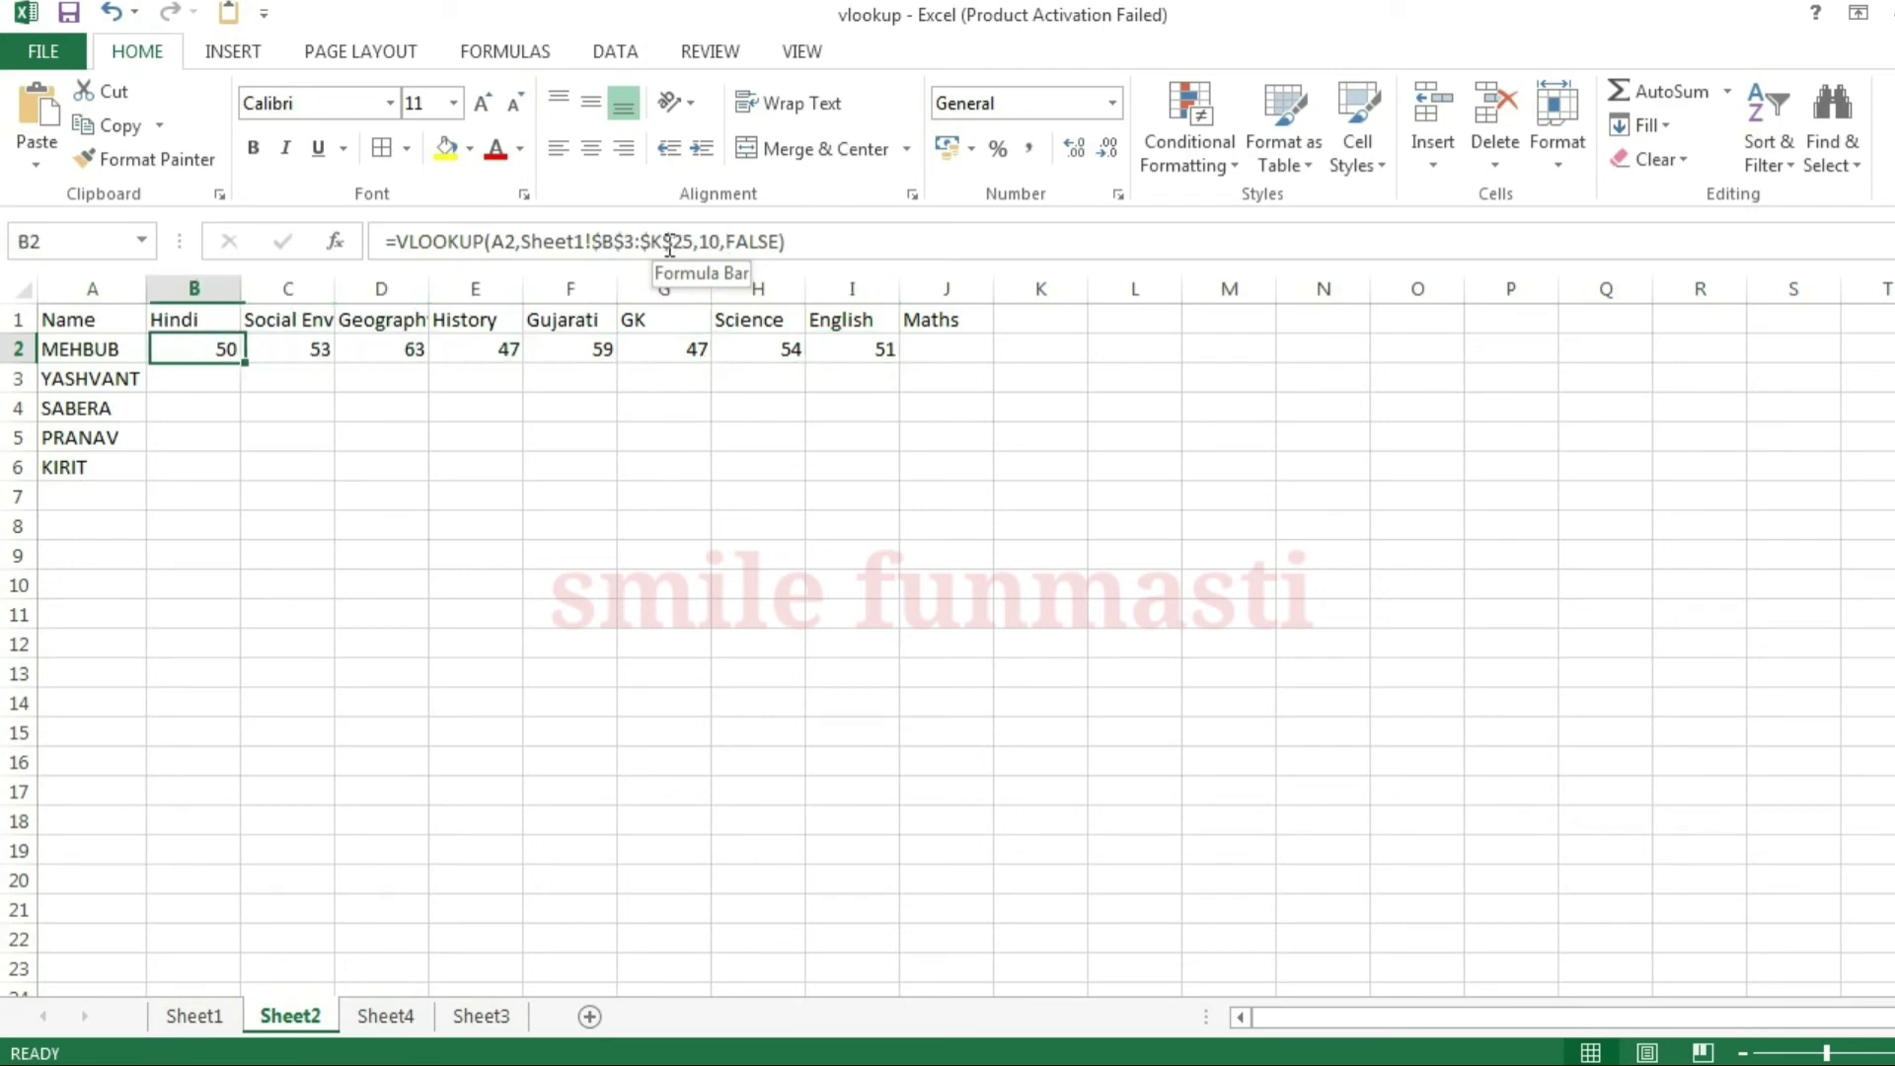
{"action": "key", "text": "shift+Right"}
{"action": "key", "text": "shift+Right"}
{"action": "key", "text": "shift+Right"}
{"action": "key", "text": "shift+Right"}
{"action": "key", "text": "shift+Right"}
{"action": "key", "text": "shift+Right"}
{"action": "key", "text": "shift+Right"}
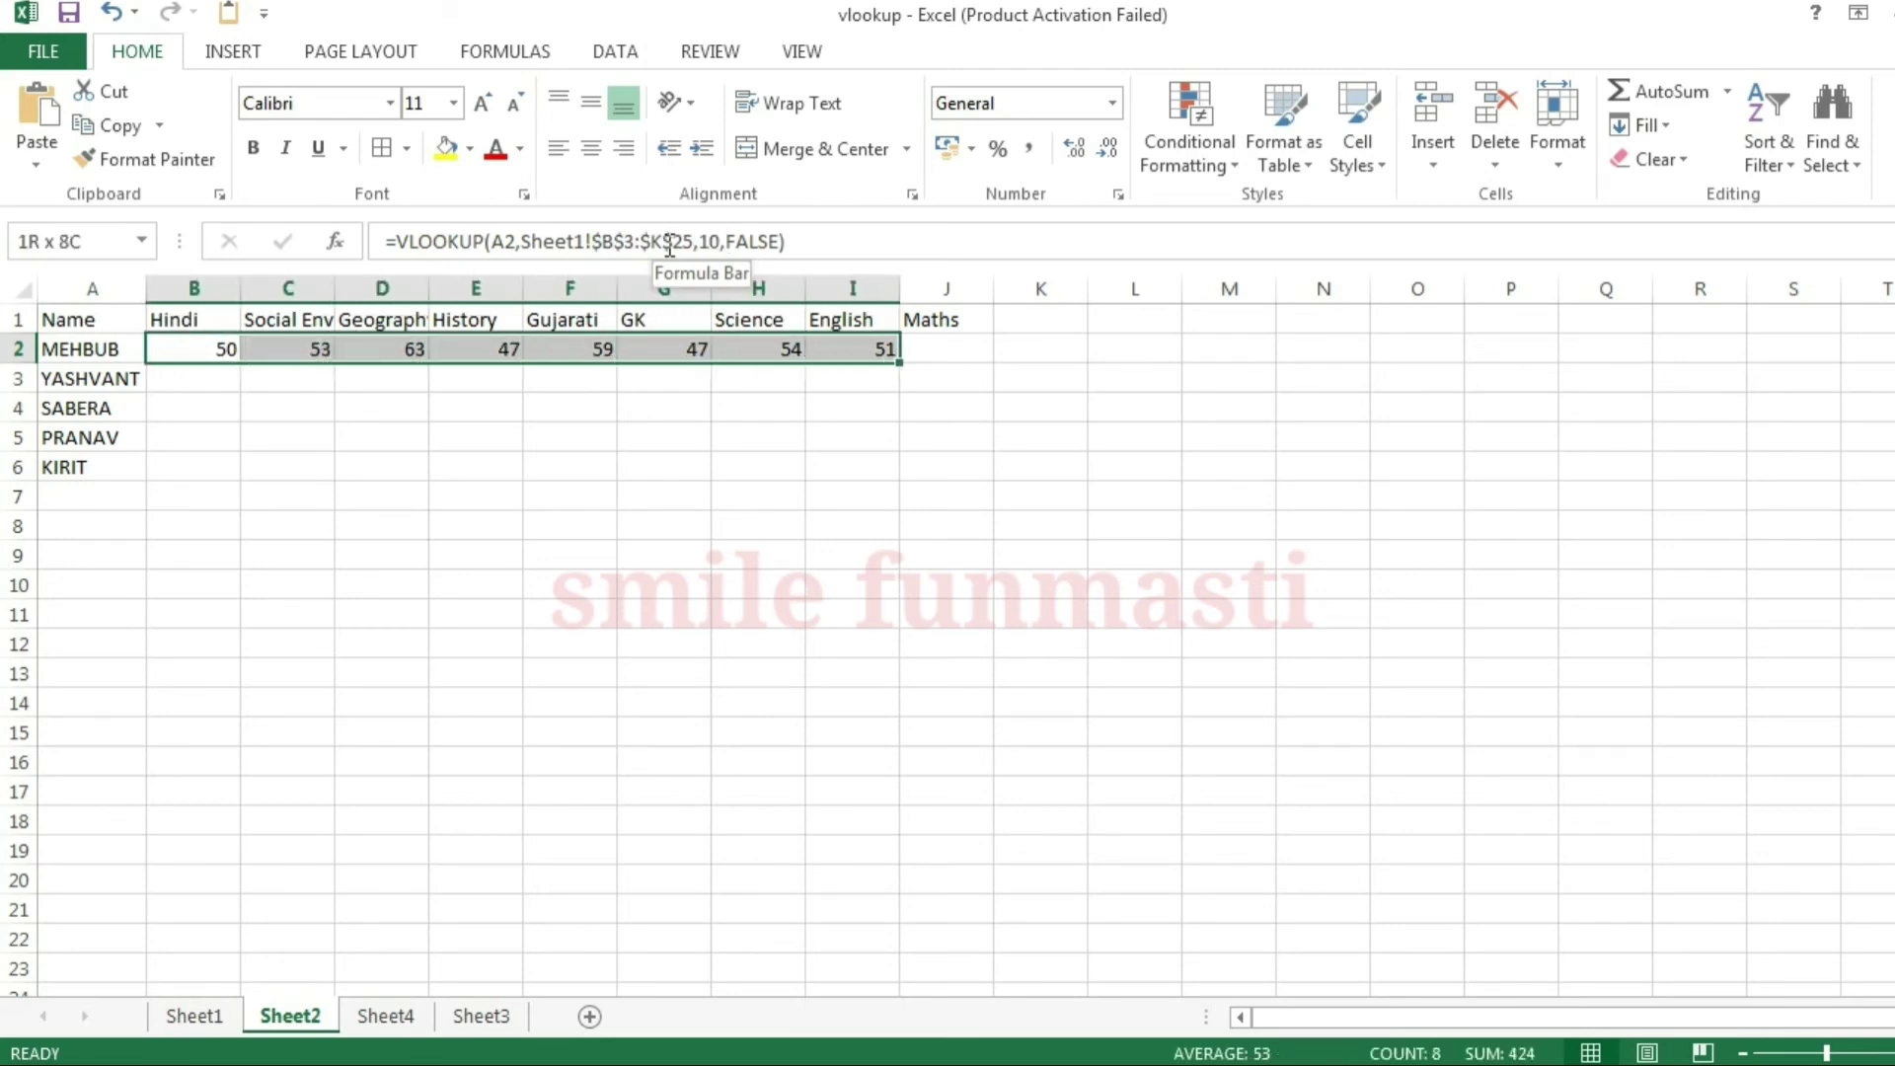
{"action": "key", "text": "ctrl+c"}
{"action": "key", "text": "Down"}
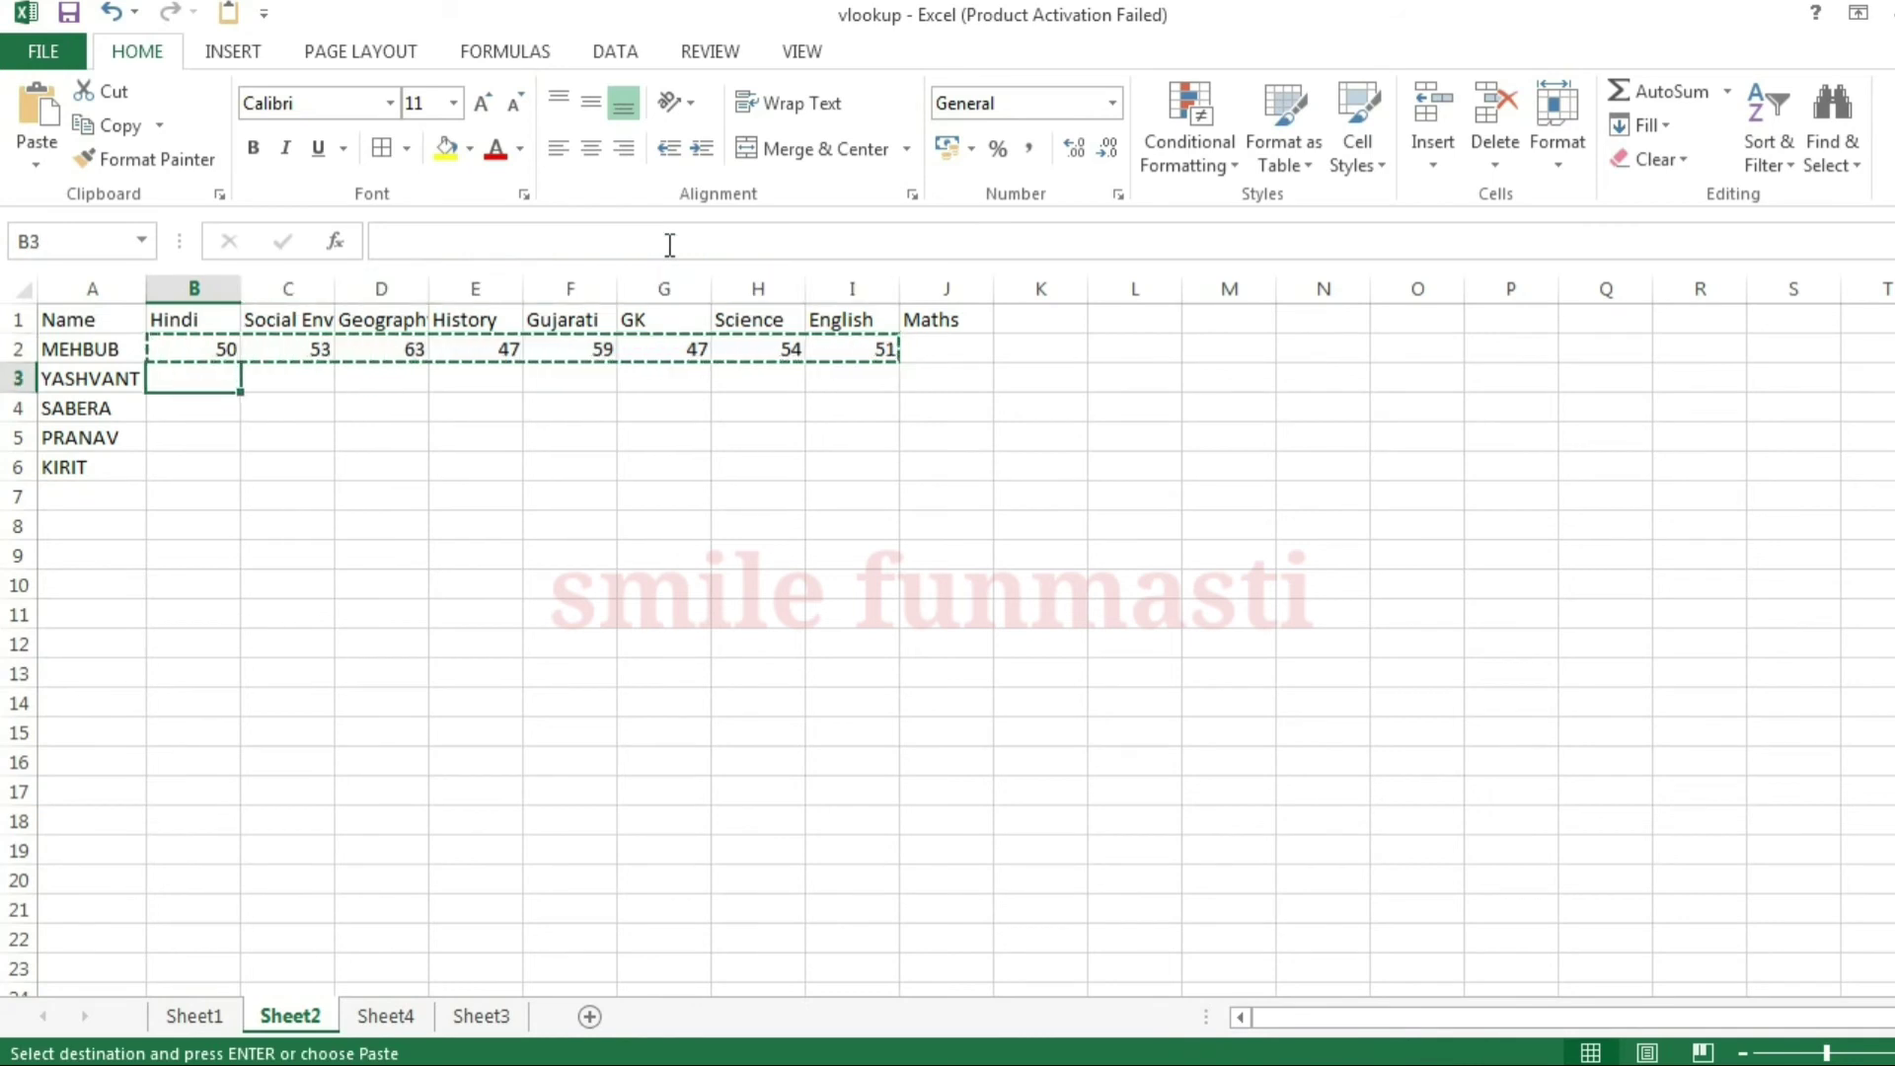
{"action": "key", "text": "shift+Down"}
{"action": "key", "text": "shift+Down"}
{"action": "key", "text": "shift+Down"}
{"action": "key", "text": "Return"}
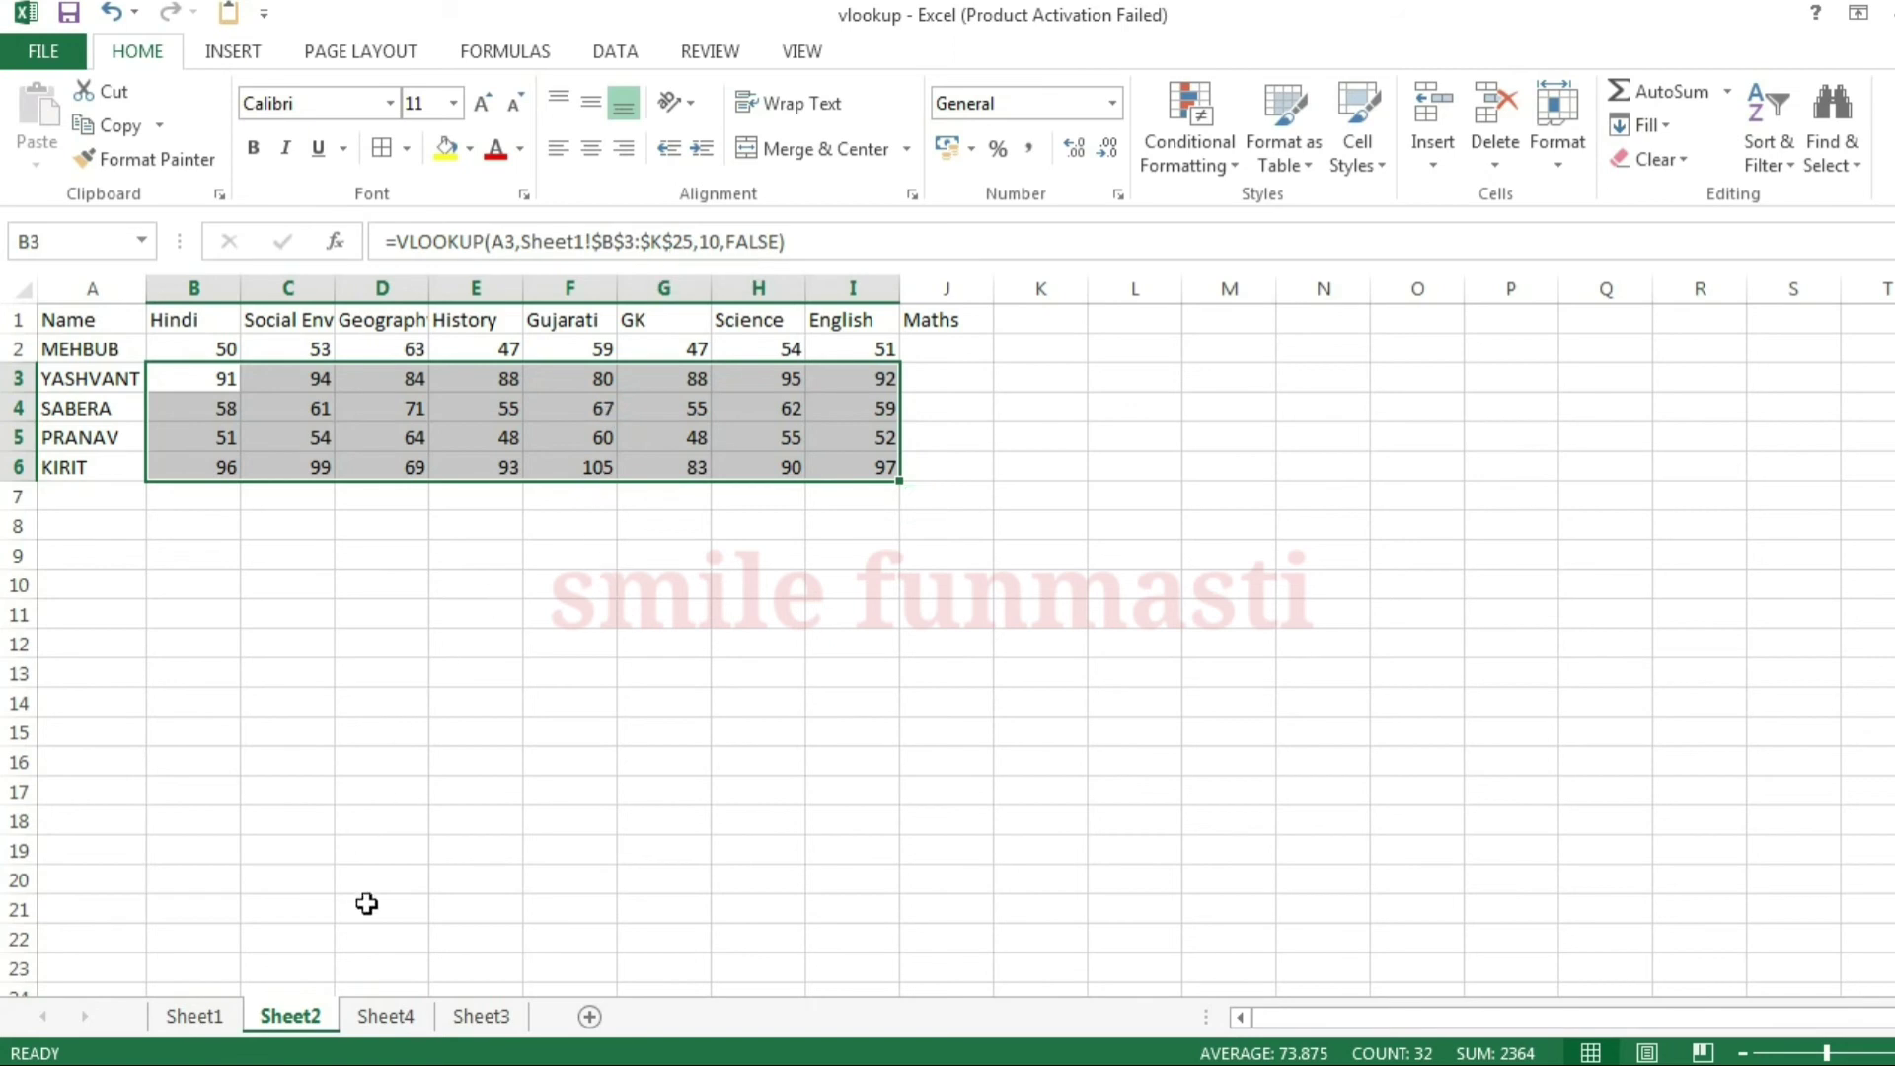
- Go to the Sheet3 report card and enter roll number 1 in C2
{"action": "left_click", "coordinate": [408, 1015]}
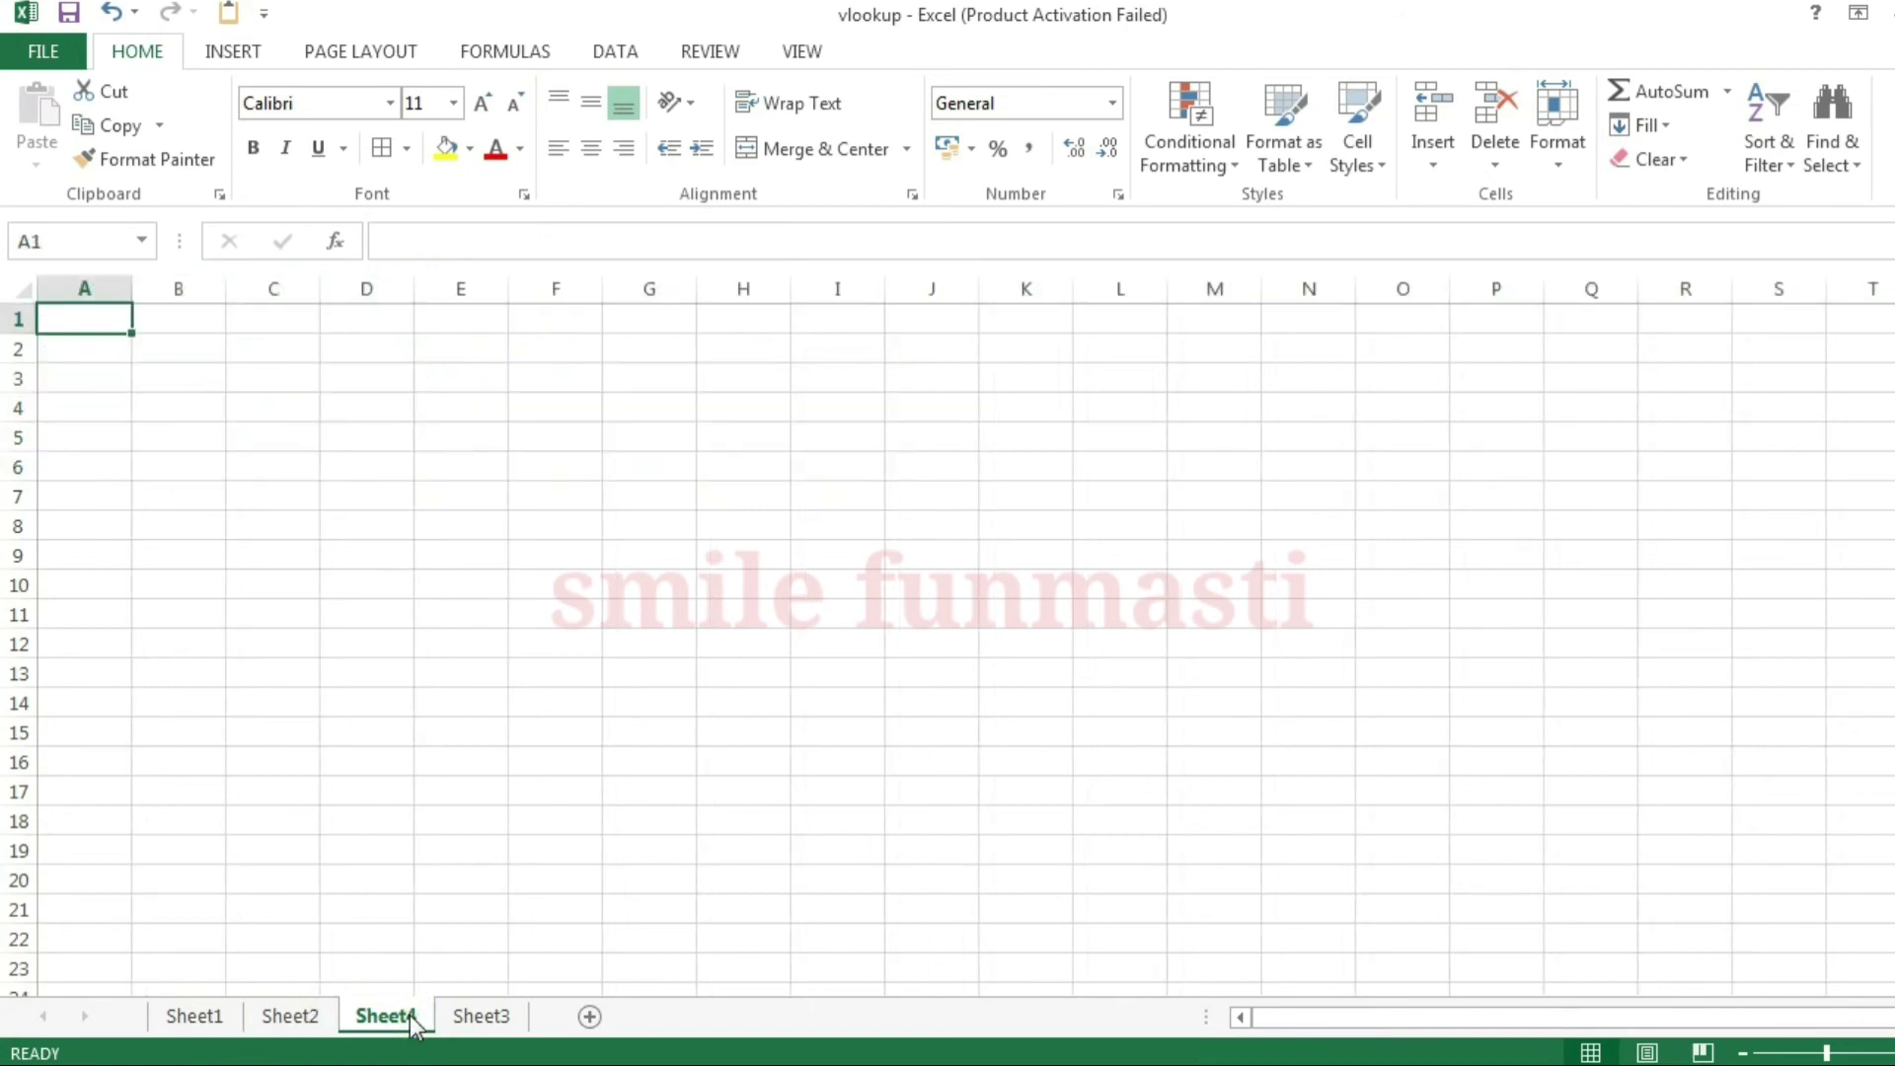
{"action": "left_click", "coordinate": [478, 1019]}
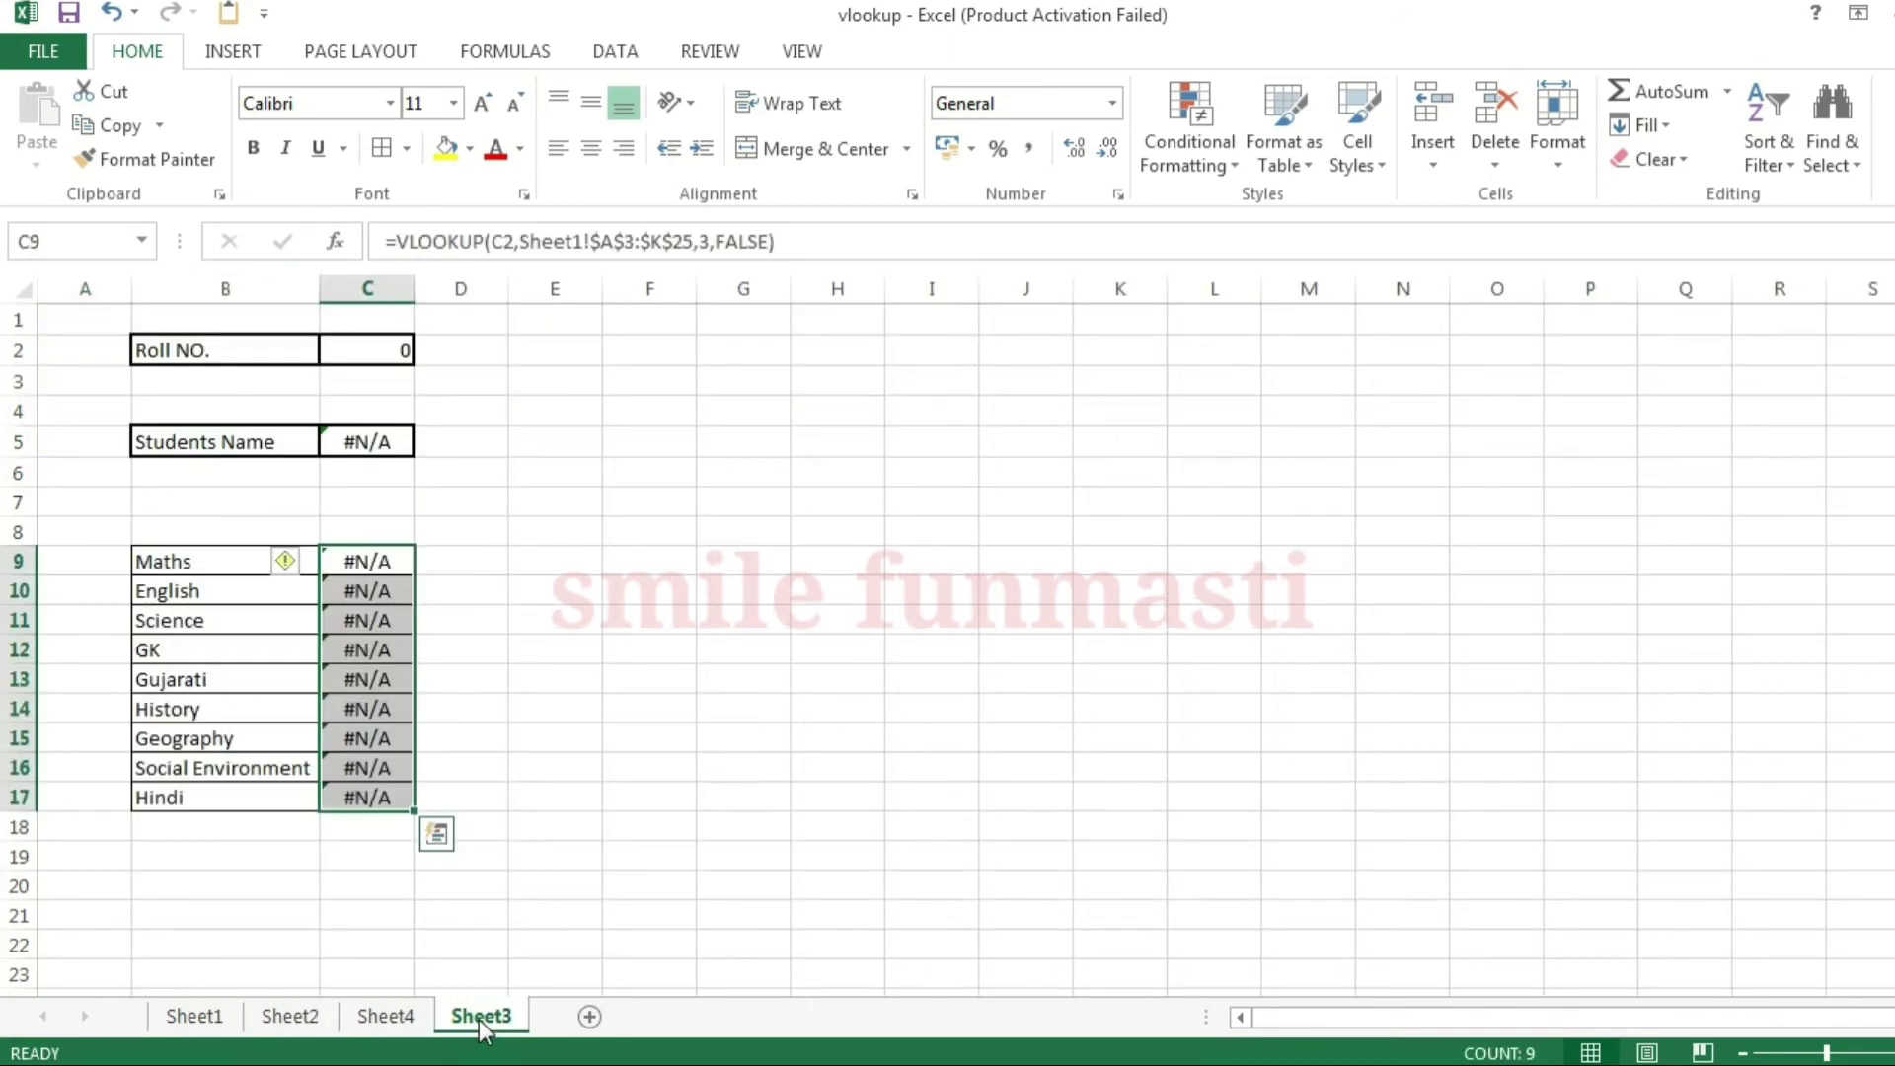
{"action": "left_click", "coordinate": [743, 502]}
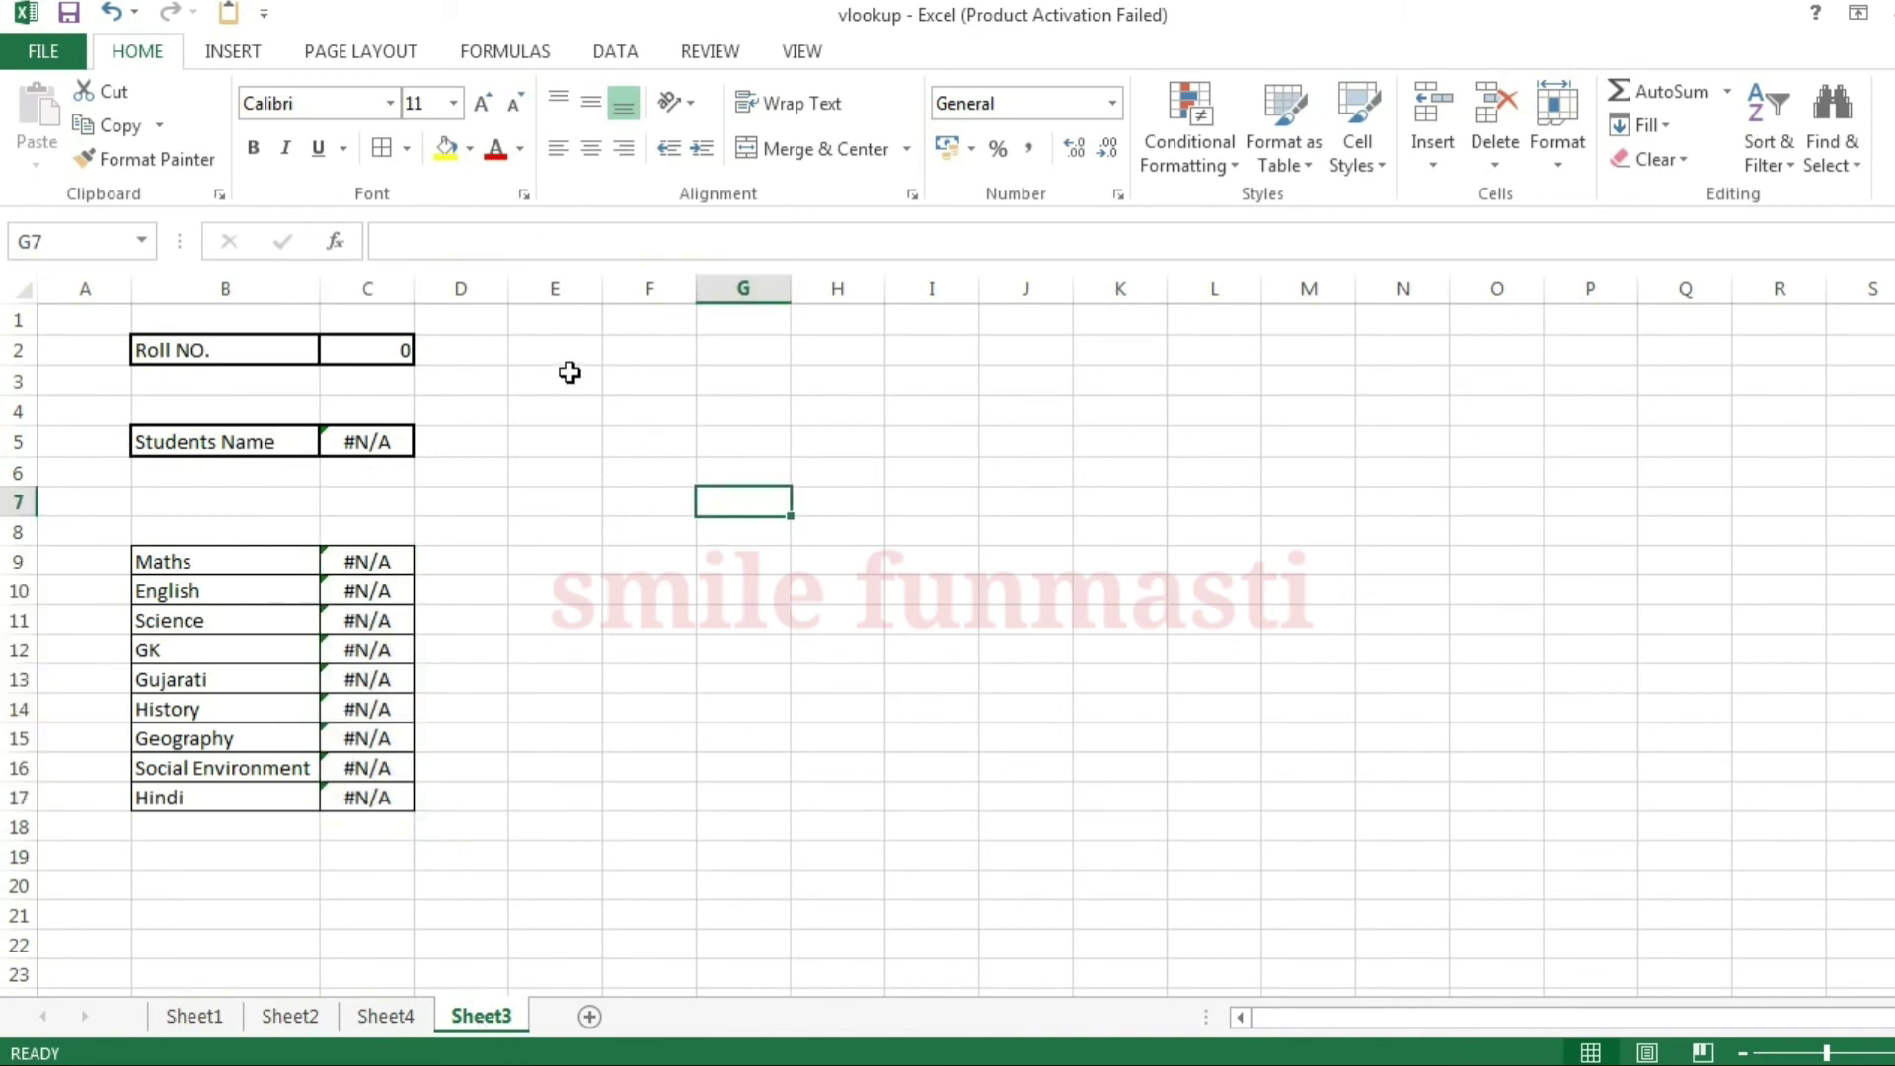
{"action": "left_click", "coordinate": [397, 345]}
{"action": "type", "text": "0"}
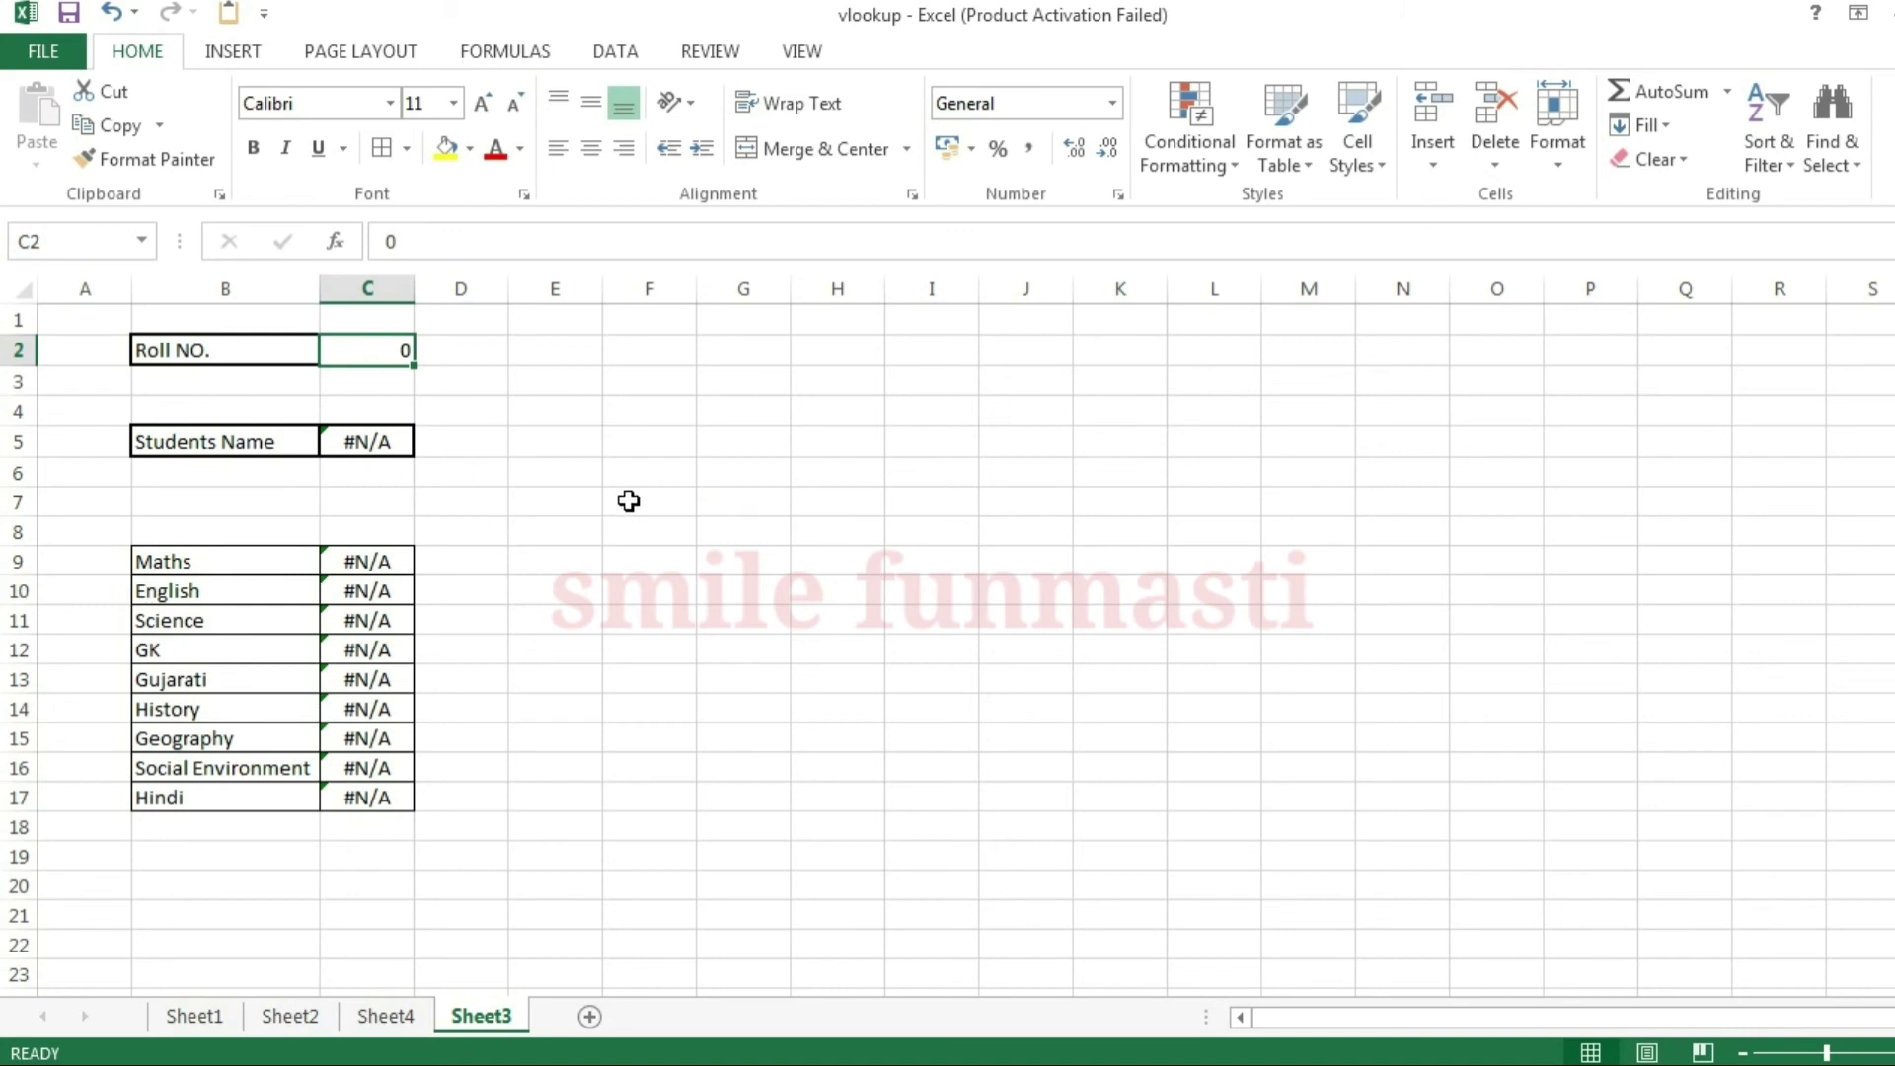
{"action": "type", "text": "1"}
{"action": "key", "text": "Return"}
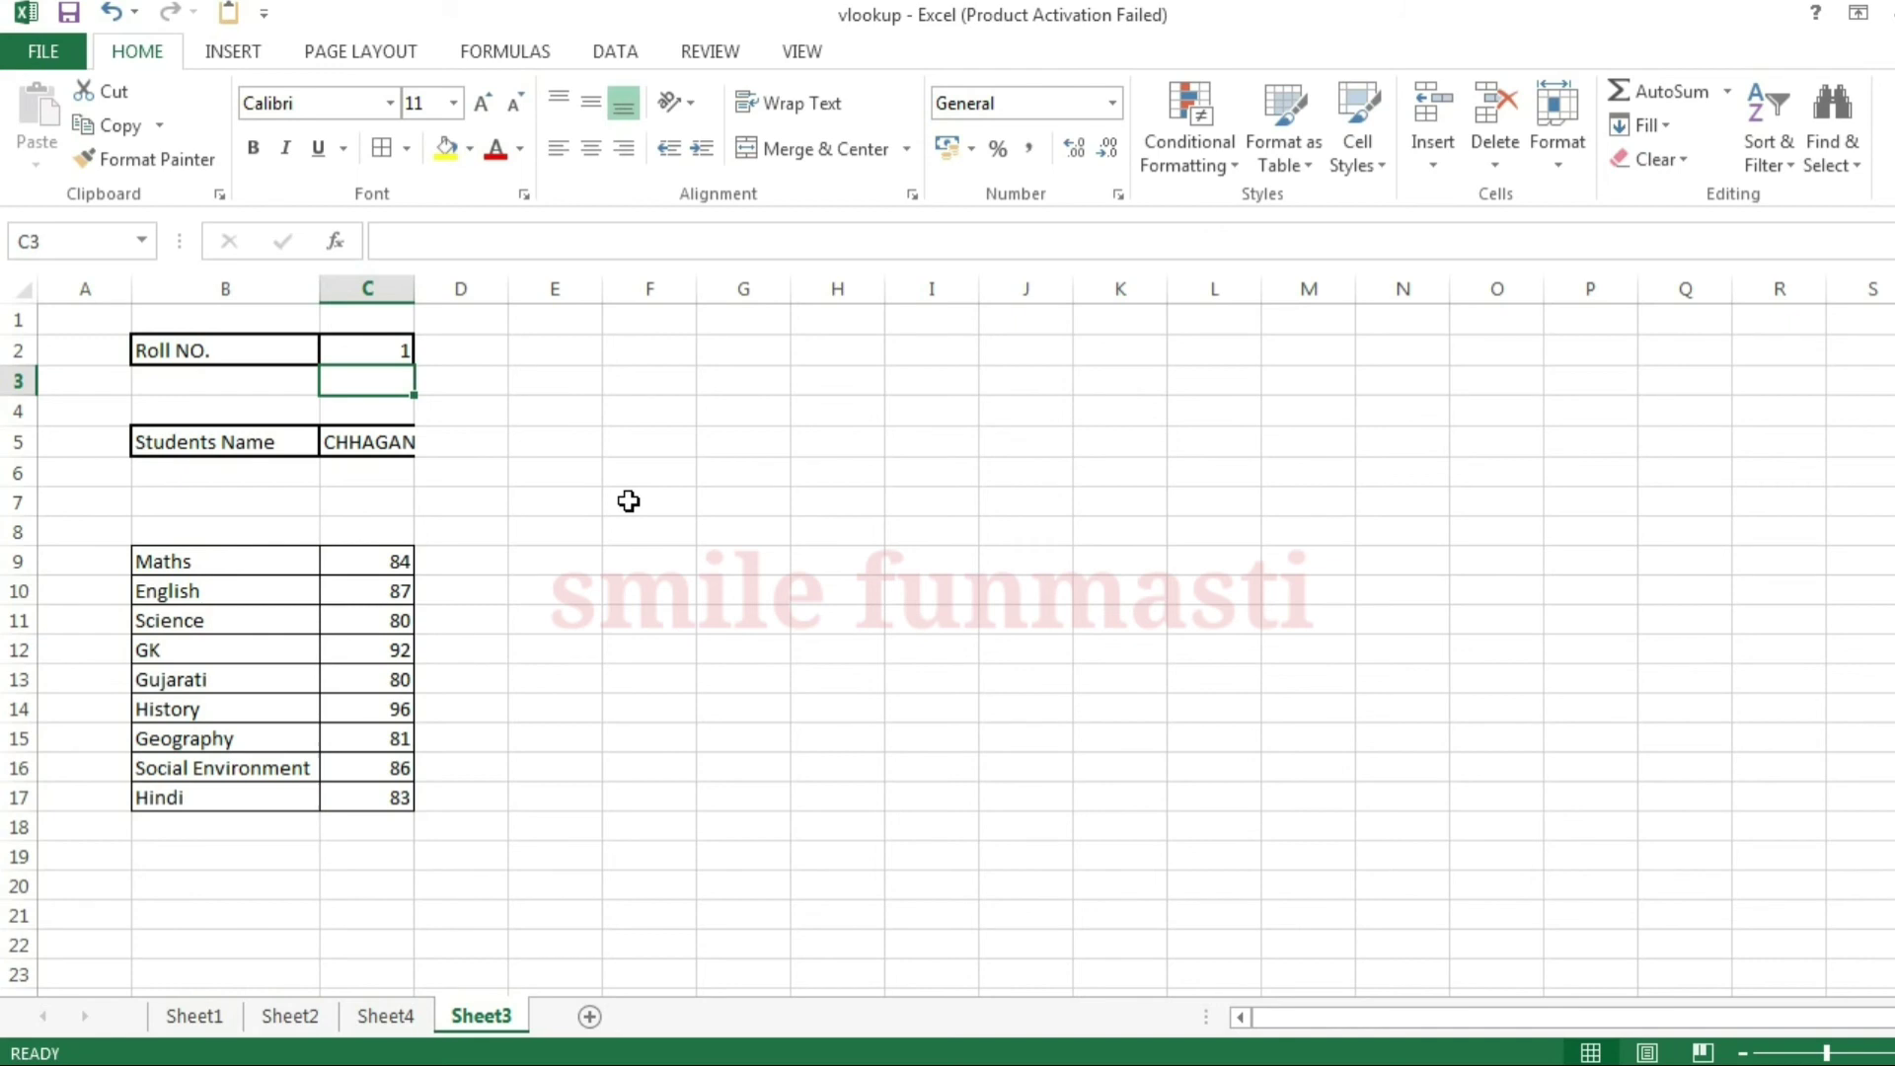
- Try roll numbers 2, 3, 12 and finally 16 in C2
{"action": "key", "text": "Up"}
{"action": "type", "text": "2"}
{"action": "key", "text": "Return"}
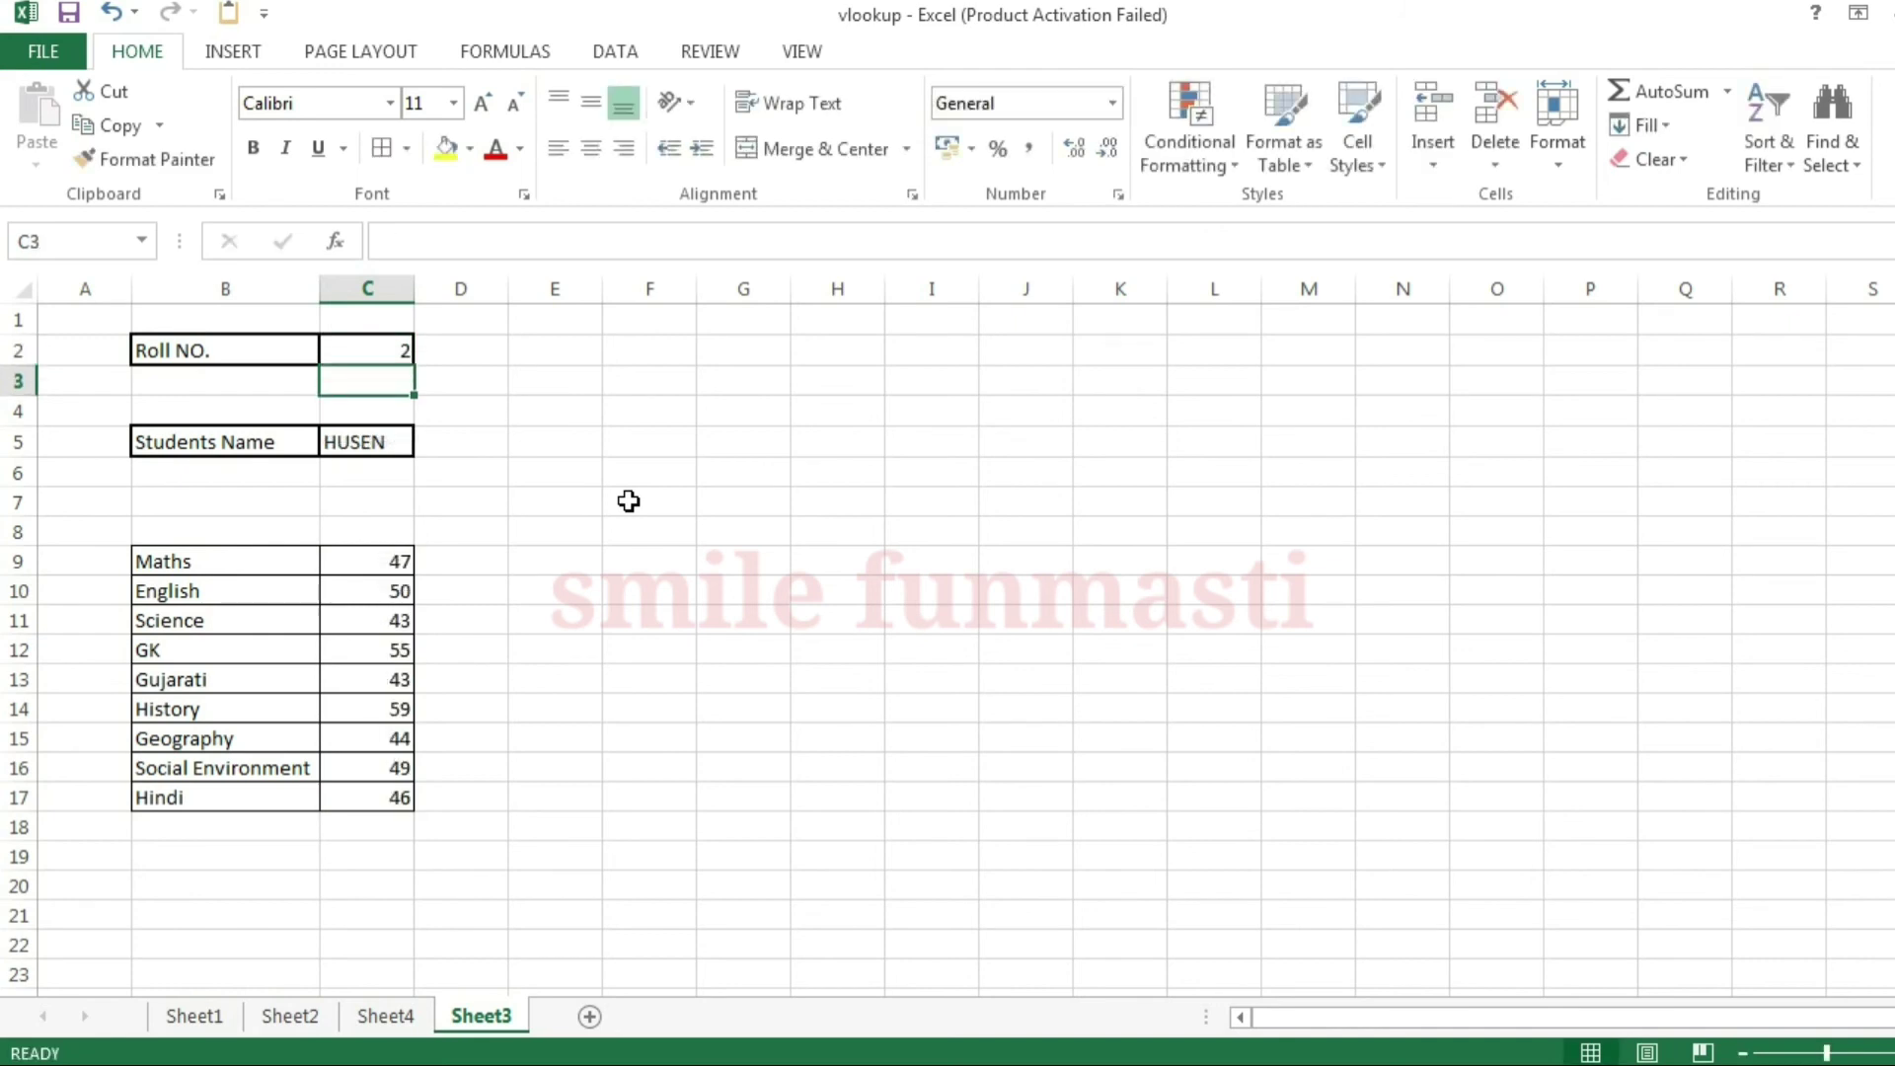
{"action": "key", "text": "Up"}
{"action": "type", "text": "3"}
{"action": "key", "text": "Return"}
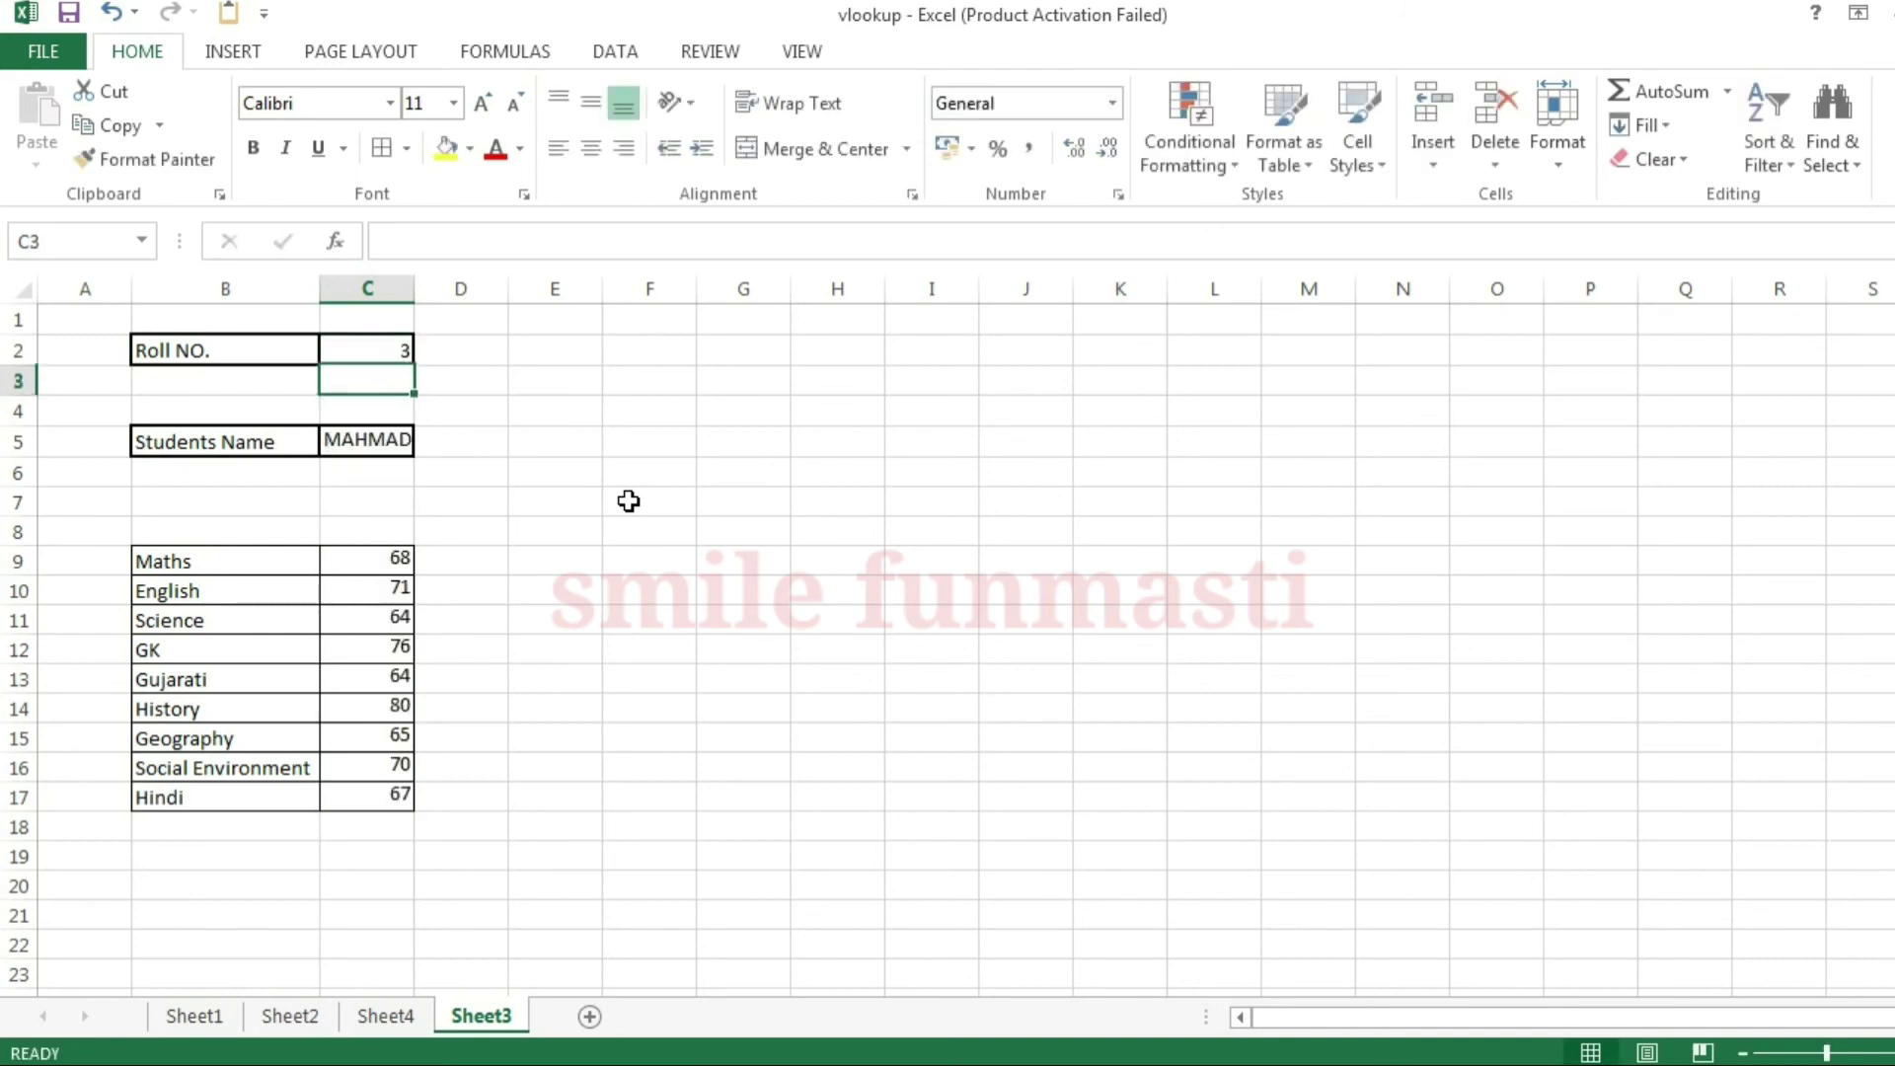
{"action": "key", "text": "Up"}
{"action": "type", "text": "12"}
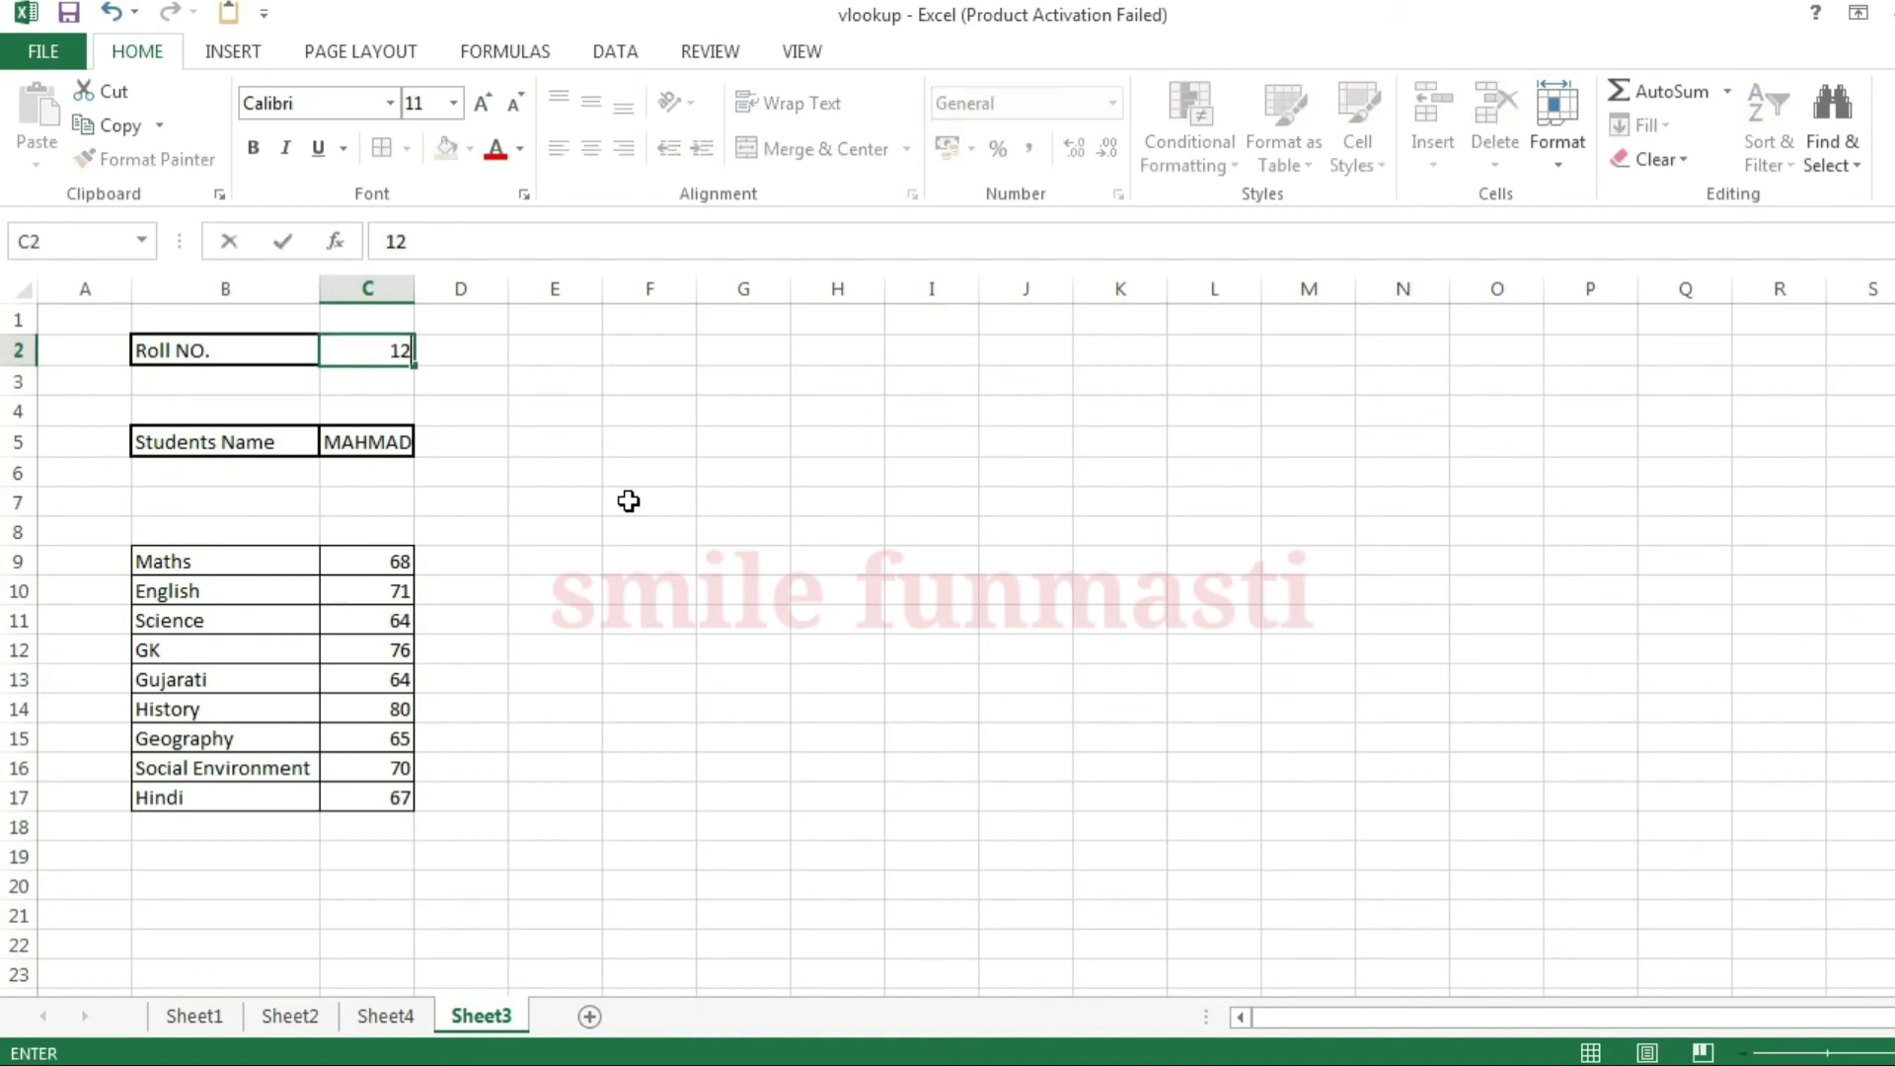
{"action": "key", "text": "Return"}
{"action": "key", "text": "Up"}
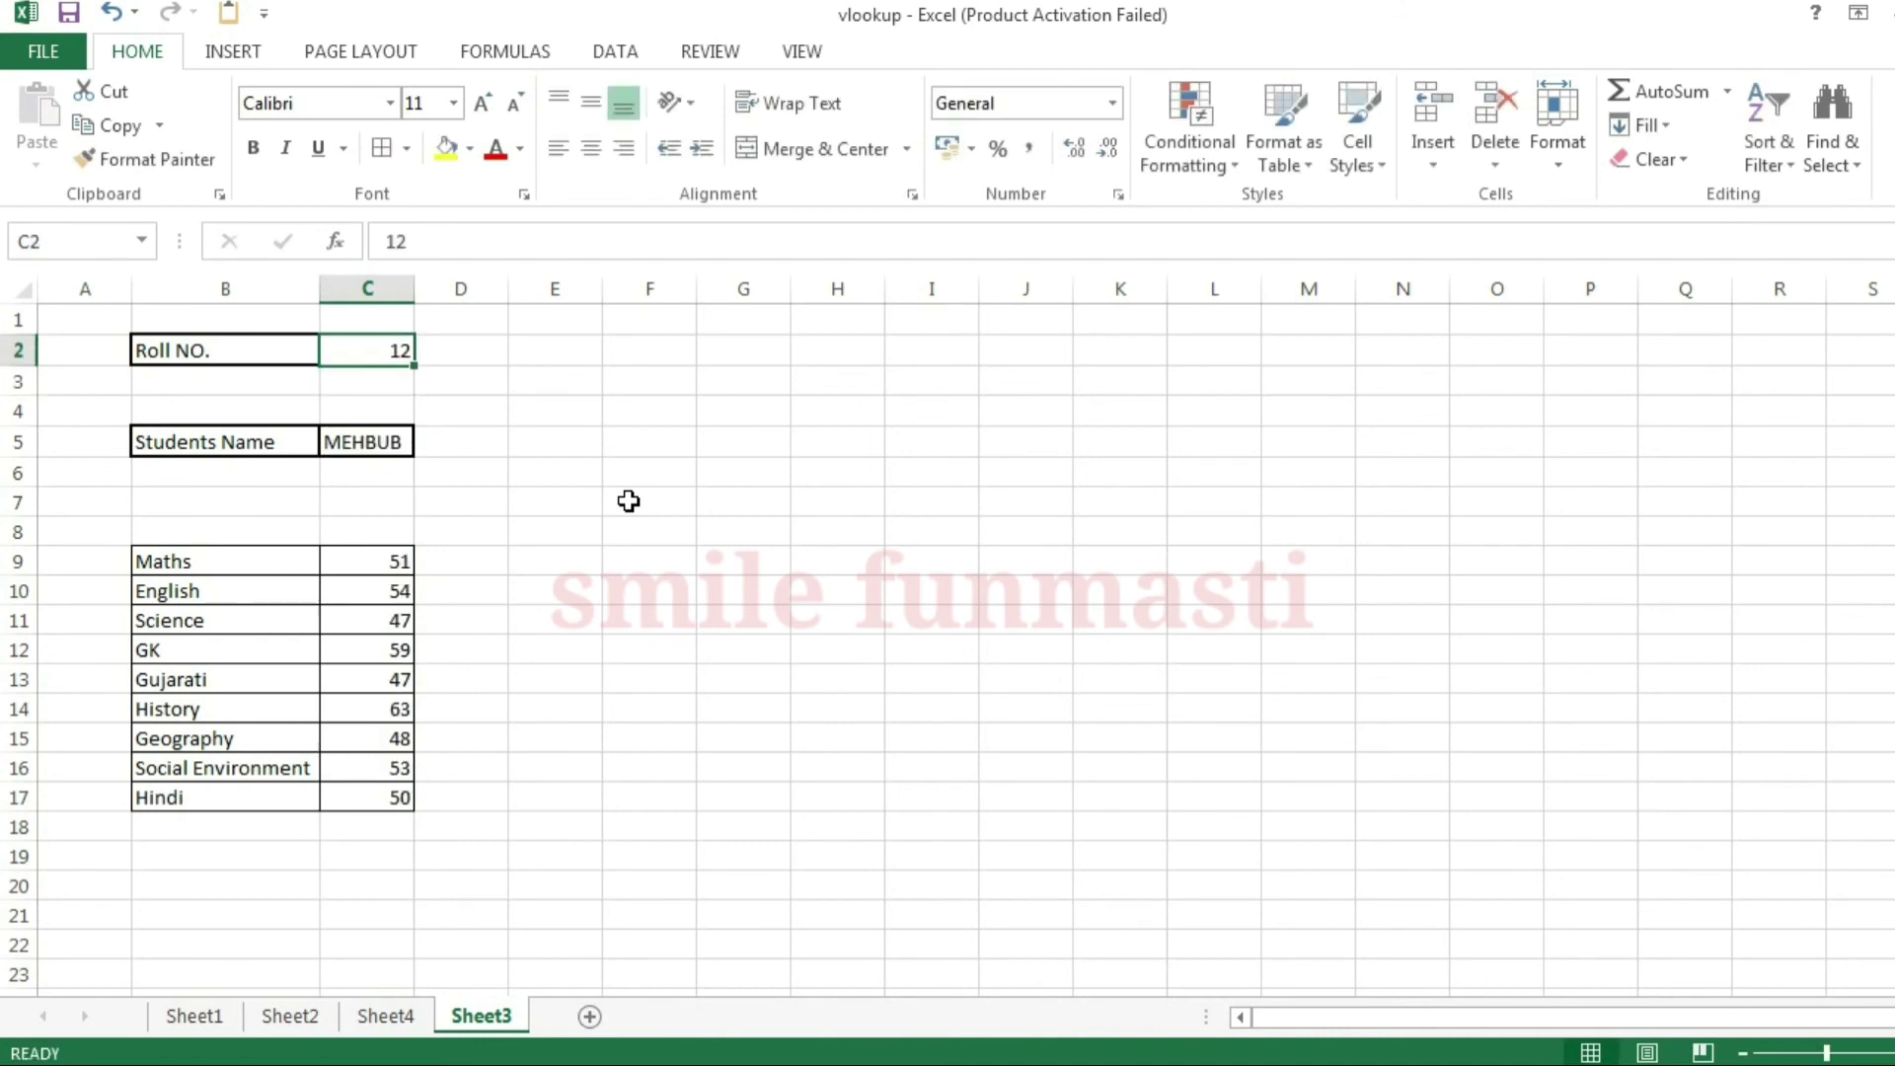
{"action": "type", "text": "16"}
{"action": "key", "text": "Return"}
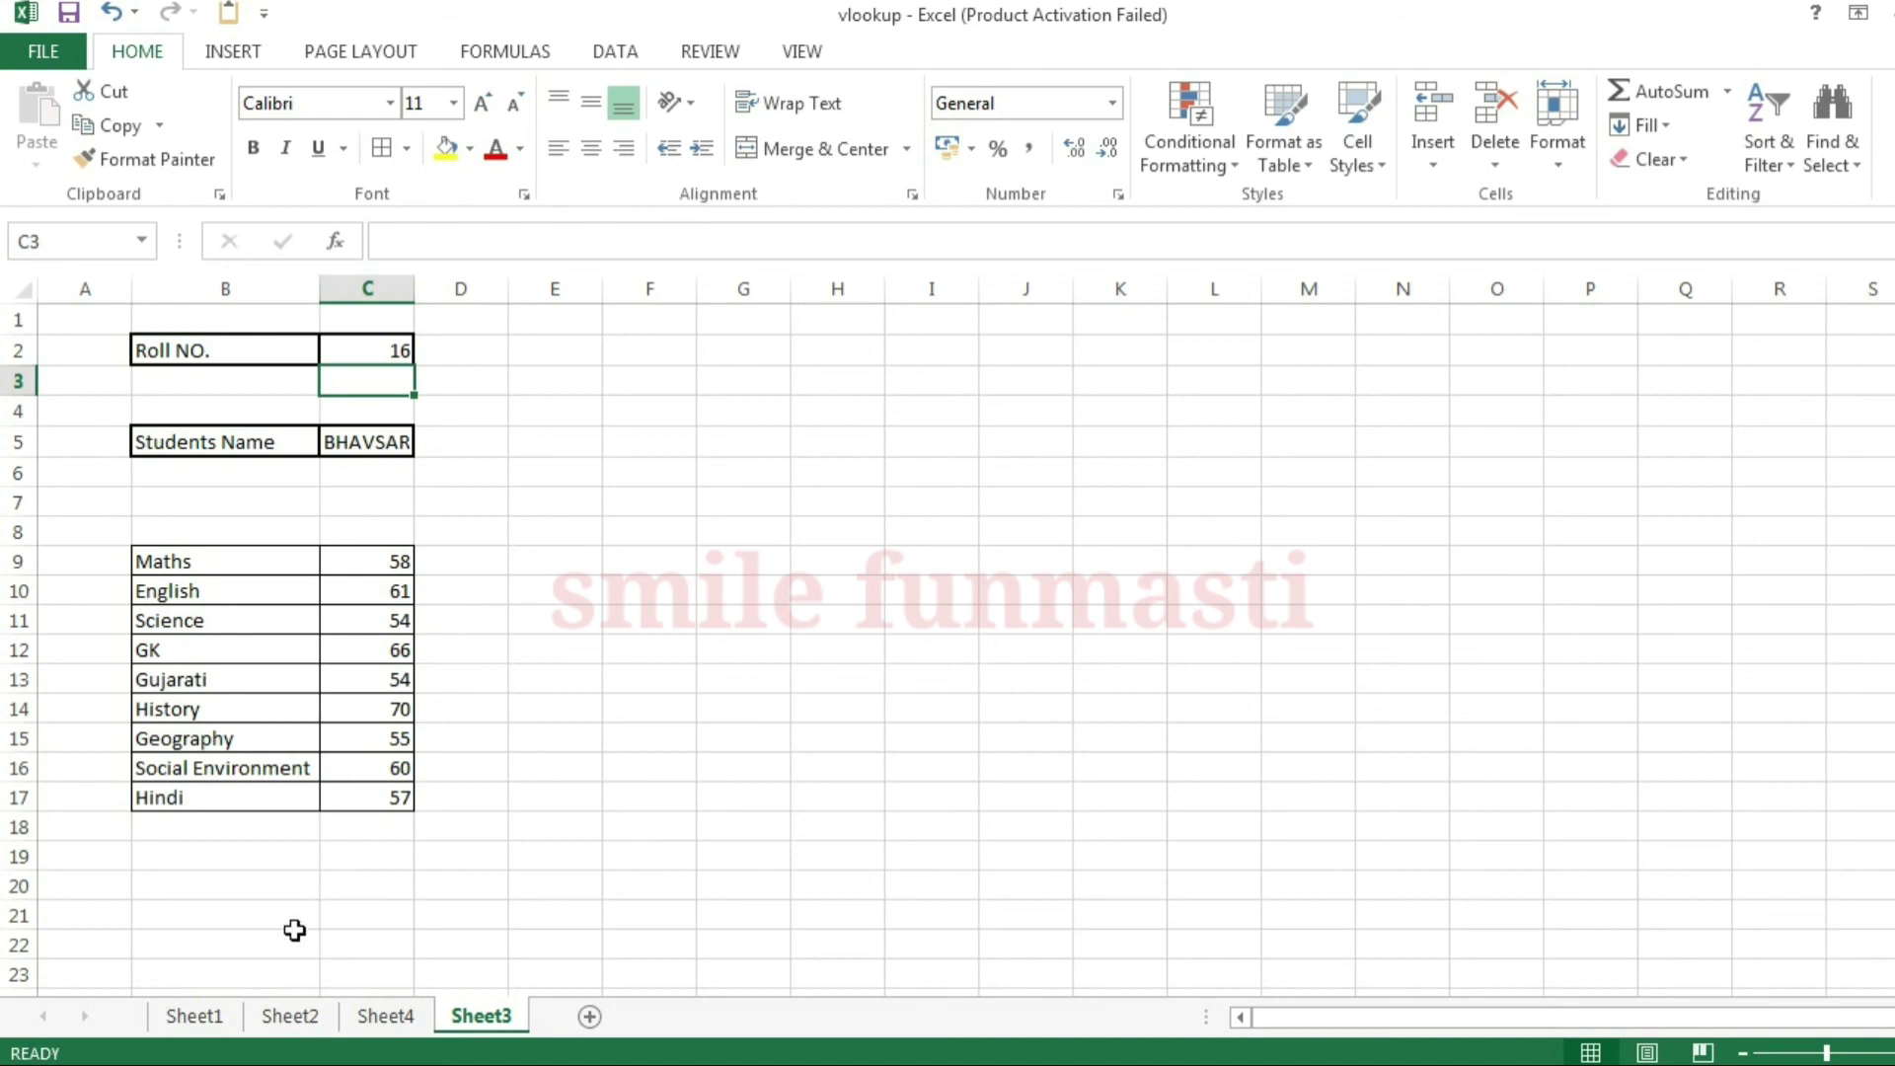
- Switch back to Sheet2 to view the five students' Hindi-to-English marks, with Maths still empty
{"action": "left_click", "coordinate": [299, 1017]}
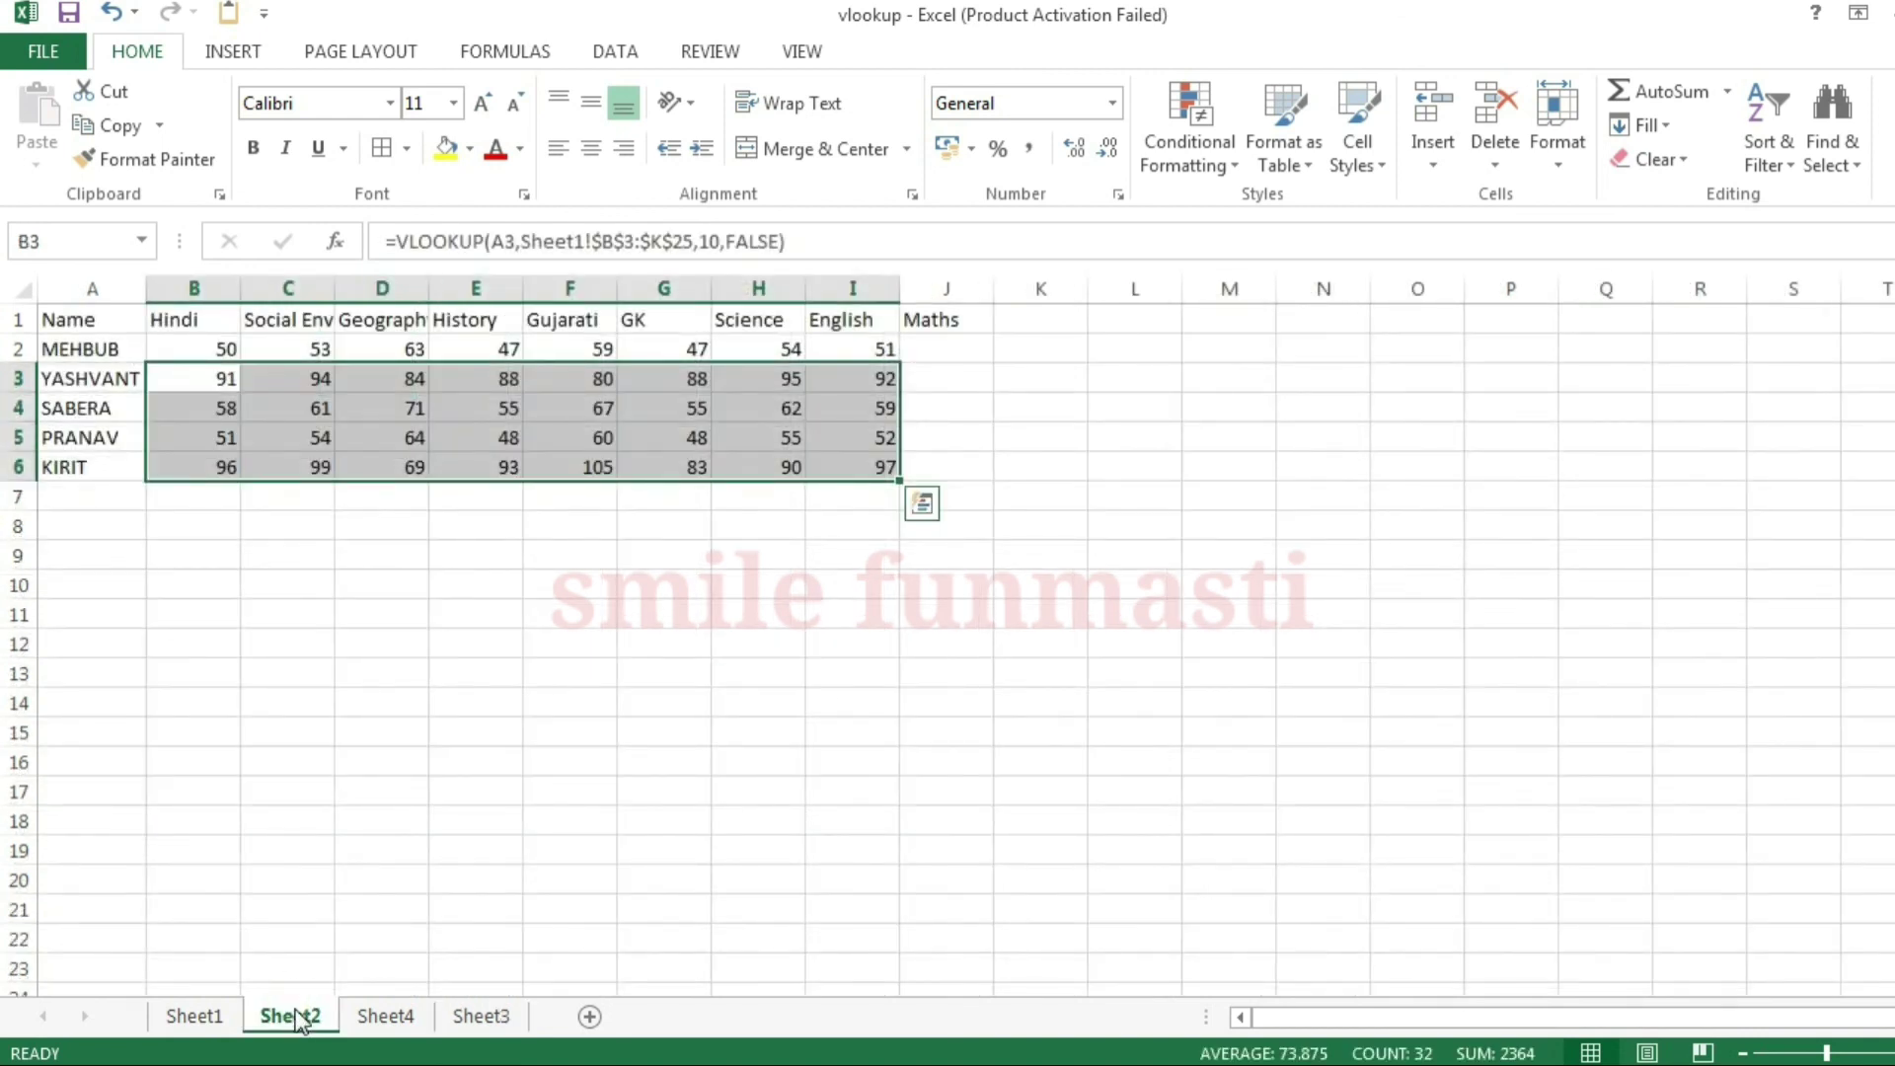